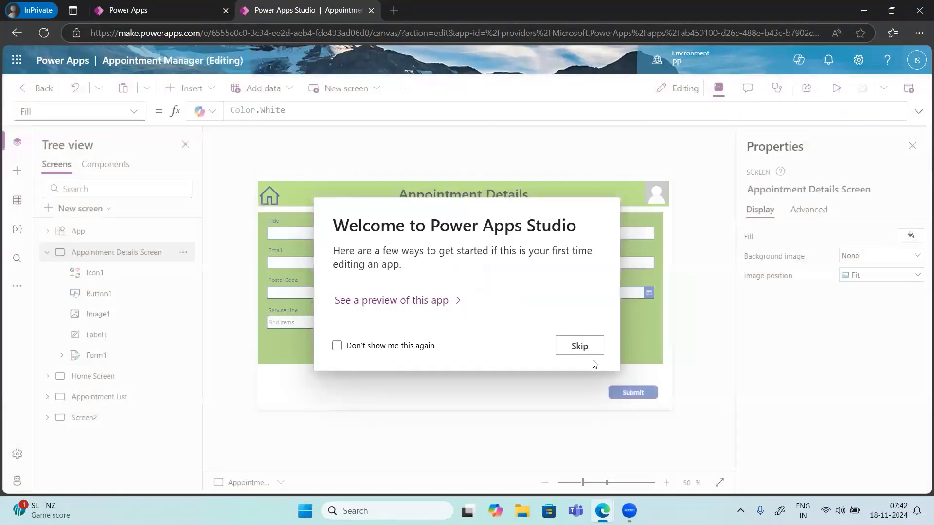
Dismiss the welcome dialog and exit the Appointment Manager app editor, confirming that the site should be left.
left_click(579, 346)
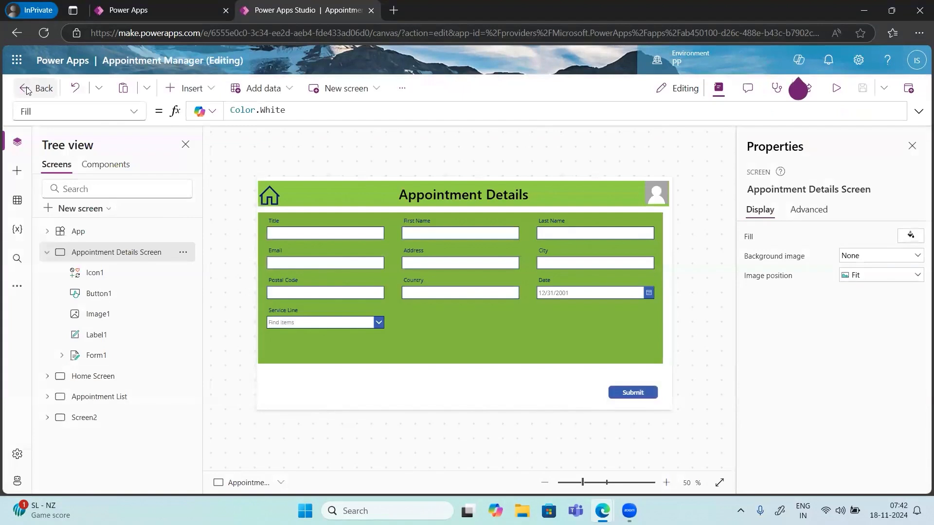
left_click(37, 88)
left_click(540, 308)
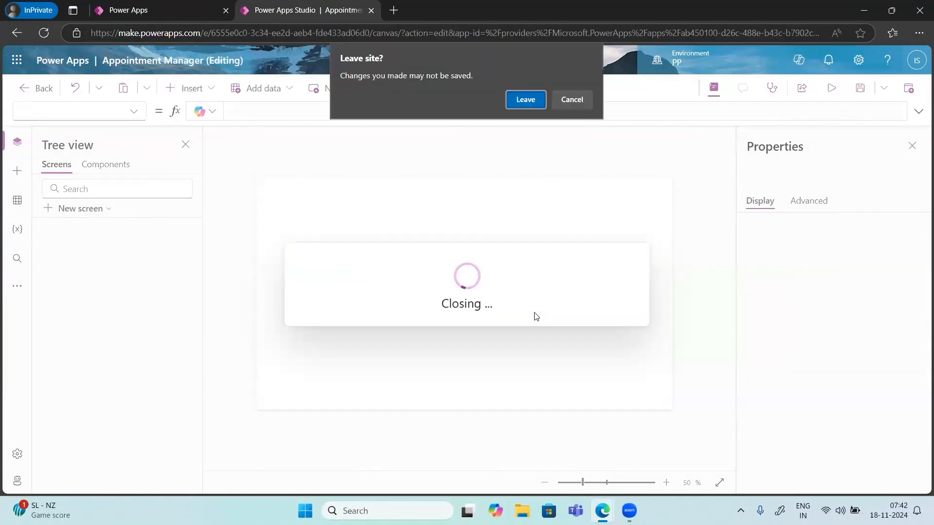
left_click(525, 99)
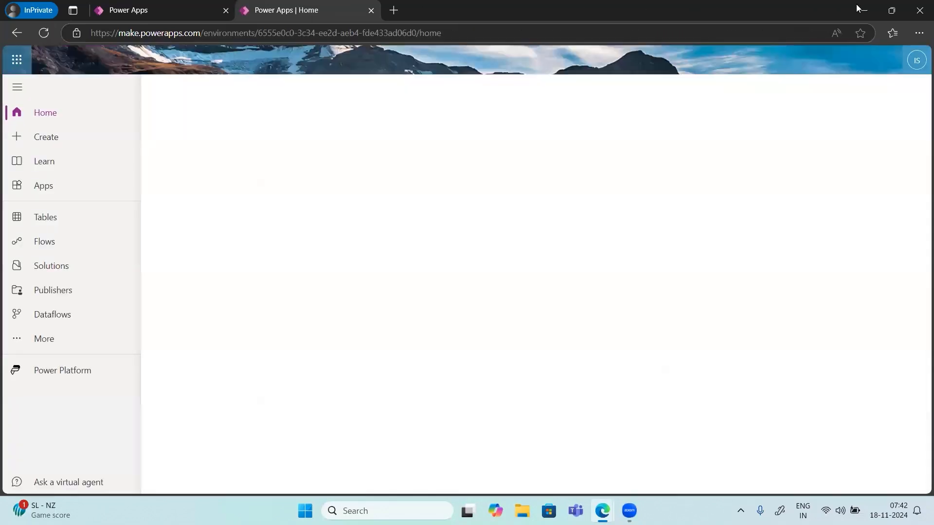
Switch to the other browser window and open the Appointment Details SharePoint list in a new tab.
left_click(857, 6)
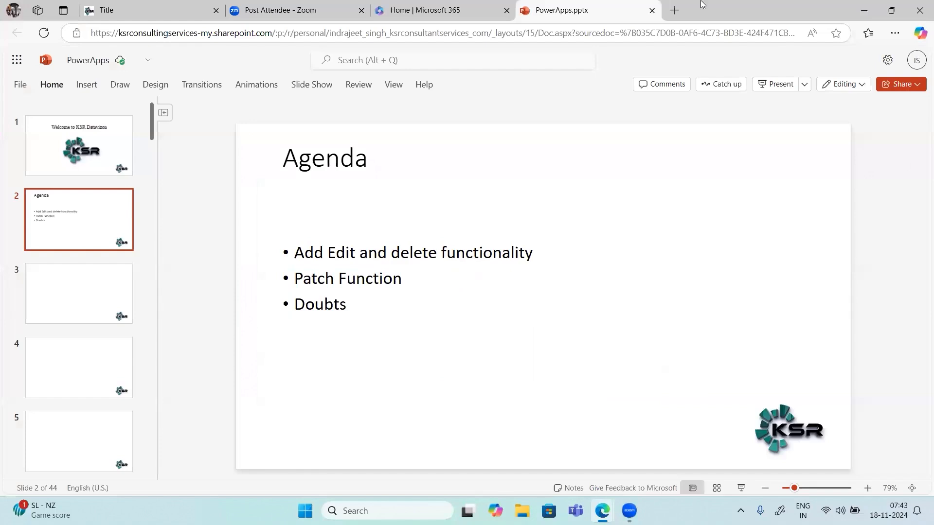
left_click(674, 10)
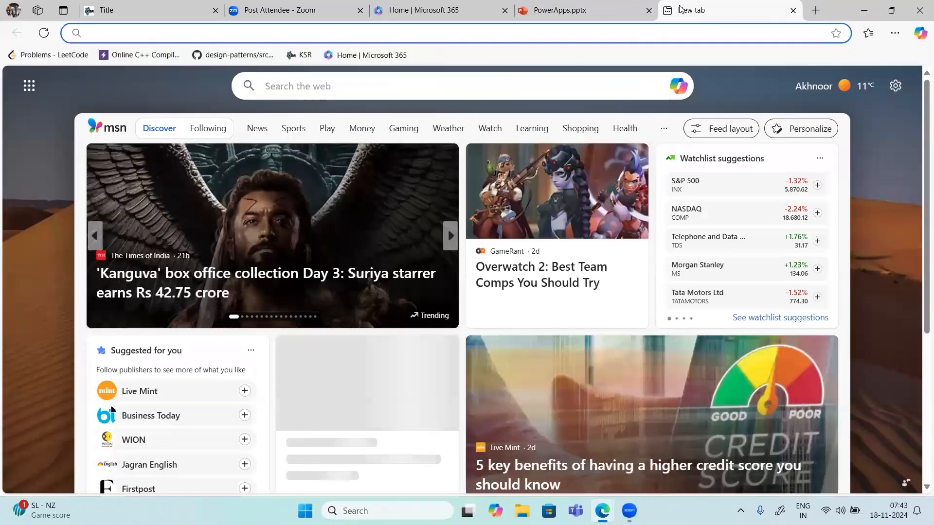
right_click(521, 41)
type("r")
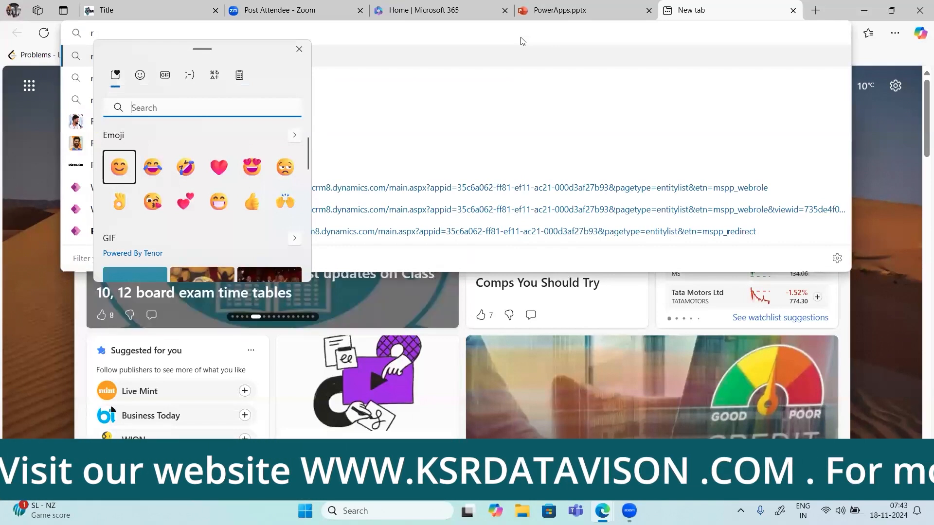
type("po")
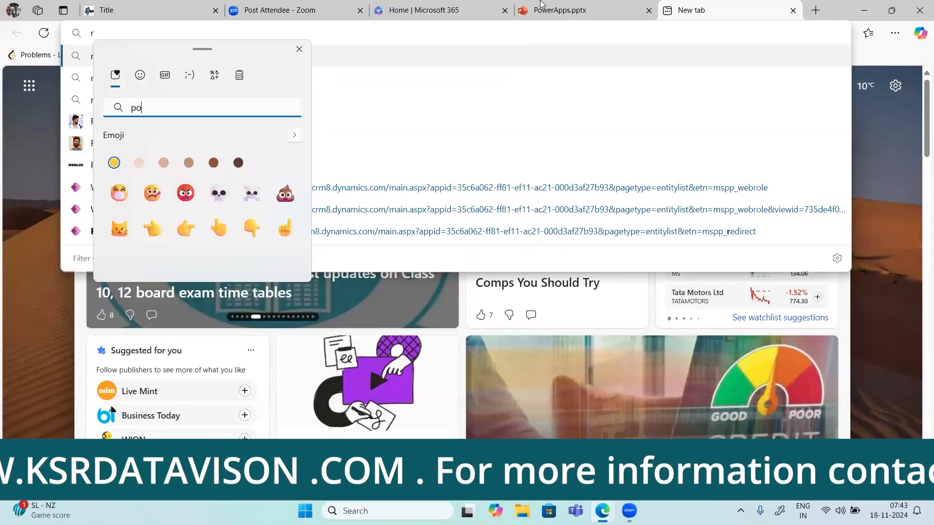
key("Escape")
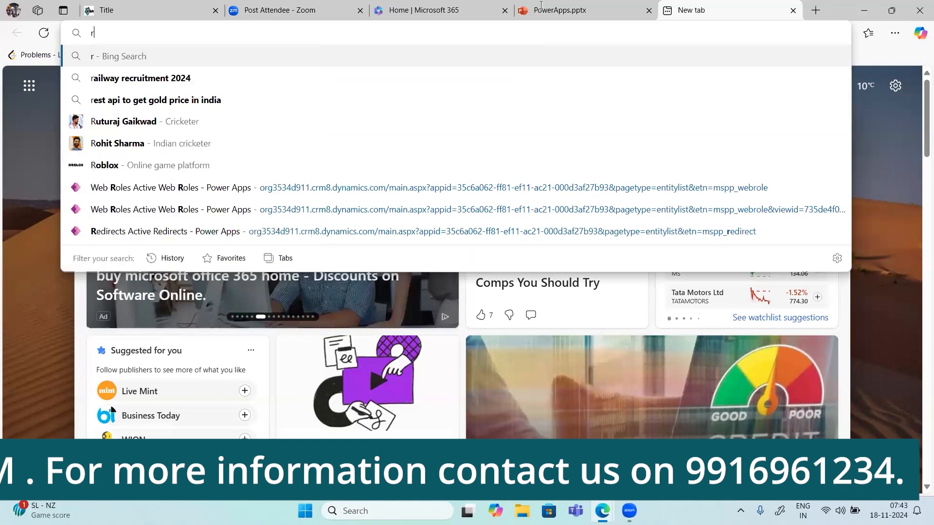
key("BackSpace")
type("PowerPlatformindra")
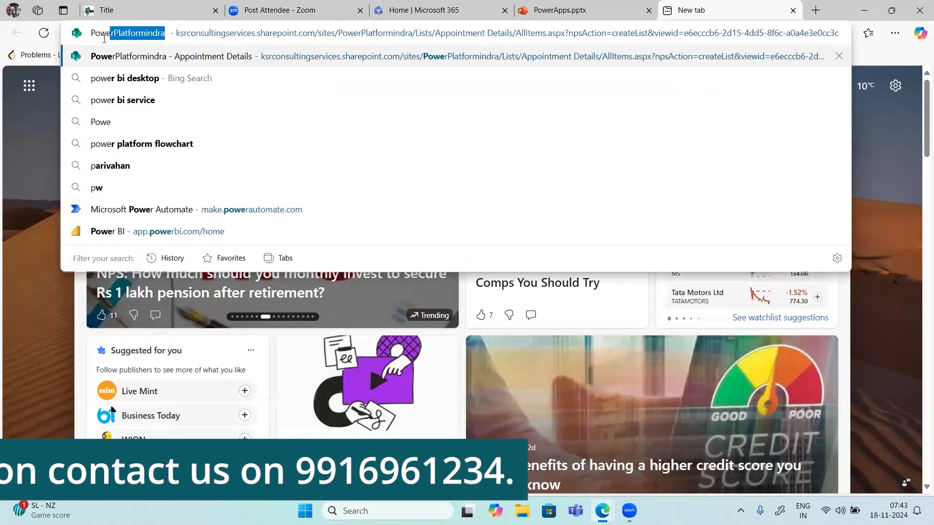
key("Return")
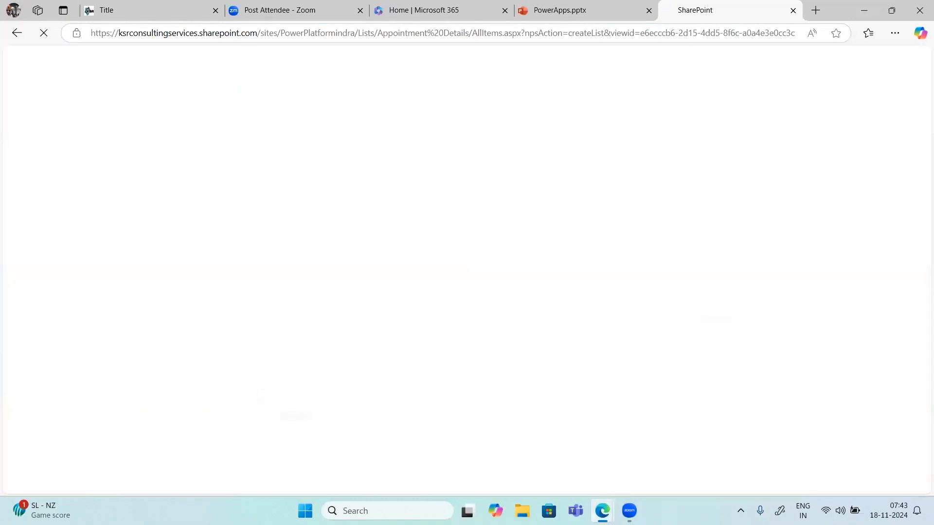
Return to the Power Apps window, open the Server Migration Tool app for editing, skip the welcome dialog and block location access.
mouse_move(602, 510)
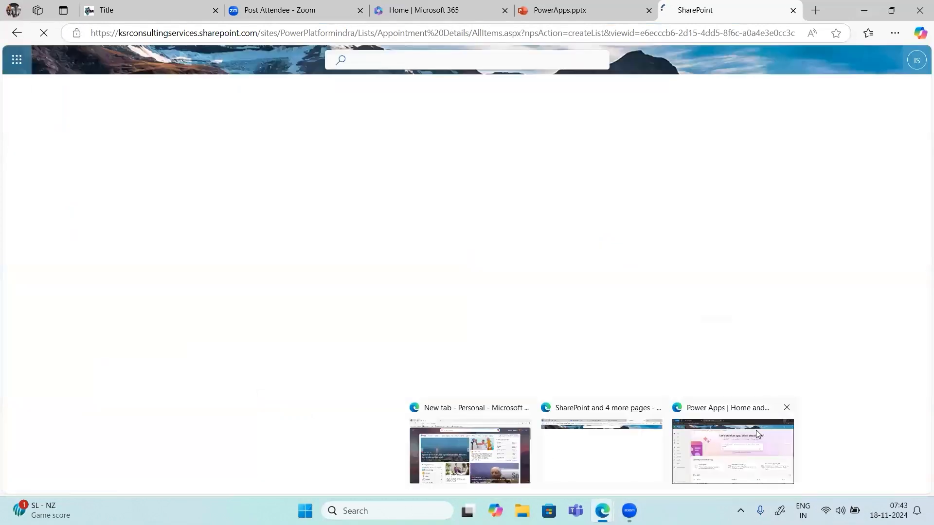
left_click(755, 430)
left_click(41, 190)
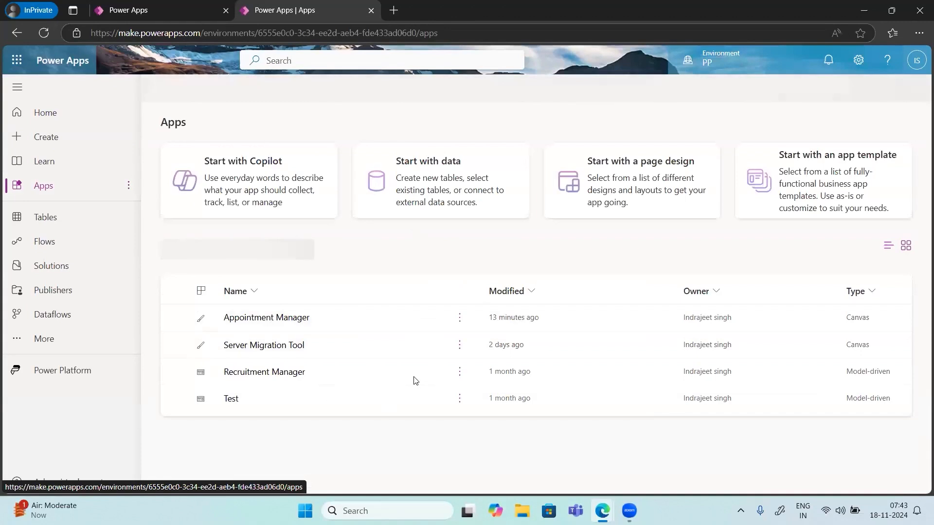
left_click(420, 339)
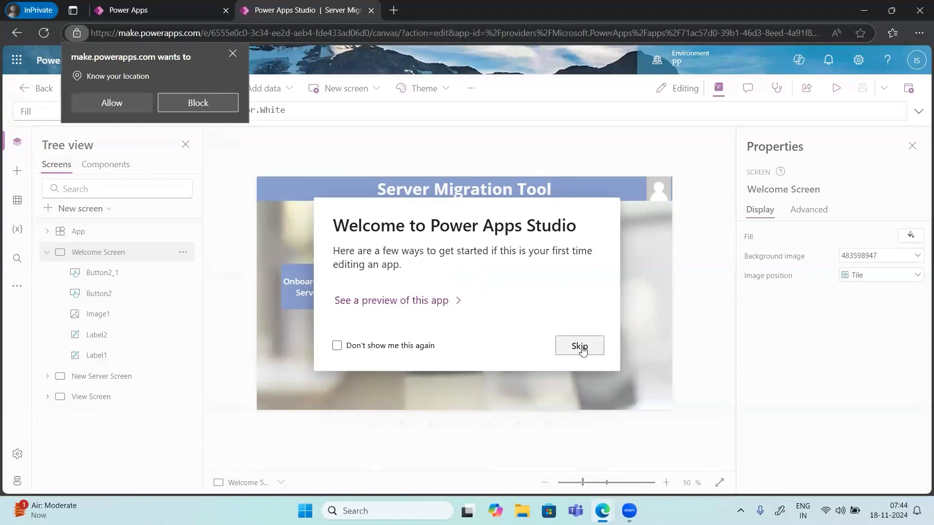
left_click(581, 347)
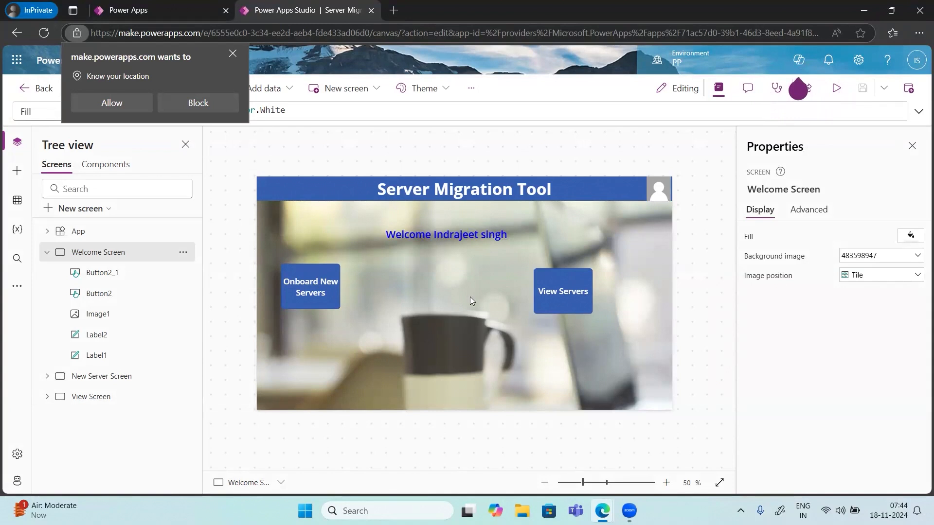
left_click(188, 100)
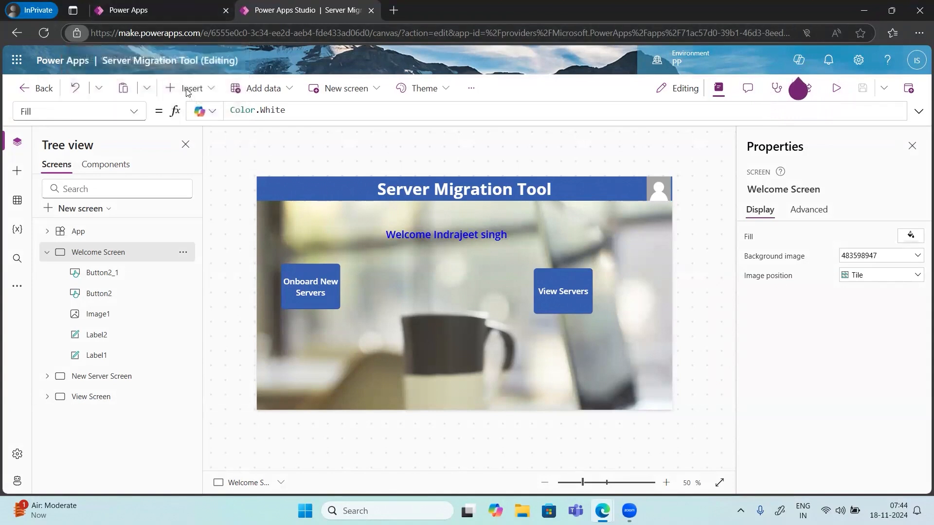
Preview the app, checking the Onboard New Servers form and the View Servers list, and return to editing on the View Screen.
left_click(834, 89)
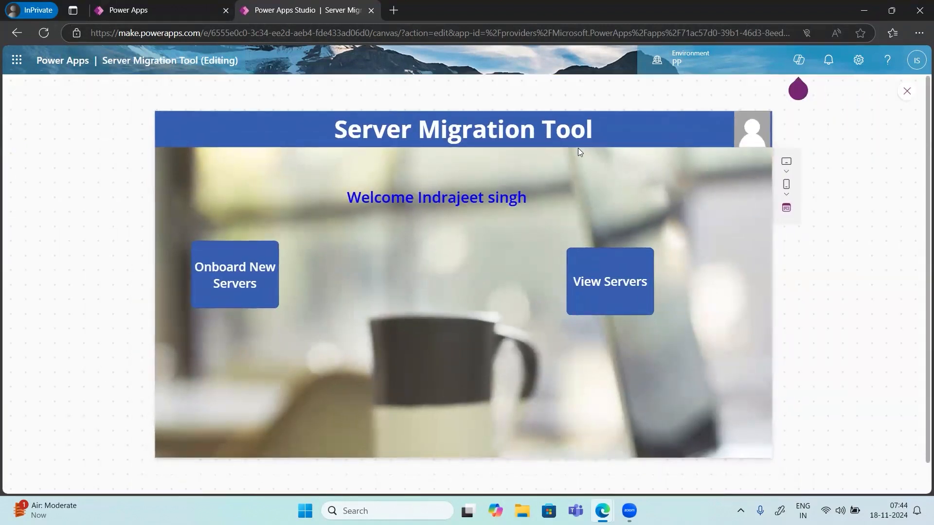
left_click(236, 272)
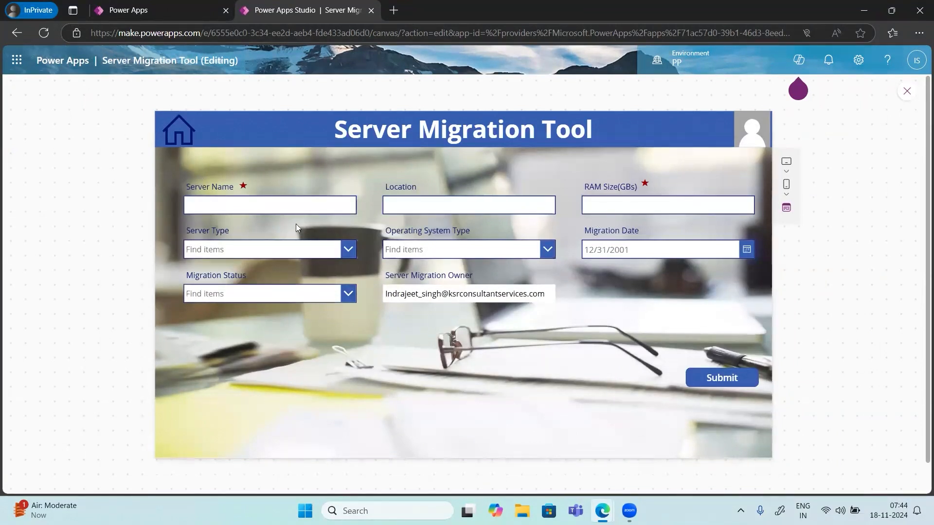
left_click(175, 132)
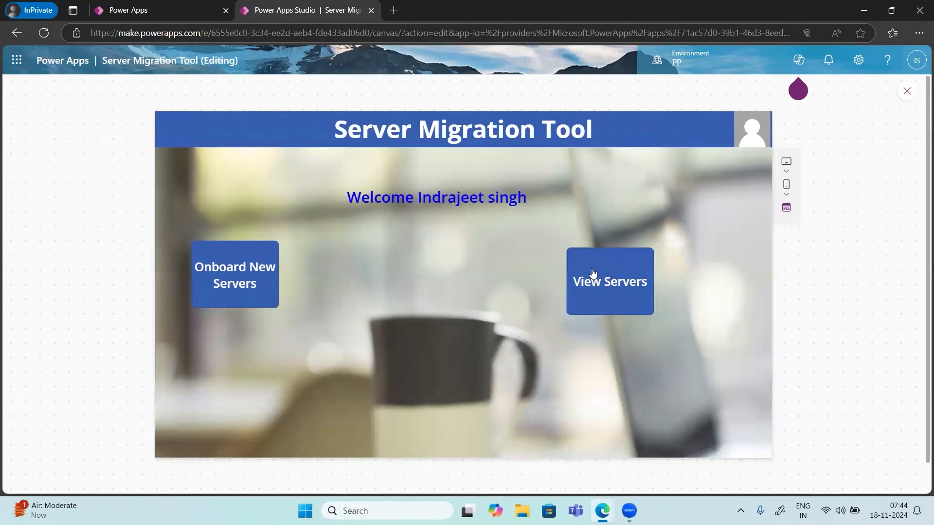
left_click(591, 284)
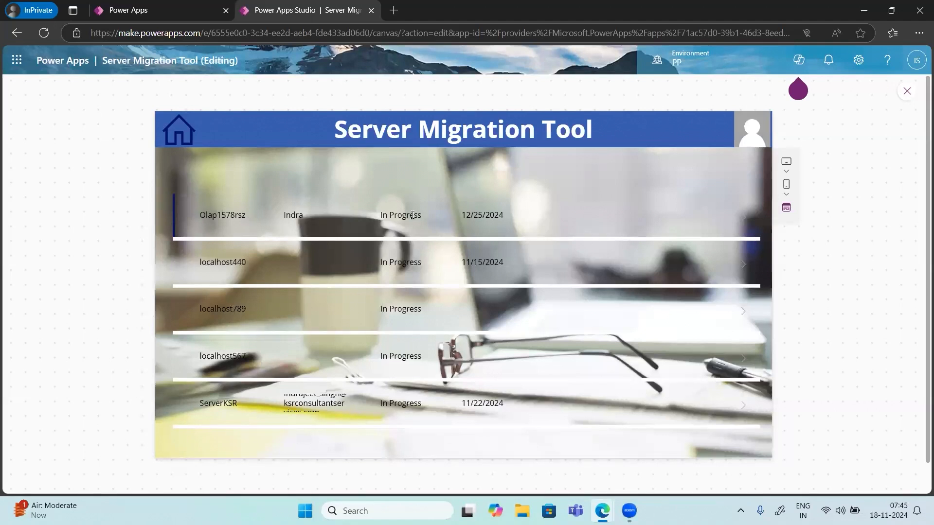
left_click(907, 92)
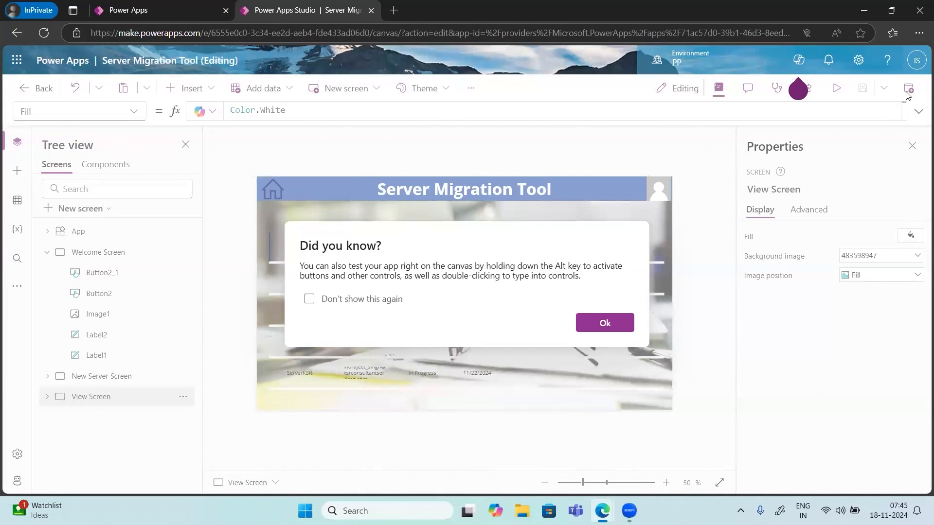
left_click(607, 325)
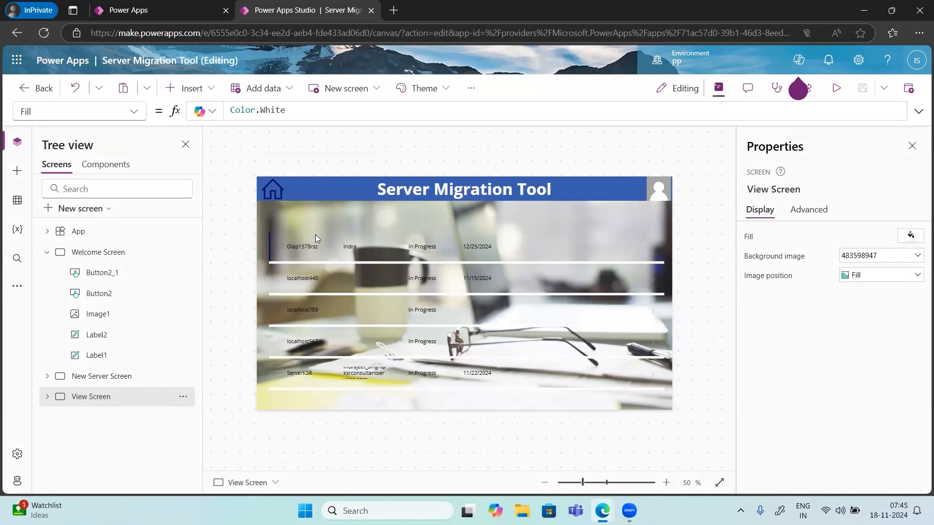
Insert a text label above the server gallery's first column on the View Screen and set its text to "Server Name".
left_click(191, 88)
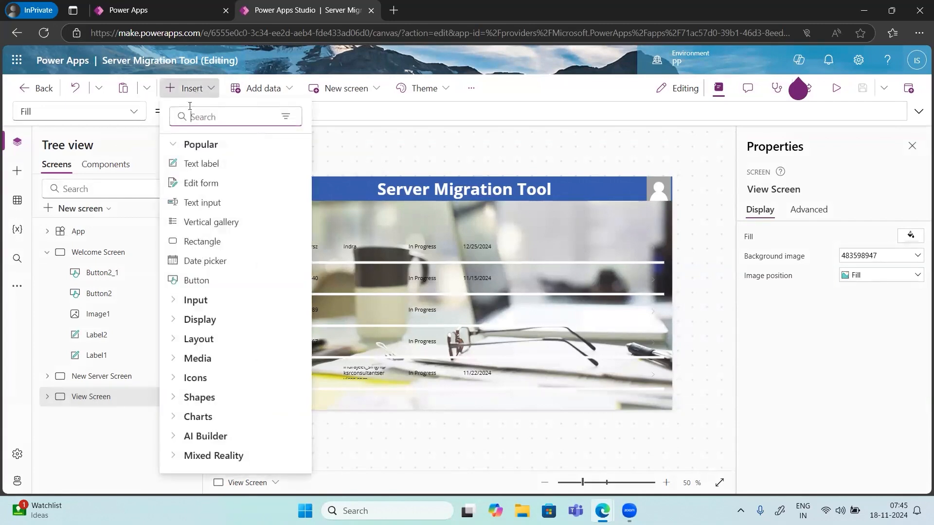
left_click(209, 167)
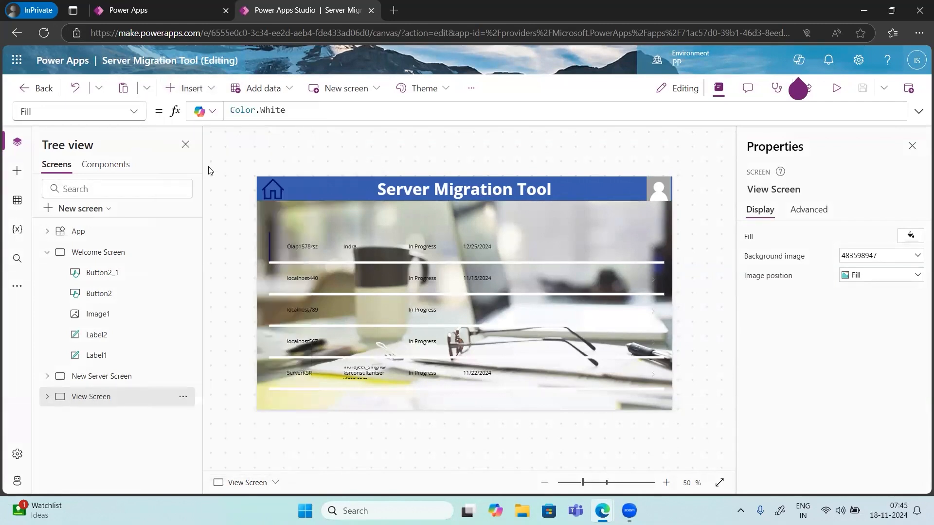
left_click_drag(301, 219, 327, 227)
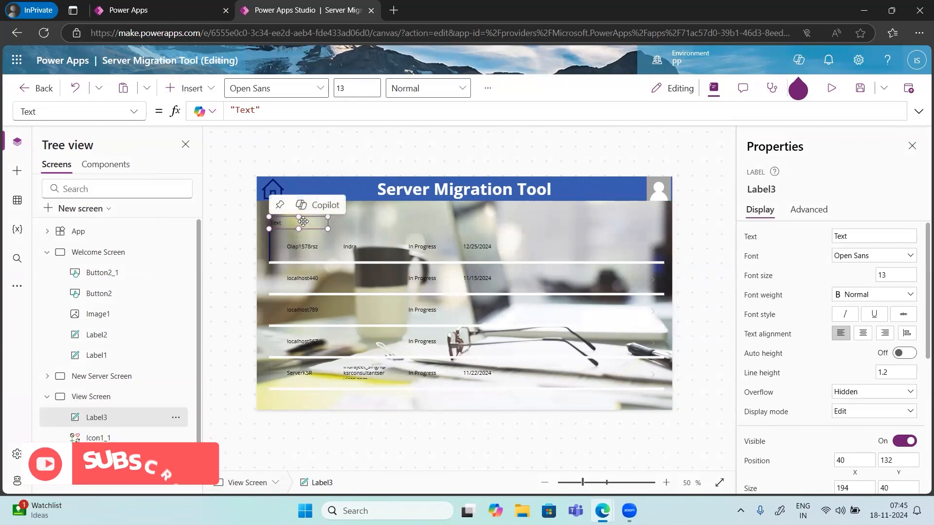
left_click(860, 239)
key("ctrl+a")
type("Server")
type("ame")
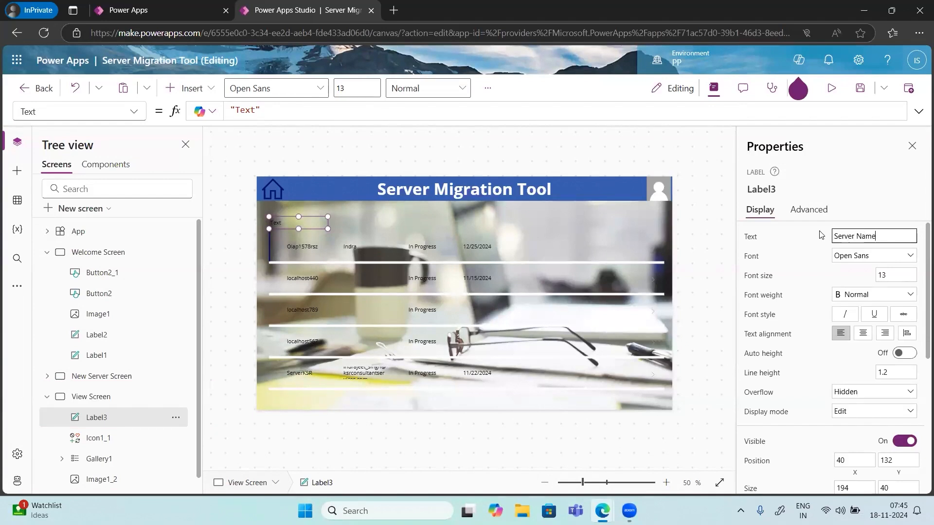
left_click(785, 262)
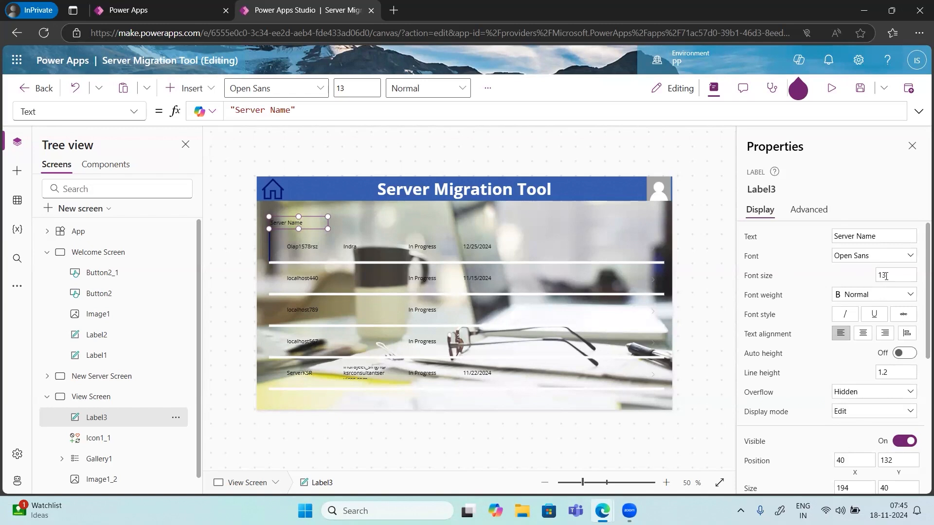
Set the "Server Name" label's font weight to Semibold and its font size to 20.
left_click(873, 261)
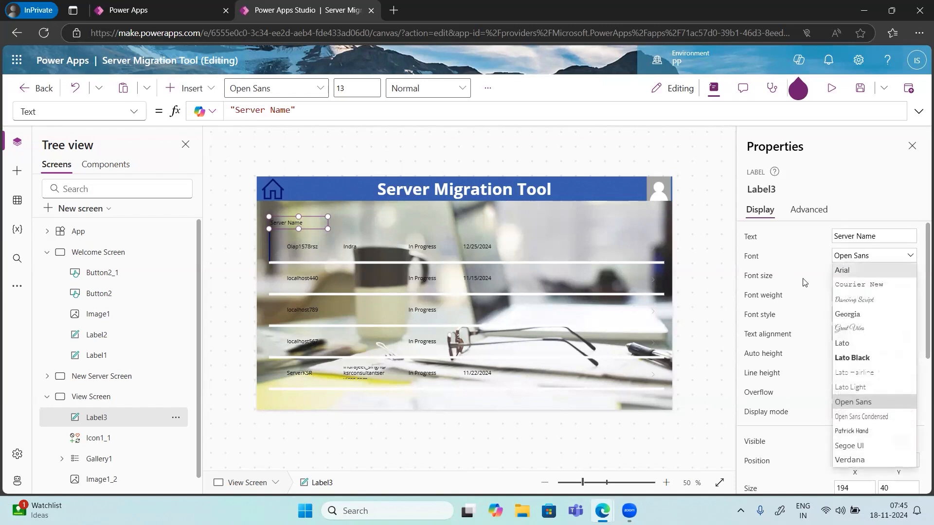
left_click(805, 282)
left_click(854, 296)
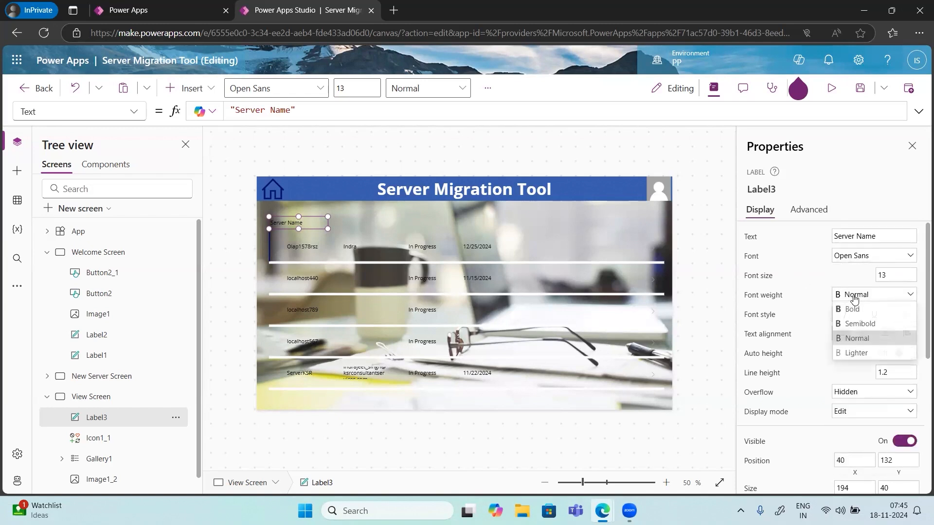
left_click(854, 325)
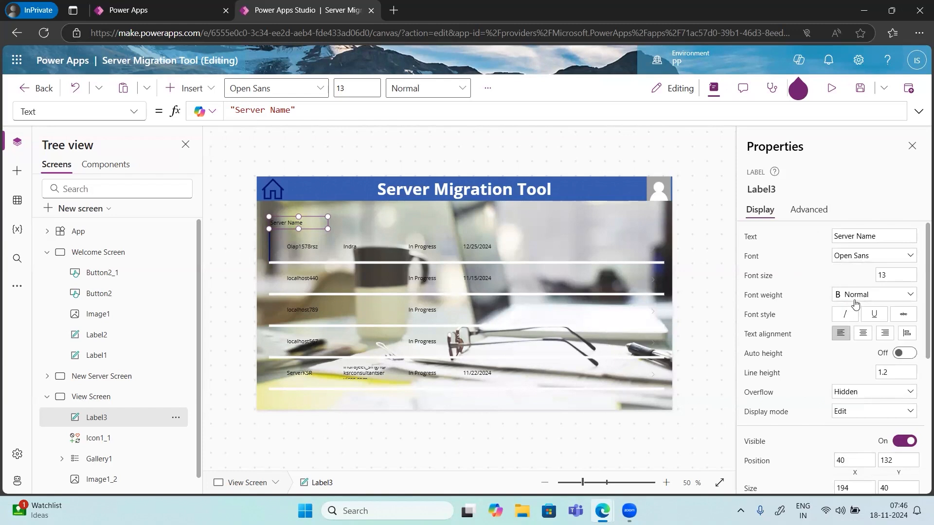
left_click(853, 299)
left_click(859, 324)
left_click(888, 276)
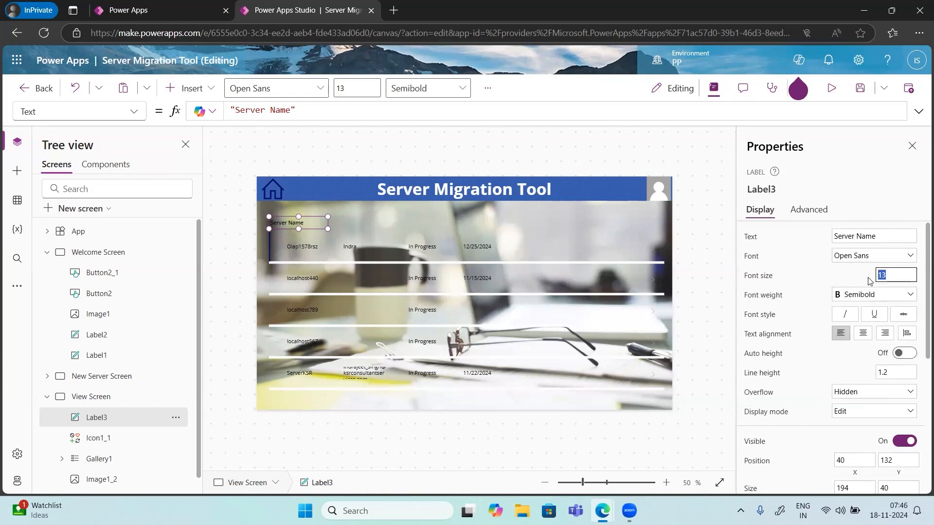
type("20")
left_click(801, 271)
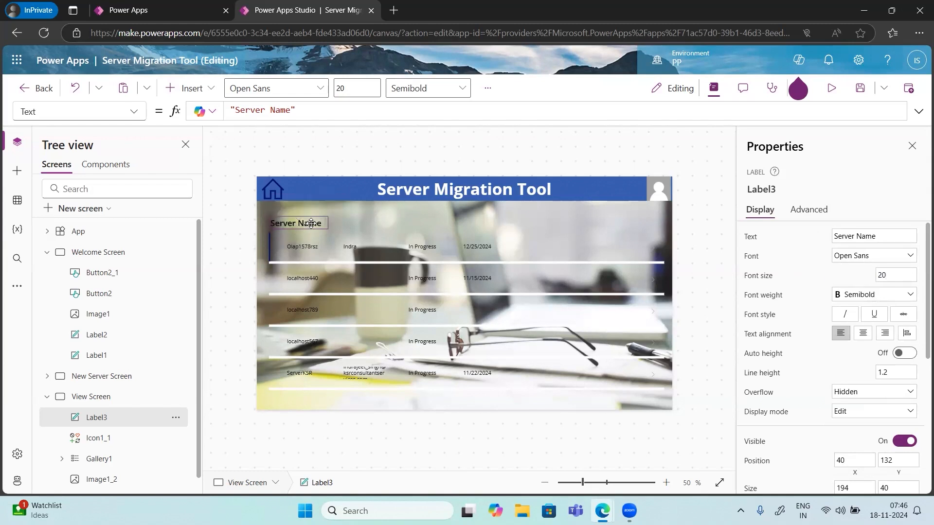
Duplicate the "Server Name" label and place the copy directly to its right, at about X 234, Y 132.
key("ctrl+c")
key("ctrl+v")
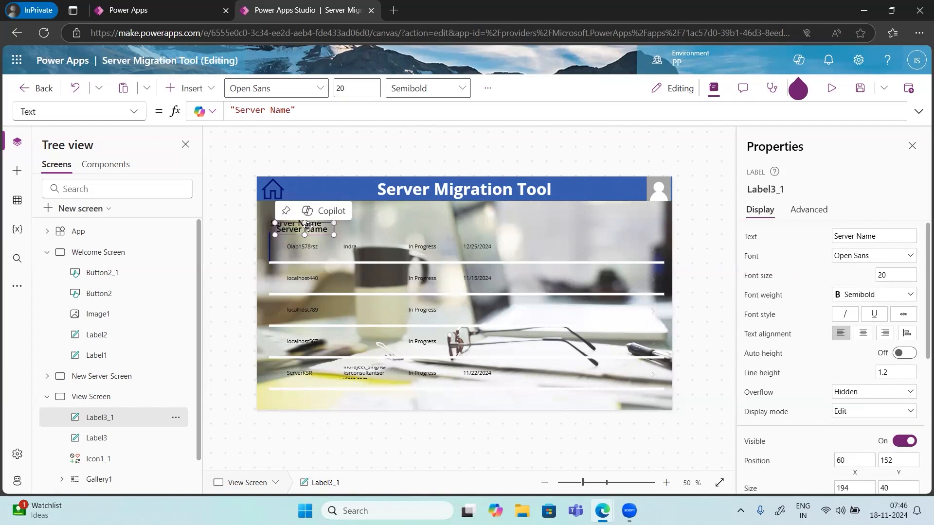
left_click_drag(311, 222, 357, 220)
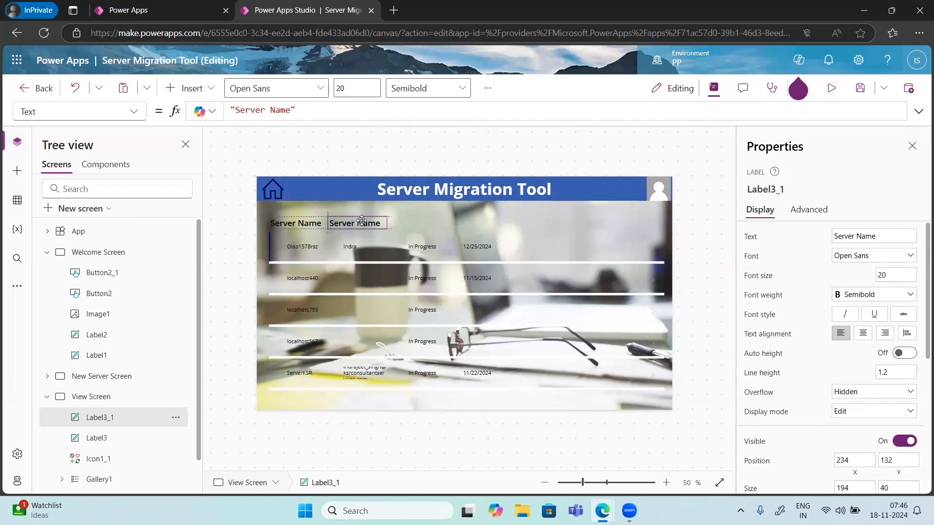
left_click(320, 225)
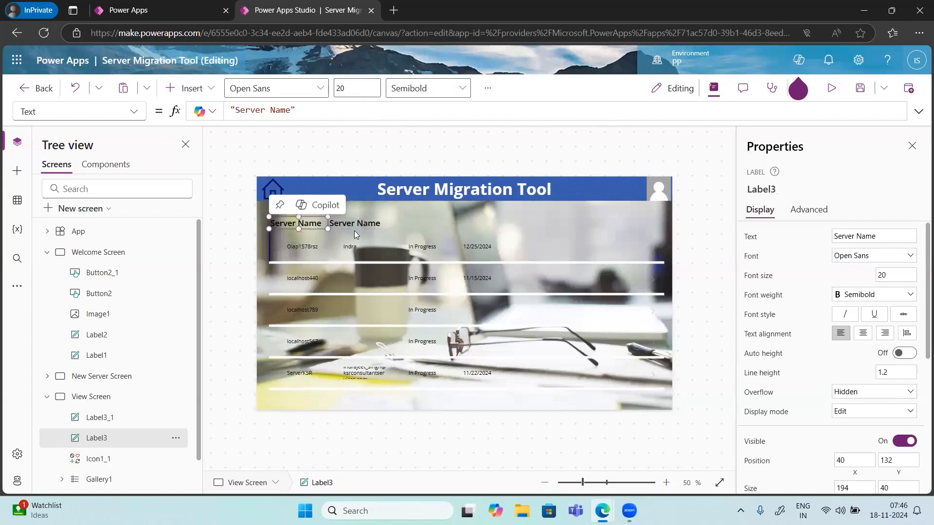
left_click(360, 225)
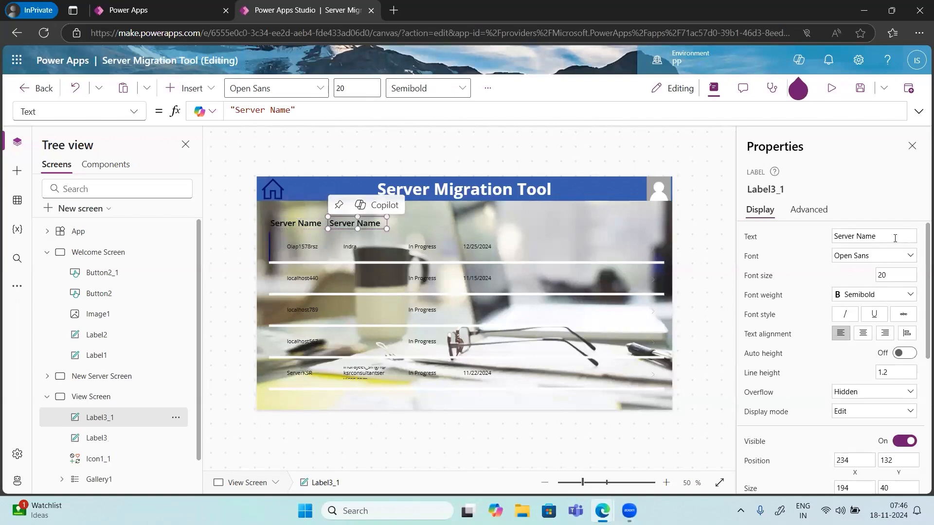
Change the copied label's text to "Server Migration Owner" and enlarge the label to about 334 wide by 51 high.
left_click_drag(894, 238, 857, 241)
type("Mi")
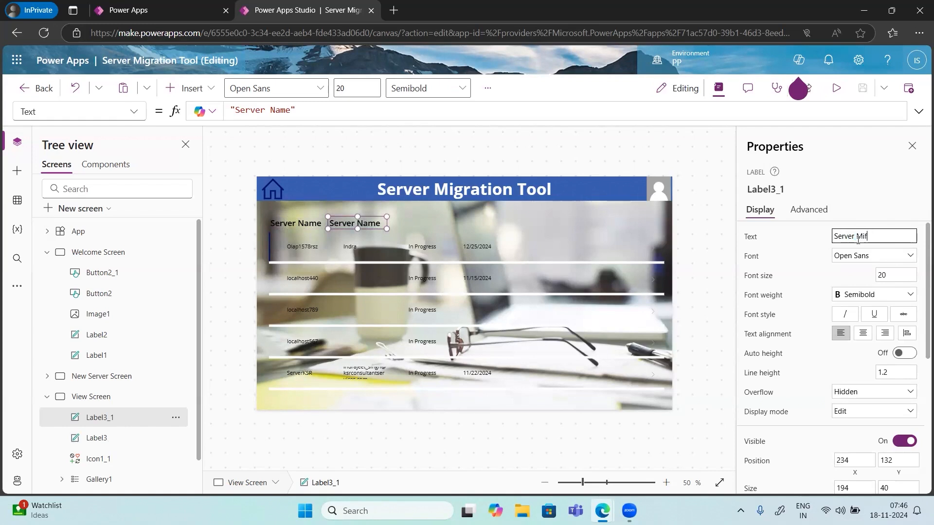
type("gration Owner")
left_click(859, 195)
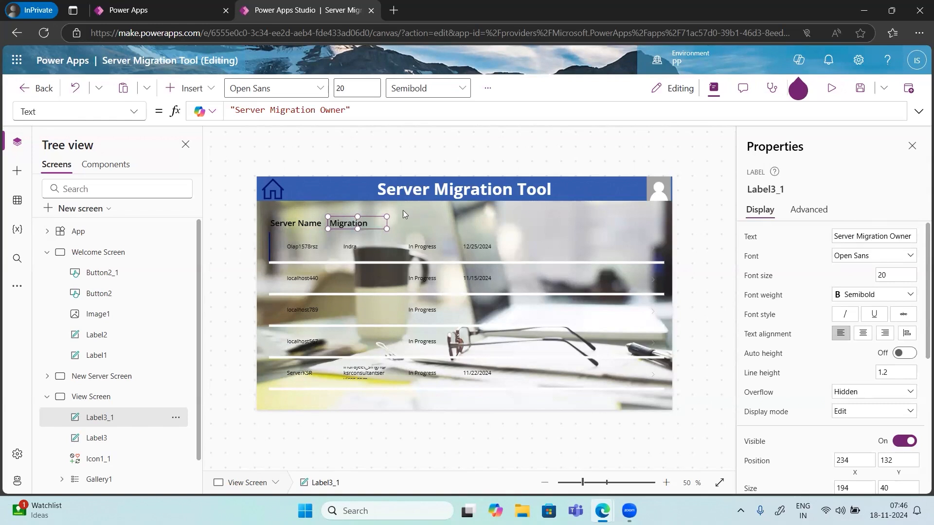
left_click_drag(392, 228, 429, 232)
Shorten the second header label's text to "Migration Owner" and narrow the label to a width of about 244.
left_click(857, 236)
key("ctrl+BackSpace")
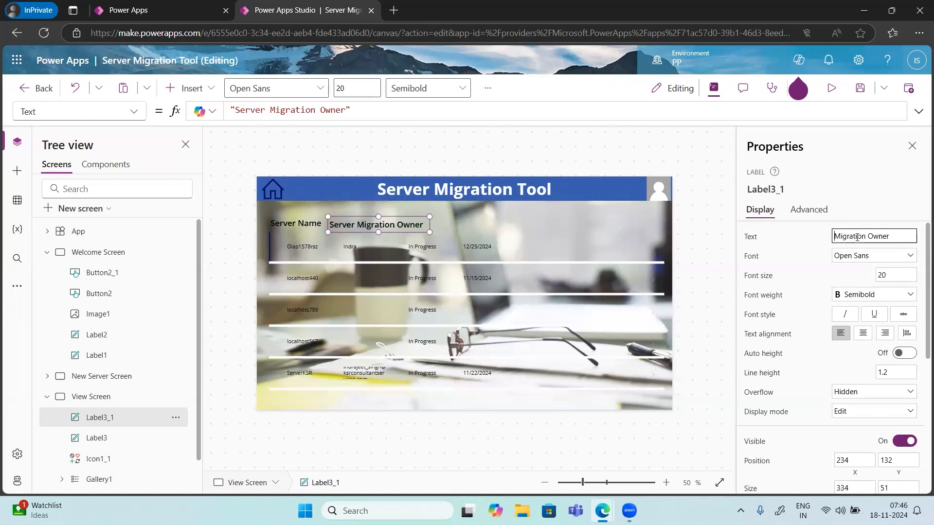
left_click(902, 200)
left_click_drag(428, 232, 402, 231)
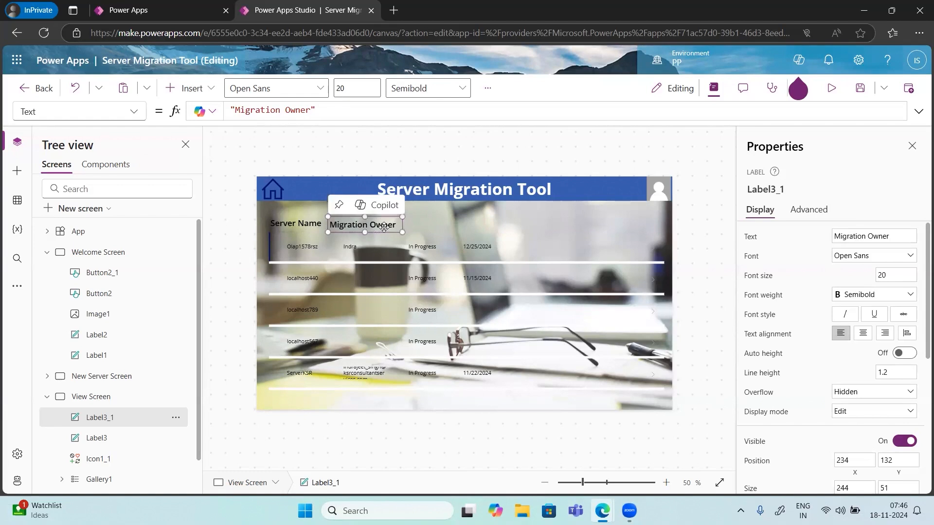
Duplicate the "Migration Owner" label, place the copy directly to its right at about X 478, Y 126, and set its text to "Status".
key("ctrl+v")
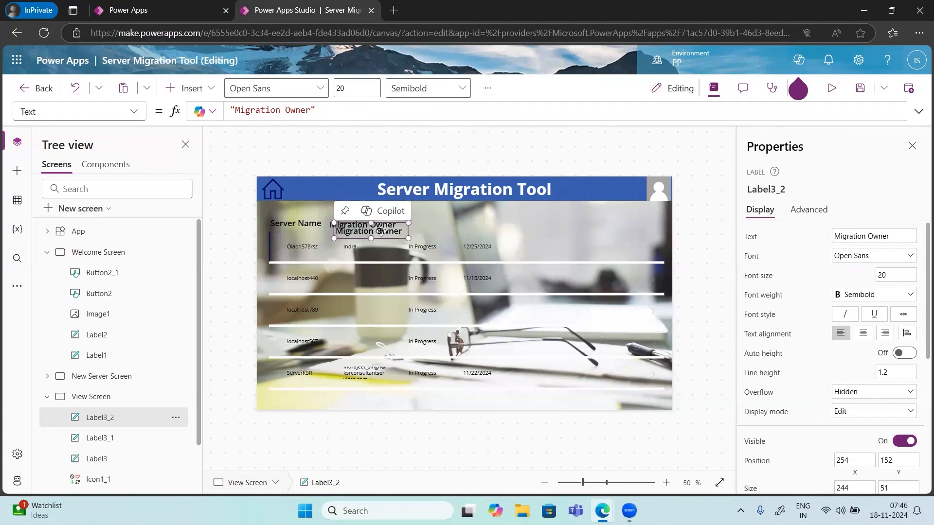
left_click_drag(388, 229, 434, 220)
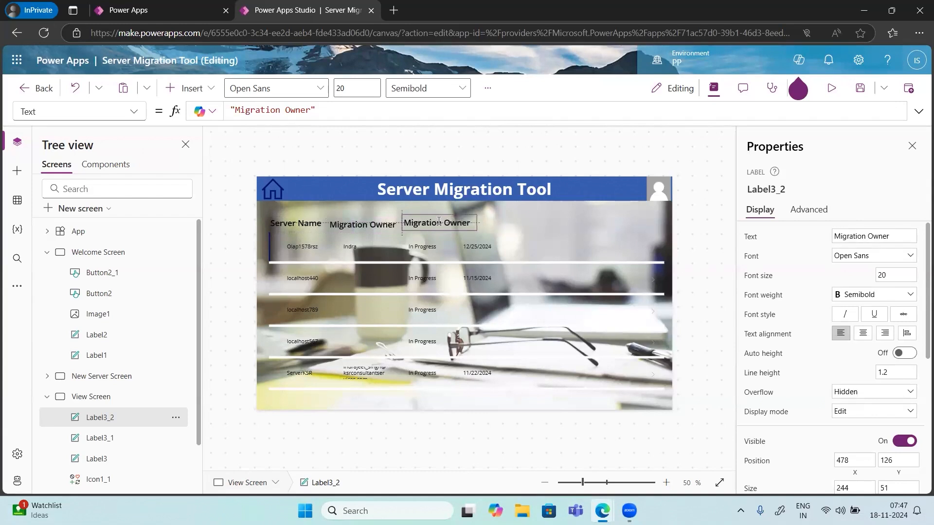
double_click(434, 221)
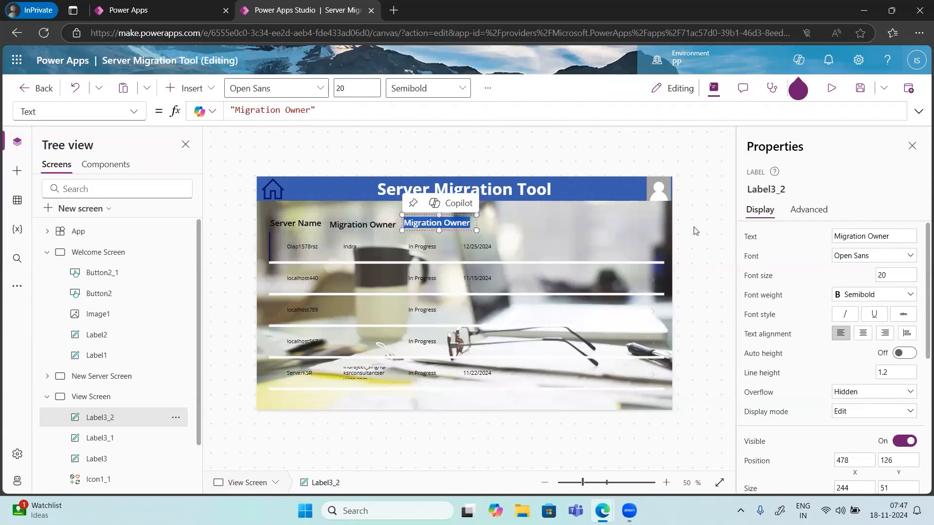
left_click(873, 237)
key("ctrl+a")
type("Sta")
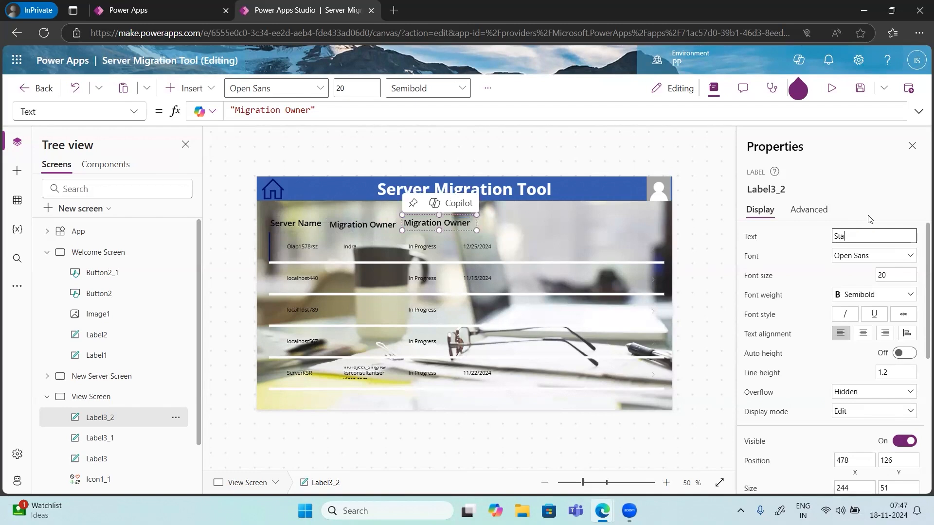
type("uus")
left_click(852, 218)
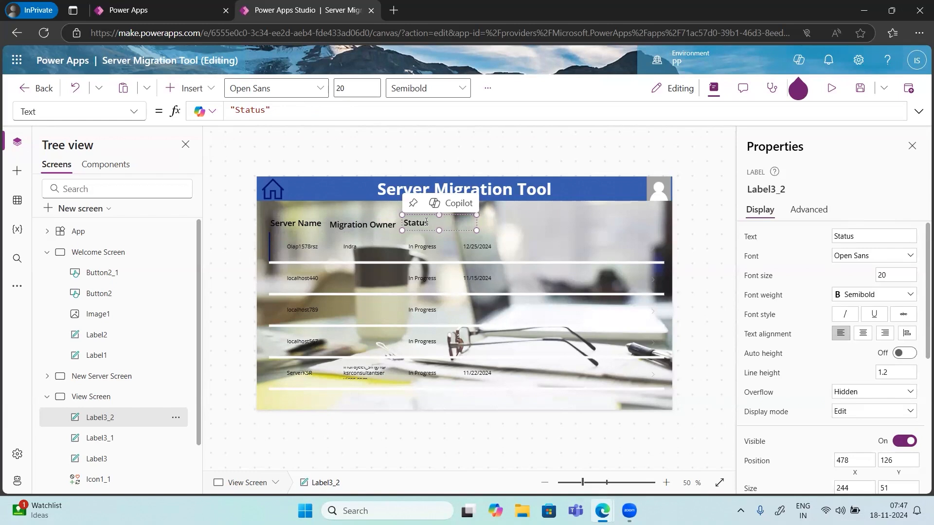
Align the "Status" label vertically with the "Migration Owner" label at Y 132.
left_click(514, 216)
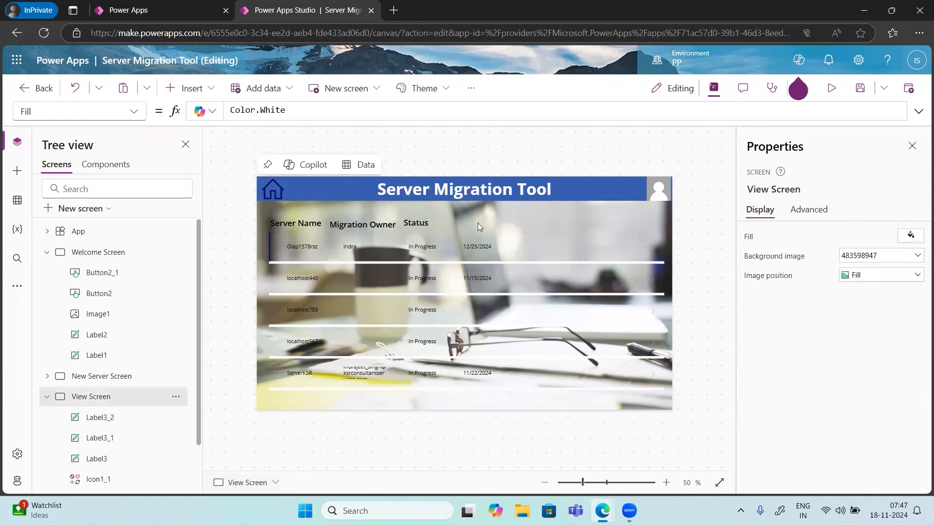
left_click(364, 224)
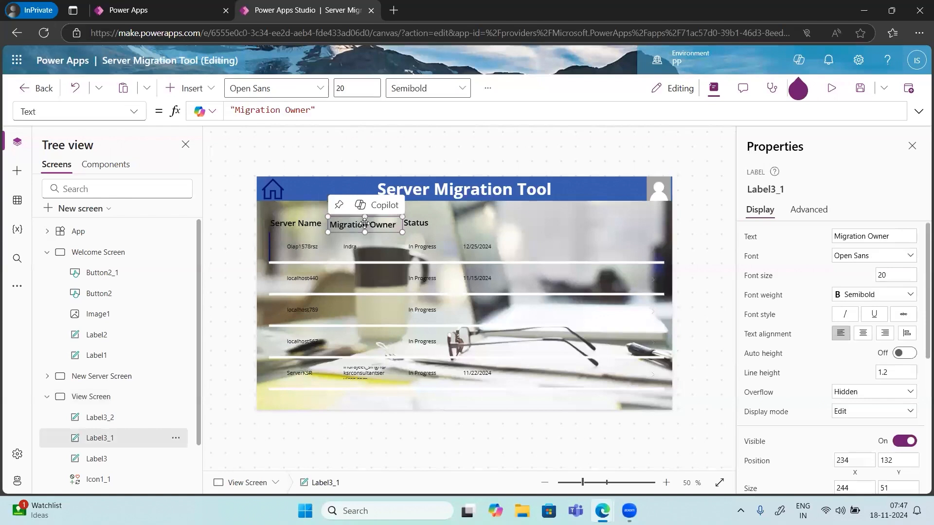
left_click_drag(364, 223, 364, 222)
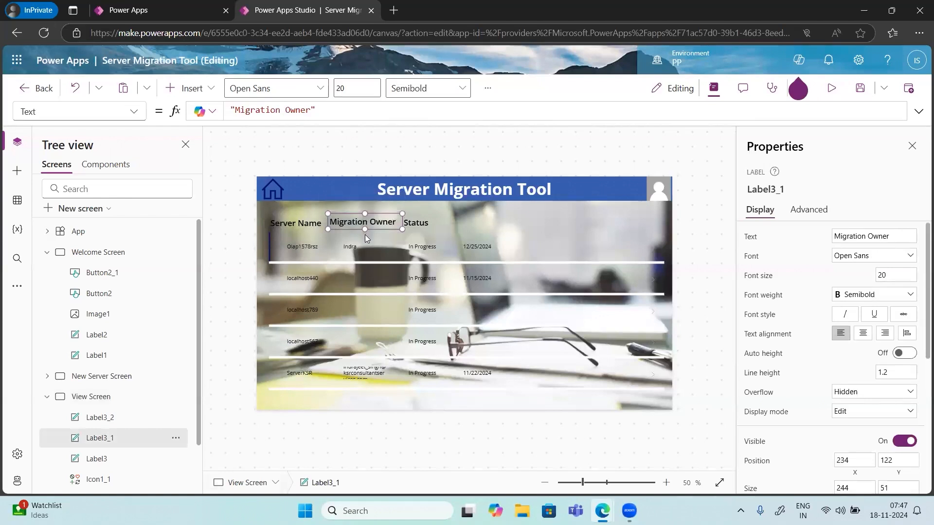
left_click_drag(364, 227, 362, 227)
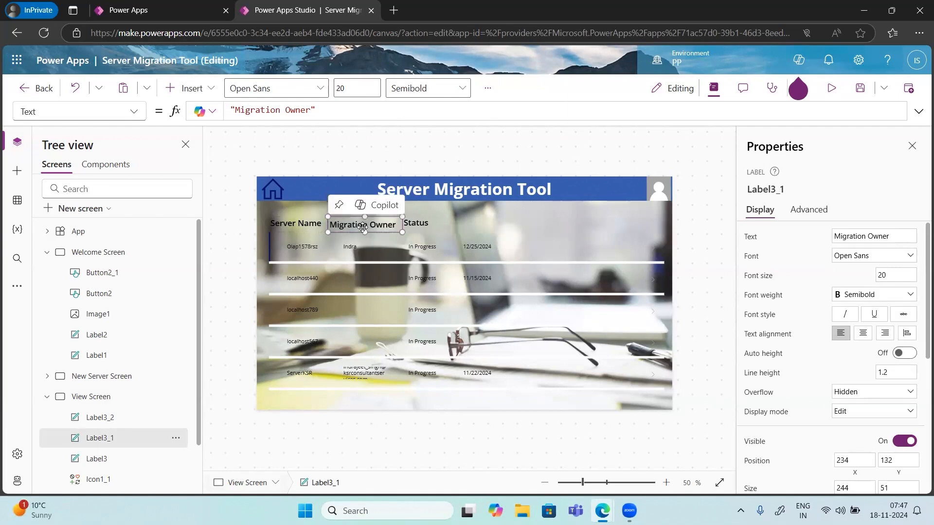
left_click(419, 226)
left_click_drag(419, 225, 420, 225)
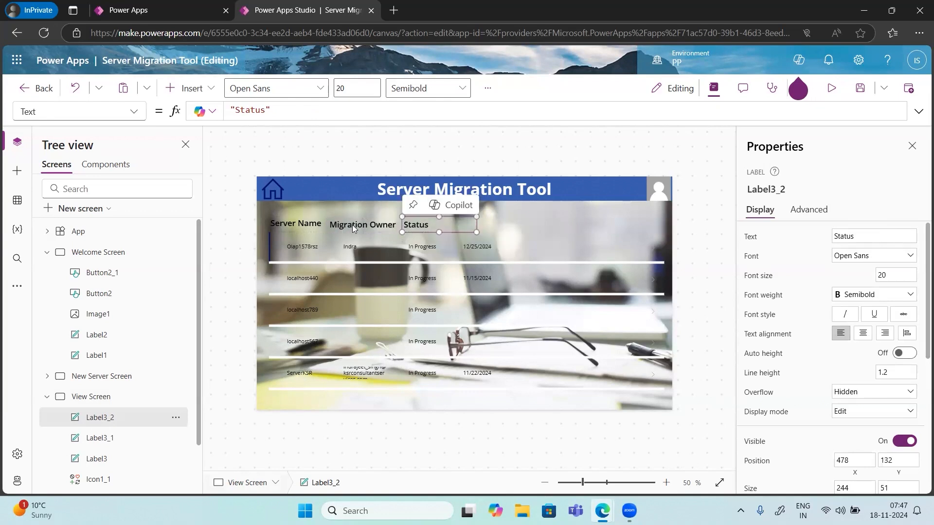
left_click(351, 225)
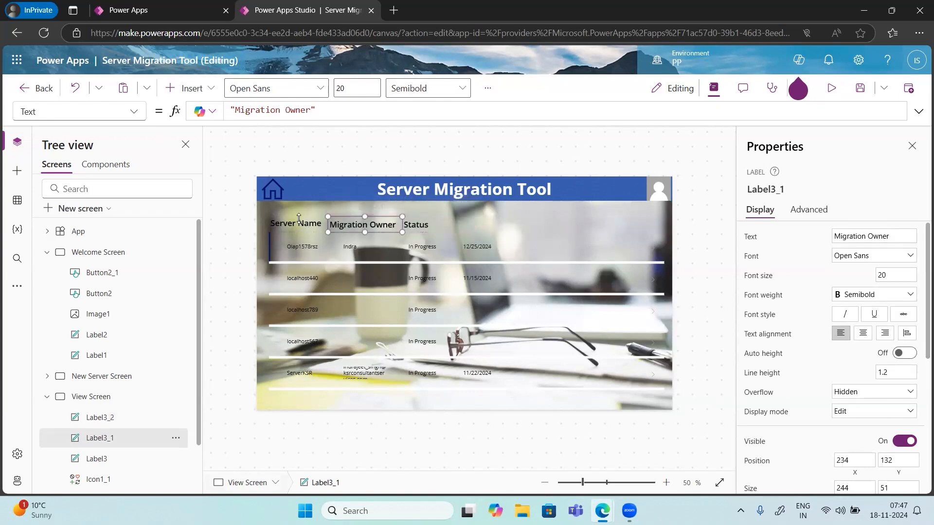
left_click(298, 223)
Duplicate the "Status" label, place the copy above the date column at about X 668, Y 132, and set its text to "Migration Date".
left_click(413, 225)
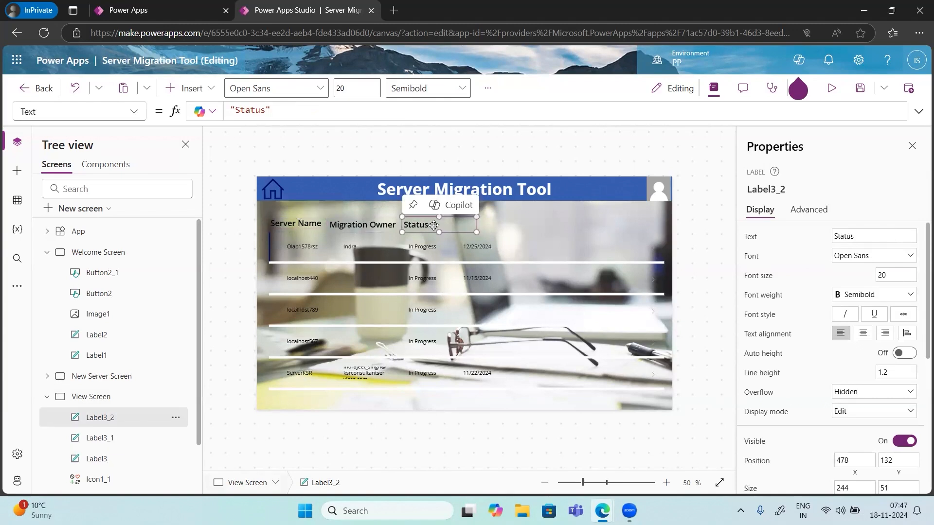
key("ctrl+v")
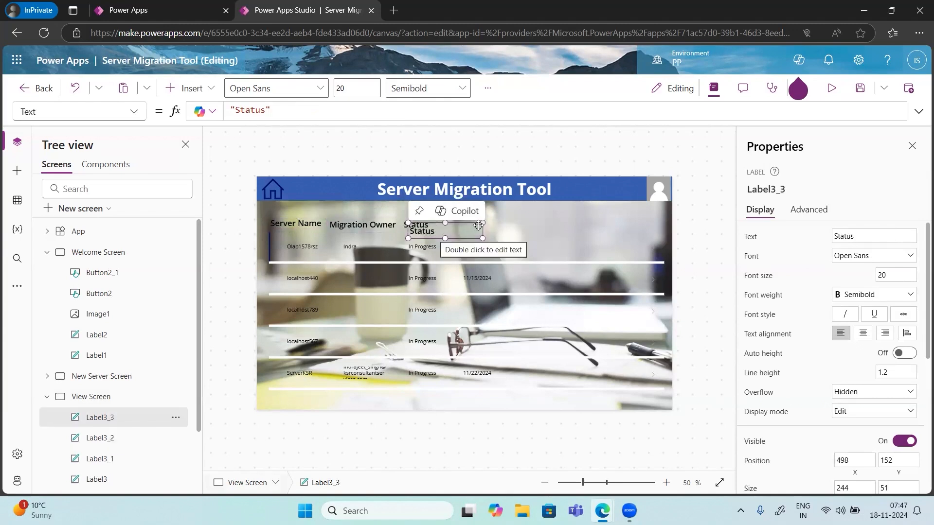
mouse_move(478, 226)
left_mouse_down()
mouse_move(489, 225)
mouse_move(468, 226)
mouse_move(499, 230)
mouse_move(491, 230)
left_mouse_up()
left_click_drag(875, 238, 815, 241)
type("Mig")
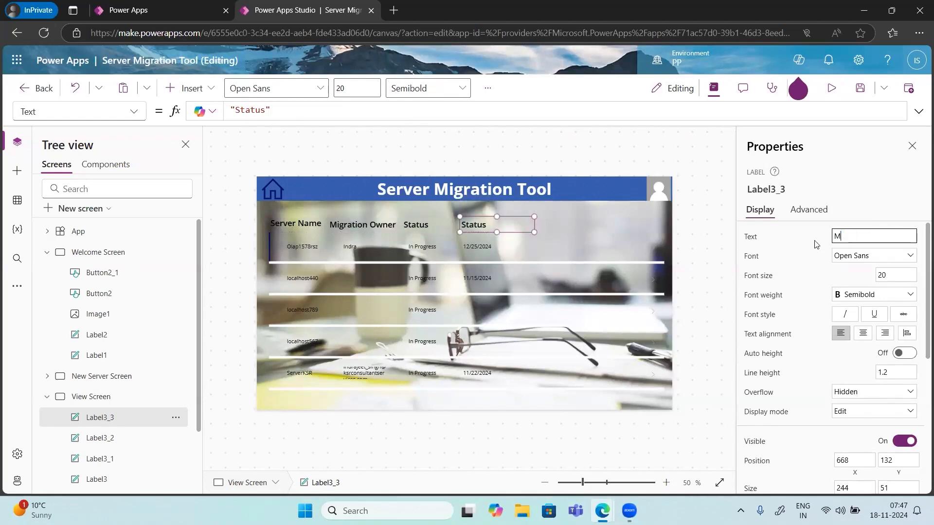
type("ration Dtete")
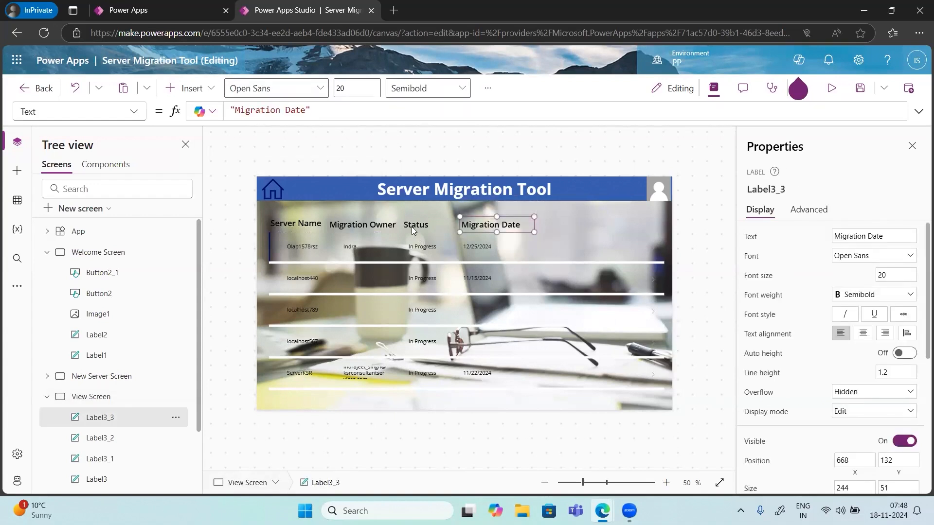
Group the four column header labels and rename the group "Gallery Headers".
left_click(411, 227, "shift")
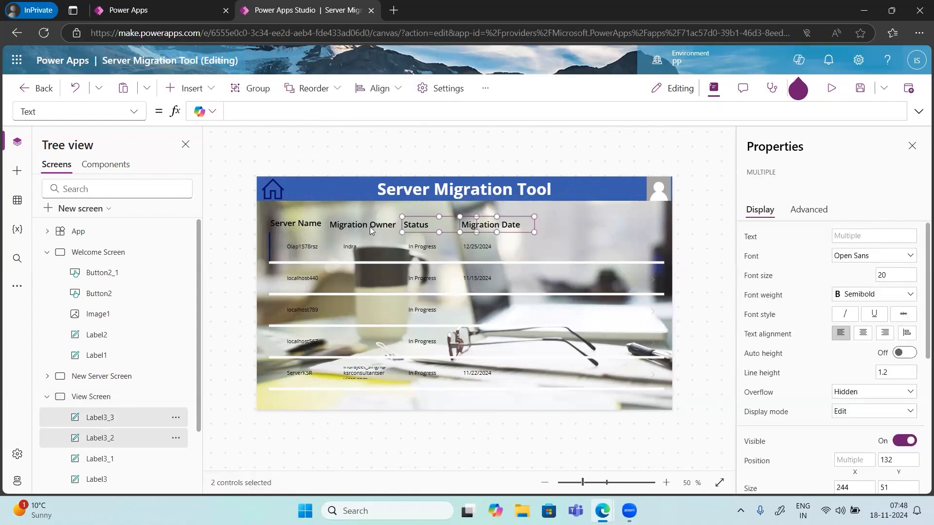
left_click(370, 226, "shift")
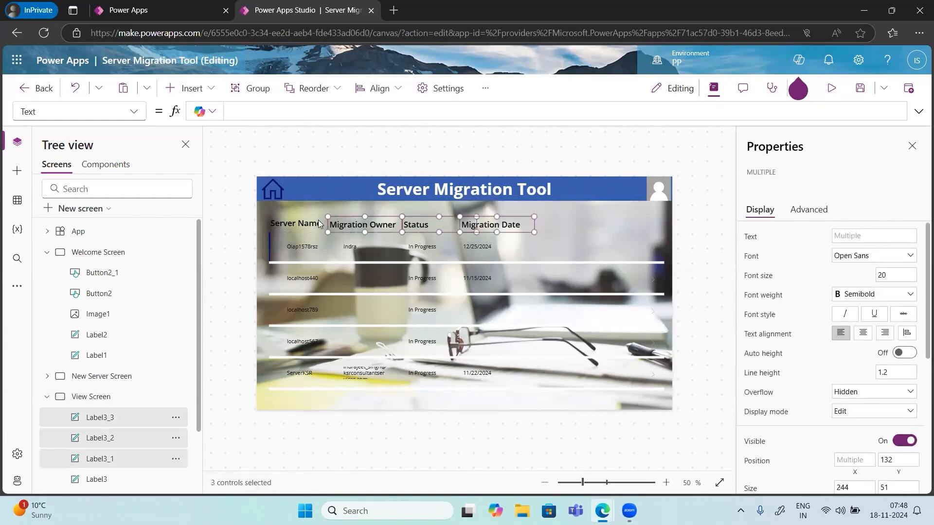
left_click(292, 224, "shift")
left_click(252, 88)
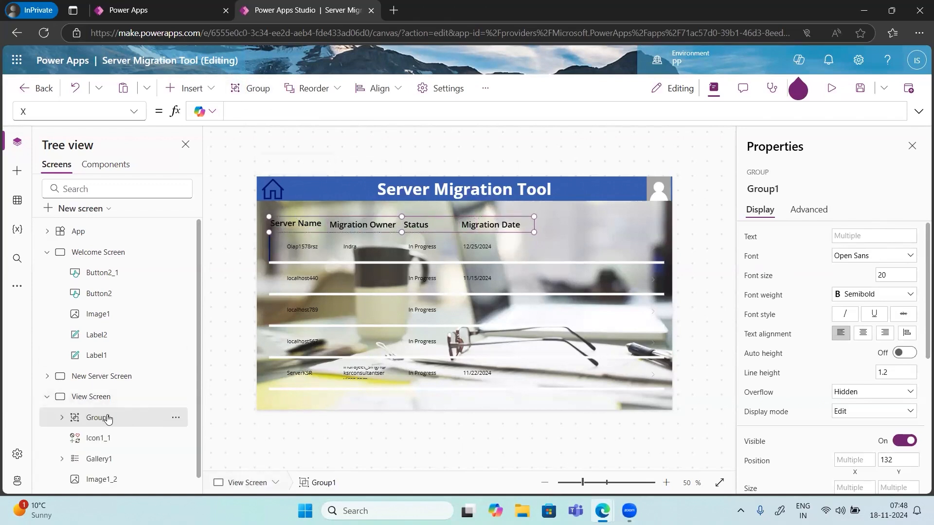
double_click(108, 418)
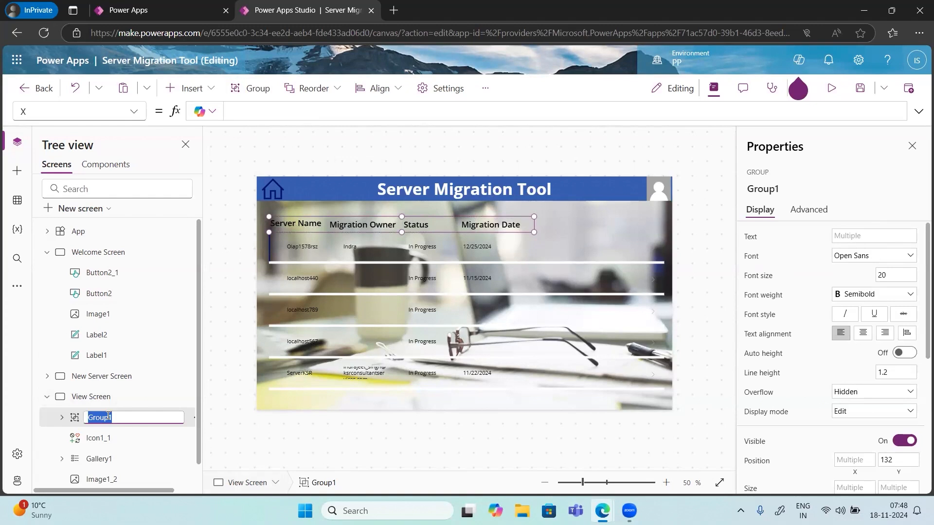
type("Gallery Headers")
key("Escape")
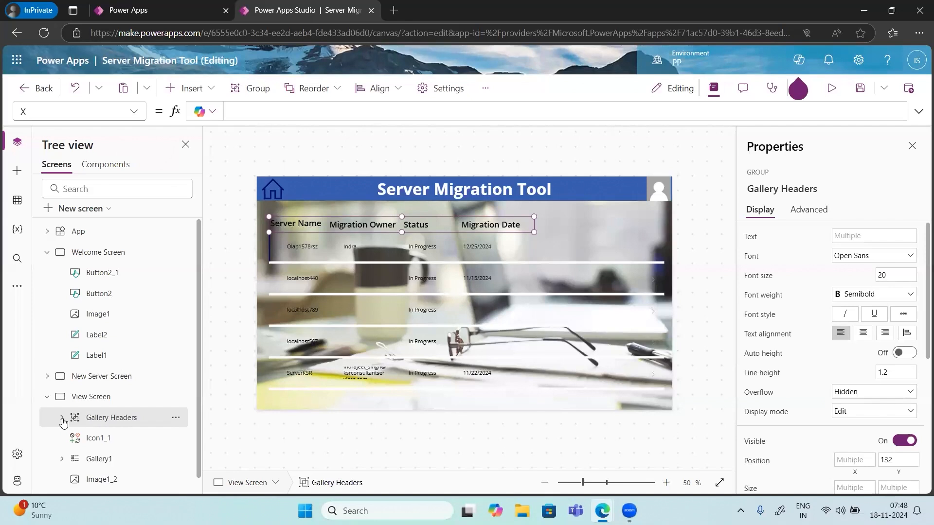
Try font size 25 on the Gallery Headers group, and set it back to 20.
left_click(870, 280)
type("25")
key("Return")
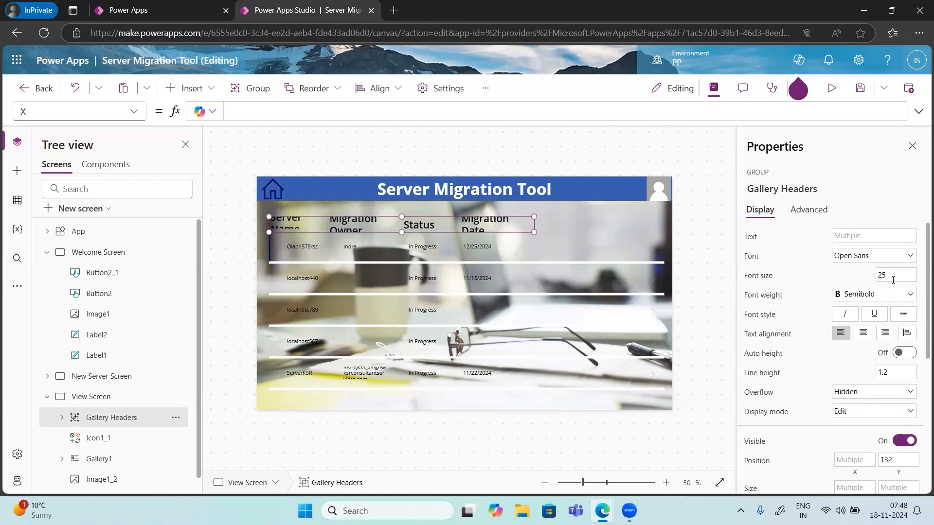
left_click(870, 278)
type("20")
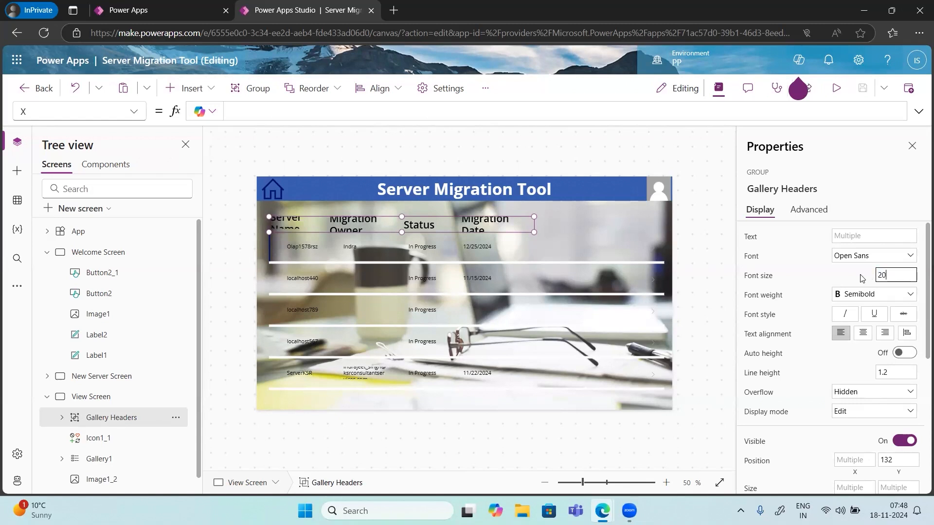
key("Return")
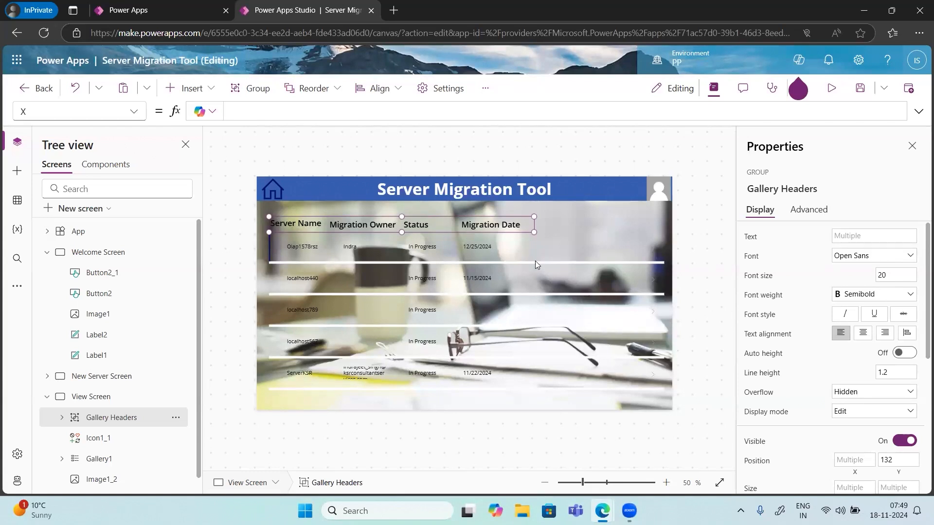
Insert an Edit icon into the server gallery's row, place it right of the date at about X 1068, Y 13, and size it about 30 by 54.
left_click(551, 256)
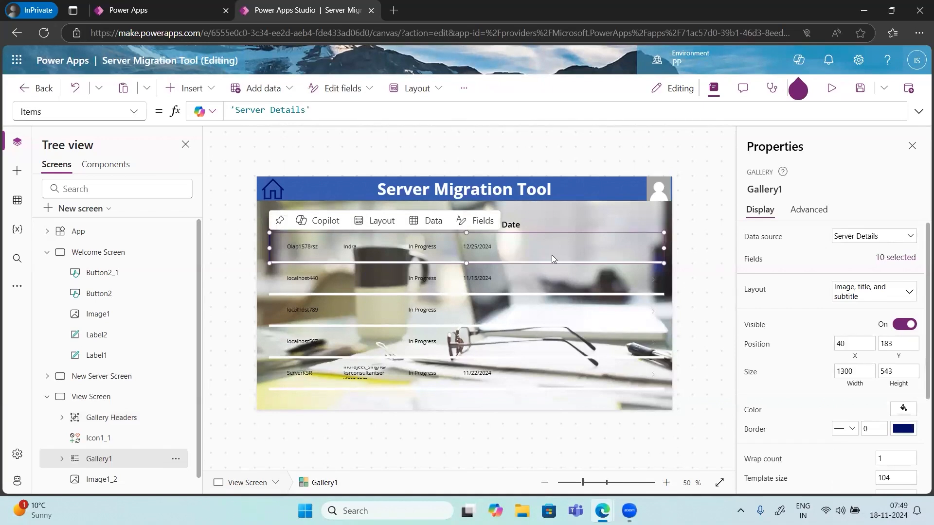
left_click(189, 88)
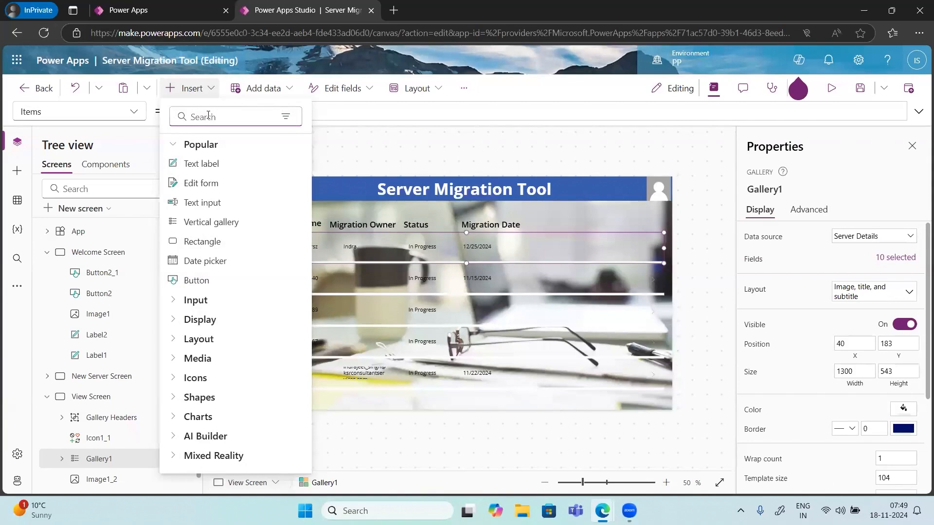
type("Edit")
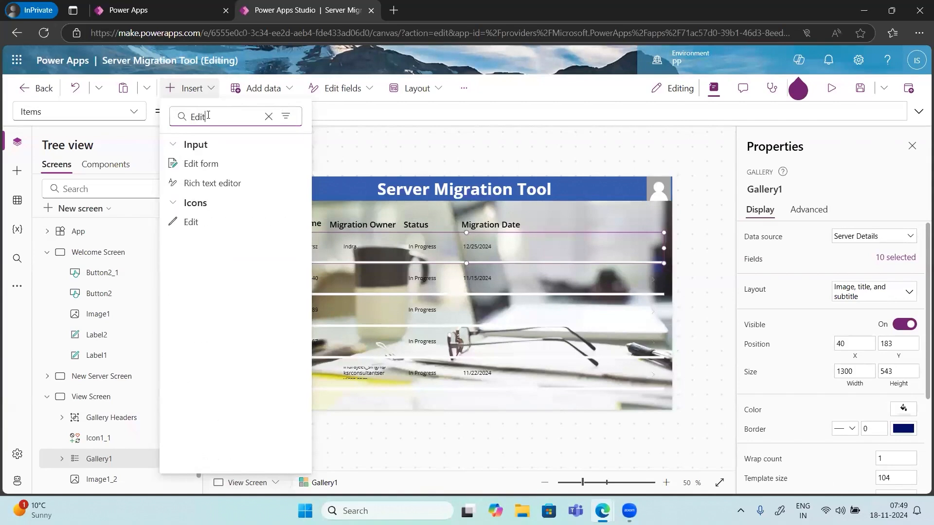
left_click(190, 222)
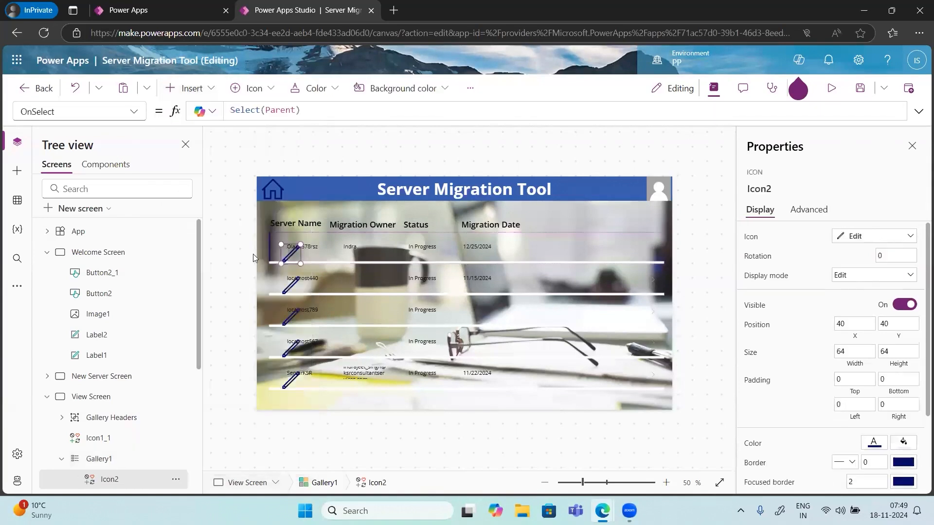
left_click_drag(291, 254, 593, 252)
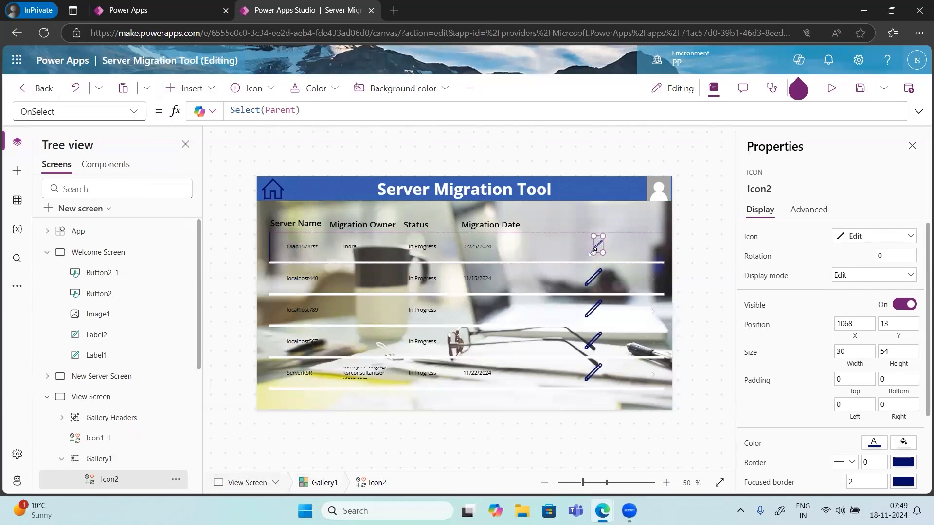
Preview the View Screen to check the headers and edit icons, return to editing, and select the first row's edit icon.
left_click(831, 88)
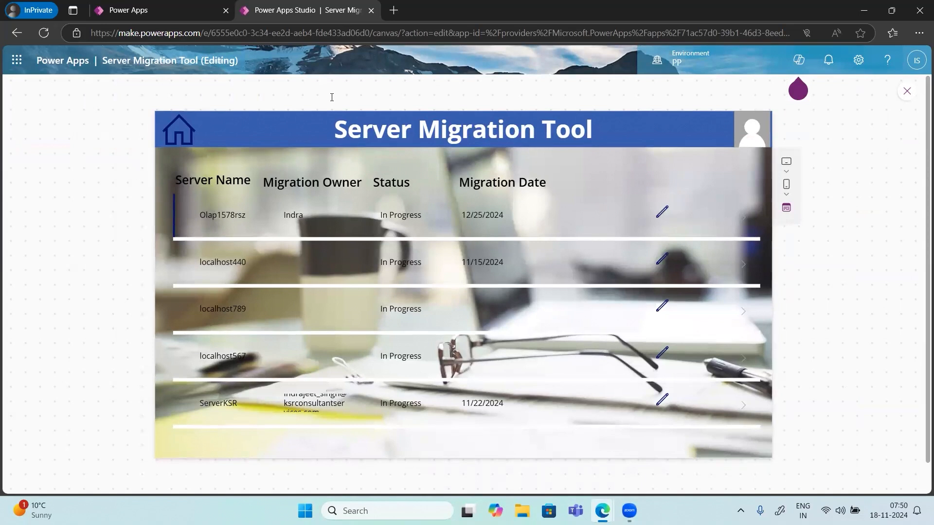
left_click(907, 93)
left_click(602, 321)
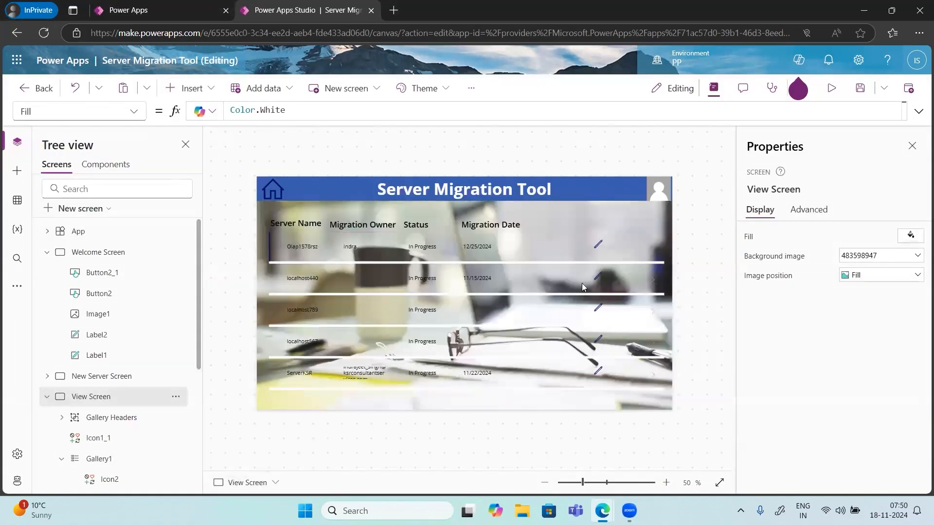
left_click(592, 244)
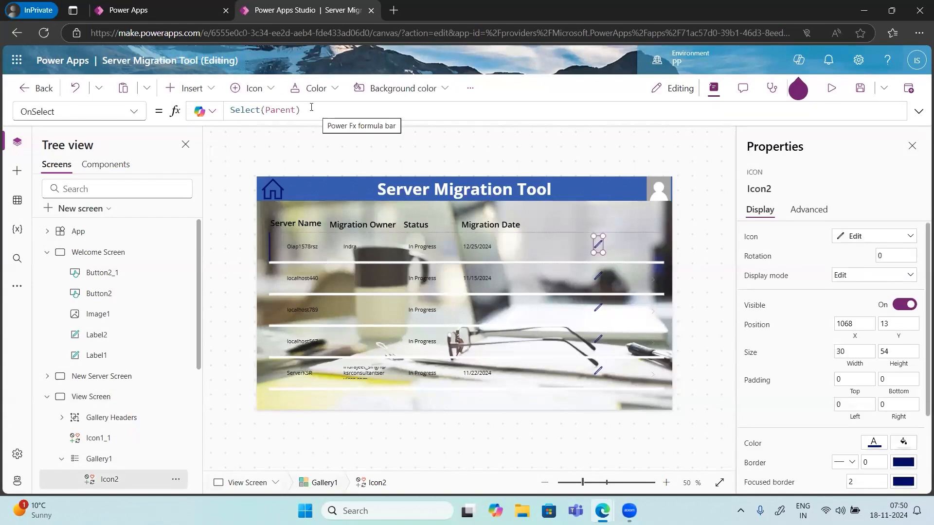
Replace the edit icon's OnSelect formula with EditForm(Form1), targeting the form on the New Server Screen.
left_click_drag(299, 111, 205, 96)
key("BackSpace")
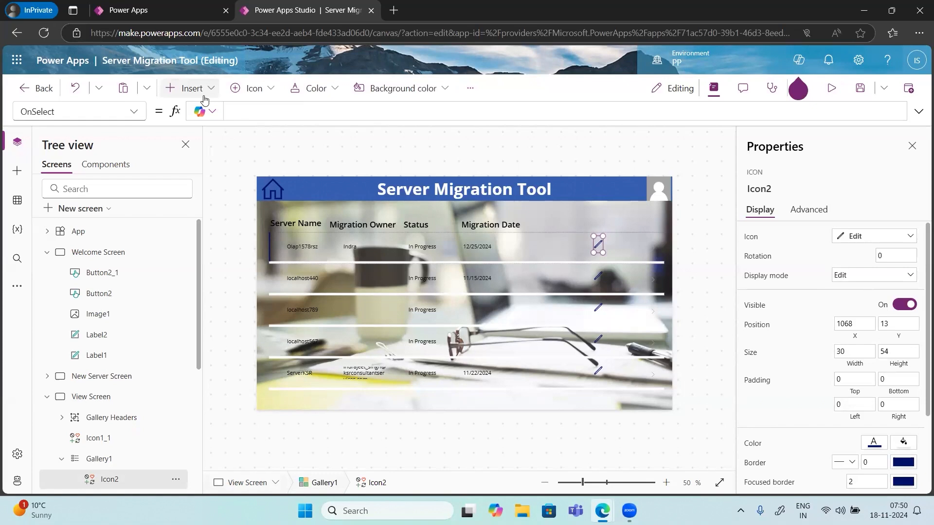
left_click(50, 377)
scroll(97, 365, "down", 2)
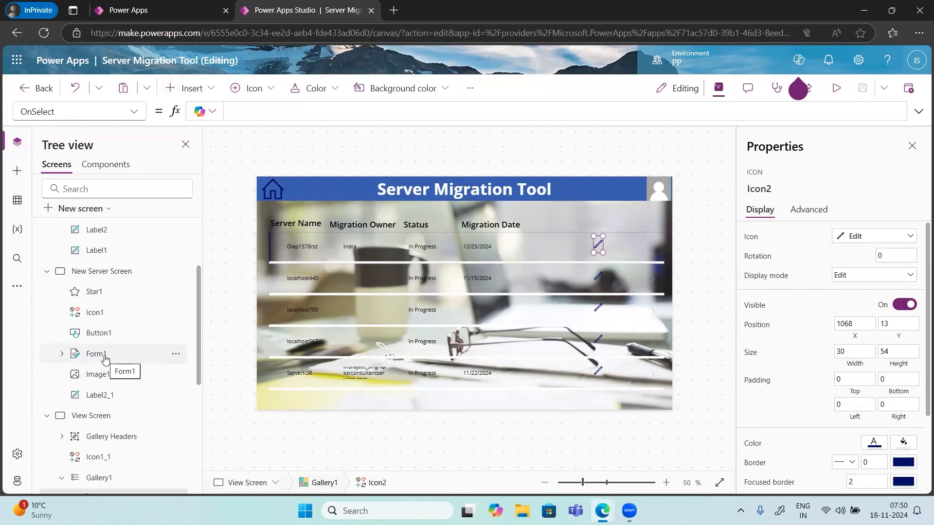
left_click(254, 108)
type("Edit")
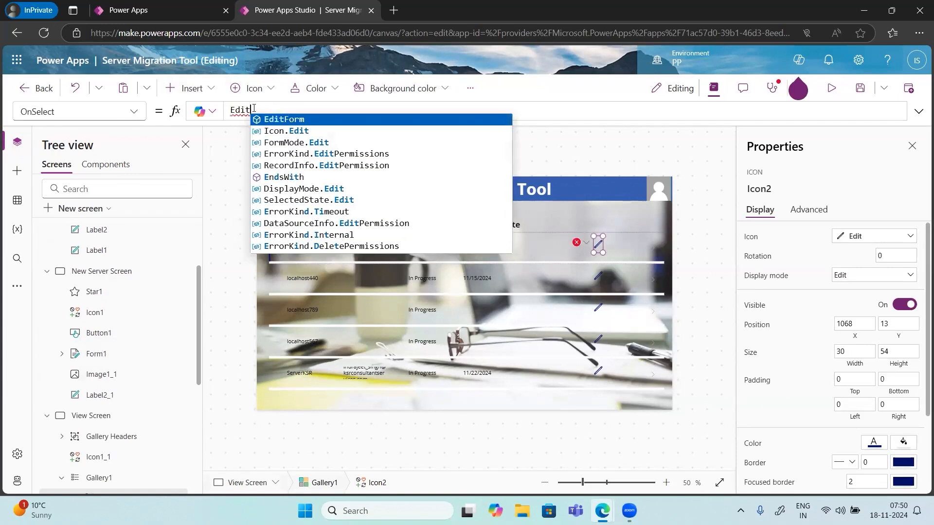
key("Tab")
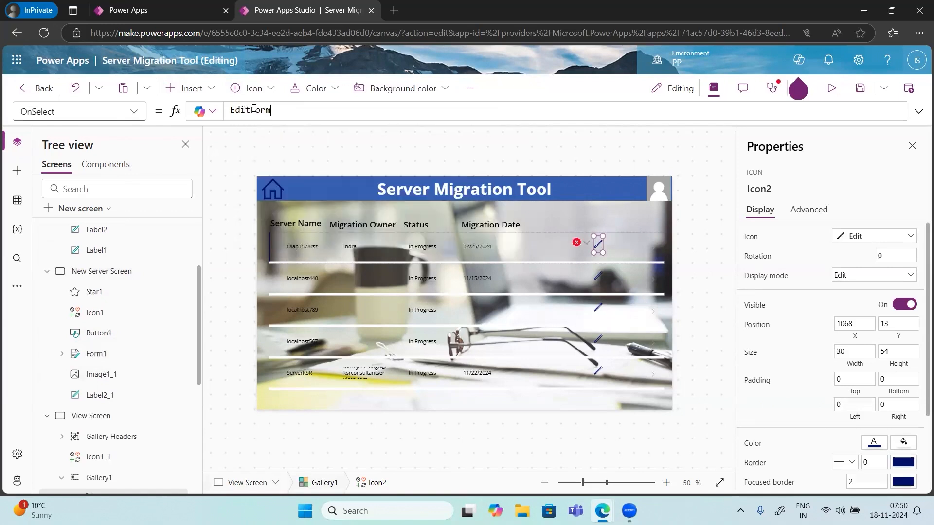
type("(Form1")
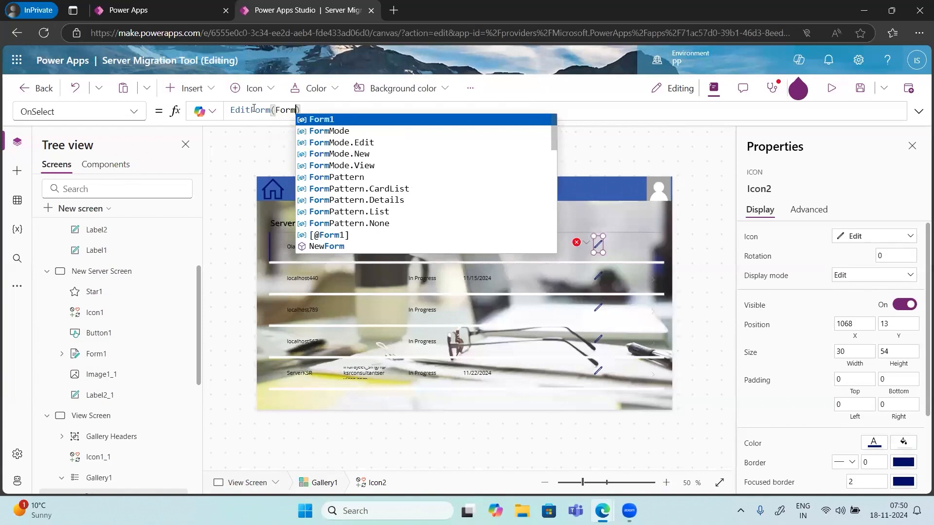
type(")")
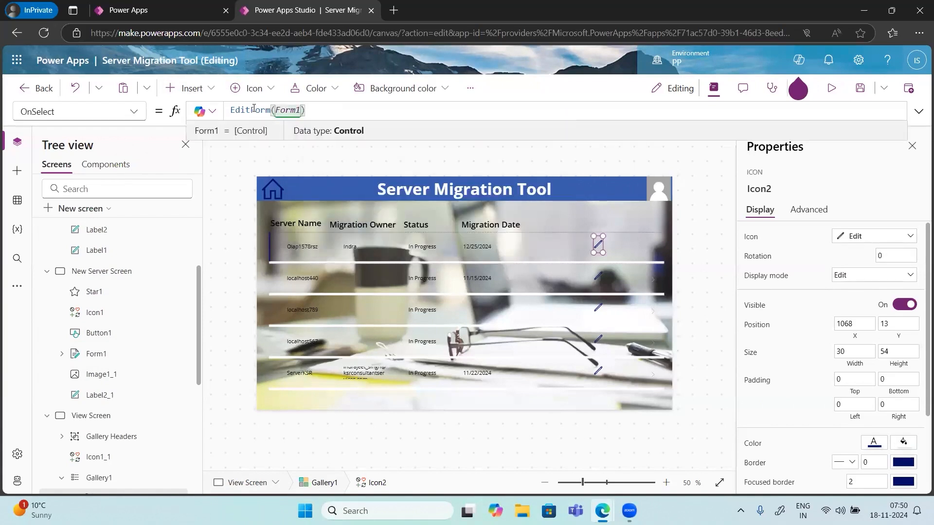
Add a second OnSelect statement that calls Navigate to 'New Server Screen' with the ScreenTransition.CoverRight transition.
type(";")
key("shift+Return")
type("Naviage")
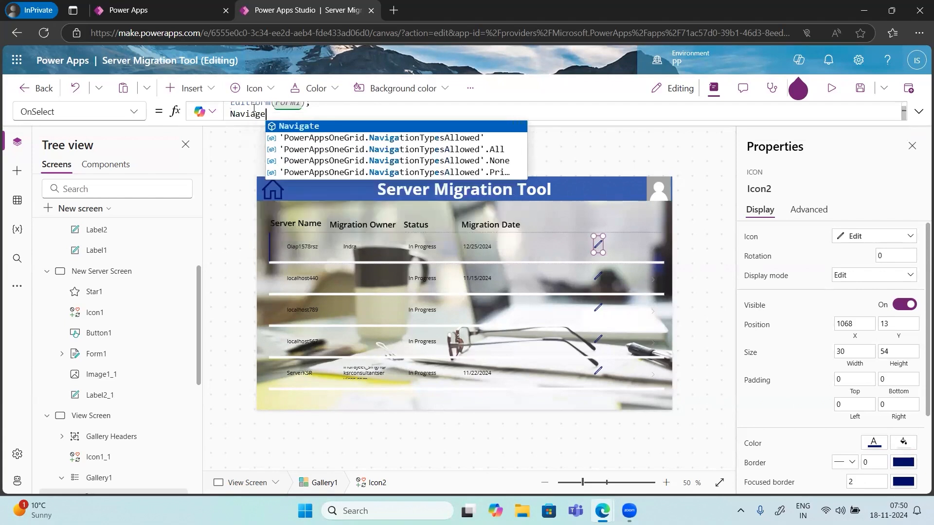
key("BackSpace")
key("BackSpace")
key("BackSpace")
type("gate(")
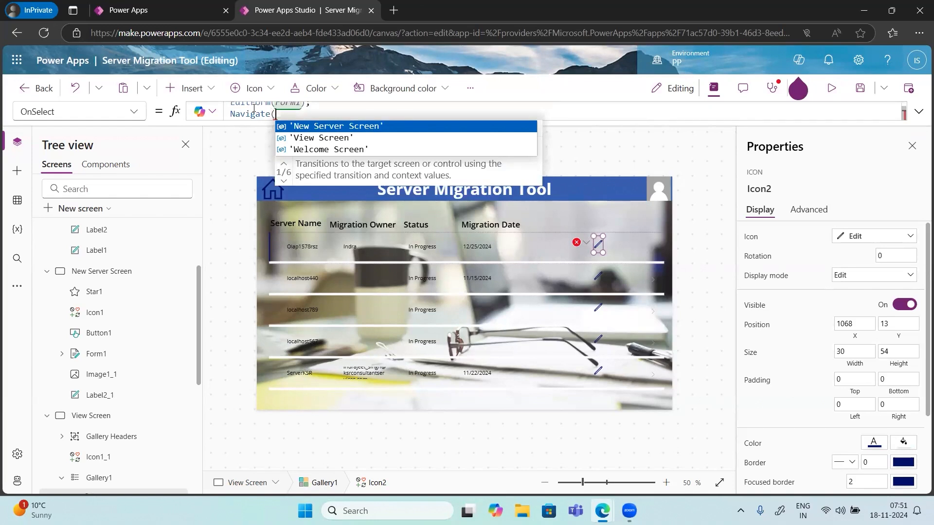
key("Tab")
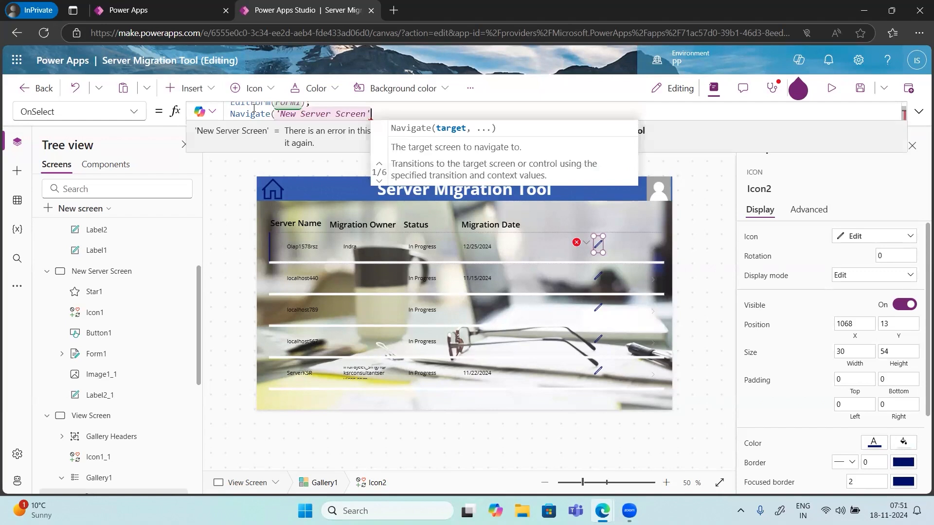
type(",")
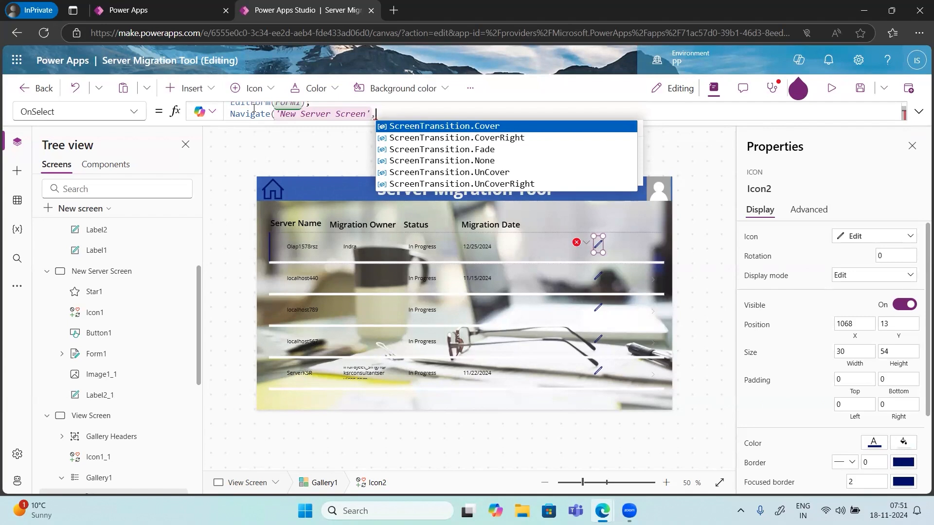
key("Down")
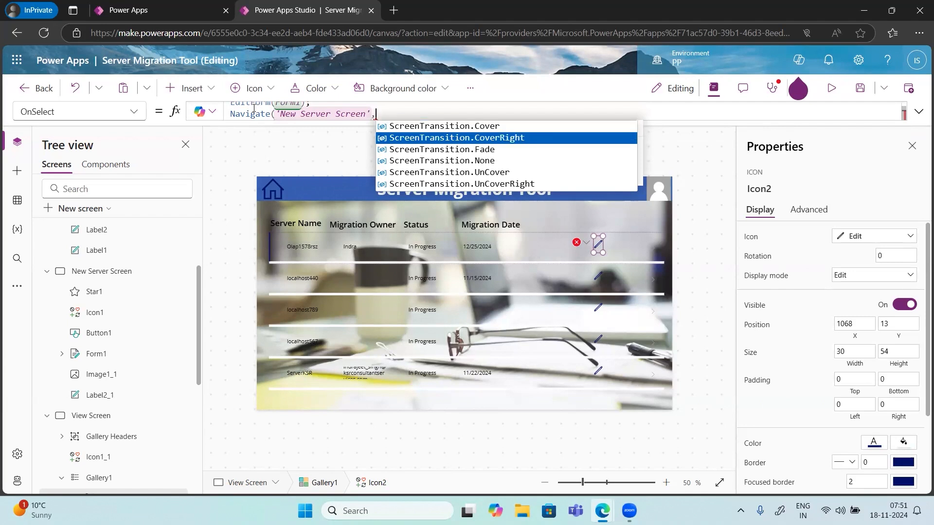
key("Tab")
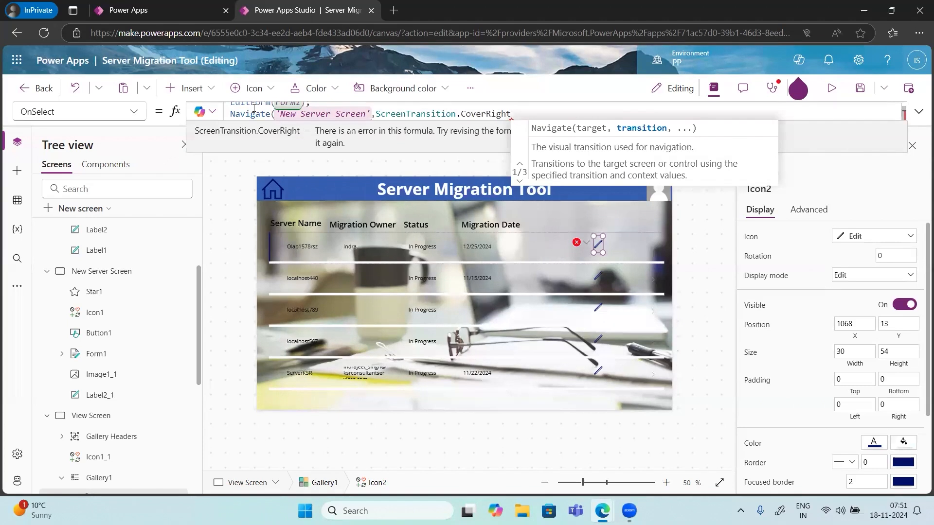
Add a context record containing Gallery1.Selected as the third argument of the Navigate call.
type(",")
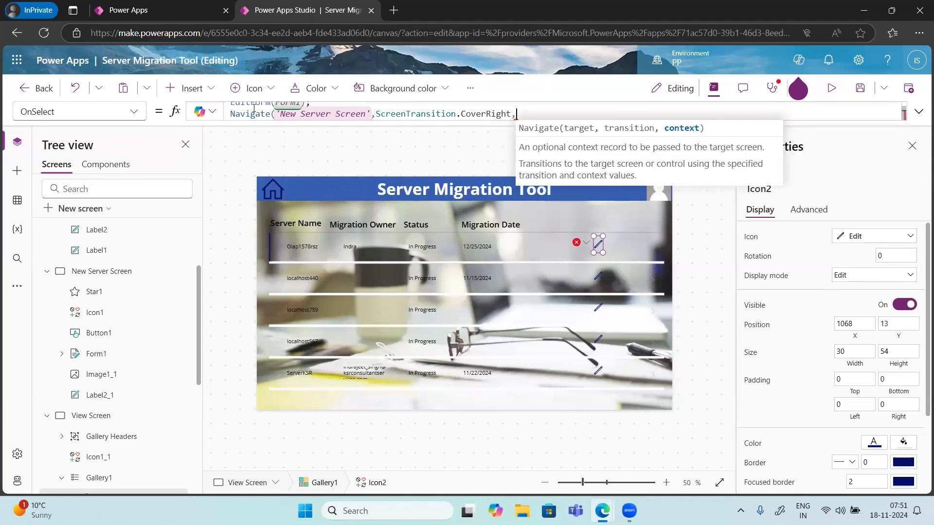
type("{")
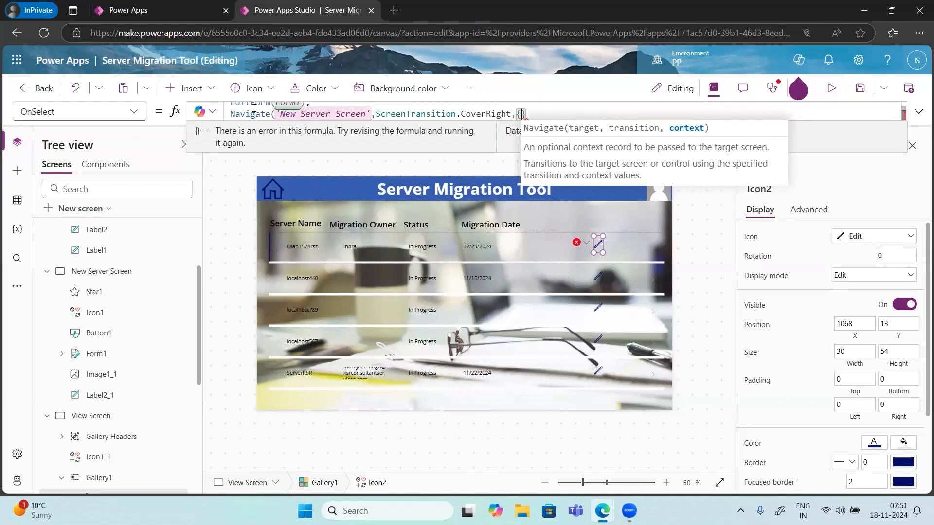
type("Gall")
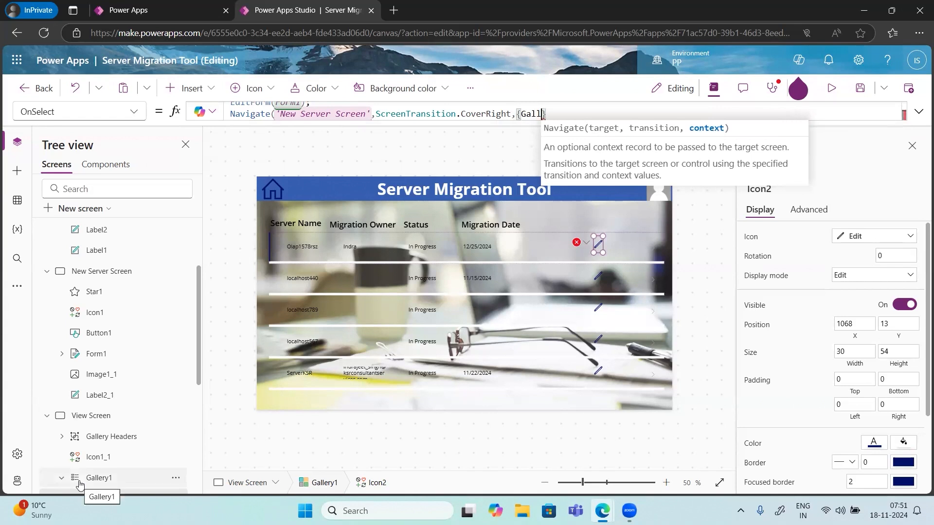
type("er")
type("y1")
type(".S")
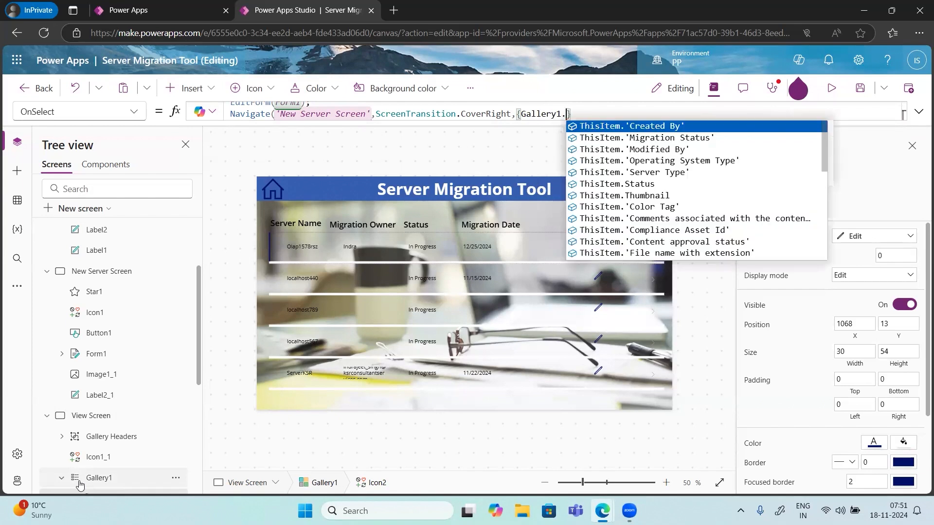
key("BackSpace")
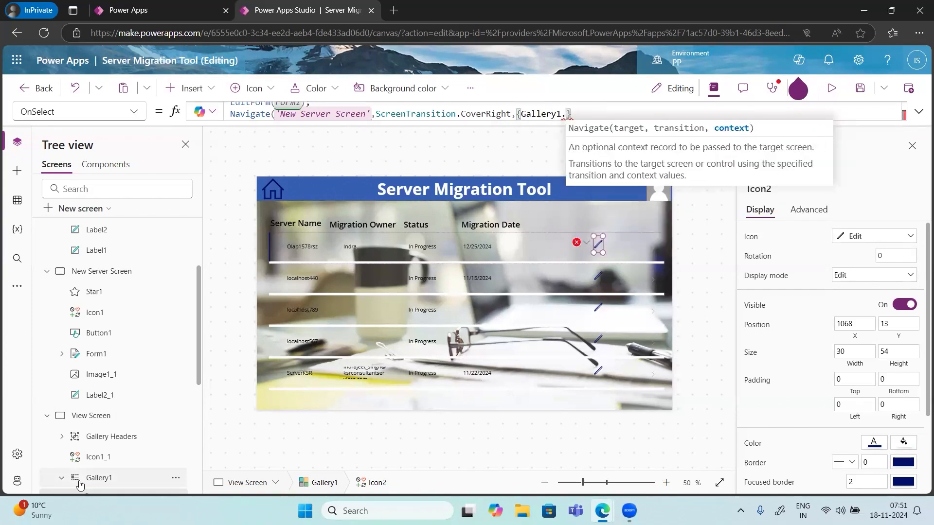
type("Se")
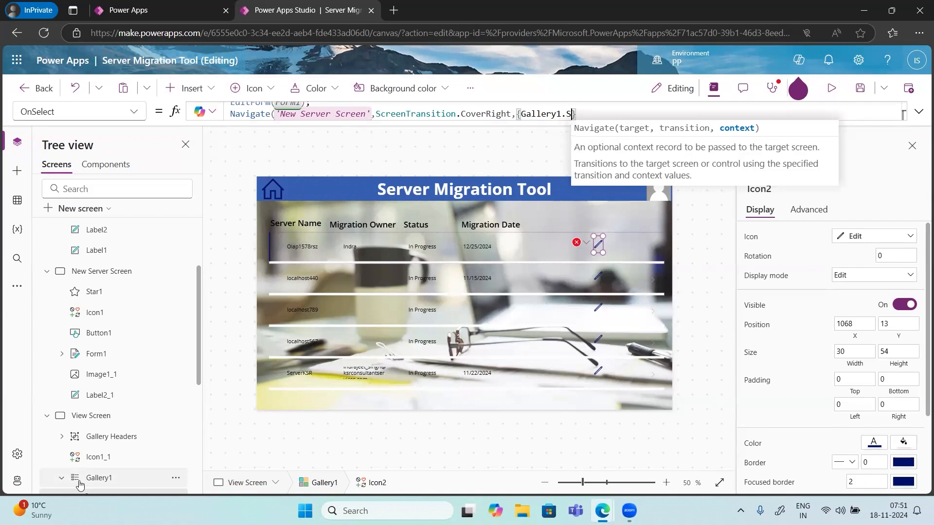
type("lected")
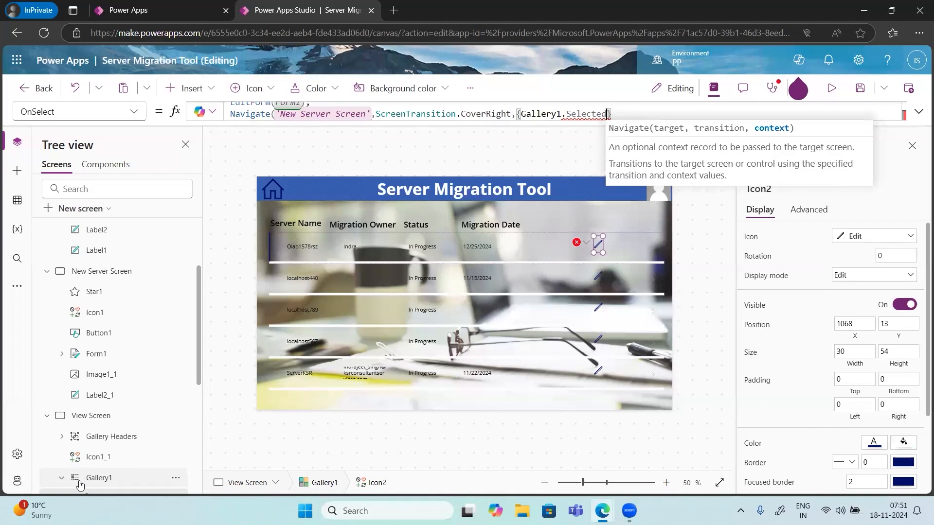
Name the context record's field SelectedItem, giving {SelectedItem: Gallery1.Selected}, and close the Navigate call.
left_click(521, 114)
type("Selected")
key("BackSpace")
type("Item:")
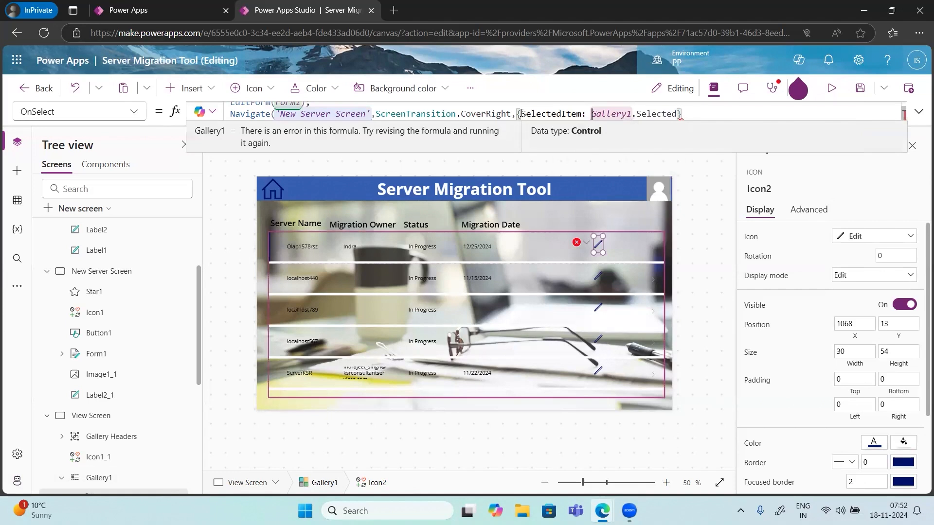
left_click(689, 117)
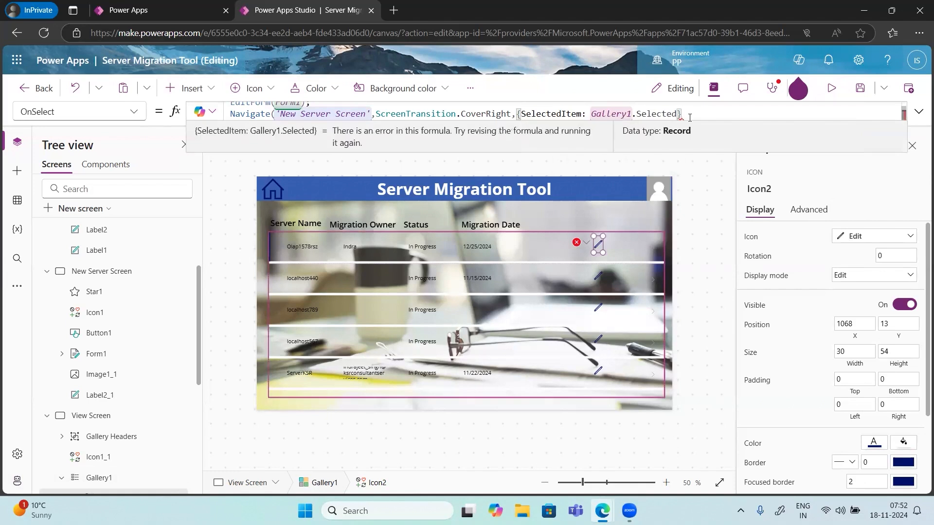
type(")")
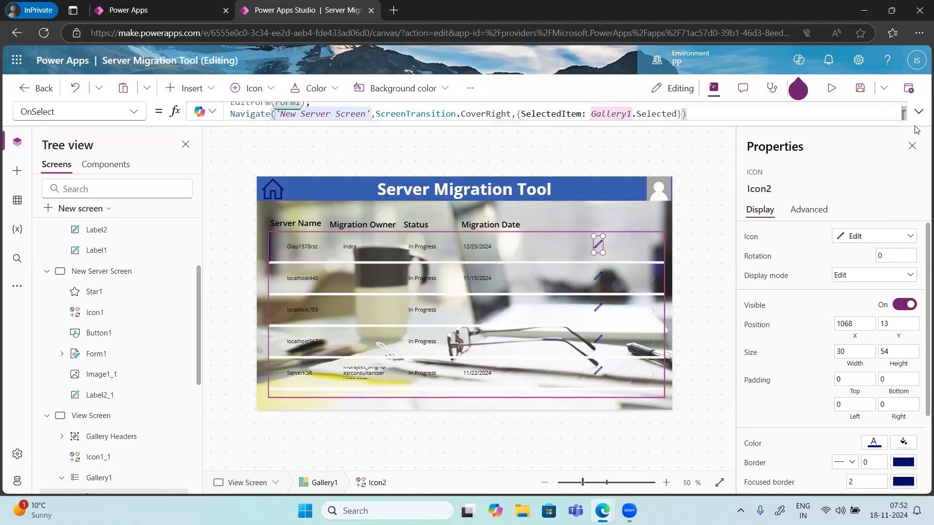
Expand the edit icon's OnSelect formula and format its text across multiple indented lines.
left_click(918, 111)
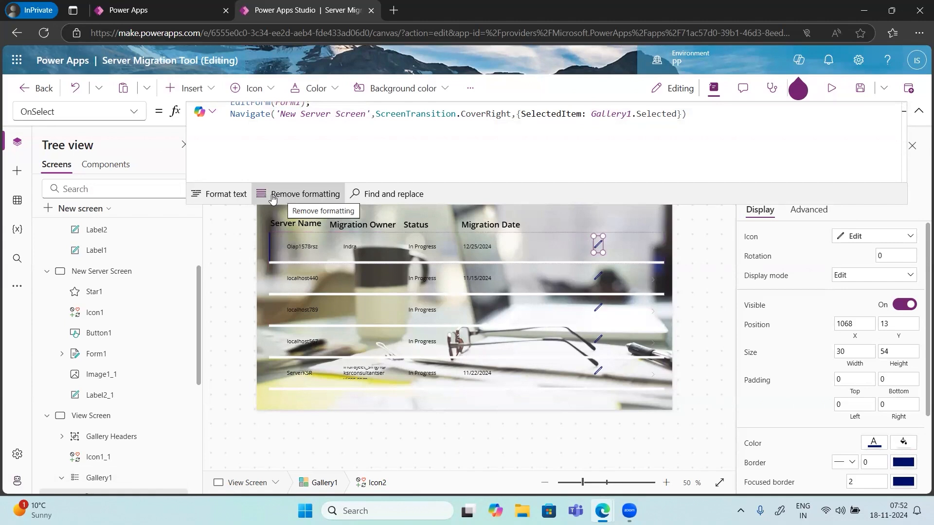
left_click(238, 195)
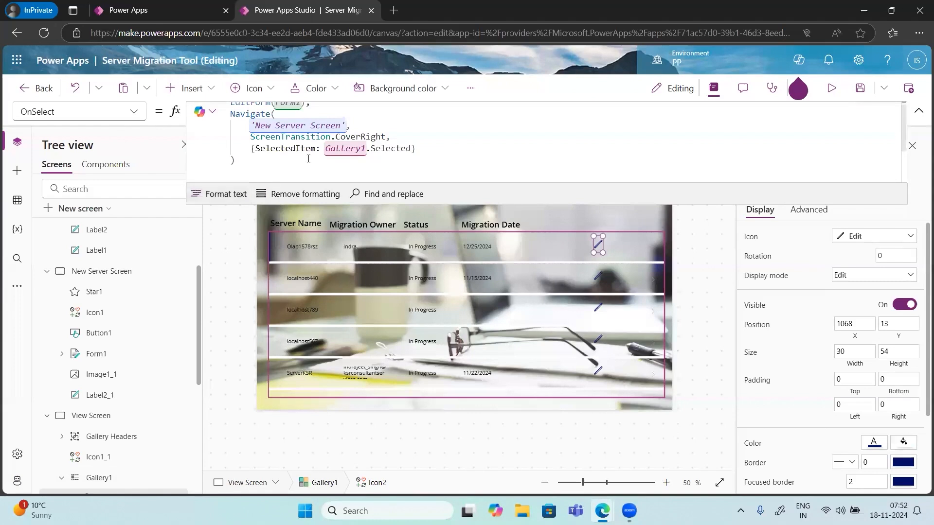
scroll(308, 159, "up", 1)
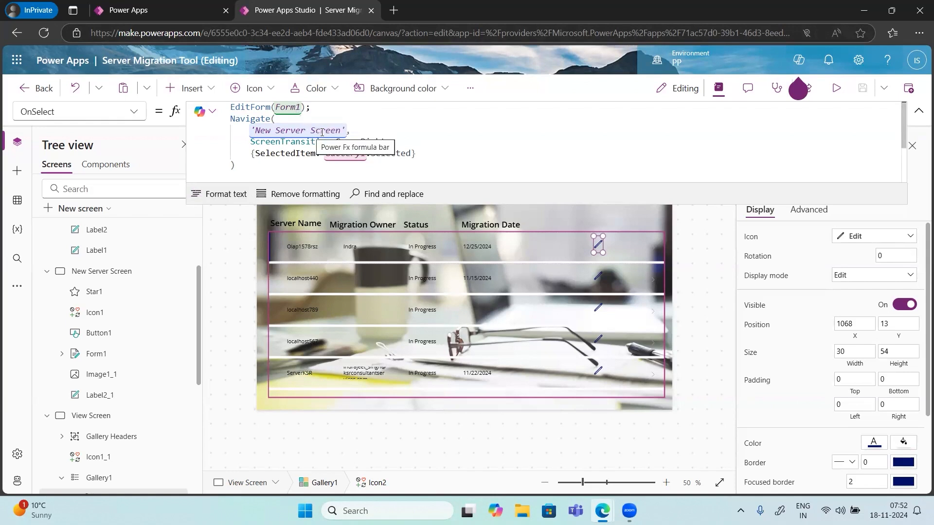
Examine the EditForm statement and the SelectedItem and Gallery1.Selected parts of the Navigate context, including their evaluated record data.
left_click(375, 156)
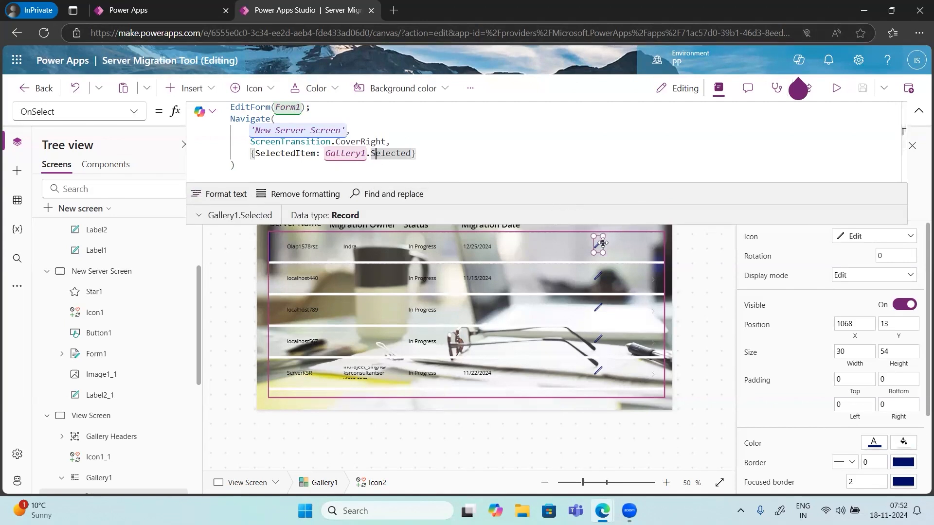
double_click(291, 155)
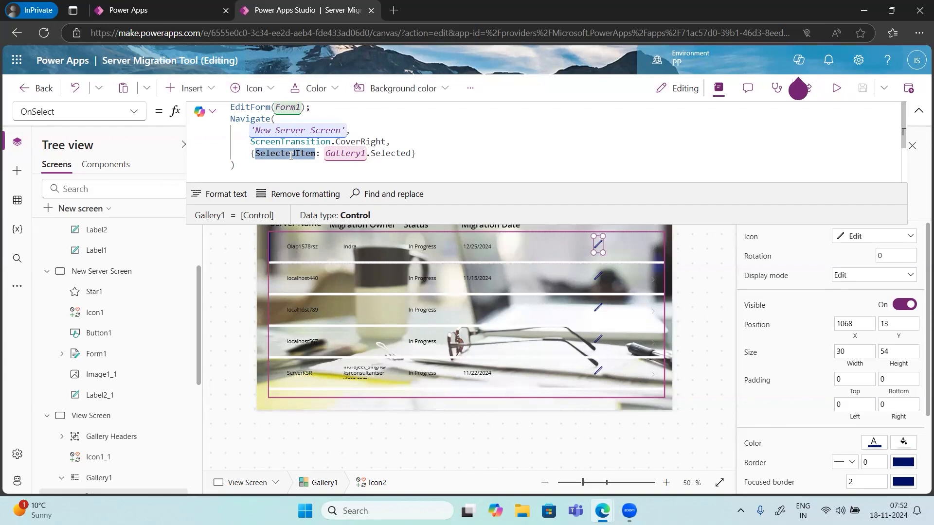
double_click(249, 153)
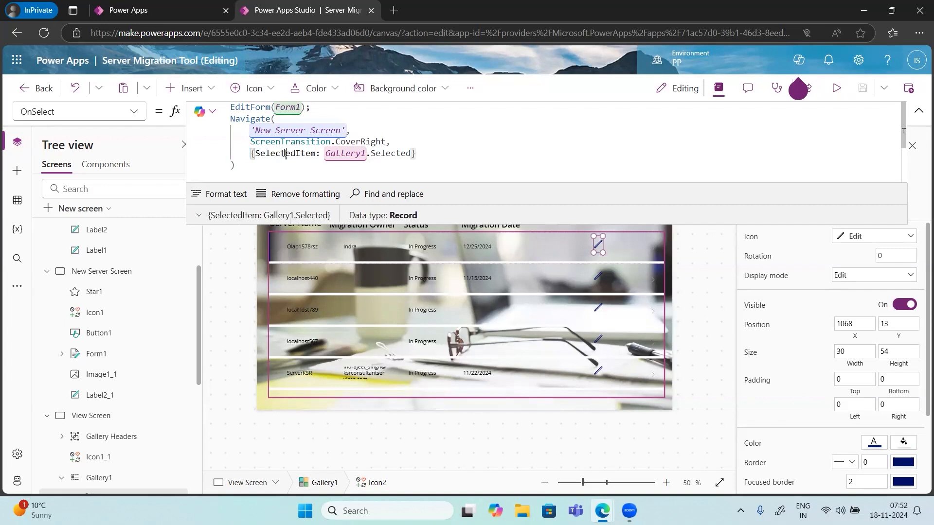
double_click(286, 153)
left_click_drag(325, 155, 411, 155)
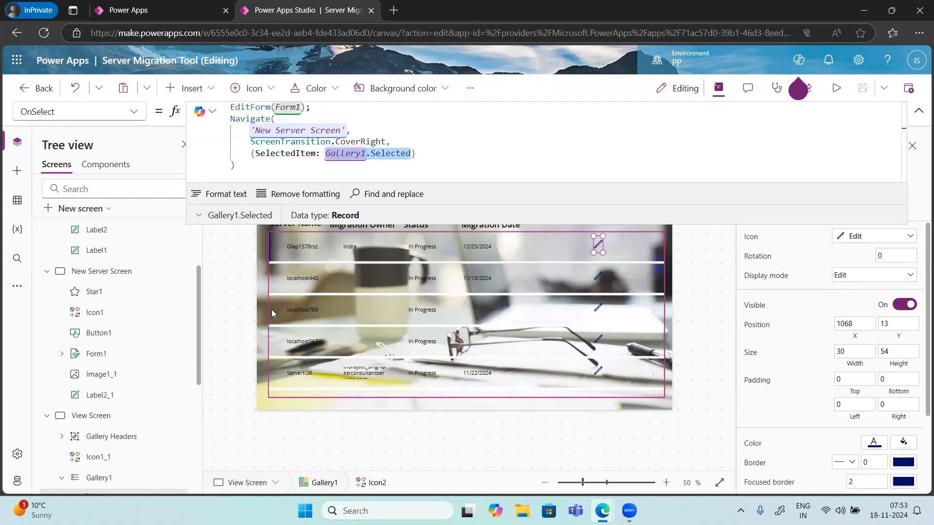
double_click(280, 154)
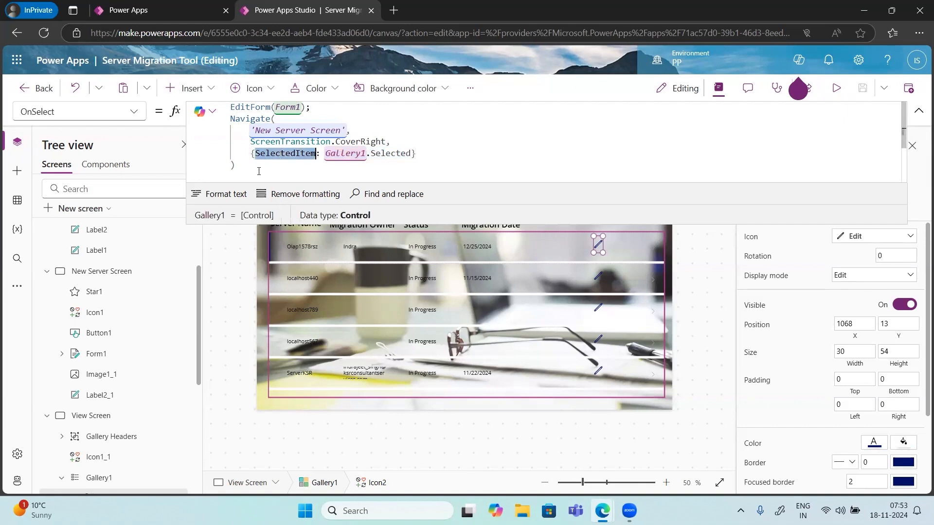
left_click(232, 167)
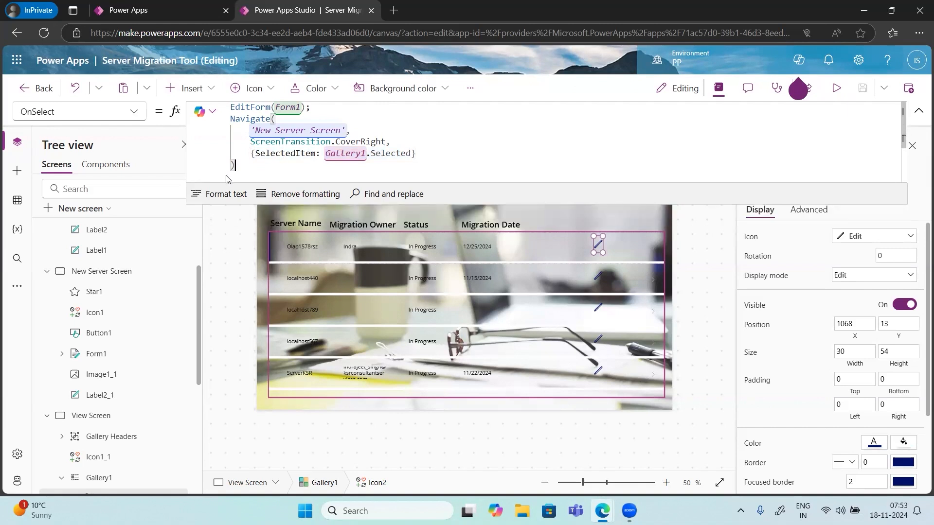
left_click_drag(415, 153, 322, 154)
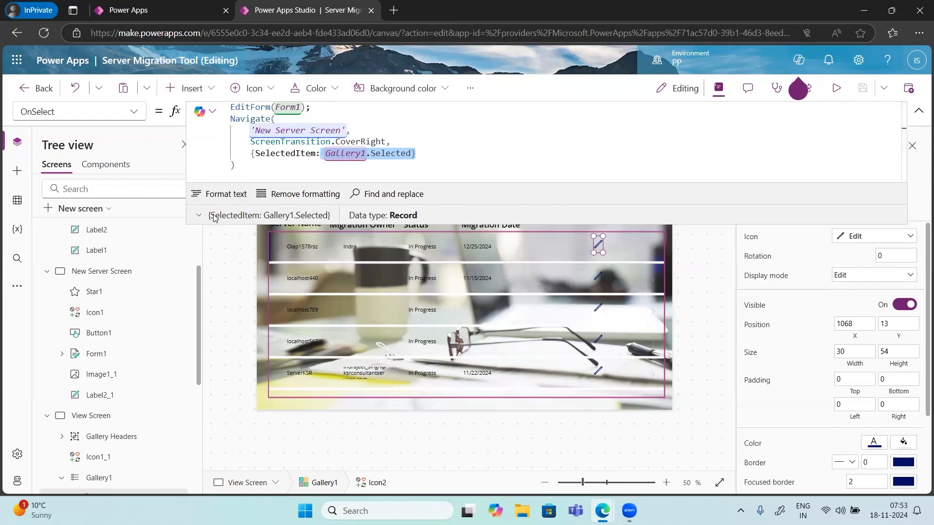
left_click(199, 215)
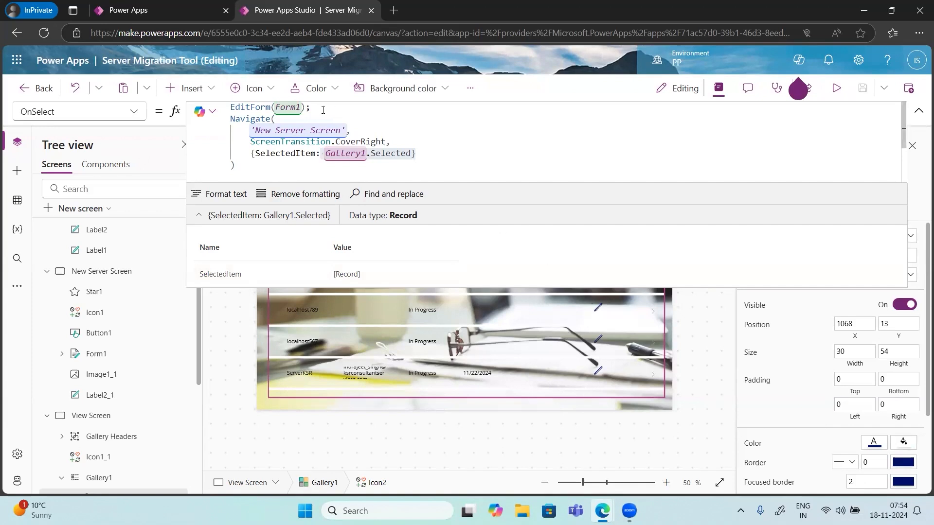
left_click_drag(323, 110, 230, 108)
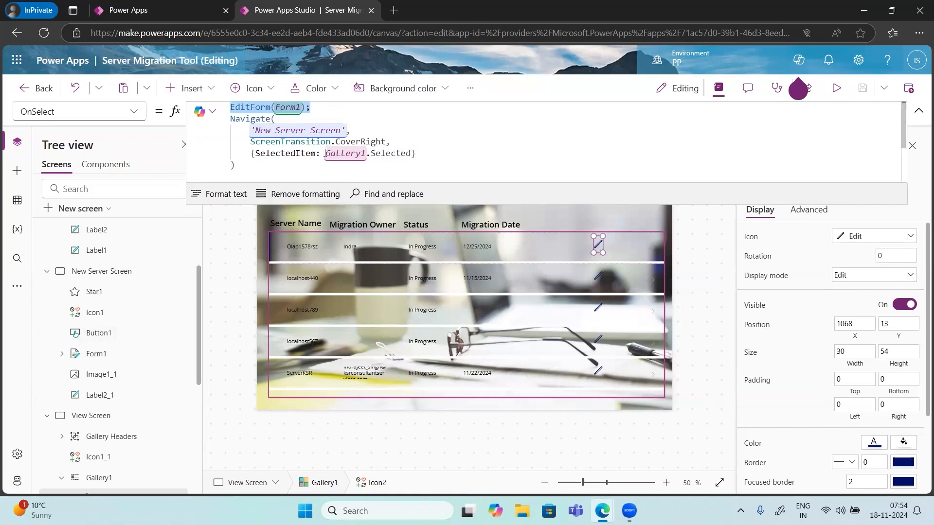
left_click_drag(325, 153, 412, 150)
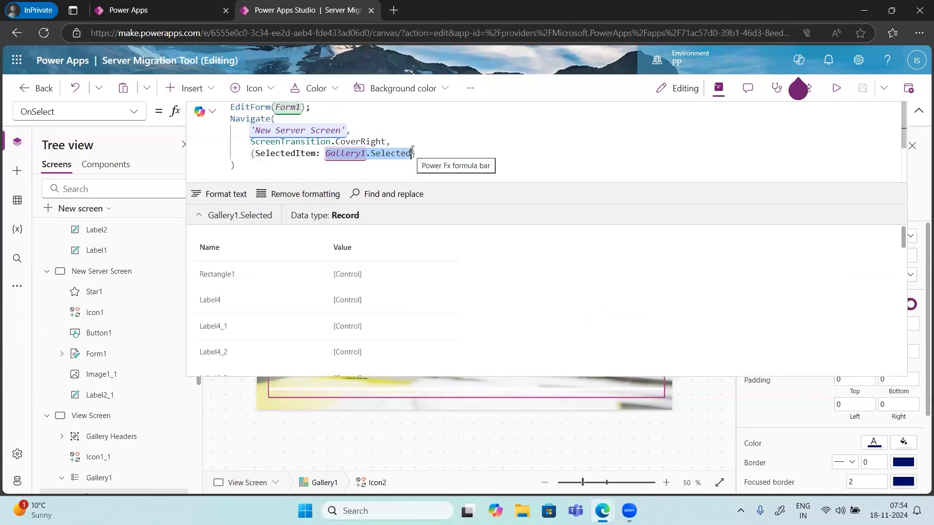
Highlight SelectedItem in the edit icon's formula, then open the New Server Screen and look through its list of properties.
double_click(278, 153)
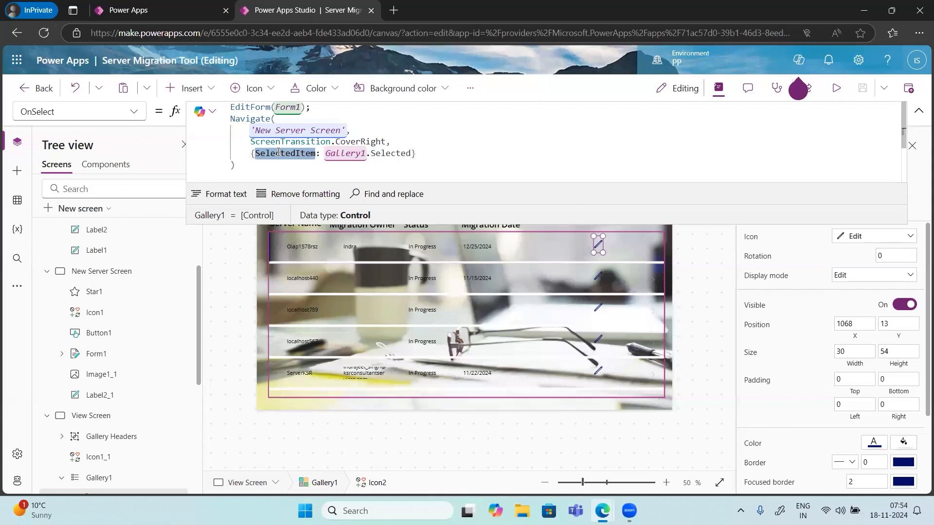
scroll(127, 249, "up", 3)
left_click(99, 376)
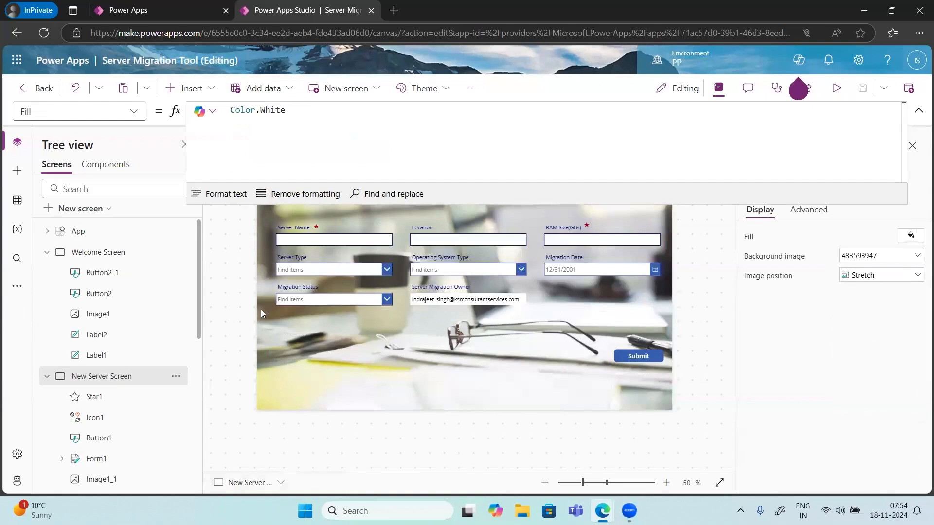
left_click(137, 116)
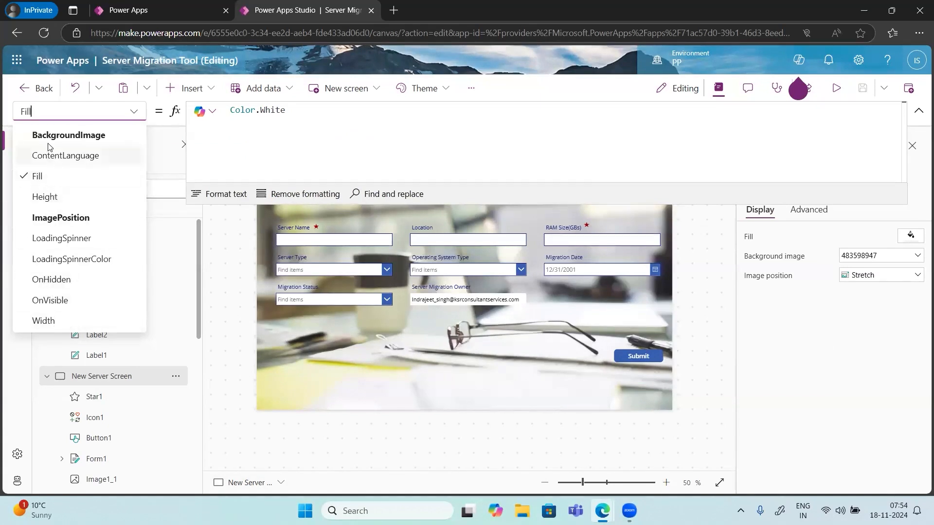
left_click(48, 177)
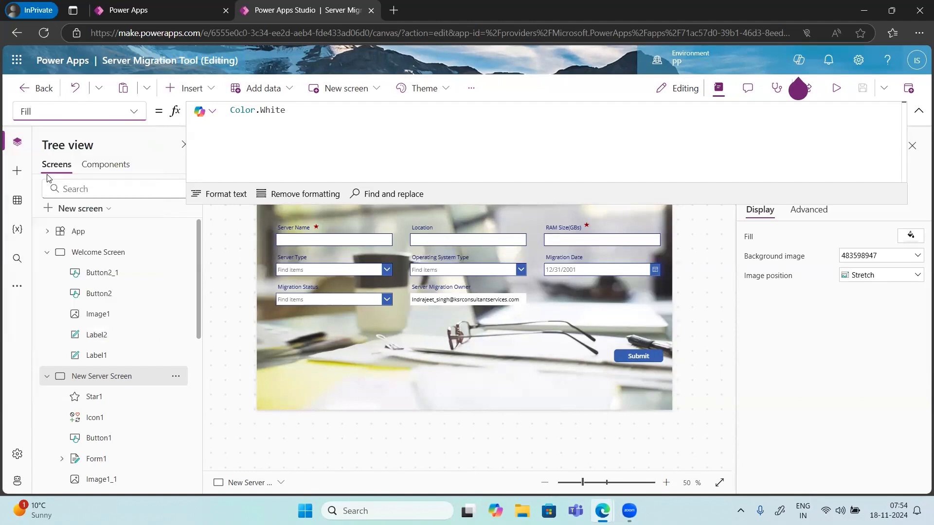
left_click(136, 114)
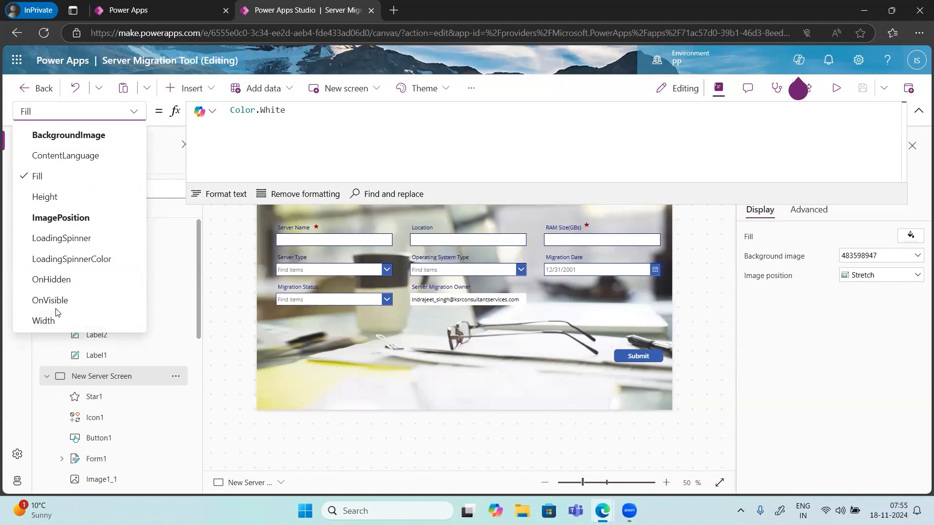
Select Form1 on the New Server Screen and look through its available properties, leaving DataSource as the displayed one.
left_click(95, 456)
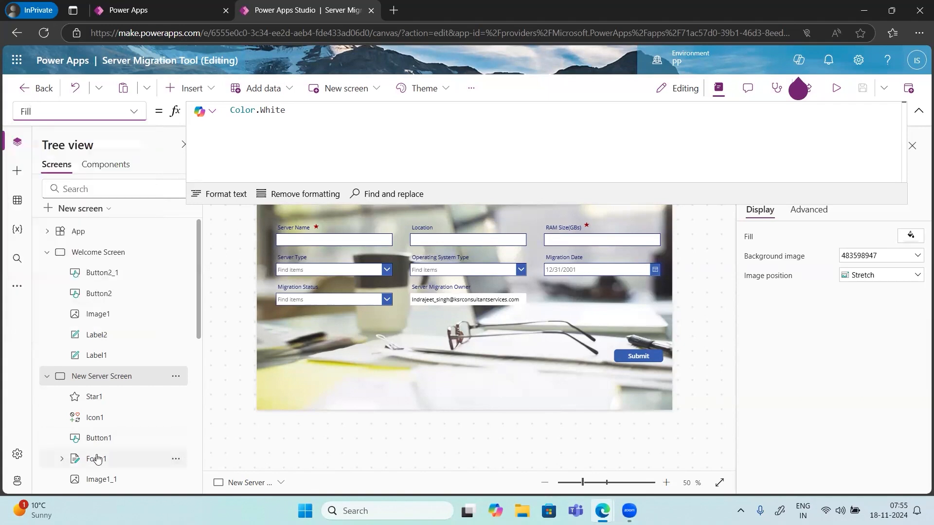
left_click(95, 456)
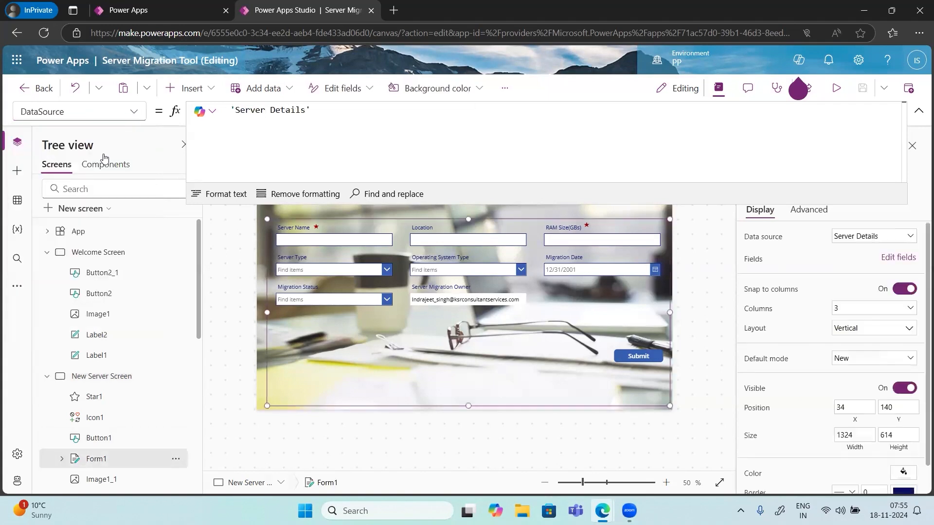
left_click(133, 111)
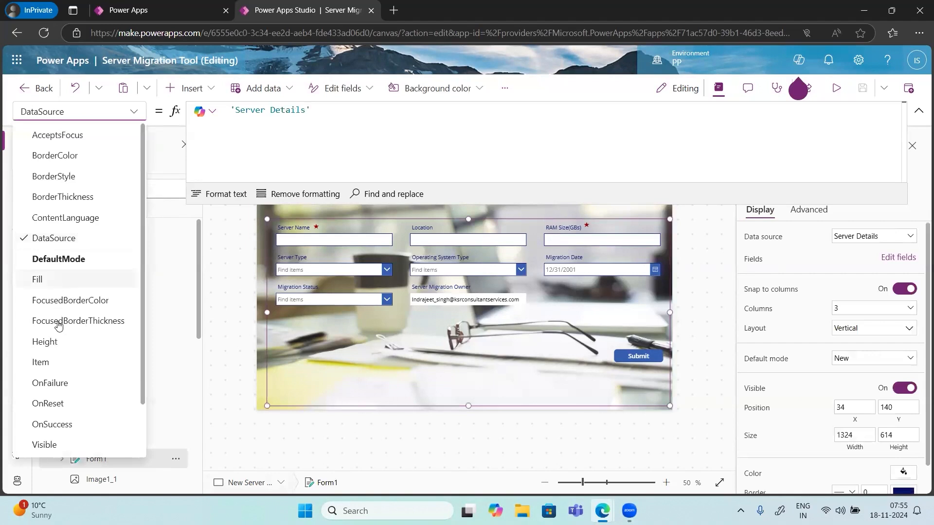
scroll(57, 413, "down", 2)
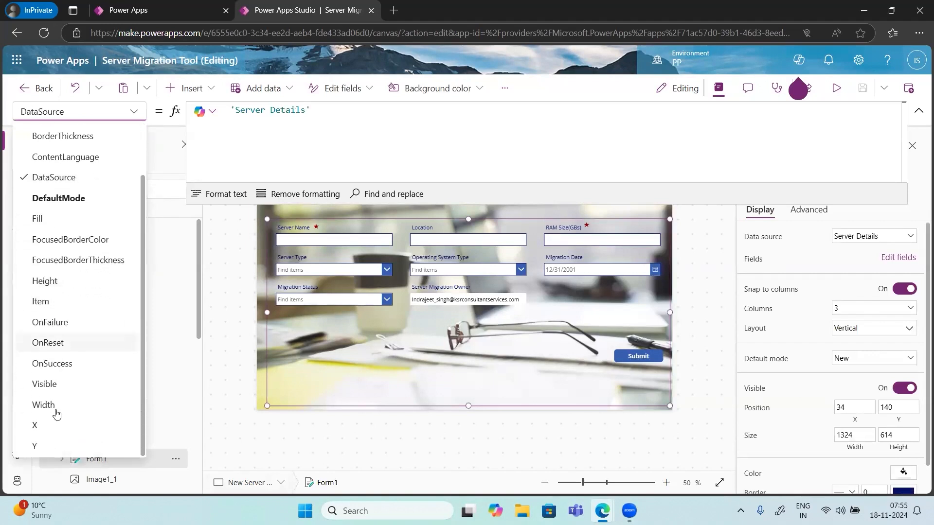
scroll(56, 414, "up", 2)
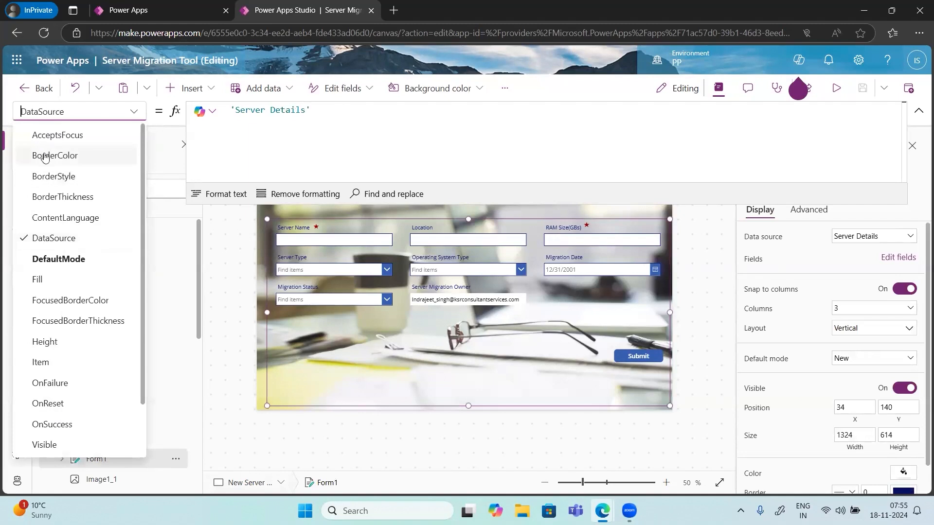
left_click(59, 239)
left_click(133, 112)
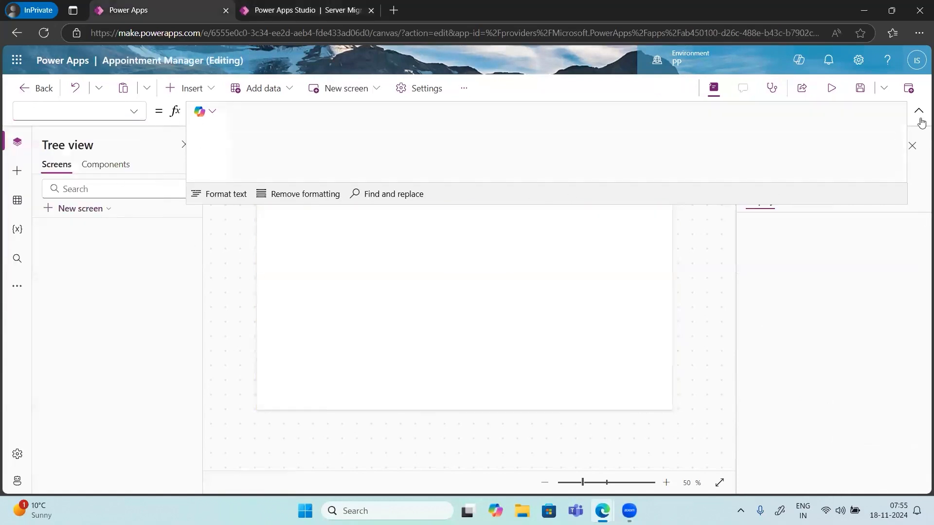
Collapse the formula bar in the Appointment Manager app and try to leave its editor.
left_click(920, 119)
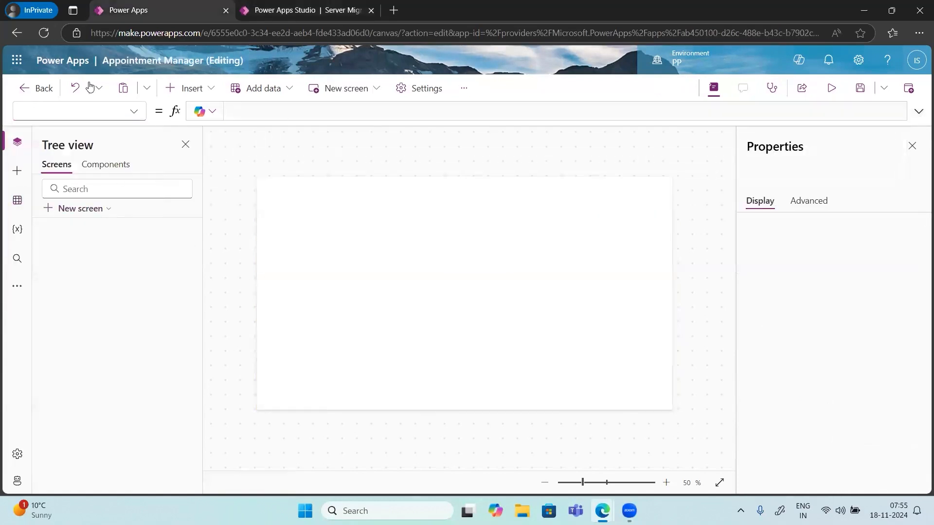
left_click(25, 89)
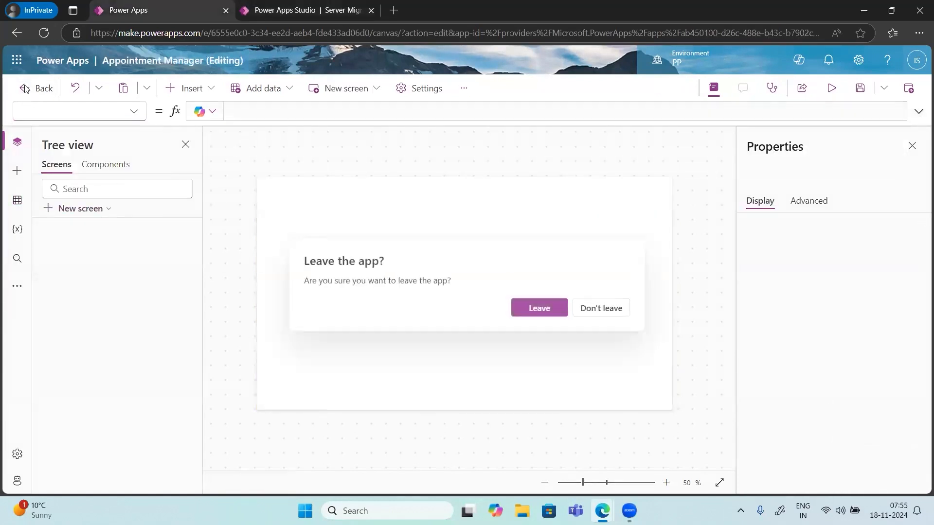
left_click(552, 311)
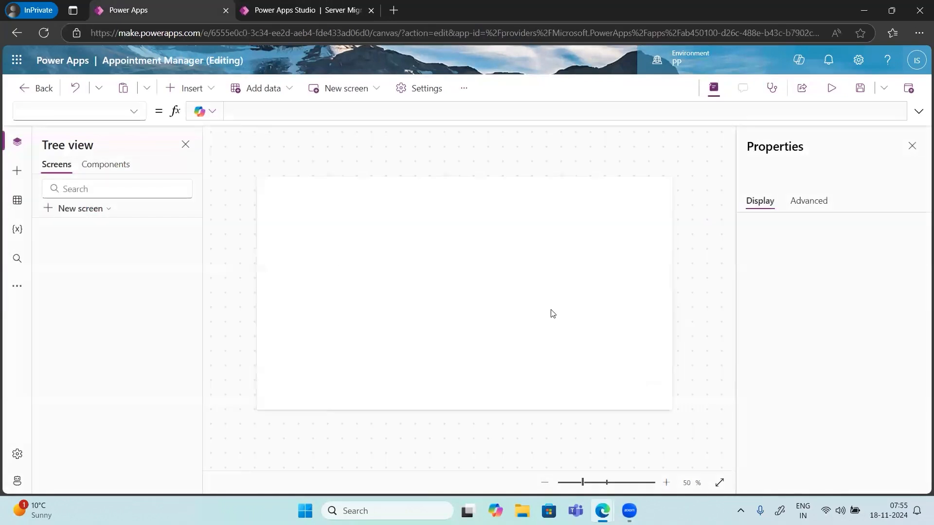
Switch to the Server Migration Tool, preview it, test the first server's edit icon under View Servers, and dismiss the Copilot callout.
left_click(302, 6)
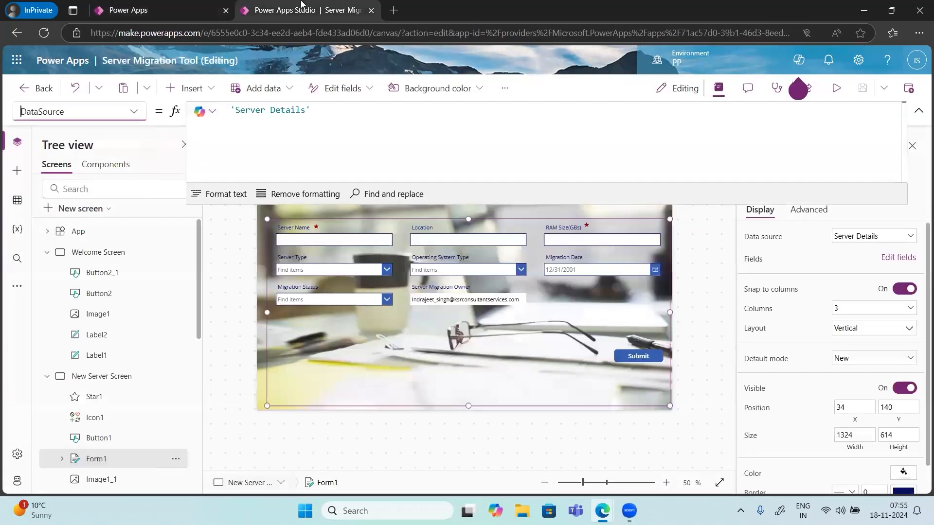
left_click(836, 87)
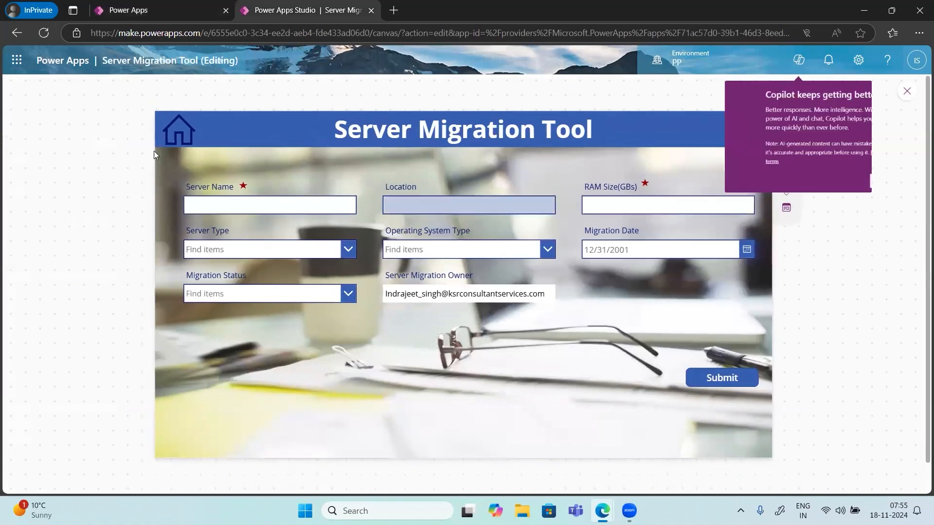
left_click(175, 124)
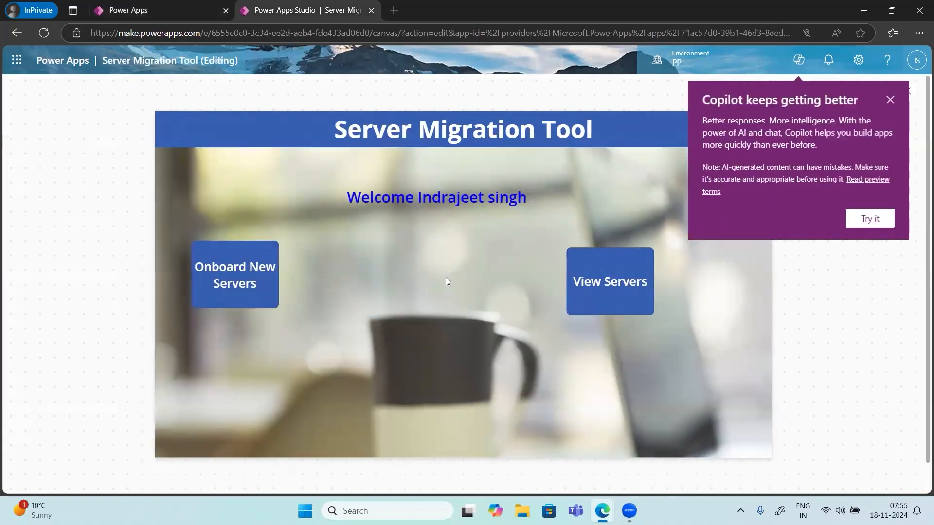
left_click(626, 273)
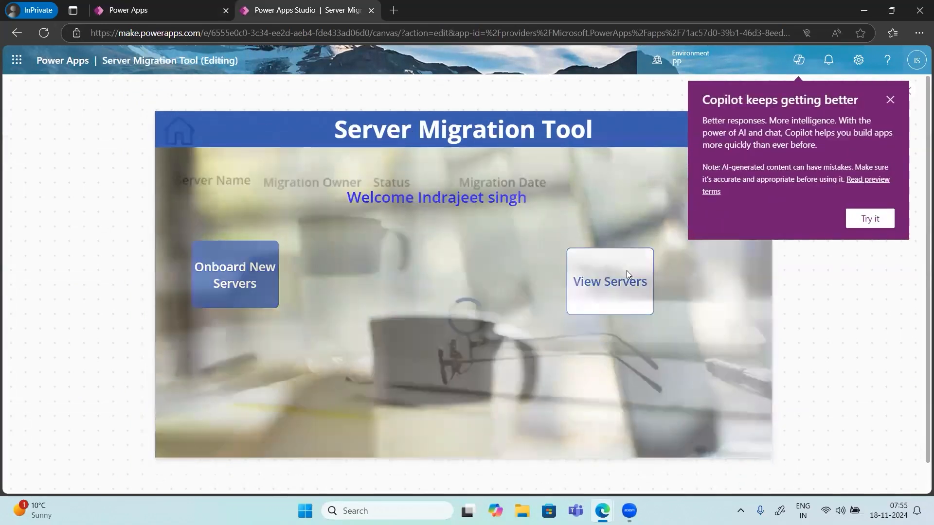
left_click(664, 214)
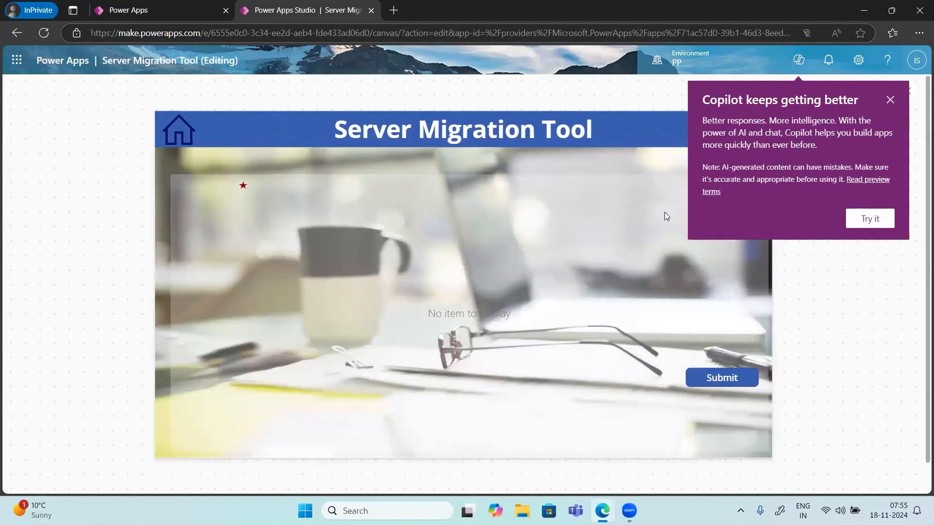
left_click(889, 101)
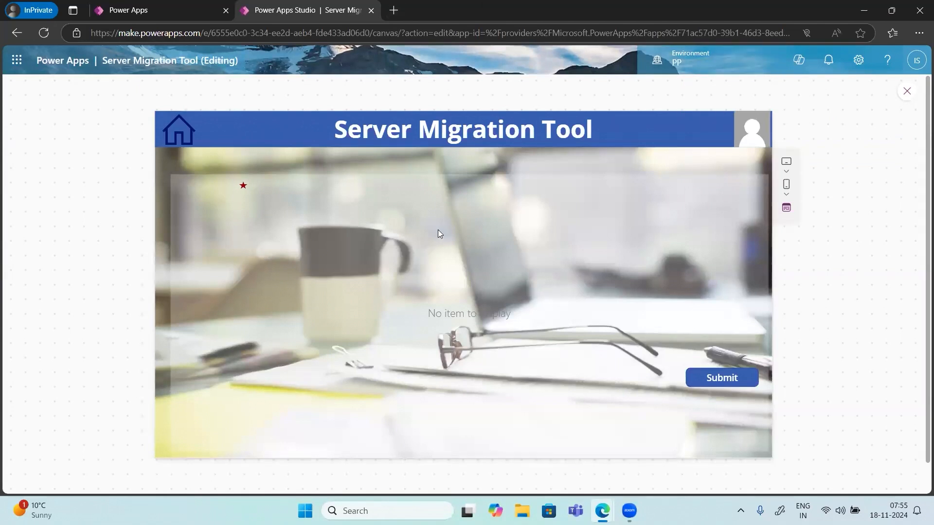
Return the previewed app to its Welcome Screen and exit the preview, dismissing the testing tip.
left_click(178, 133)
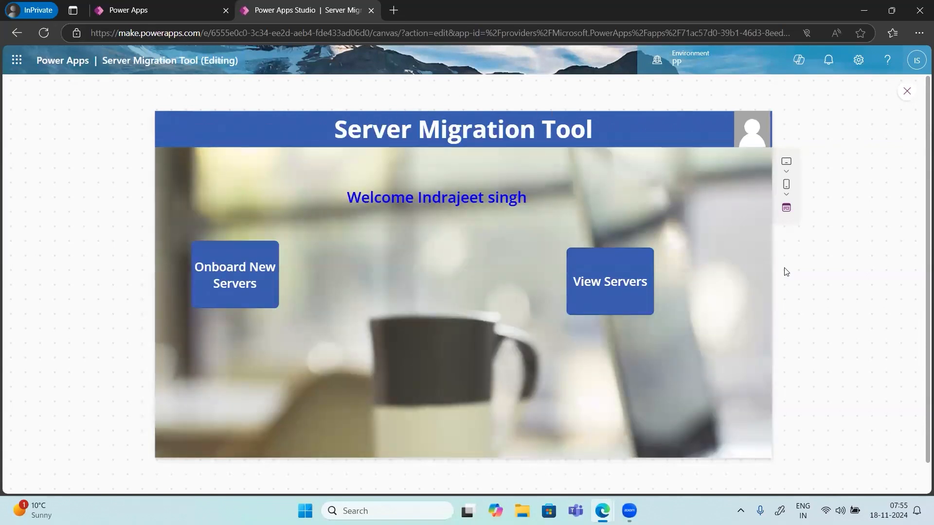
left_click(906, 93)
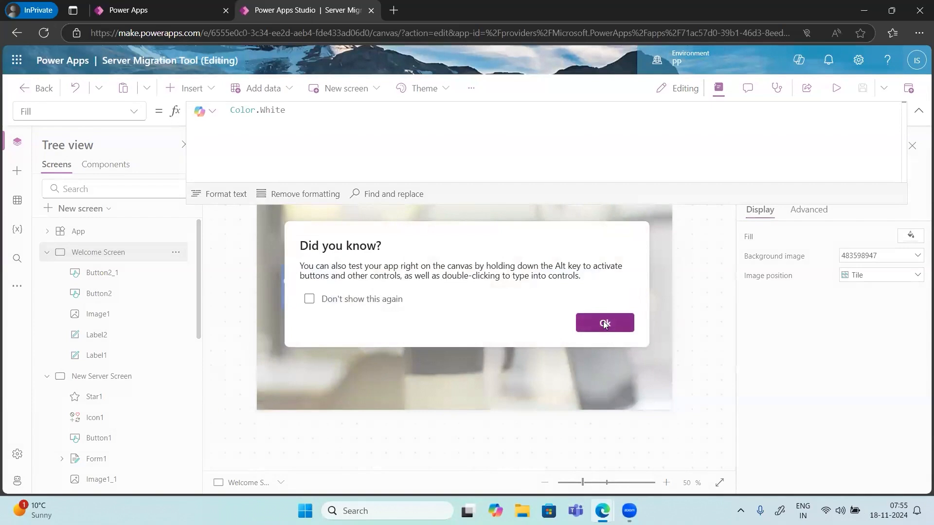
left_click(604, 323)
Collapse the Welcome Screen and New Server Screen branches in the tree and display the View Screen.
scroll(83, 382, "down", 5)
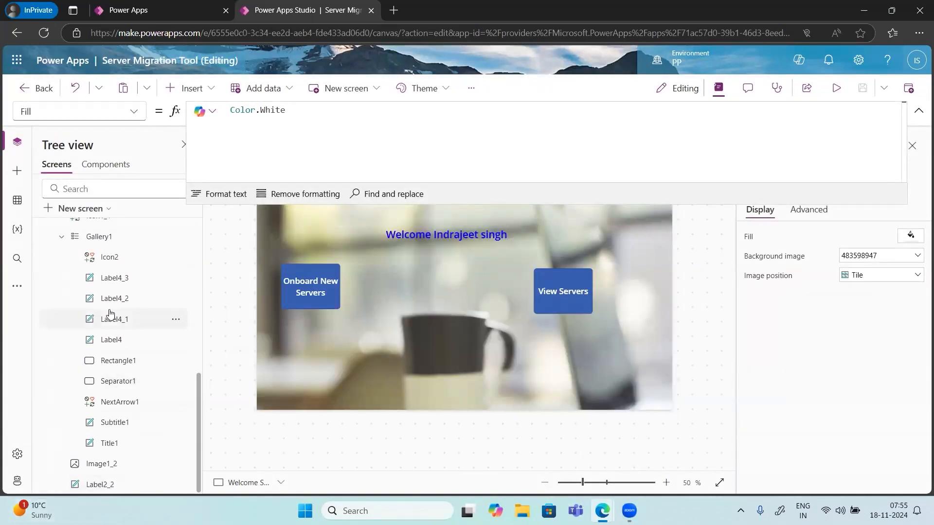
scroll(111, 313, "up", 5)
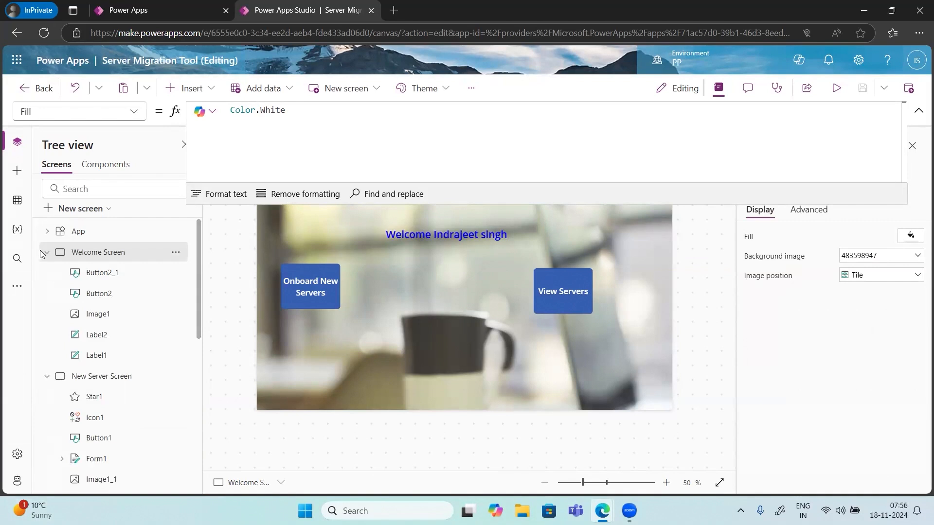
left_click(46, 252)
left_click(47, 272)
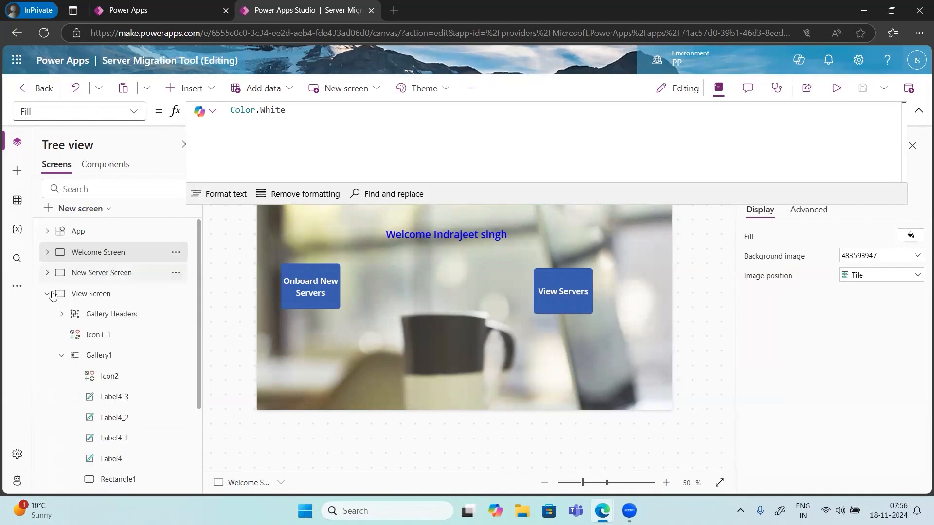
left_click(91, 293)
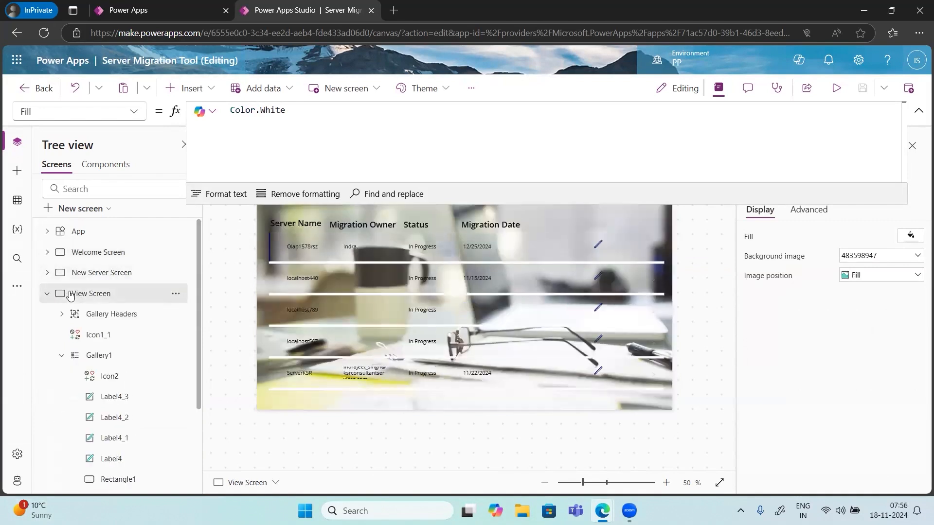
Select the edit icon in the gallery's first row and examine its OnSelect formula, highlighting the SelectedItem field.
left_click(598, 247)
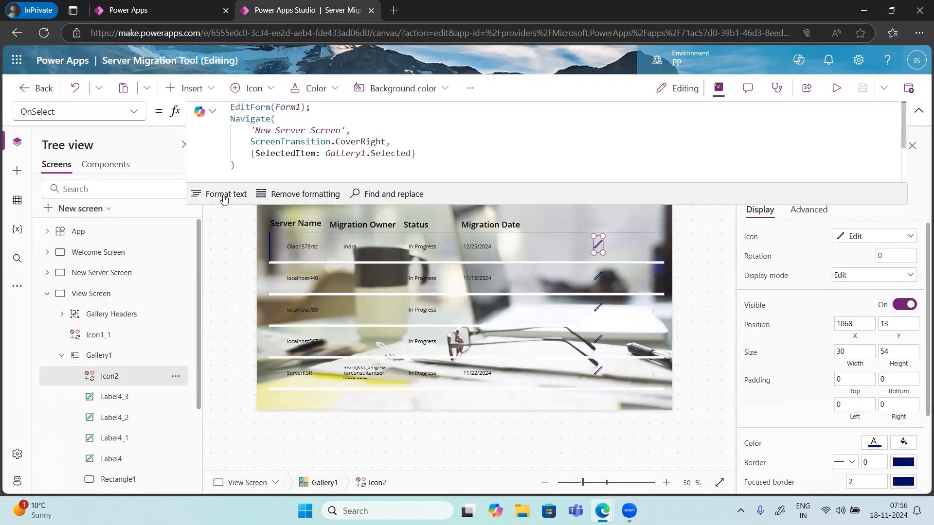
left_click(276, 151)
key("ctrl+a")
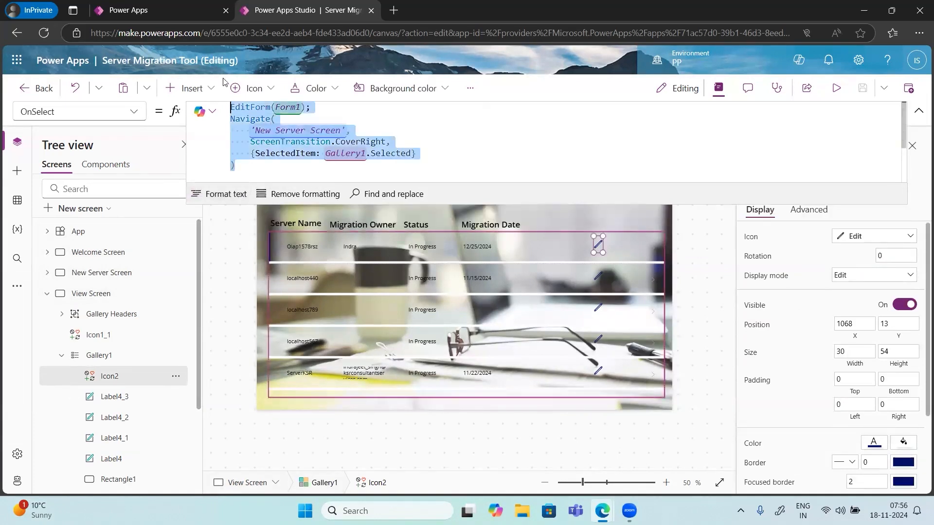
double_click(285, 153)
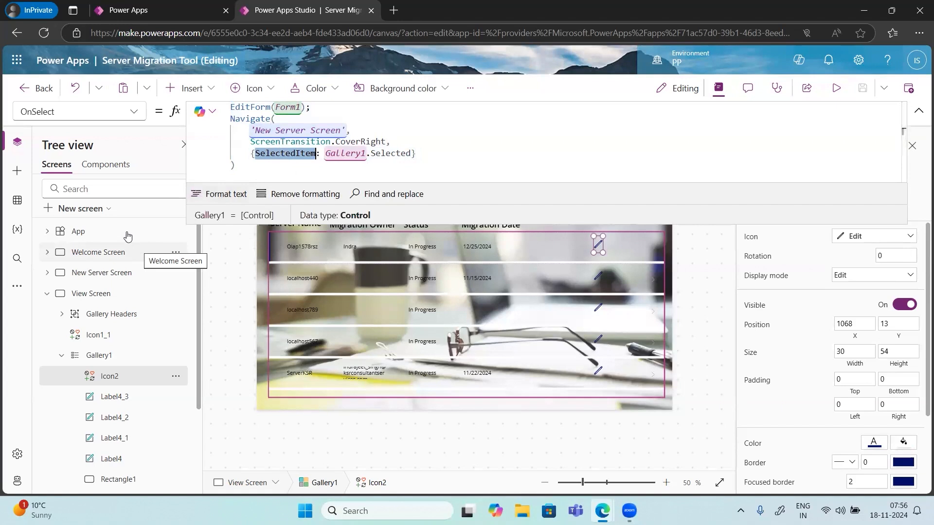
Display the New Server Screen, expand its list of controls, and select Form1.
left_click(107, 278)
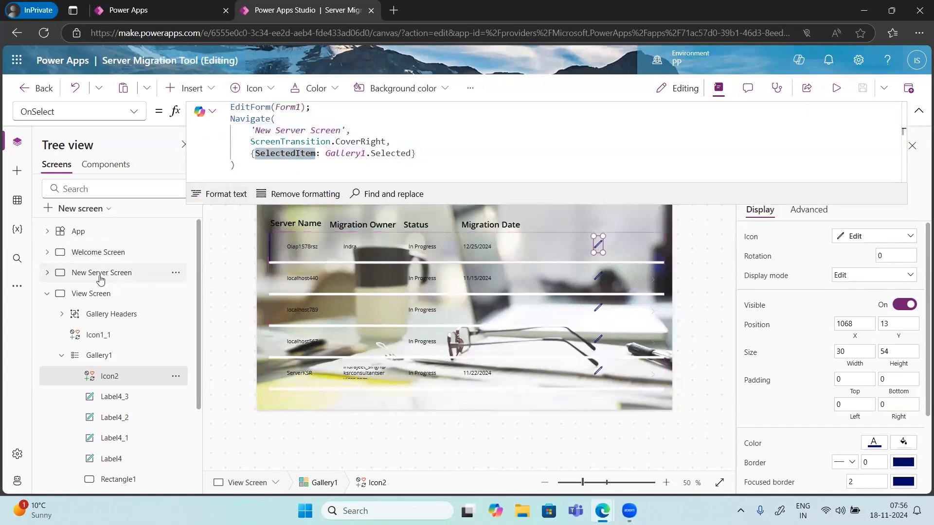
left_click(51, 274)
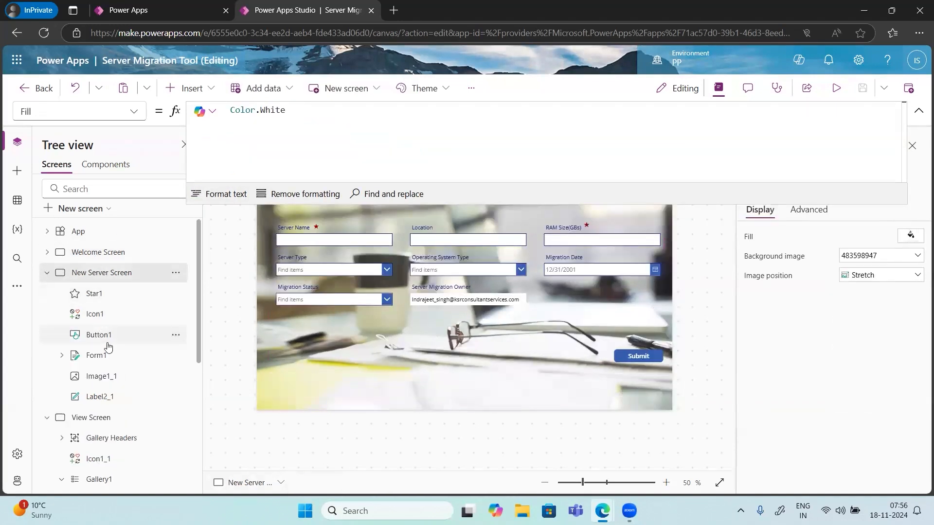
left_click(101, 359)
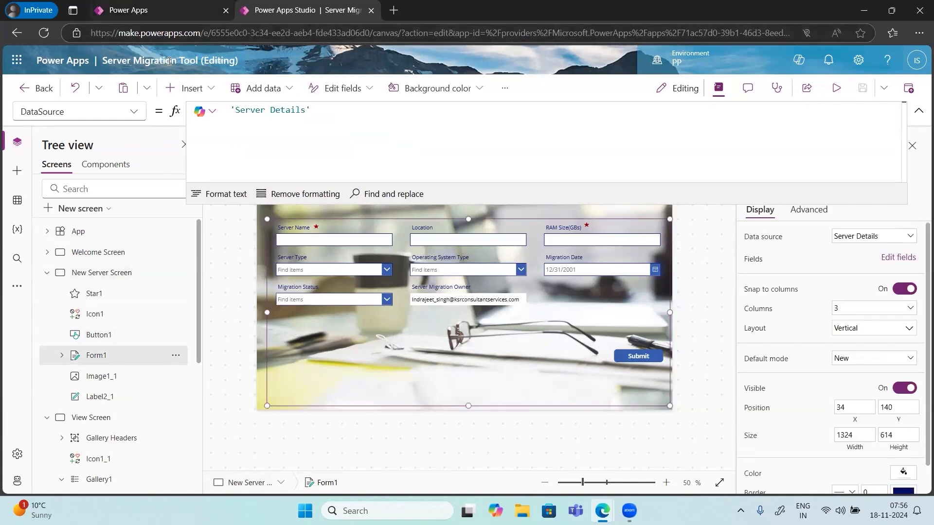
In the other browser tab, leave the Appointment Manager editor and reopen that app from the Apps list.
left_click(165, 10)
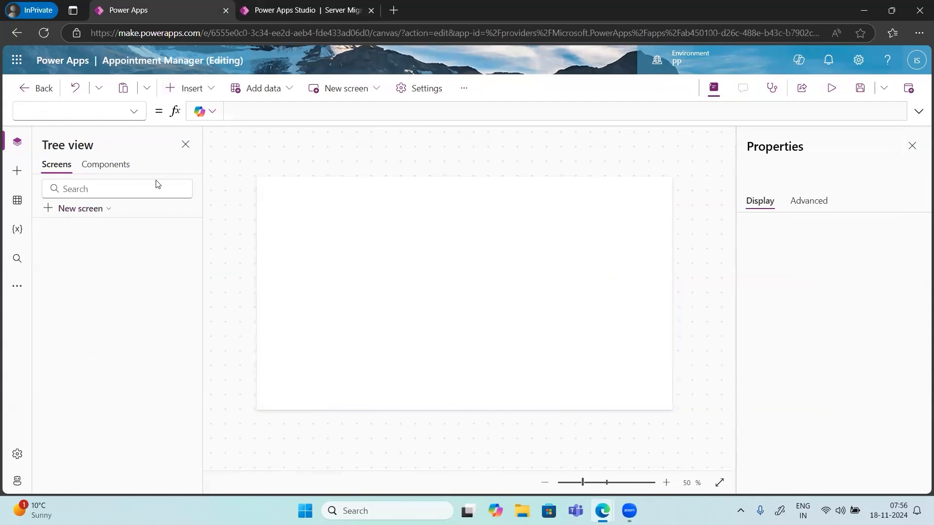
left_click(186, 145)
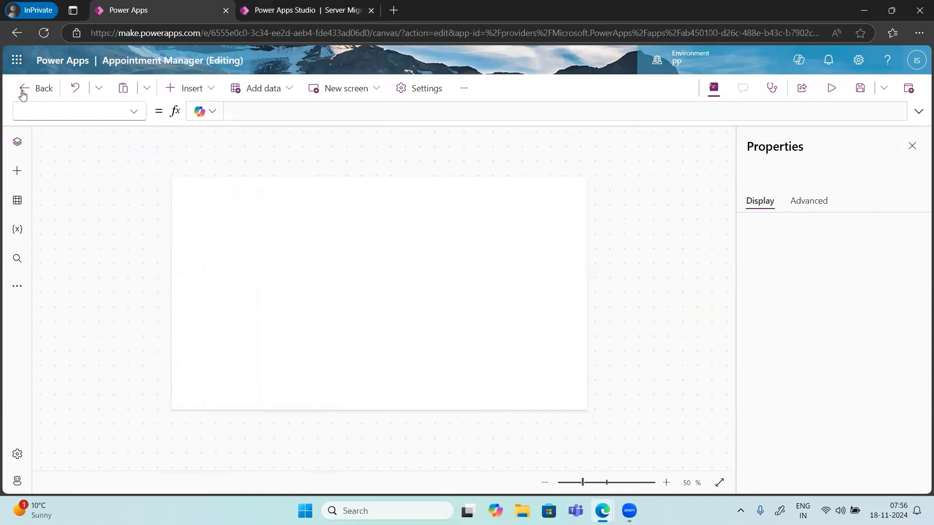
left_click(38, 88)
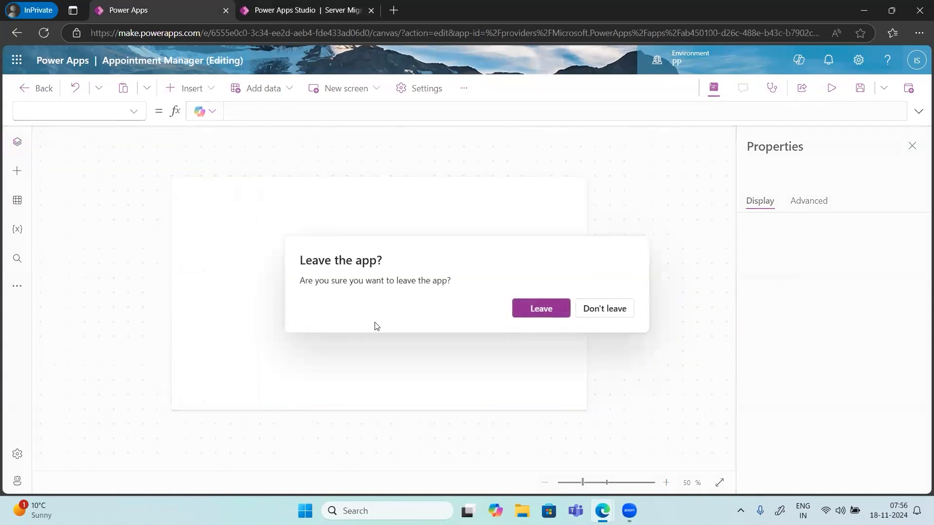
left_click(546, 311)
left_click(525, 98)
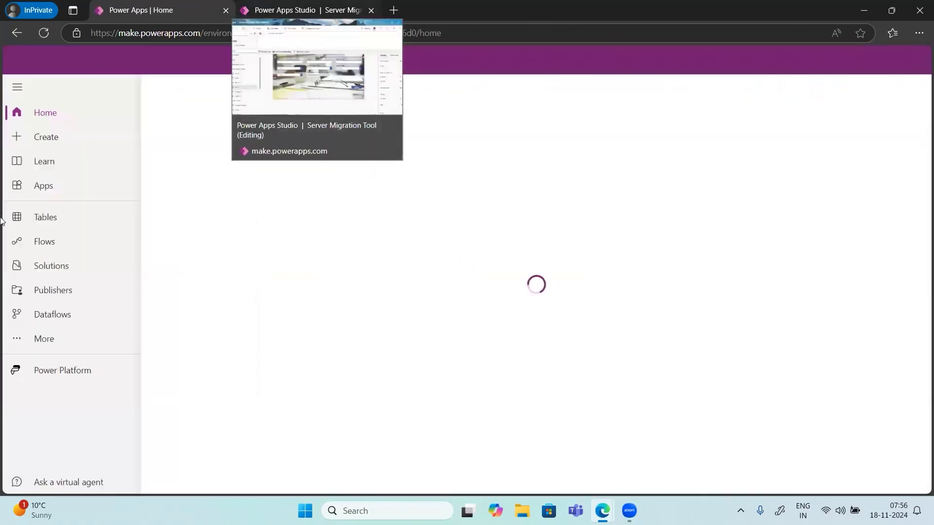
left_click(37, 197)
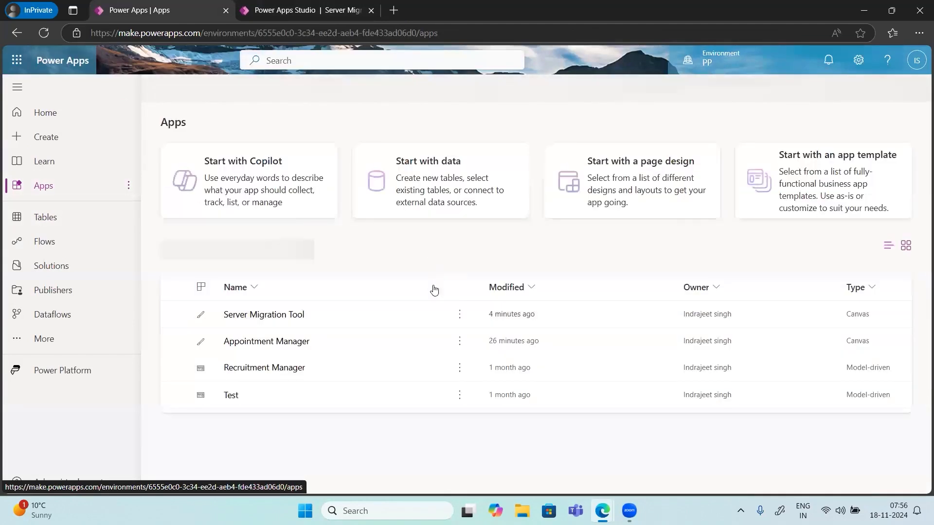
left_click(422, 337)
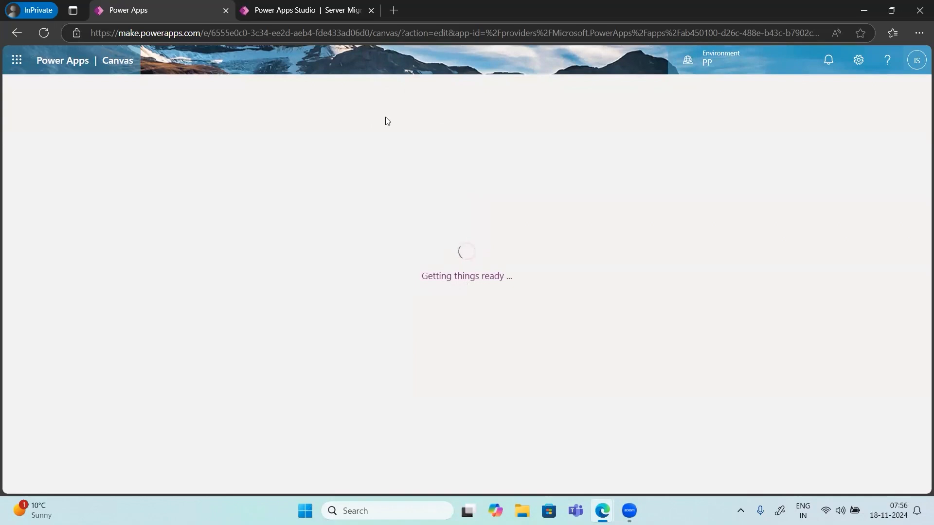
Switch back to the Server Migration Tool, preview it from its home screen, and open the Onboard New Servers form.
key("ctrl+Tab")
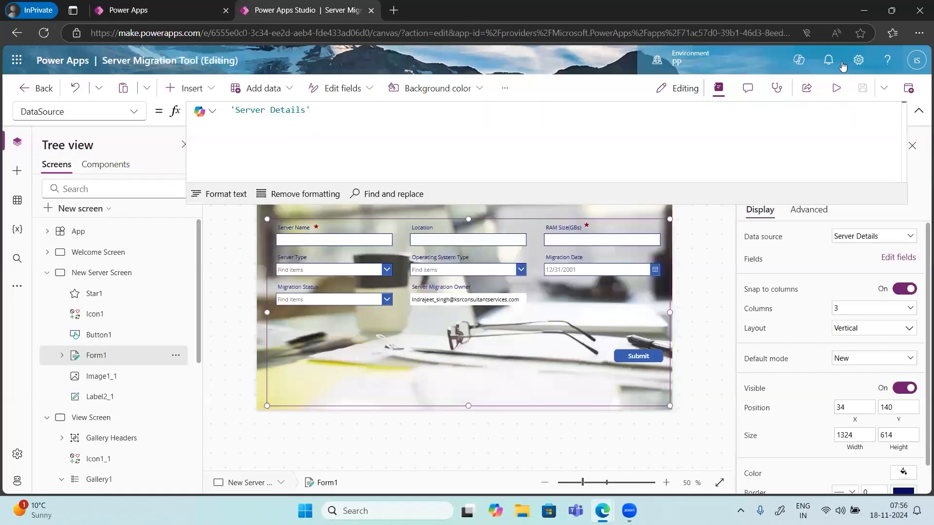
left_click(836, 89)
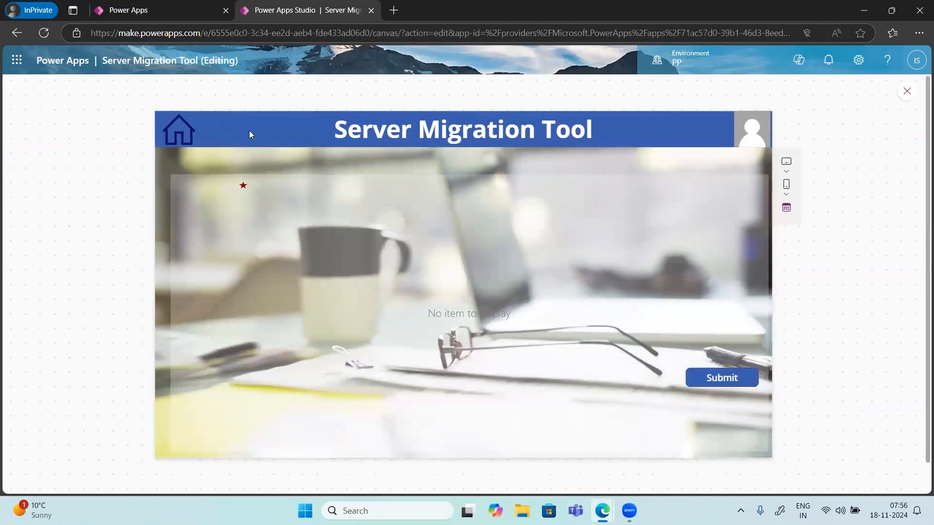
left_click(187, 140)
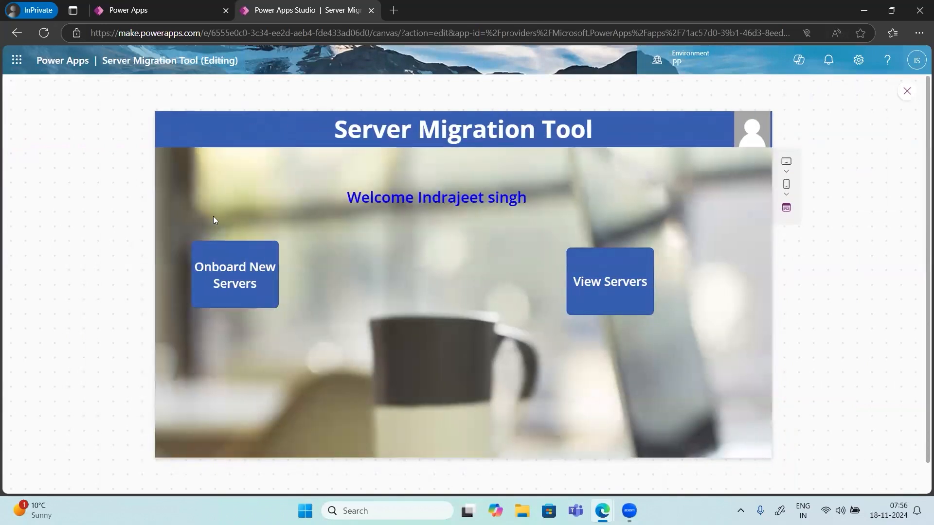
left_click(238, 299)
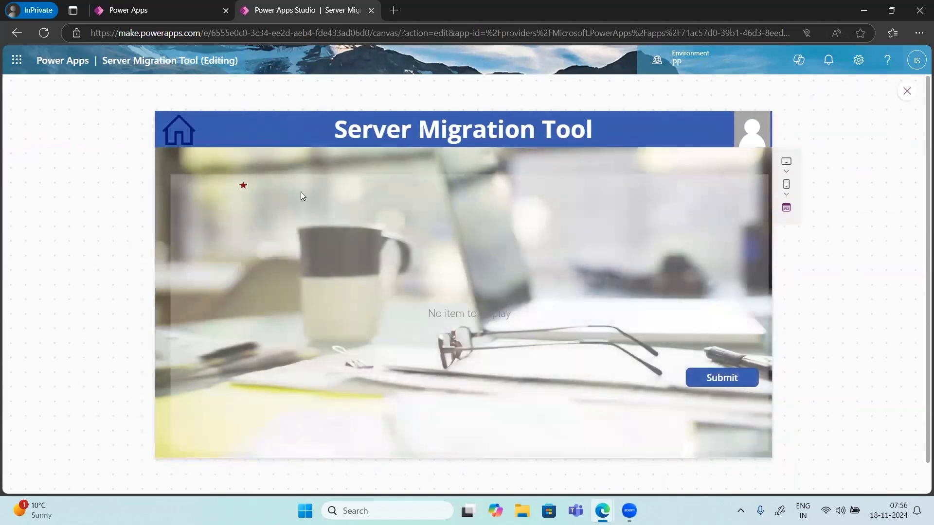
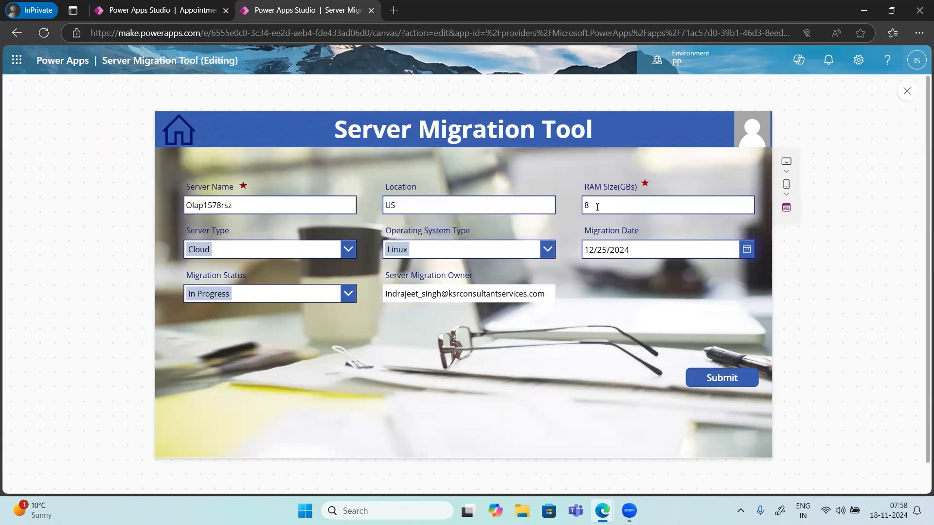
Set the RAM size to 16 for the Olap1578rsz server and submit the record, dismissing the notification.
key("BackSpace")
type("16")
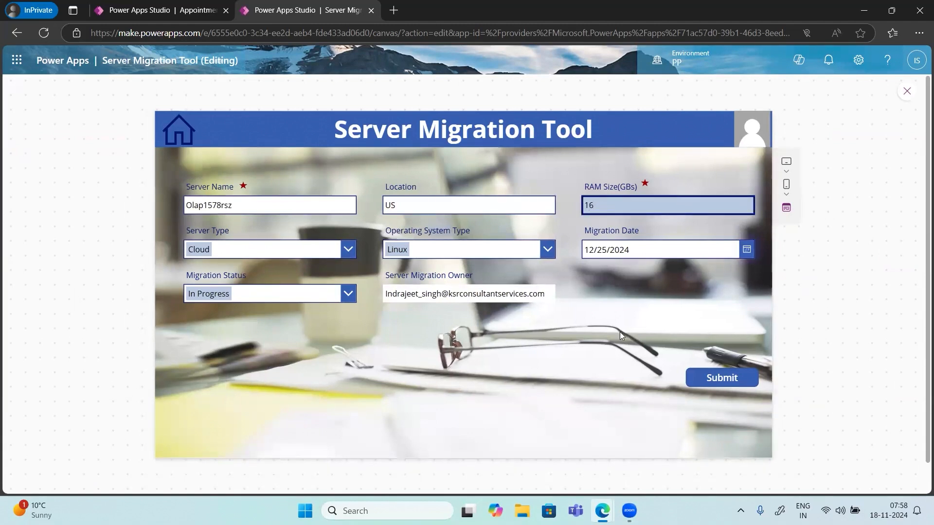
left_click(713, 378)
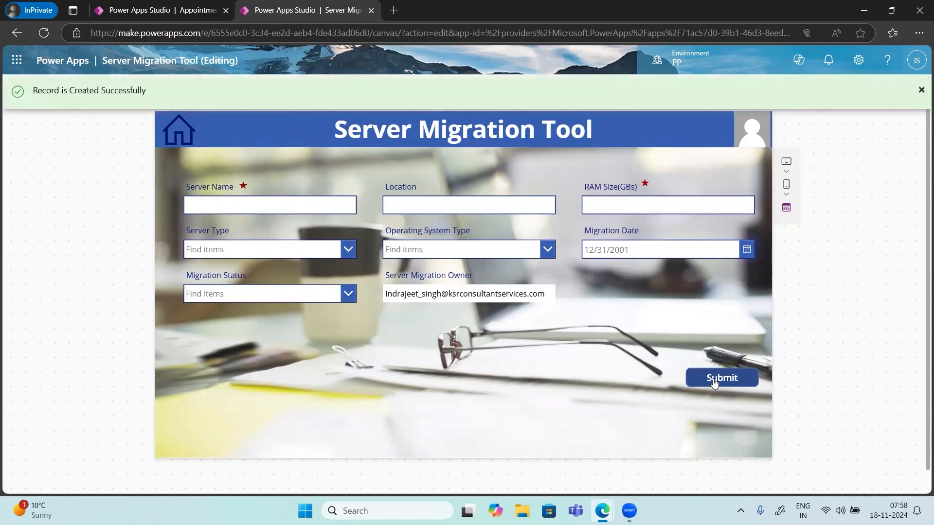
left_click(921, 90)
Open the Olap1578rsz record for editing from the View Servers list, return home, and reopen it from the same list.
left_click(183, 138)
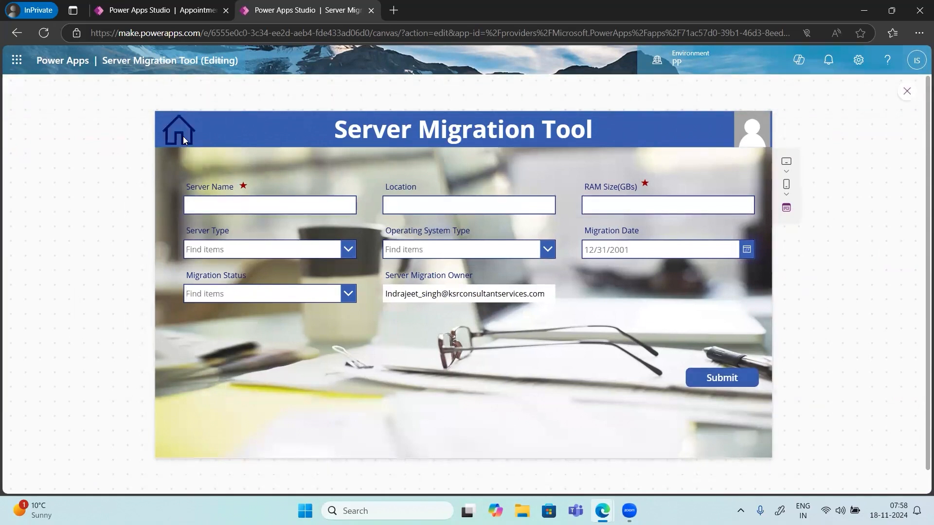
left_click(578, 310)
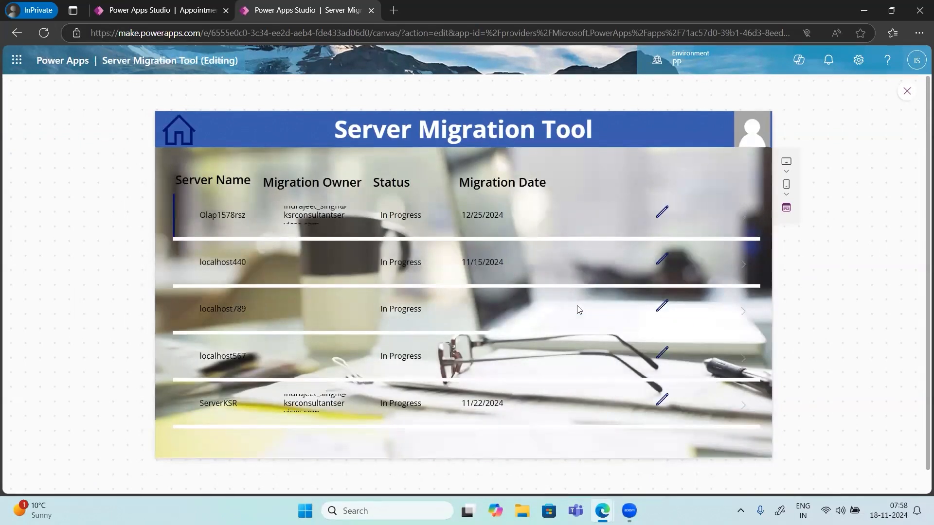
left_click(660, 215)
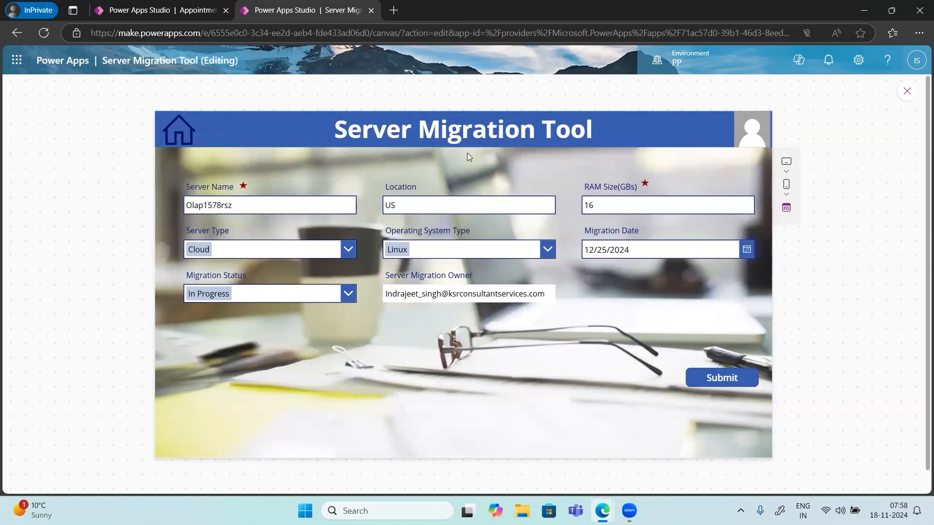
left_click(189, 135)
left_click(609, 285)
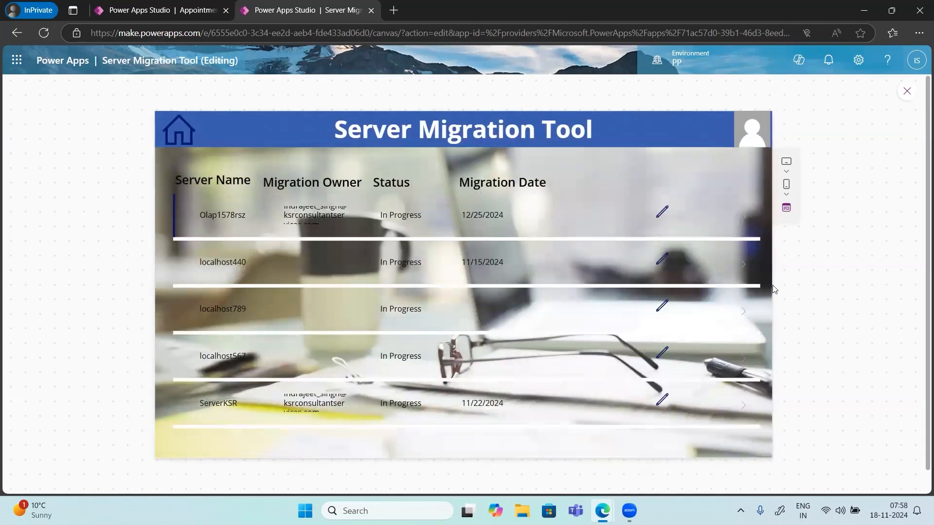
left_click(661, 213)
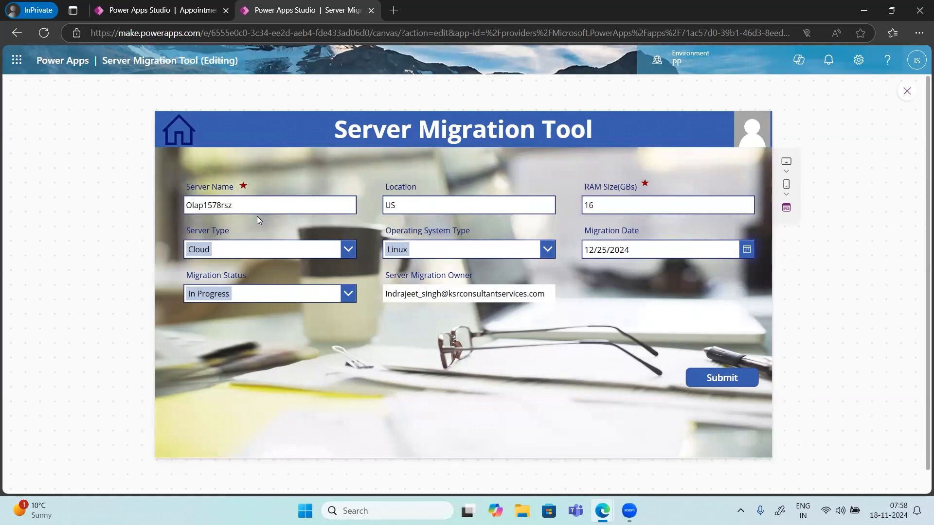
Exit the app preview, dismiss the testing tip, and collapse the formula bar.
left_click(907, 91)
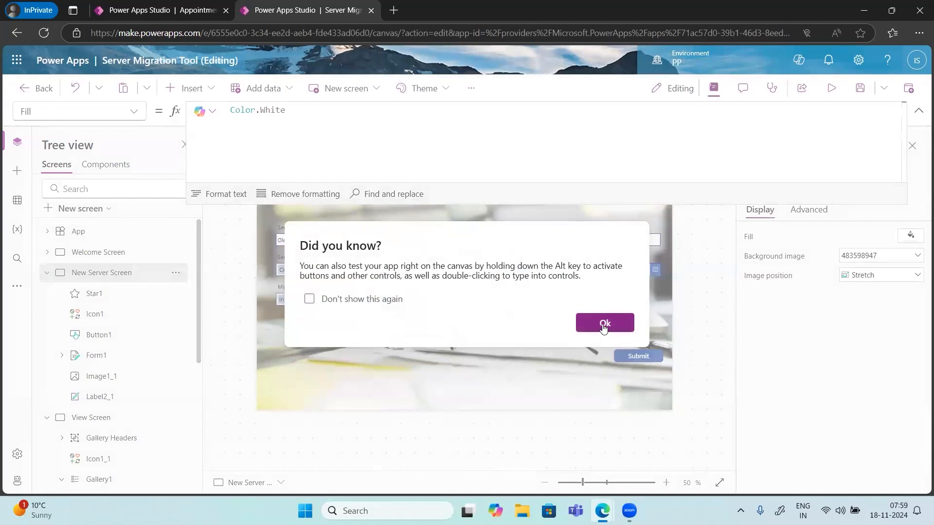
left_click(603, 324)
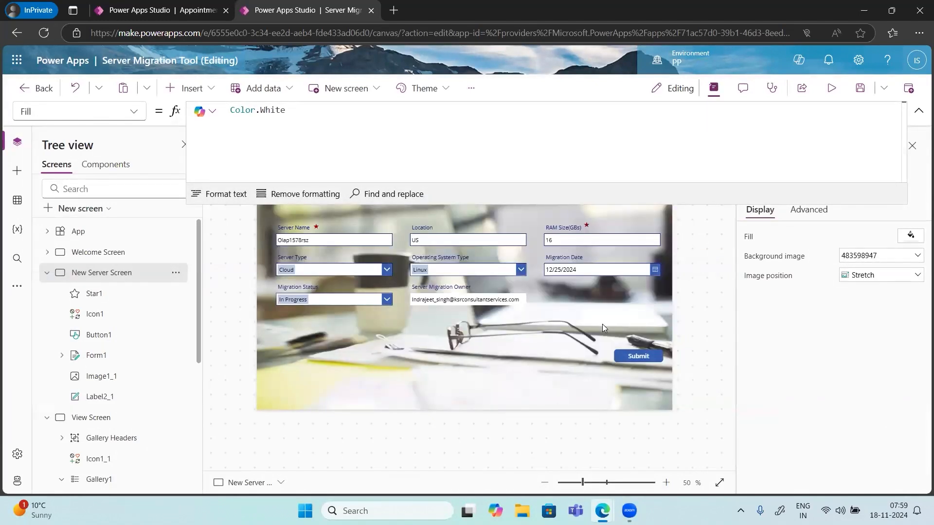
right_click(919, 119)
left_click(918, 116)
left_click(918, 116)
left_click(918, 116)
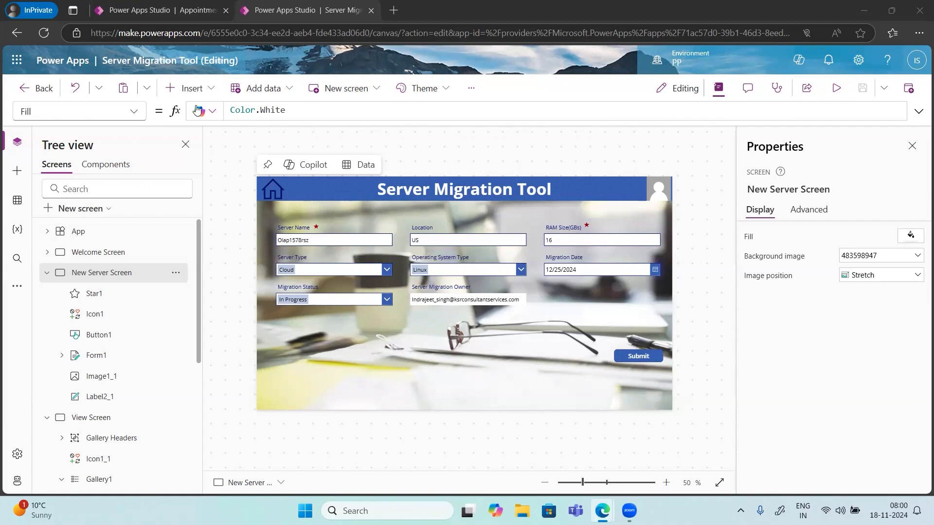
Display the View Screen and highlight the EditForm(Form1) line in the OnSelect formula of the first row's edit icon.
left_click(92, 419)
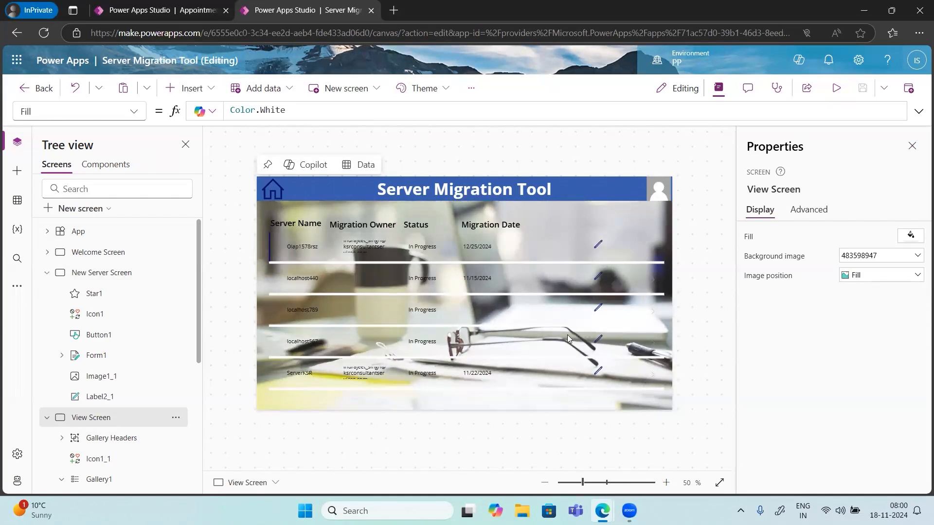
left_click(597, 250)
left_click(917, 113)
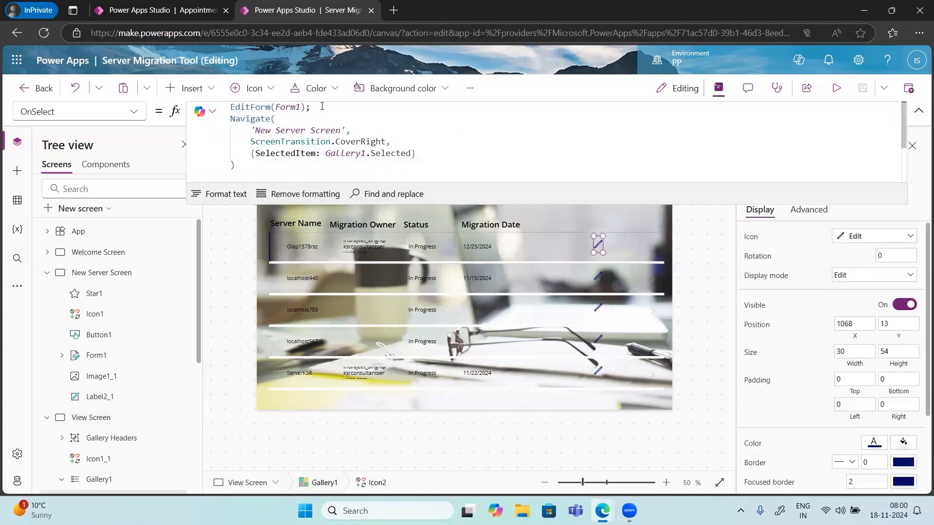
left_click_drag(321, 107, 139, 103)
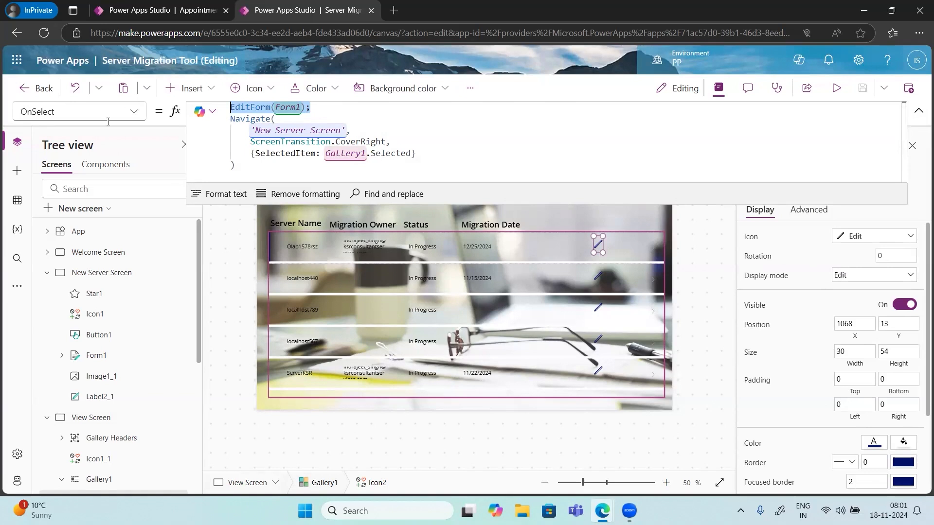
Comment out the whole Navigate call in the edit icon's OnSelect formula with /* and */.
right_click(232, 121)
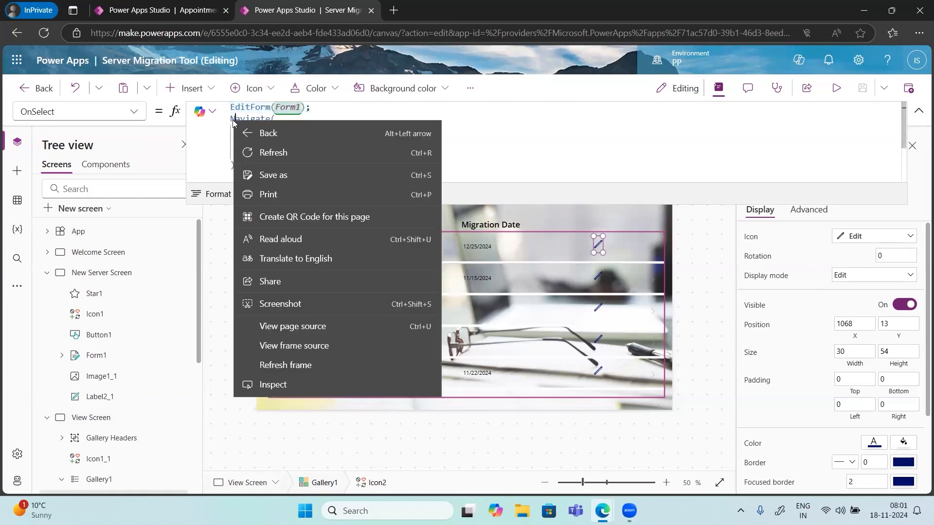
left_click(231, 155)
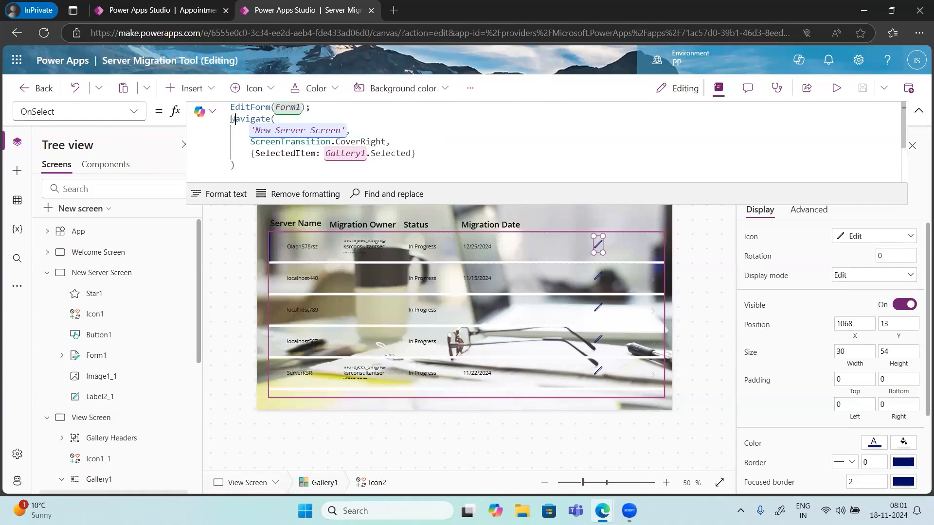
type("/*")
left_click(242, 167)
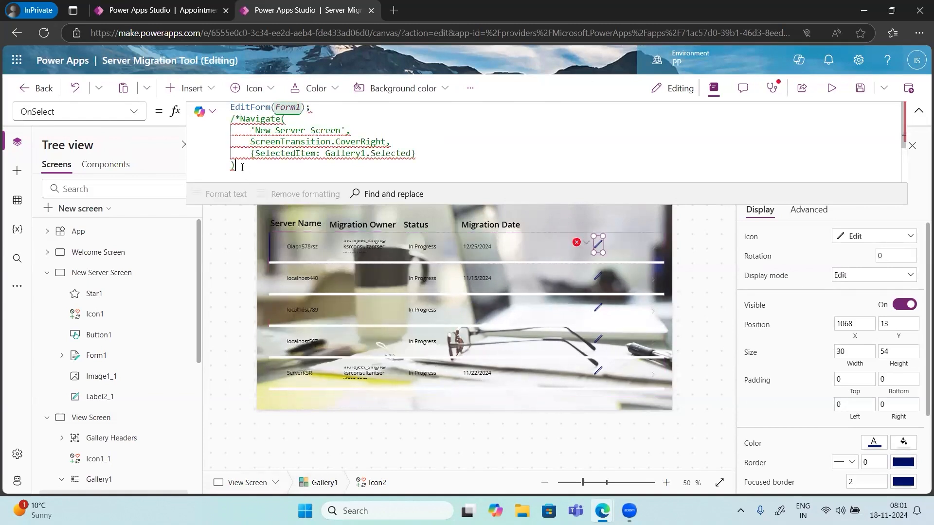
type("*/")
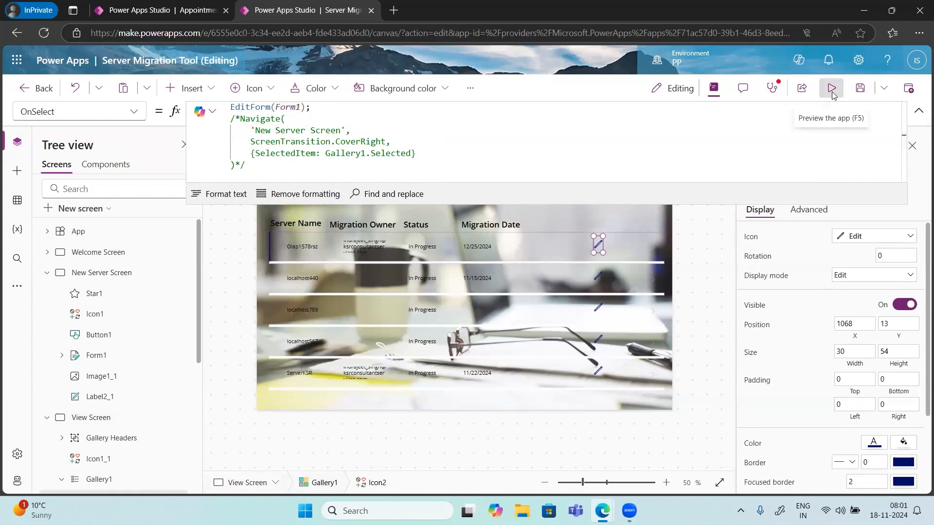
Preview the View Screen to check the first row's edit icon, and exit the preview, dismissing the testing tip.
key("F5")
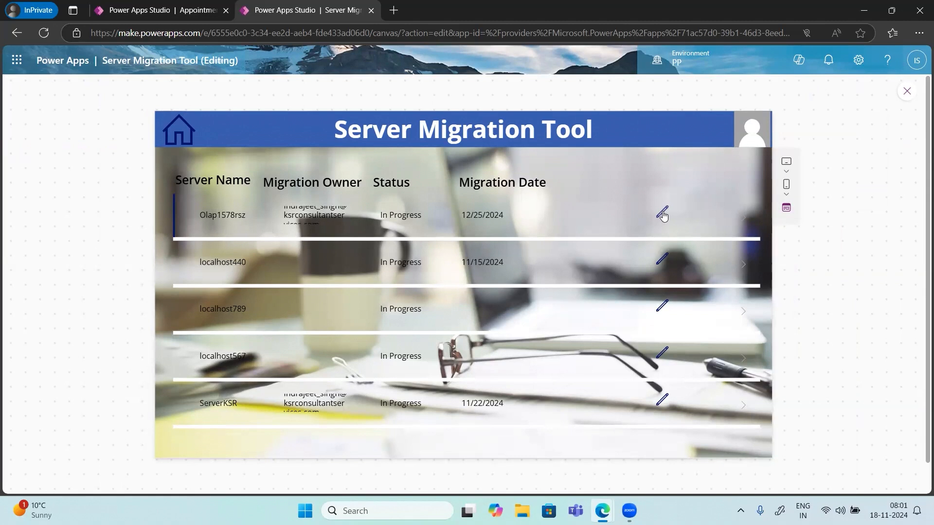
left_click(906, 92)
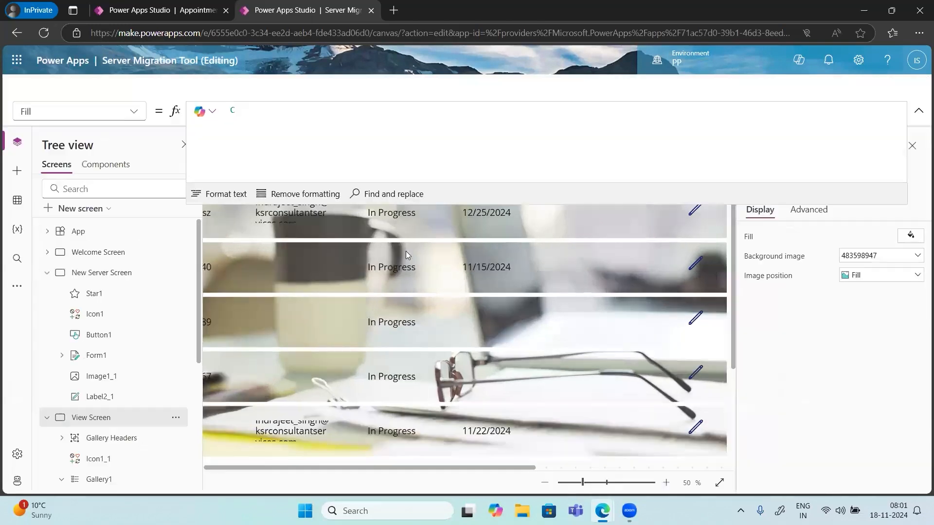
left_click(593, 331)
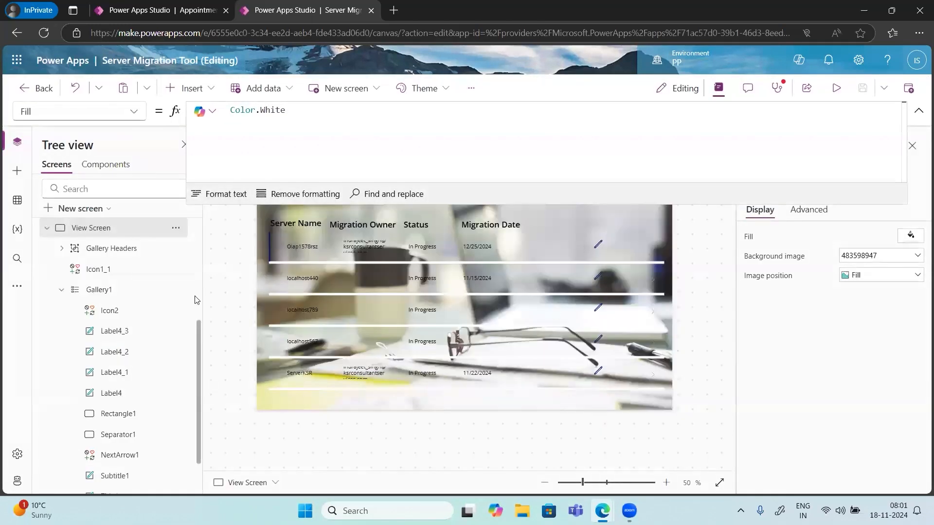
scroll(76, 287, "up", 4)
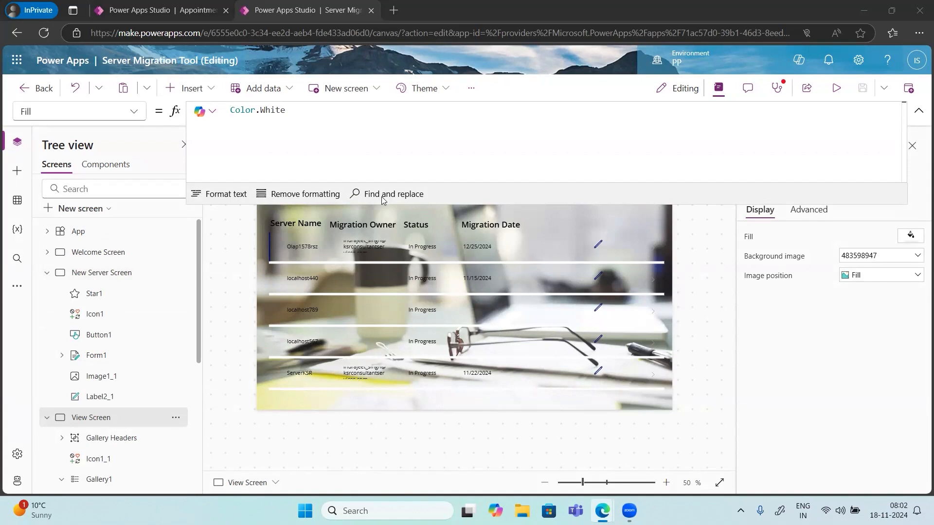
Remove the comment markers around the Navigate call in the OnSelect formula of the first row's edit icon.
left_click(598, 245)
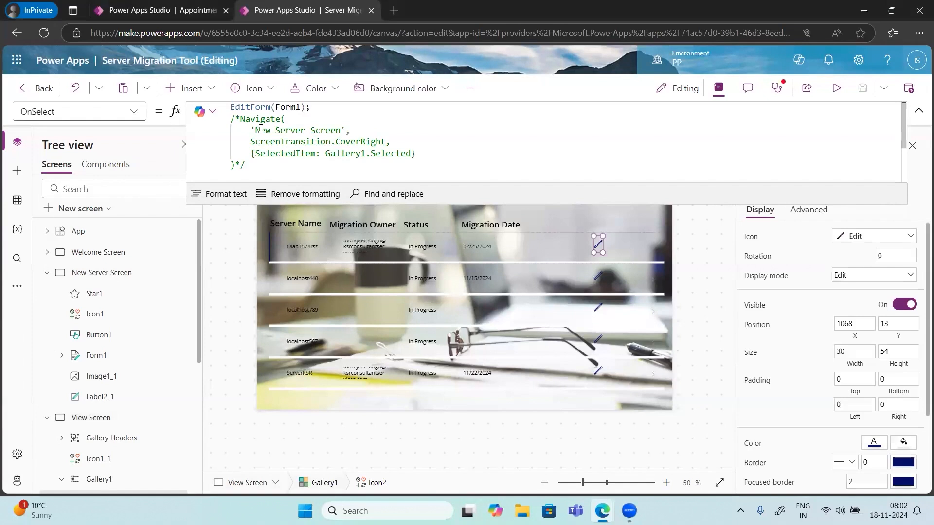
left_click(242, 120)
key("BackSpace")
key("BackSpace")
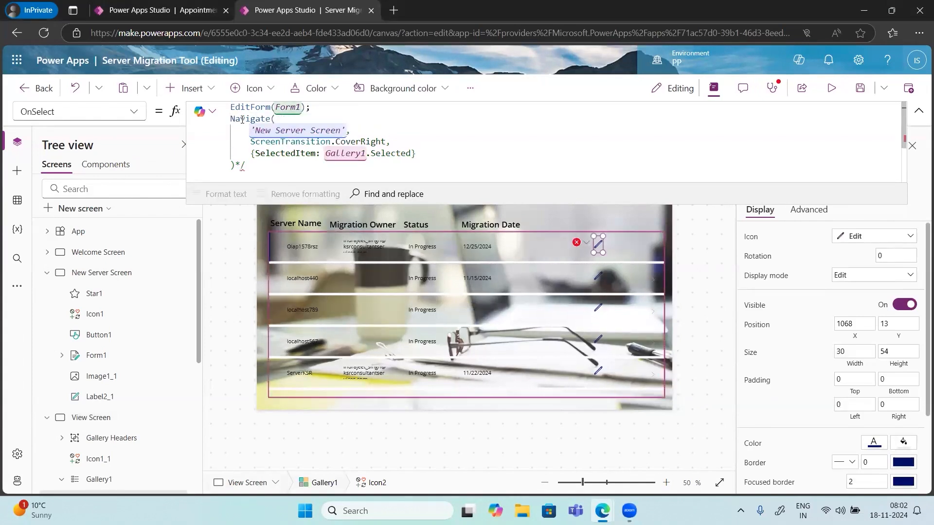
left_click(256, 166)
key("BackSpace")
key("BackSpace")
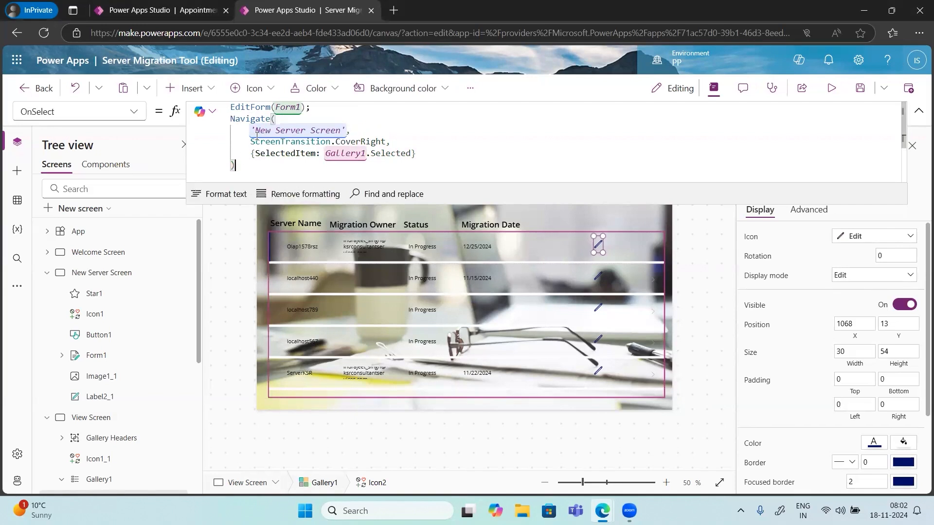
Highlight the ScreenTransition.CoverRight argument in the edit icon's formula, and preview the View Screen before exiting and dismissing the testing tip.
left_click_drag(393, 141, 251, 141)
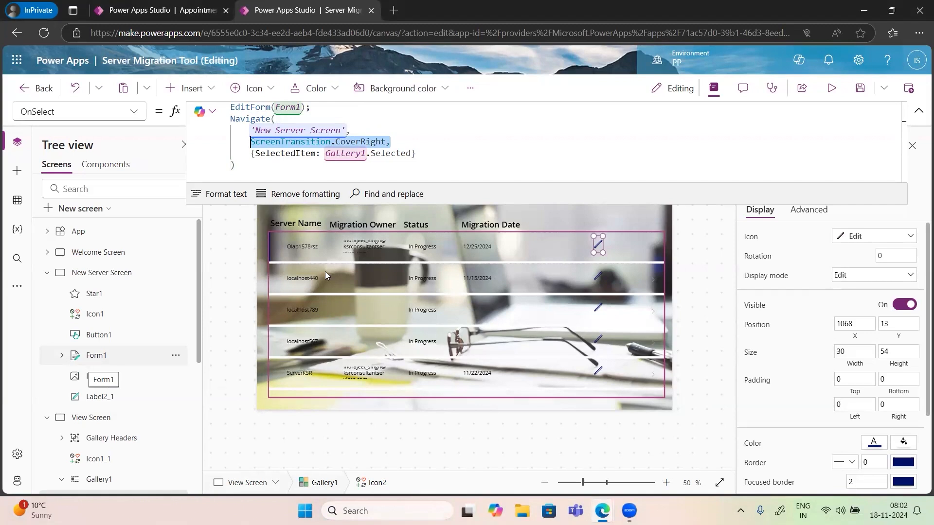
left_click(831, 91)
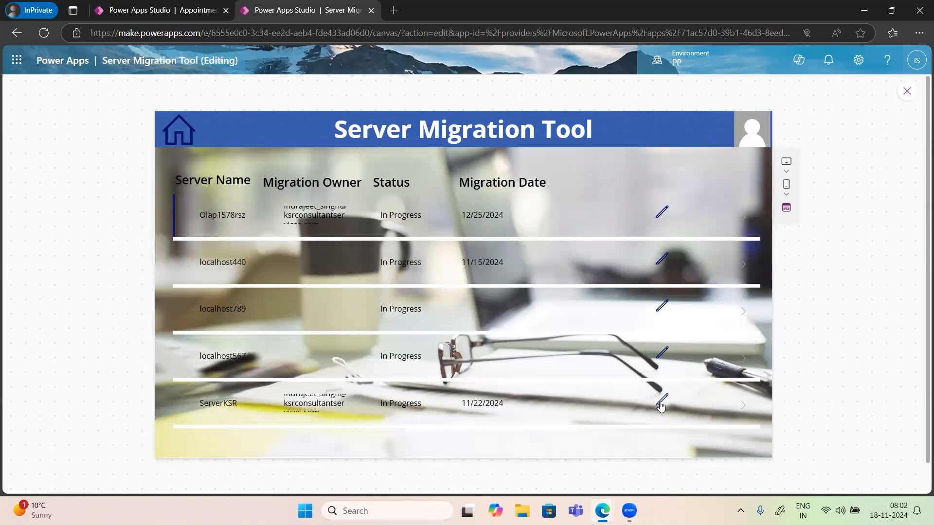
left_click(906, 91)
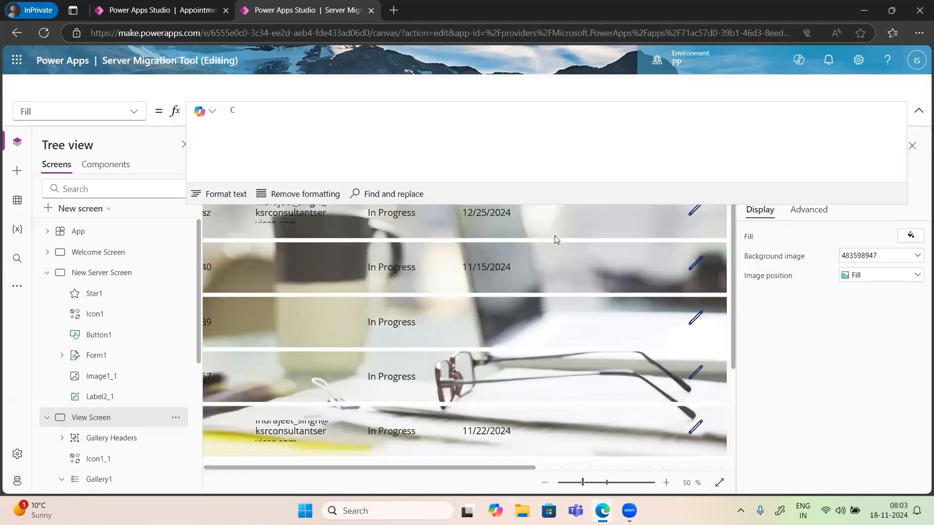
left_click(602, 323)
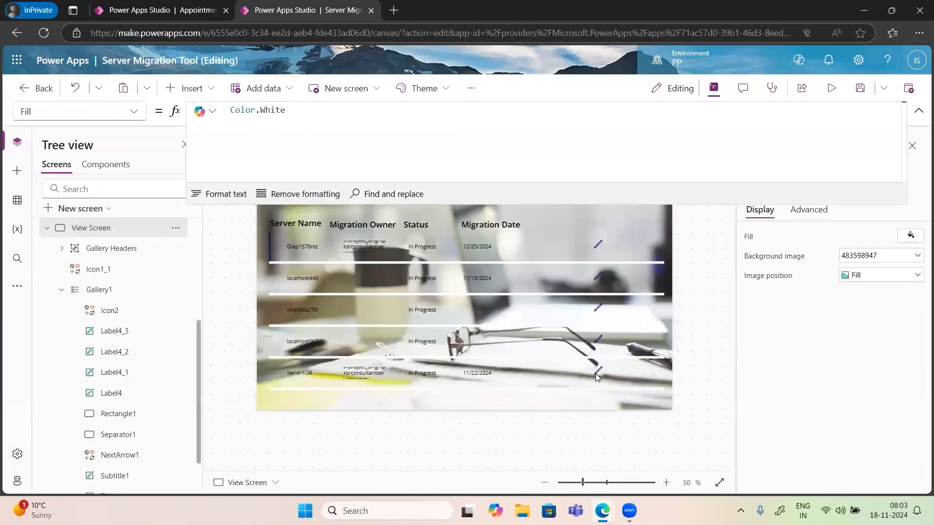
Select the first row's edit icon and highlight Gallery1.Selected and the SelectedItem parameter name in its OnSelect formula.
left_click(595, 373)
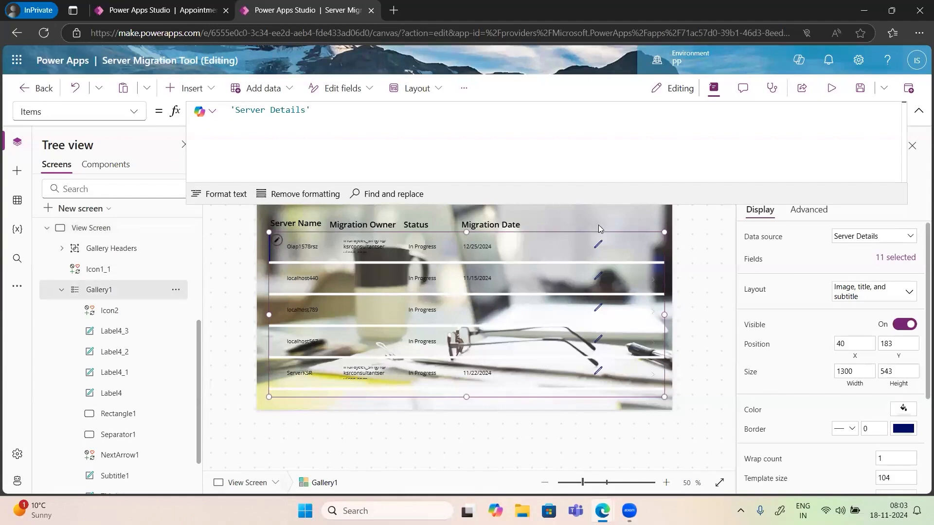
left_click(601, 247)
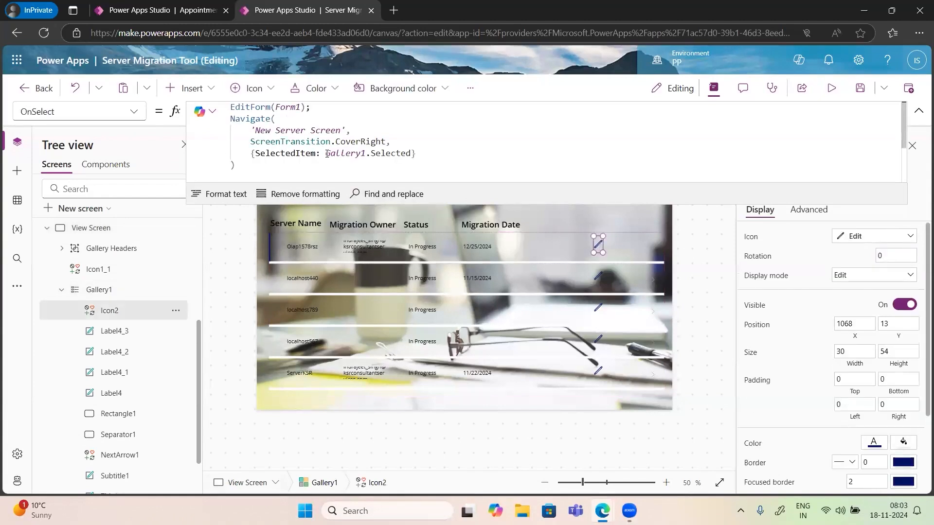
left_click_drag(327, 153, 415, 154)
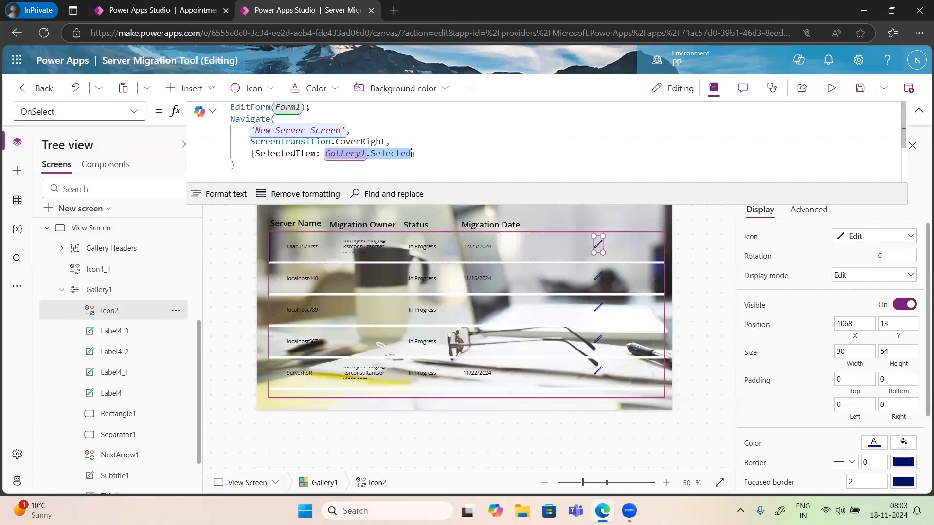
double_click(286, 154)
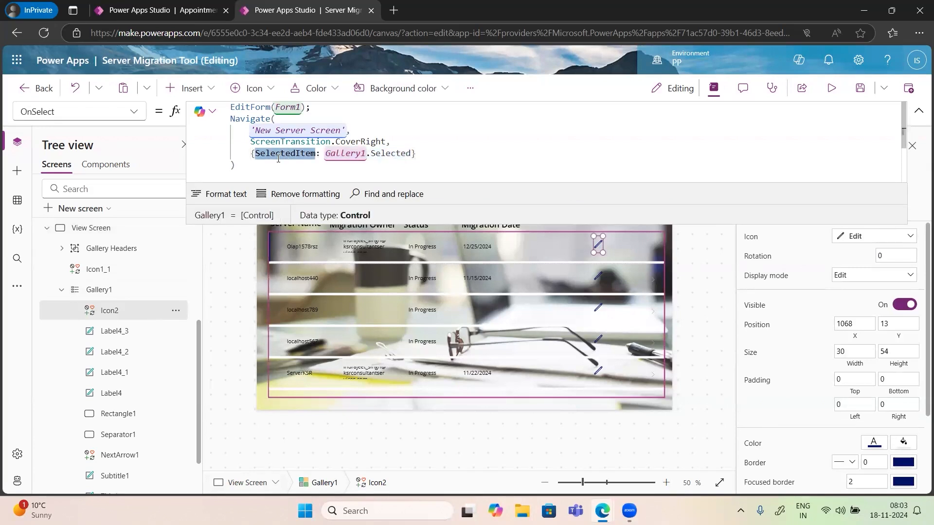
double_click(279, 154)
left_click(295, 160)
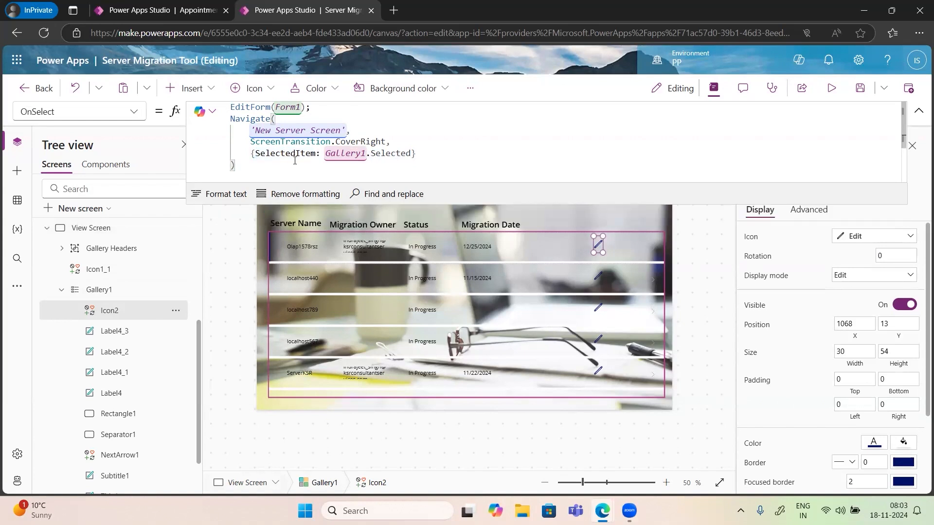
Clear the SelectedItem formula from the Item property of Form1 on the New Server Screen.
left_click(61, 290)
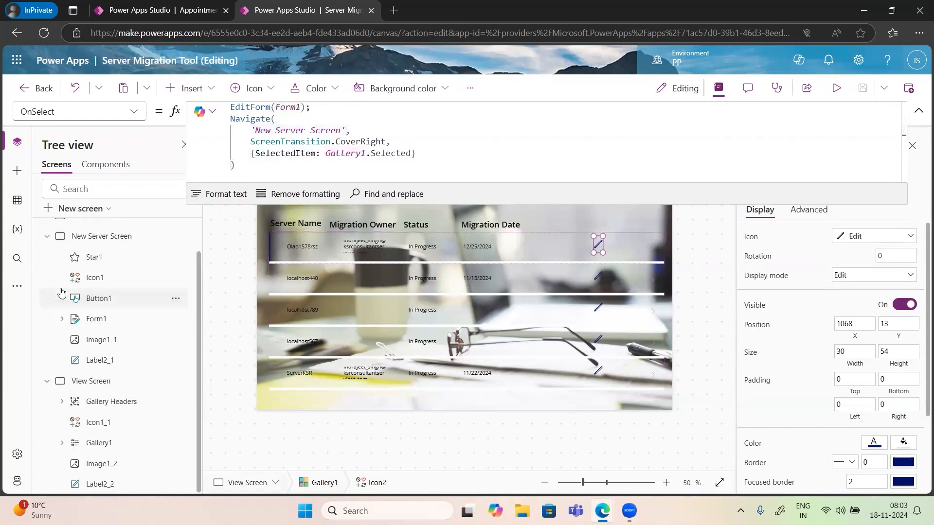
left_click(87, 323)
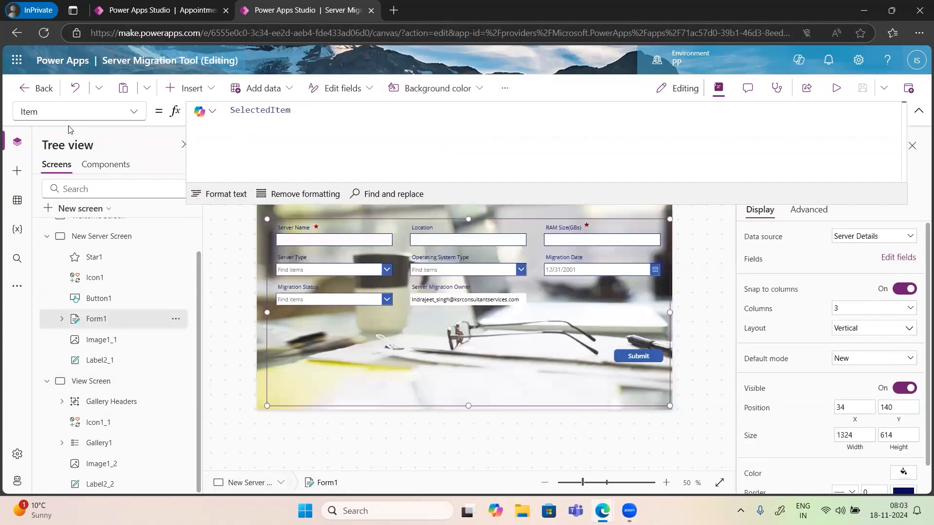
double_click(271, 109)
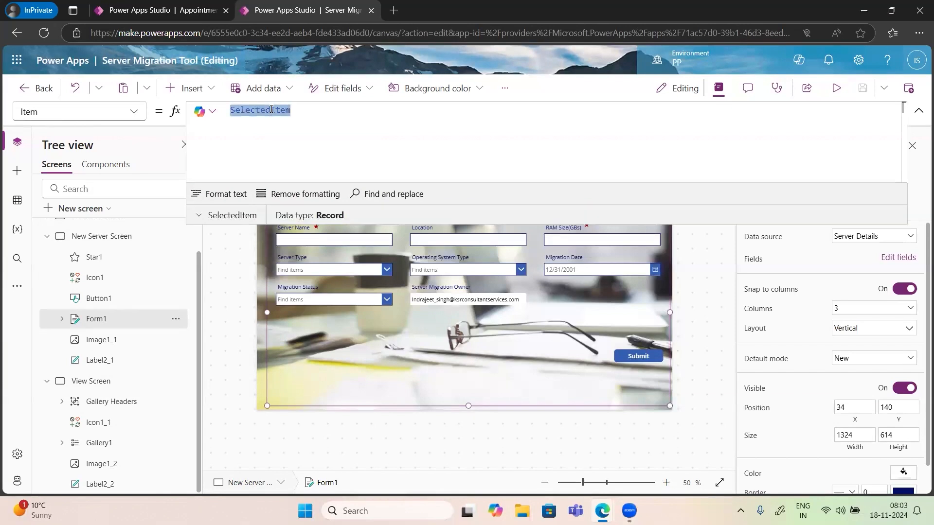
key("BackSpace")
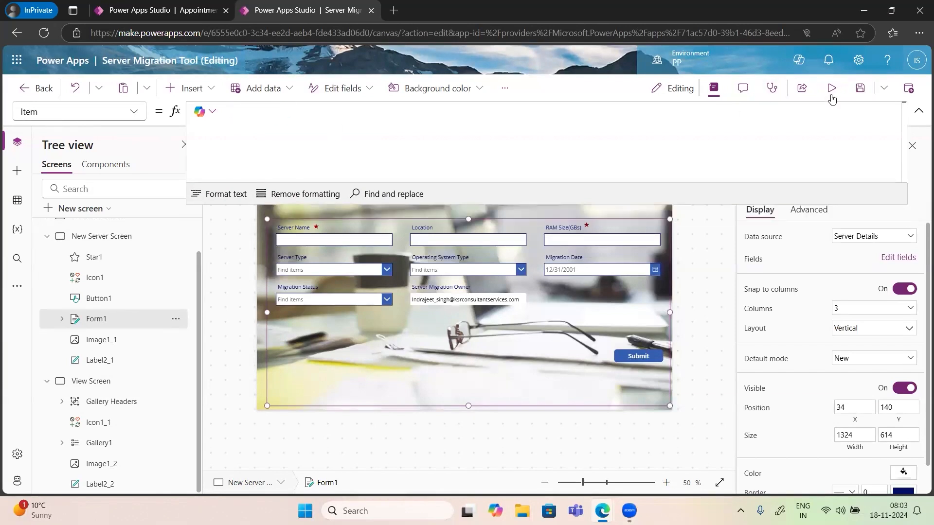
Preview the app and test the localhost789 row's edit icon with Form1's Item empty, returning home and exiting the preview.
left_click(831, 93)
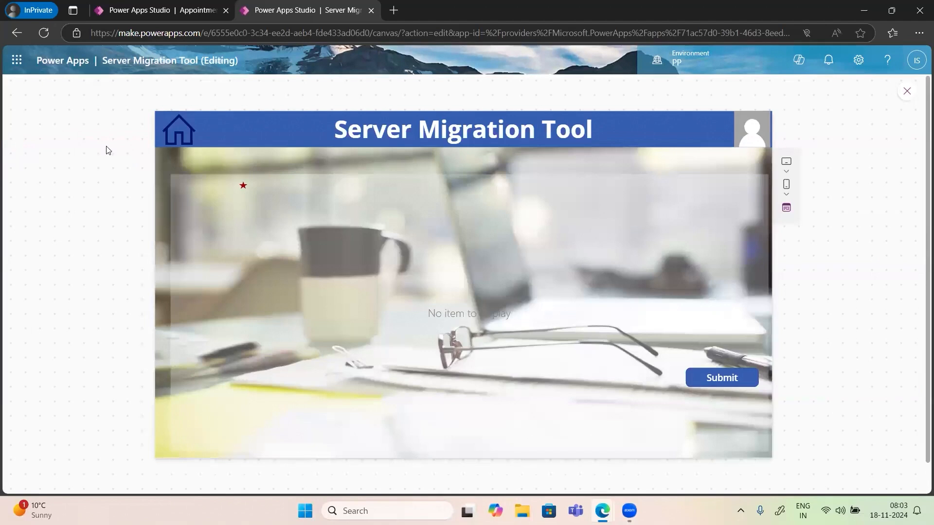
left_click(179, 137)
left_click(599, 285)
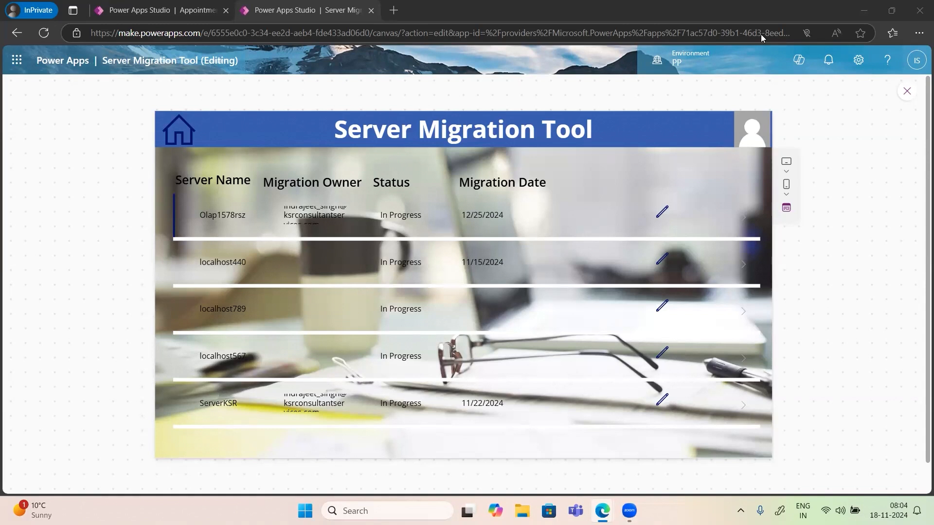
left_click(661, 309)
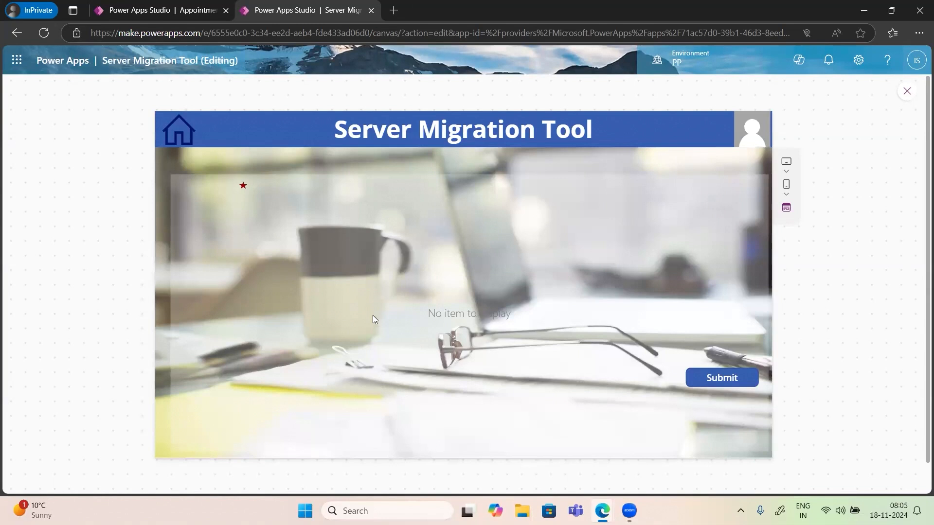
left_click(179, 131)
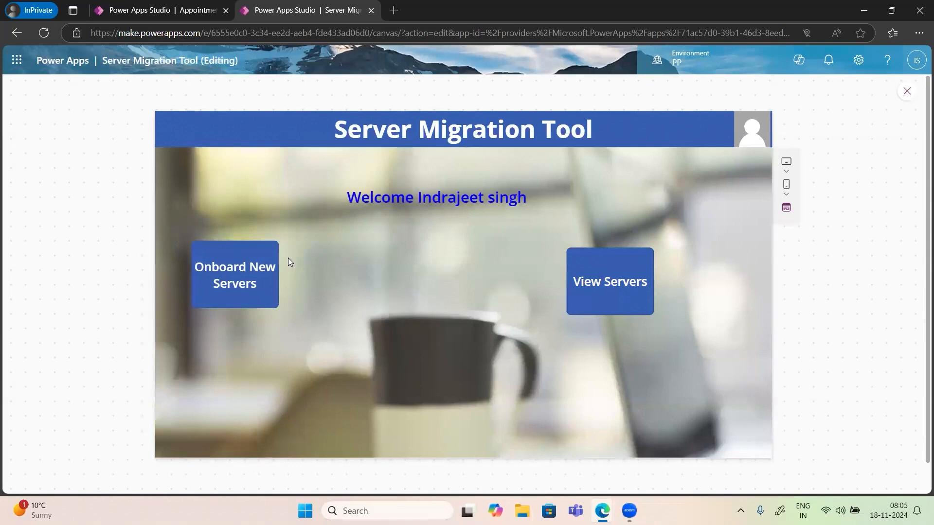
left_click(906, 93)
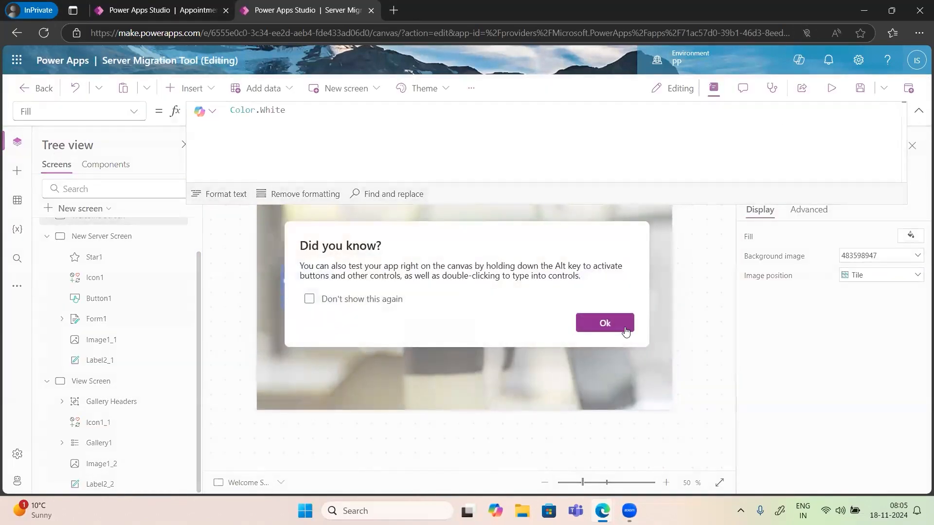
left_click(603, 322)
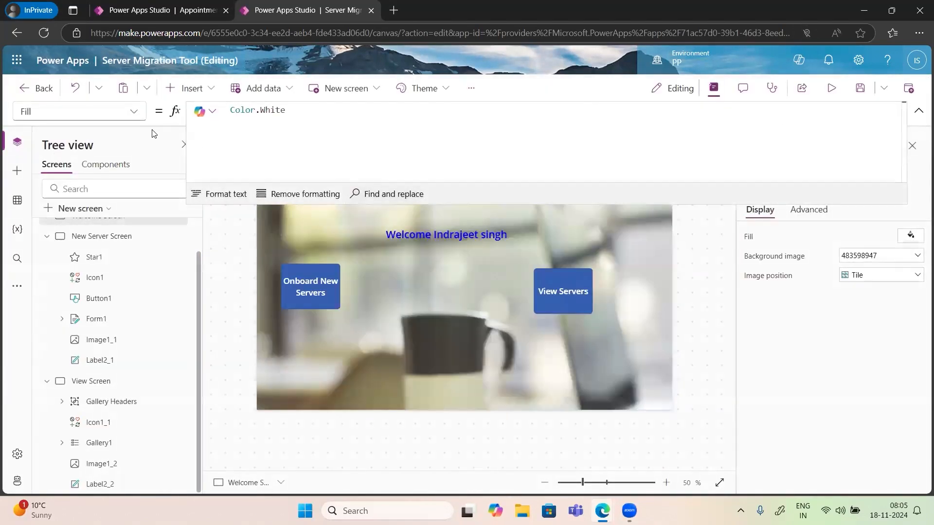
Set the Item property of Form1 on the New Server Screen to SelectedItem.
left_click(130, 112)
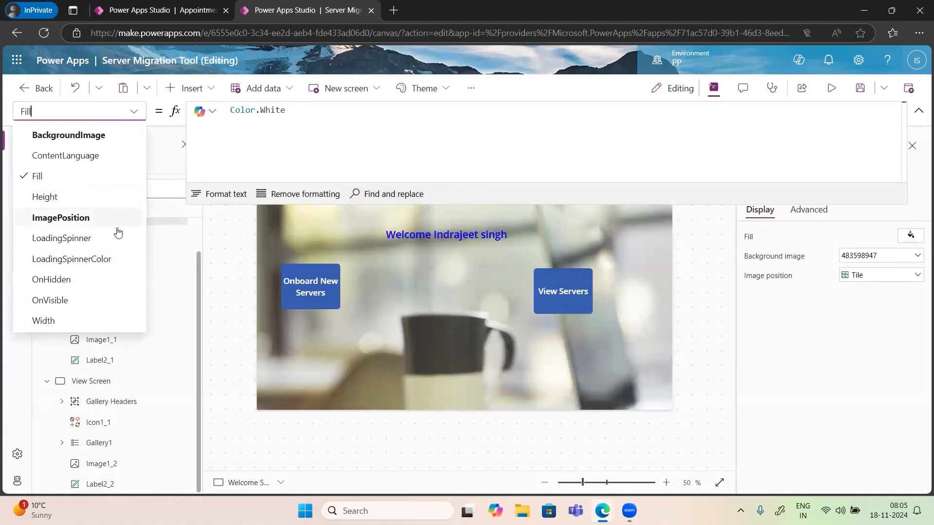
left_click(102, 381)
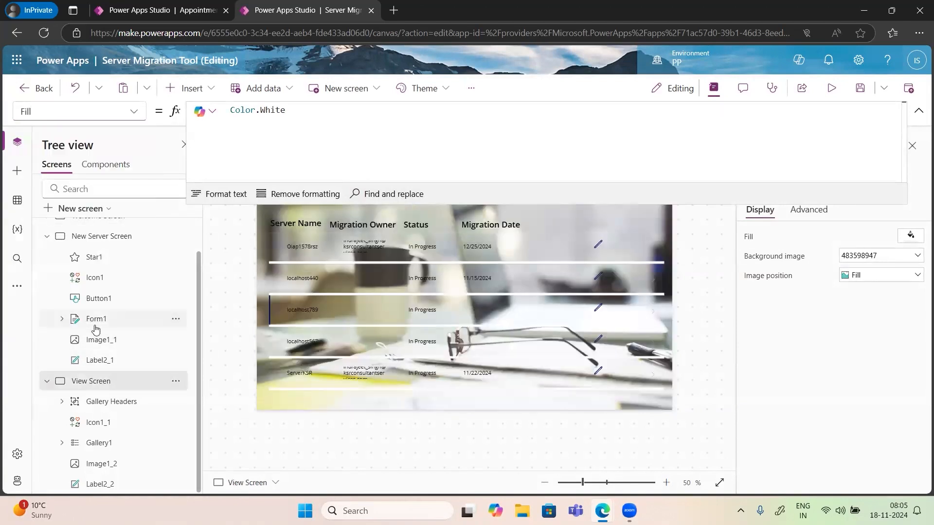
left_click(95, 324)
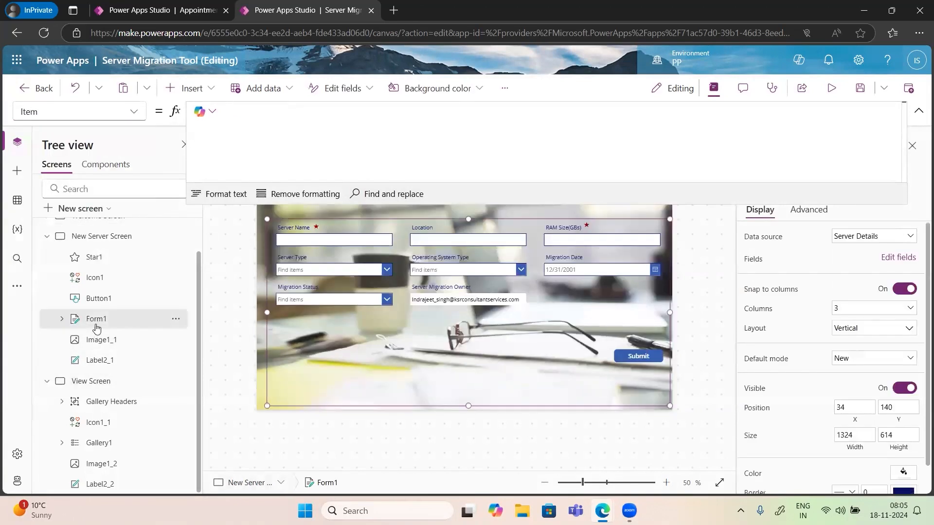
left_click(134, 116)
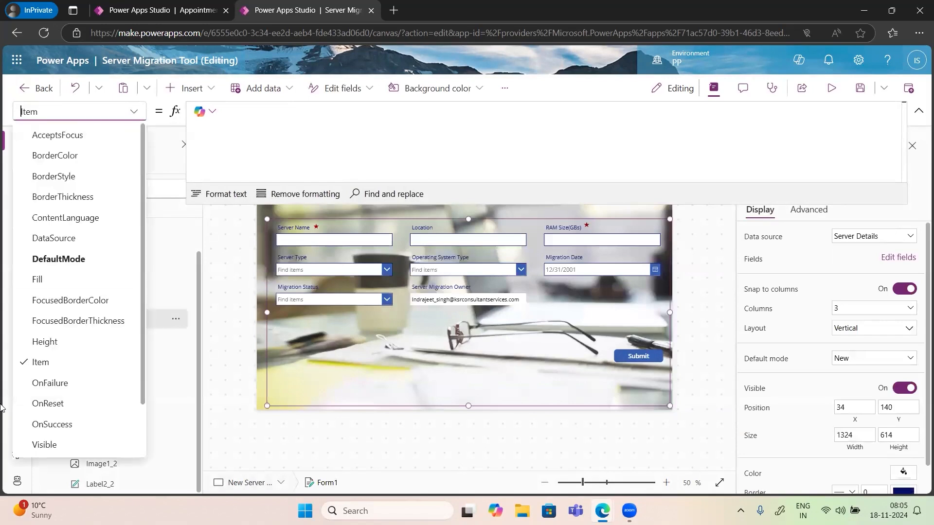
left_click(39, 362)
left_click(247, 120)
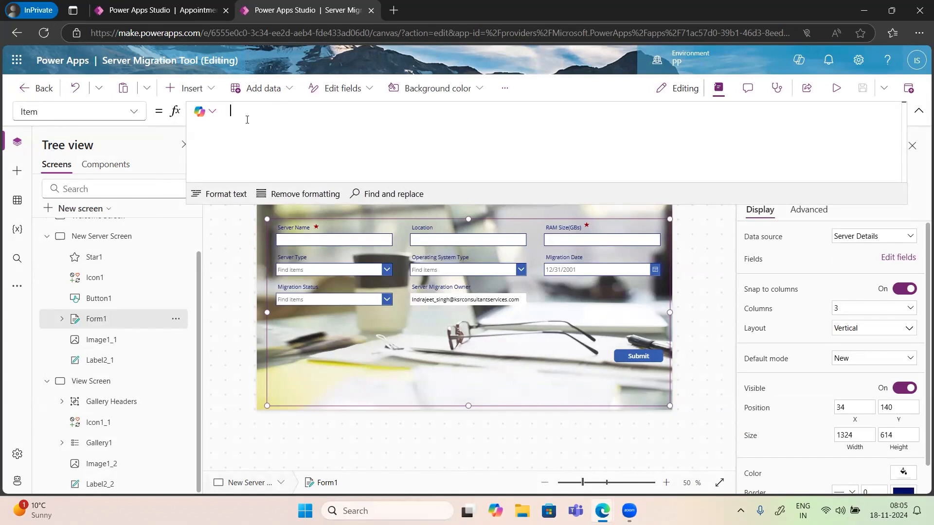
type("SelectedItem")
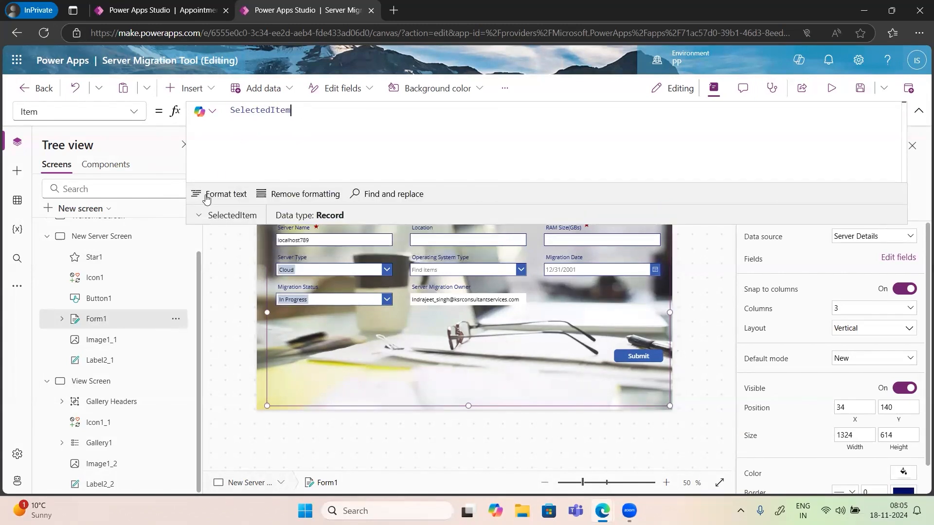
Expand the SelectedItem record details in the formula bar and look through the record's fields and values.
left_click(200, 217)
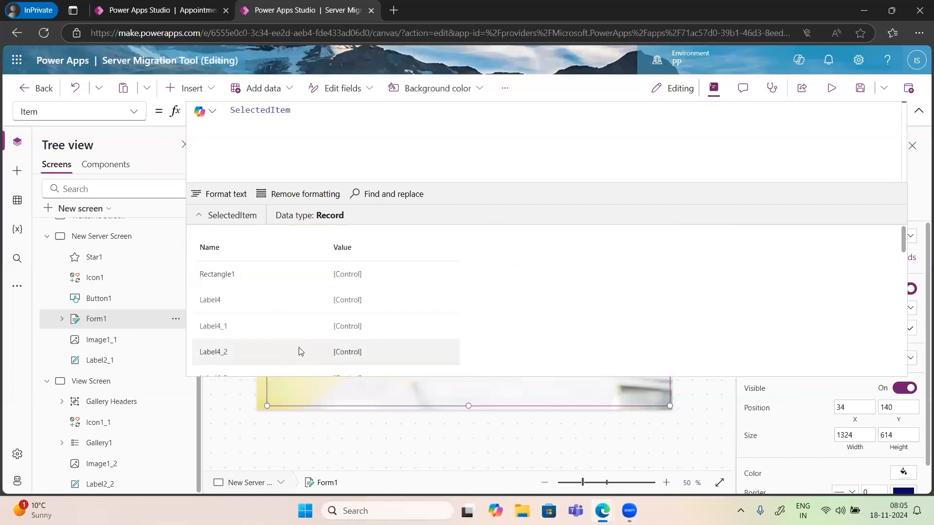
scroll(303, 347, "down", 10)
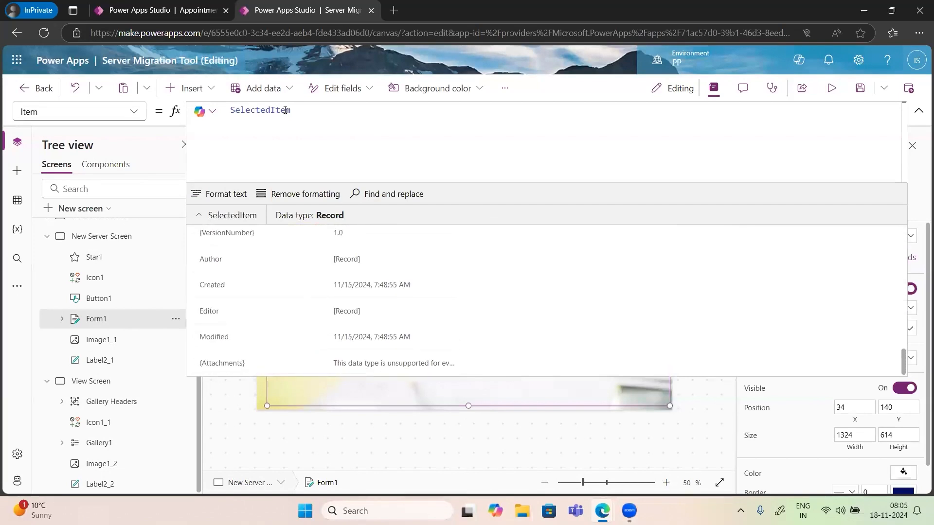
double_click(310, 111)
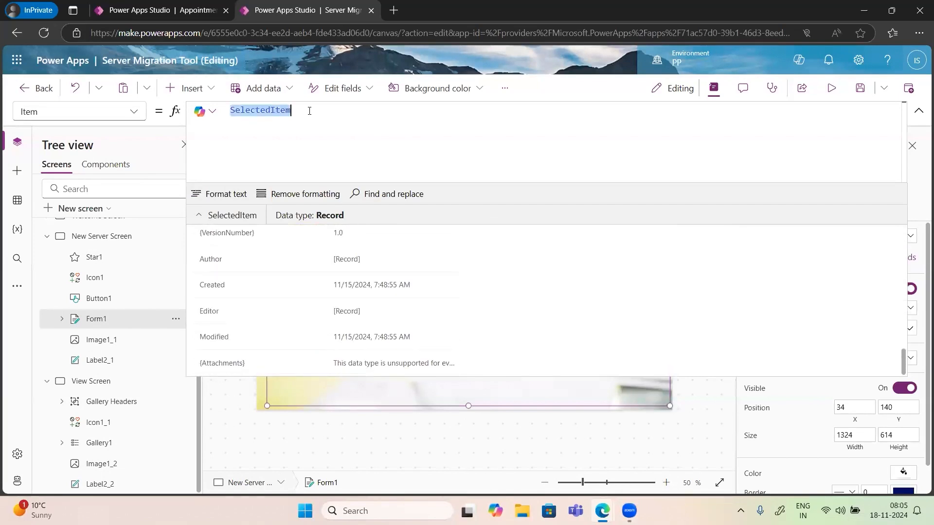
Preview the app and open the Olap1578rsz record from the server list with its edit icon to check the form.
left_click(831, 88)
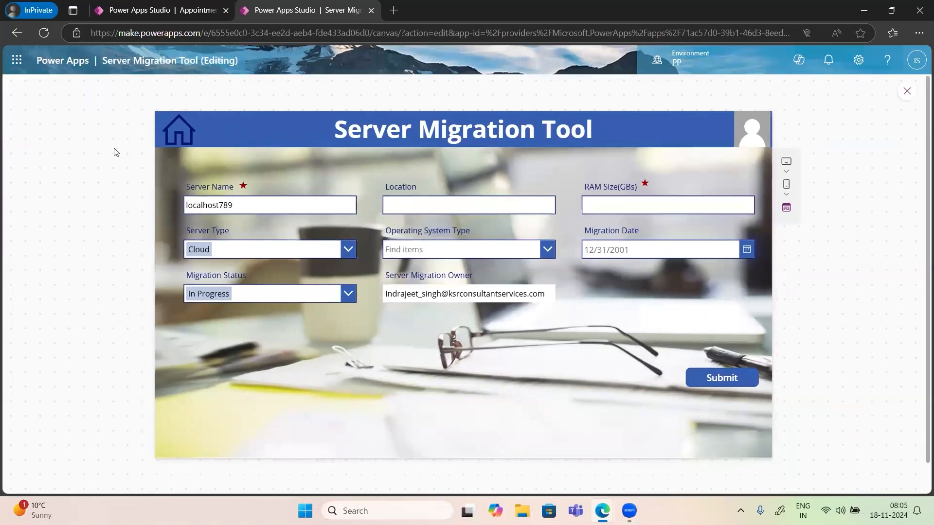
left_click(187, 126)
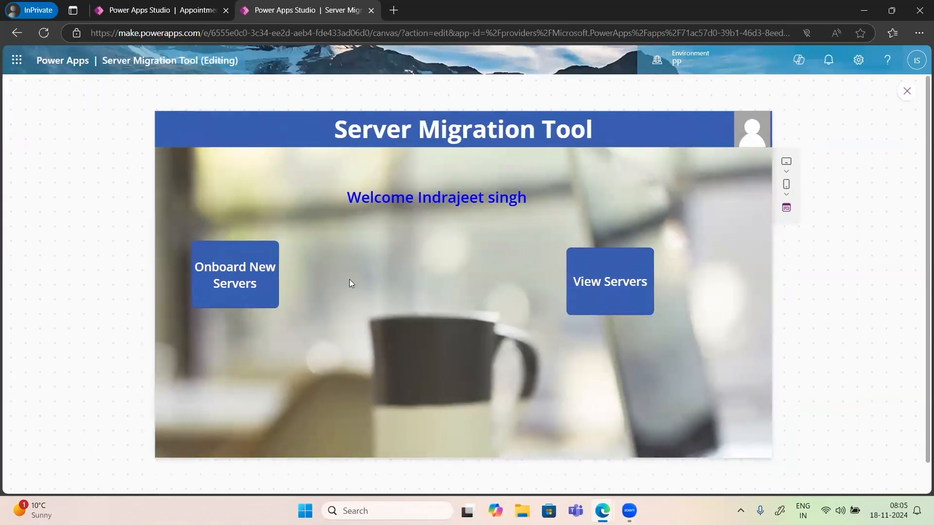
left_click(609, 296)
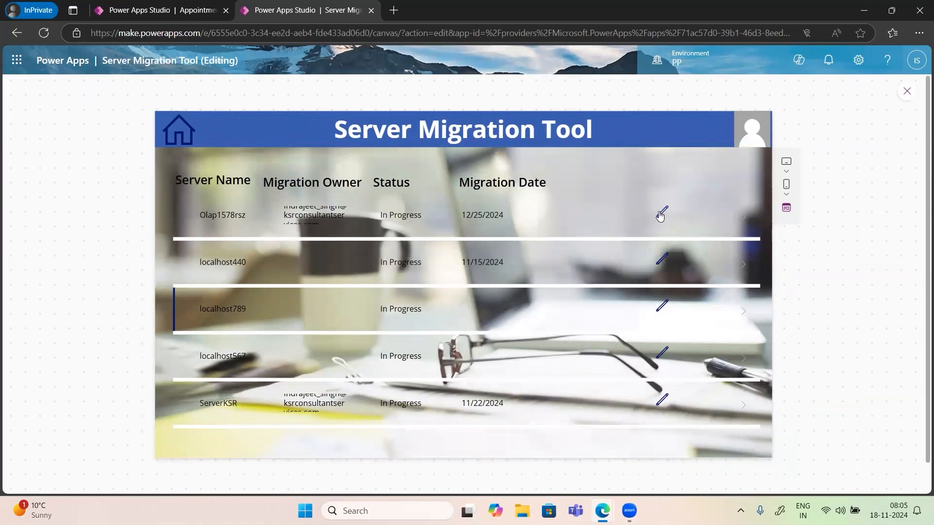
left_click(660, 213)
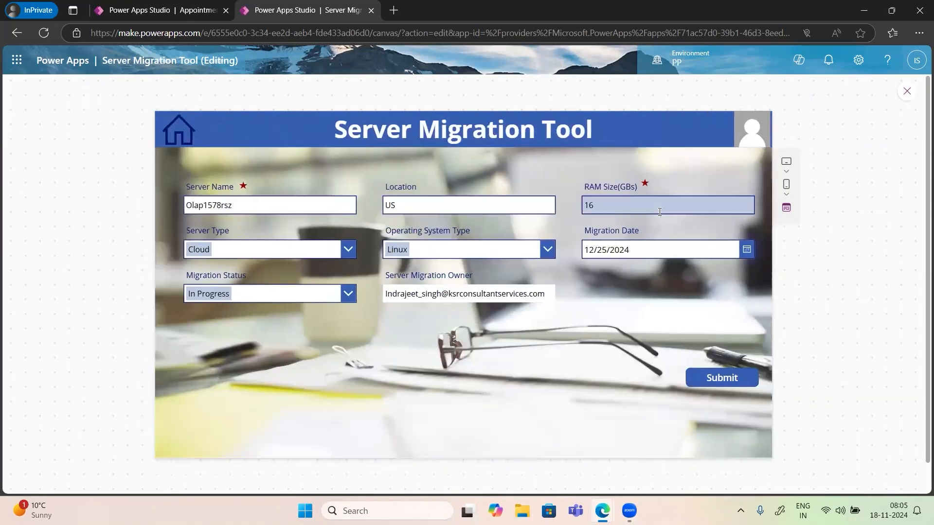
left_click(204, 205)
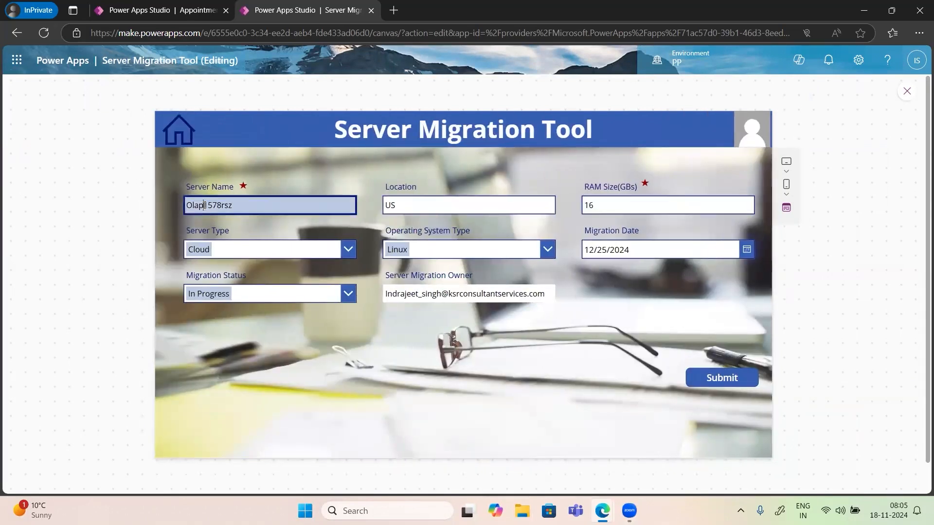
Return to the server list through the home screen and open the ServerKSR record with its edit icon.
left_click(185, 138)
left_click(602, 294)
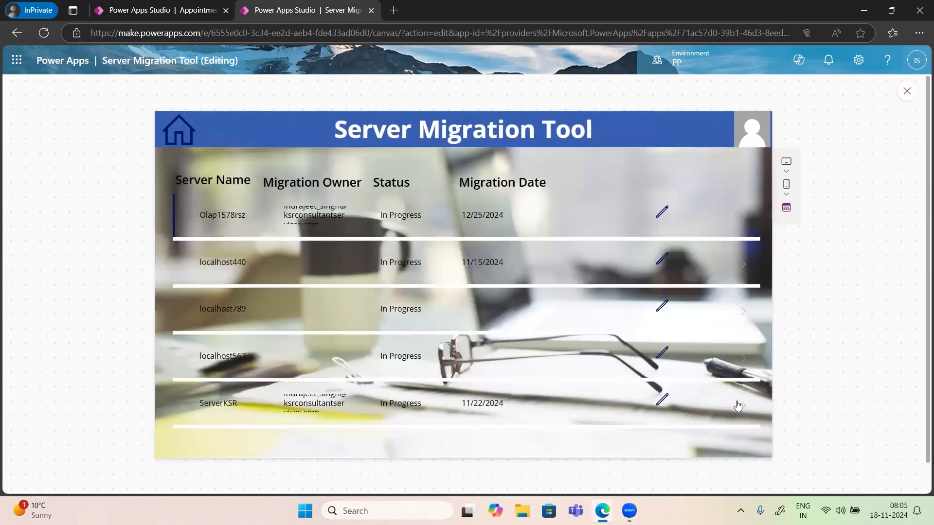
left_click(661, 401)
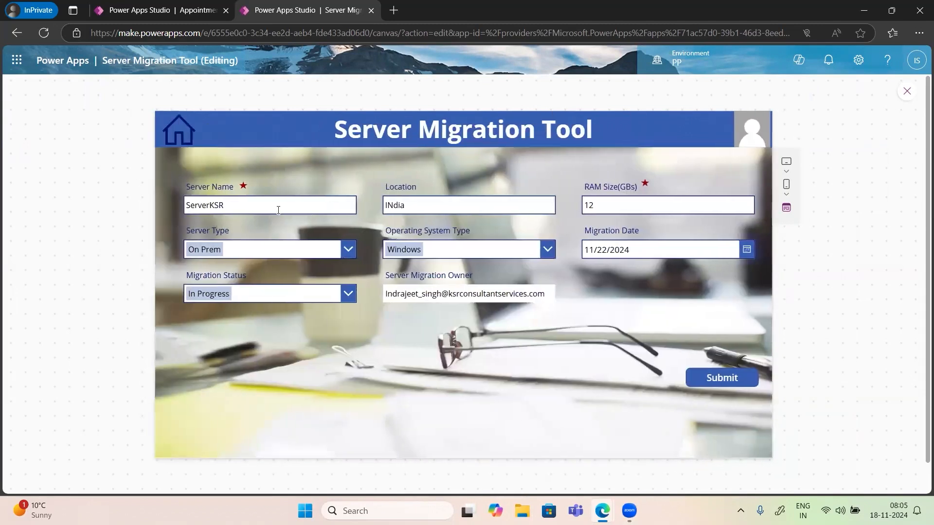
Change the server name of the open ServerKSR record to ServerKSRUpdated and submit the form.
left_click(248, 203)
type("Updated")
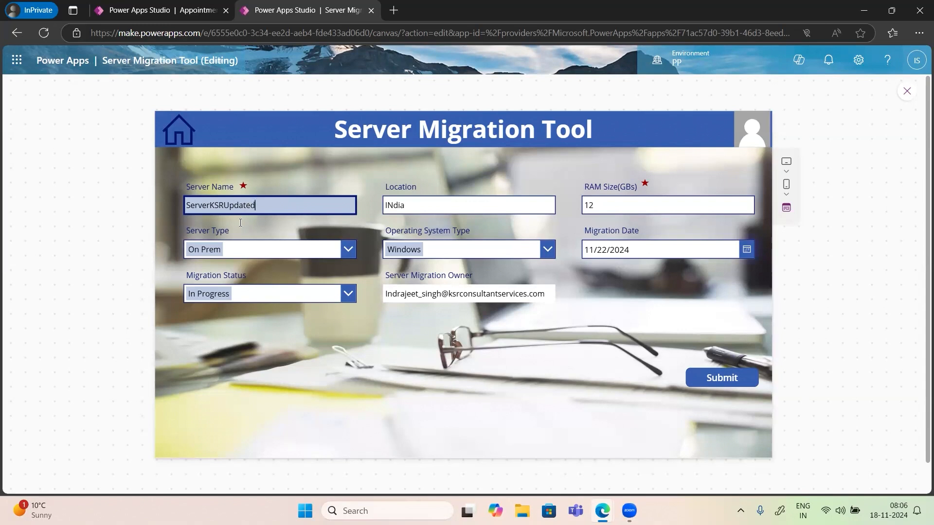
left_click(727, 376)
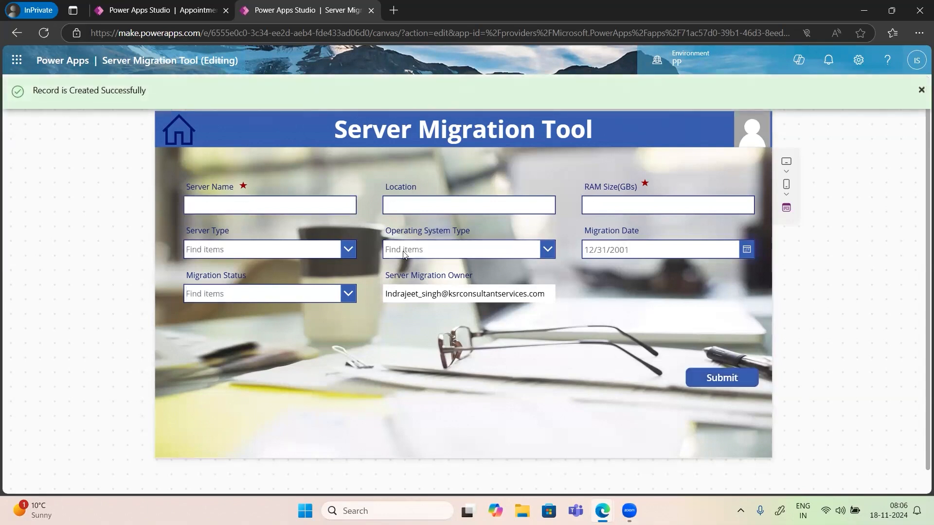
Check the submitted record in the server list, return to the home screen and close the app preview.
left_click(177, 137, "alt")
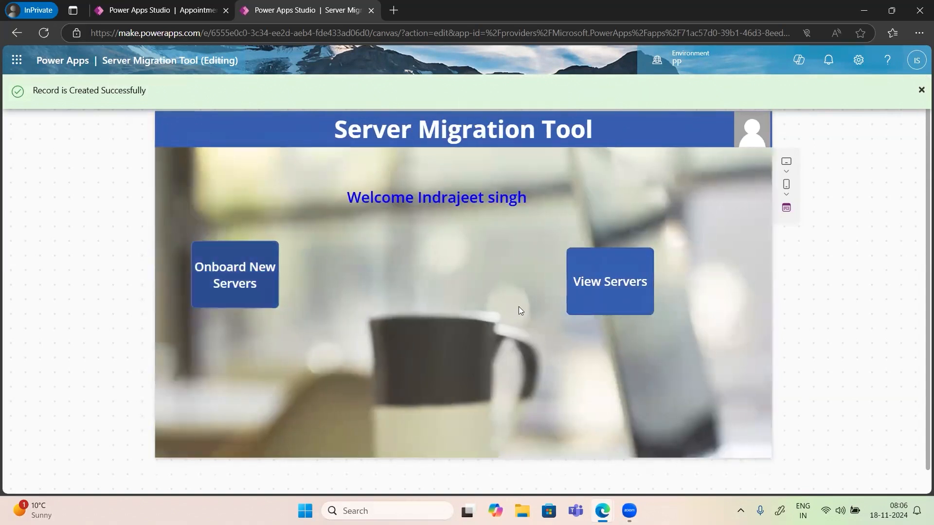
left_click(591, 305, "alt")
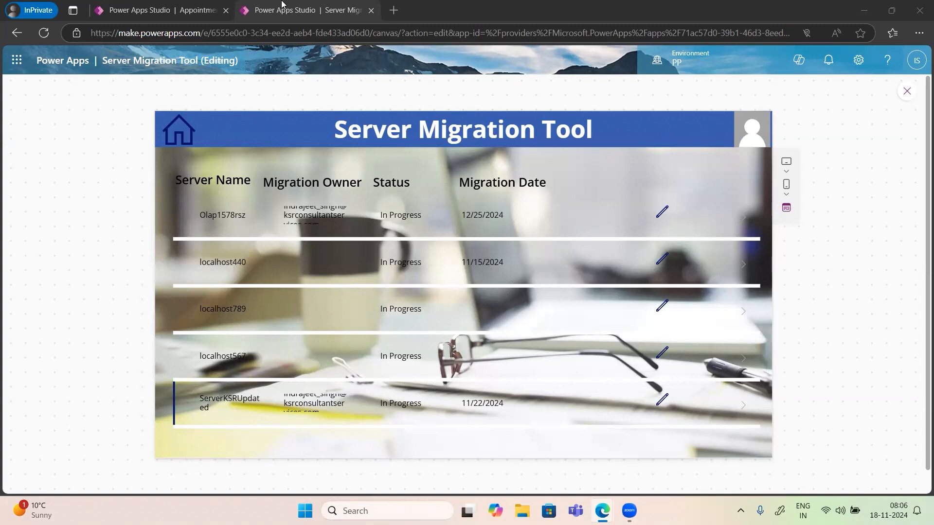
left_click(184, 122)
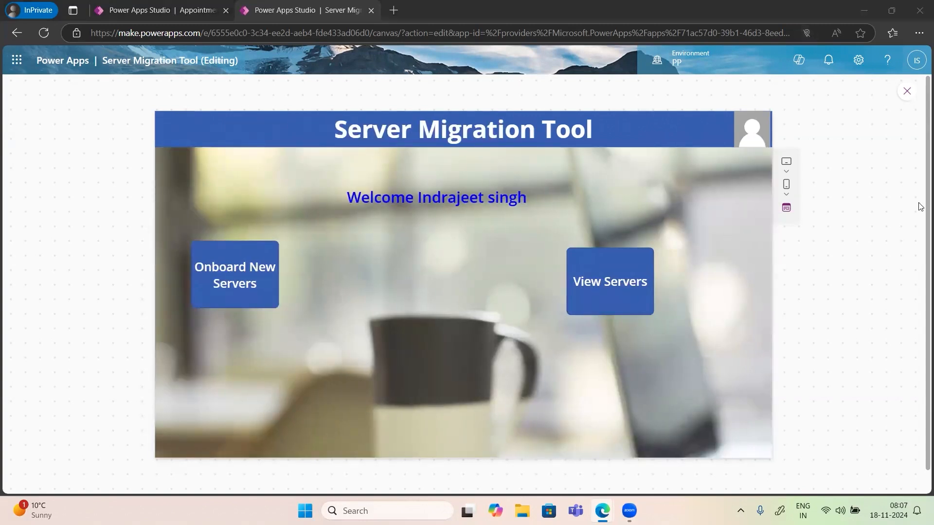
left_click(906, 91)
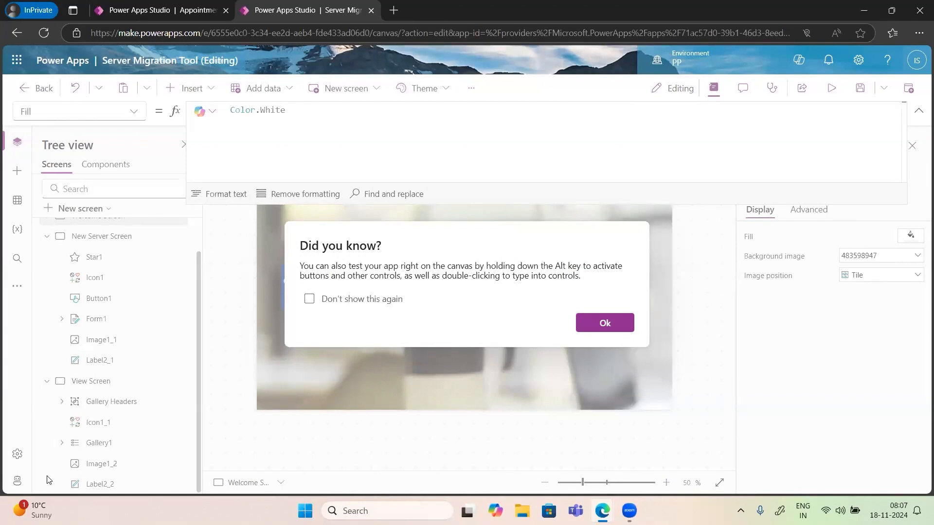
left_click(596, 336)
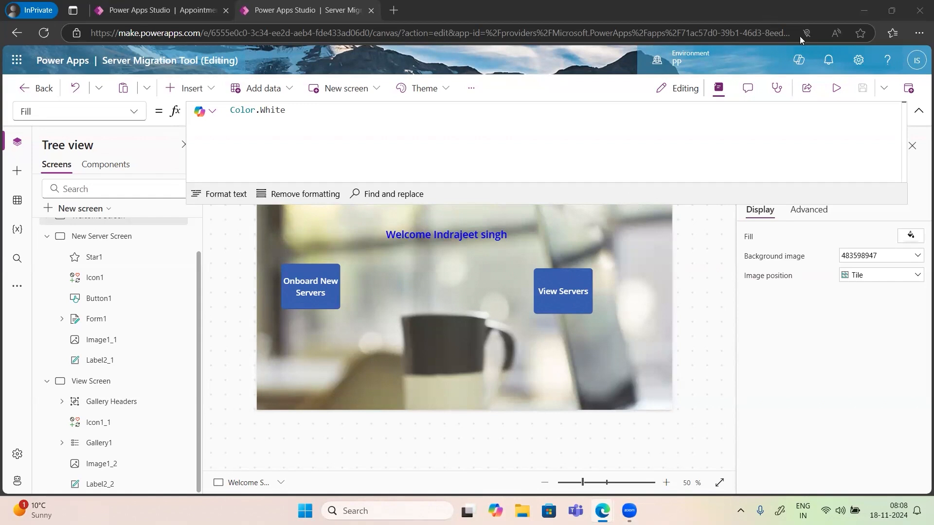
Copy the SelectedItem formula from the Item property of Form1 on the New Server Screen and clear it.
left_click(132, 243)
left_click(98, 320)
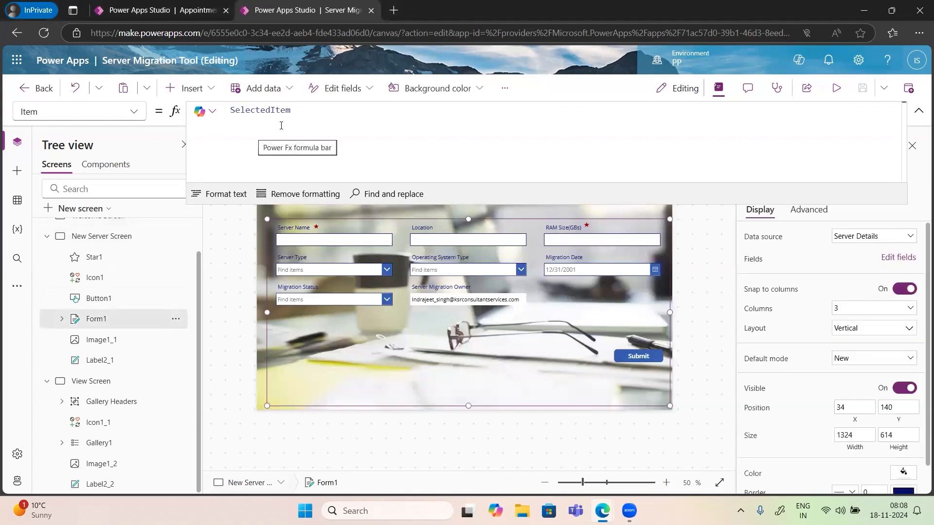
left_click_drag(292, 110, 209, 113)
key("ctrl+c")
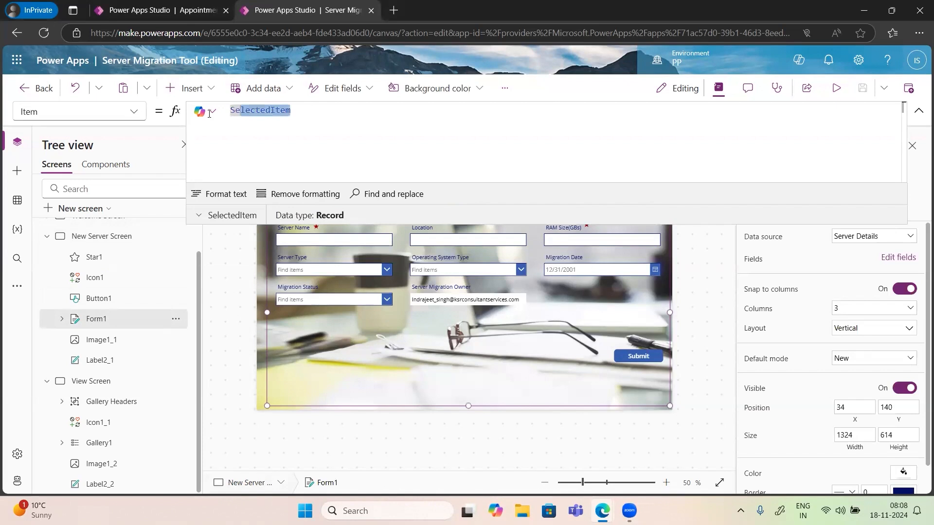
key("BackSpace")
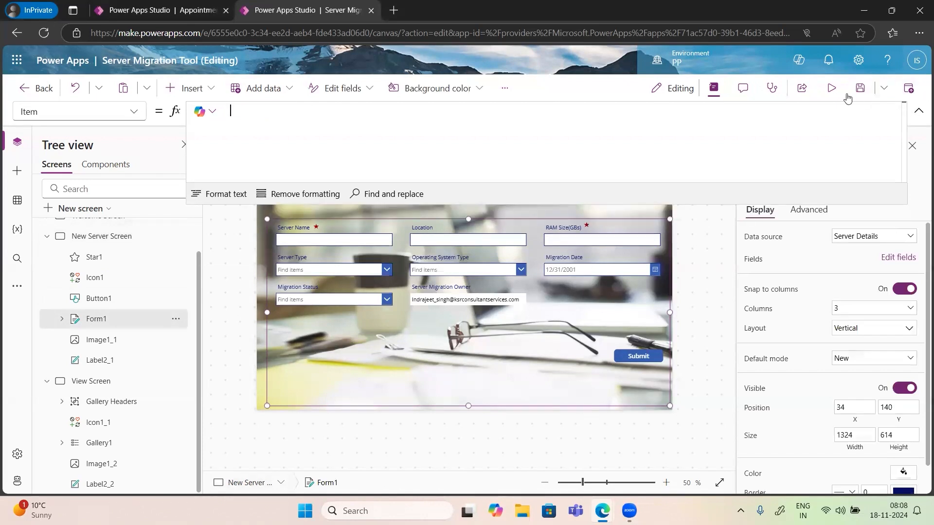
Preview the app, open the Olap1578rsz server for editing from the server list, and return to the editor.
key("F5")
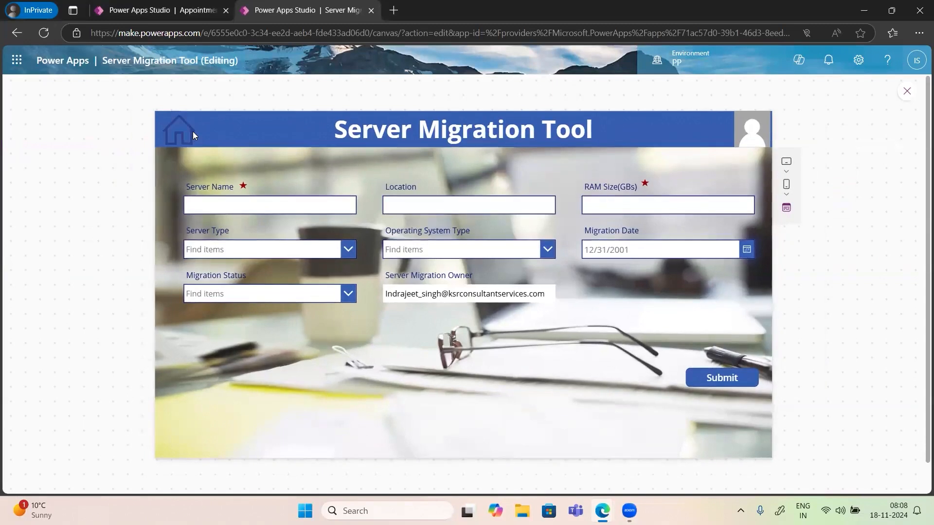
left_click(187, 130)
left_click(595, 277)
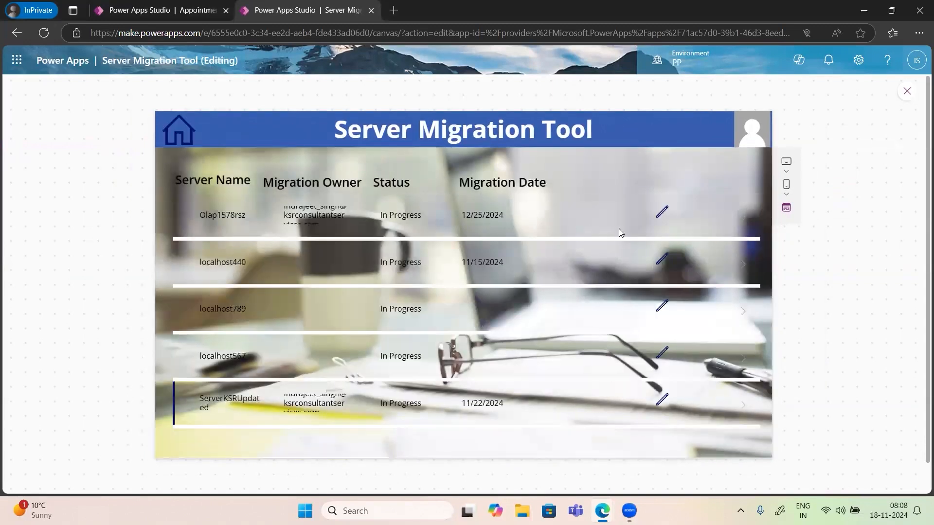
left_click(661, 214)
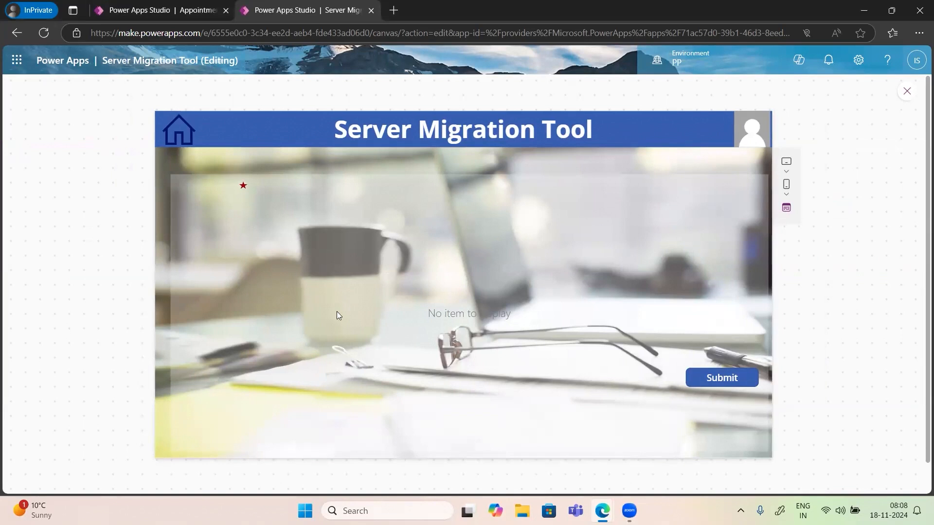
left_click(907, 93)
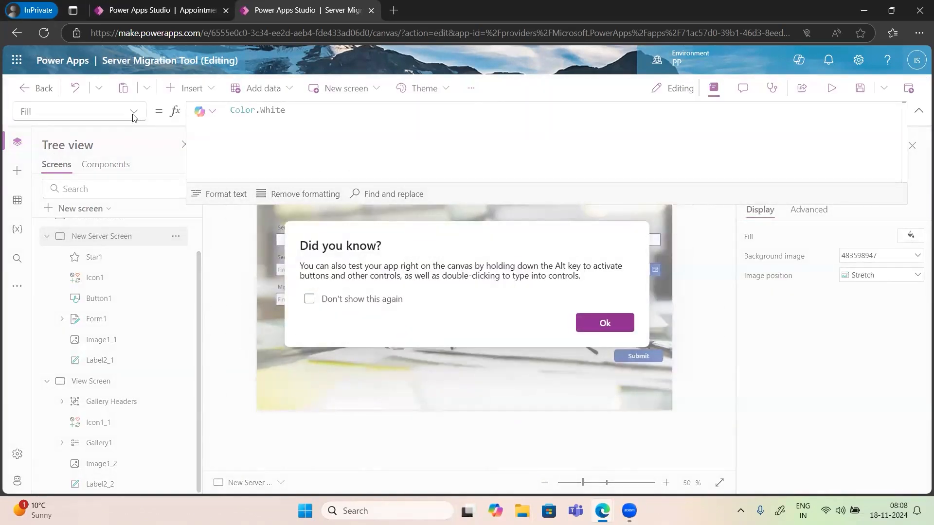
left_click(605, 325)
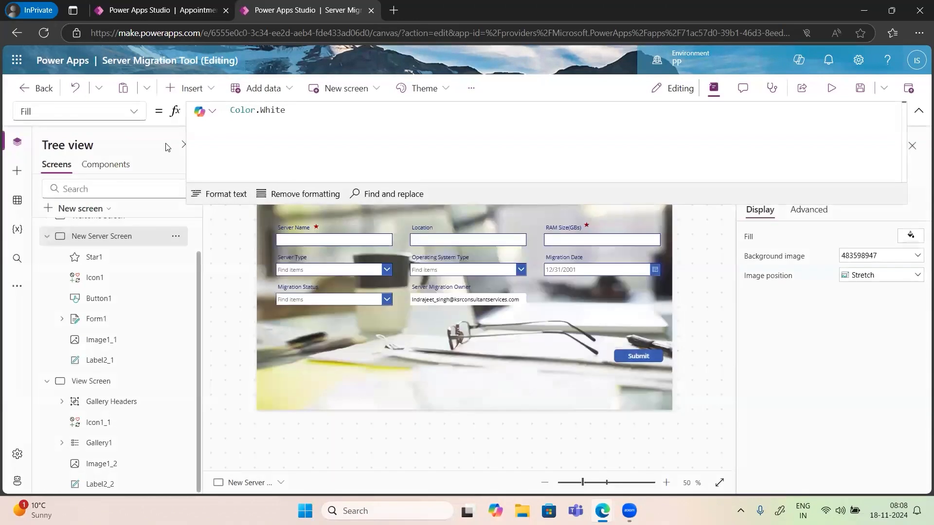
Set the Item property of Form1 on the New Server Screen back to SelectedItem.
left_click(135, 113)
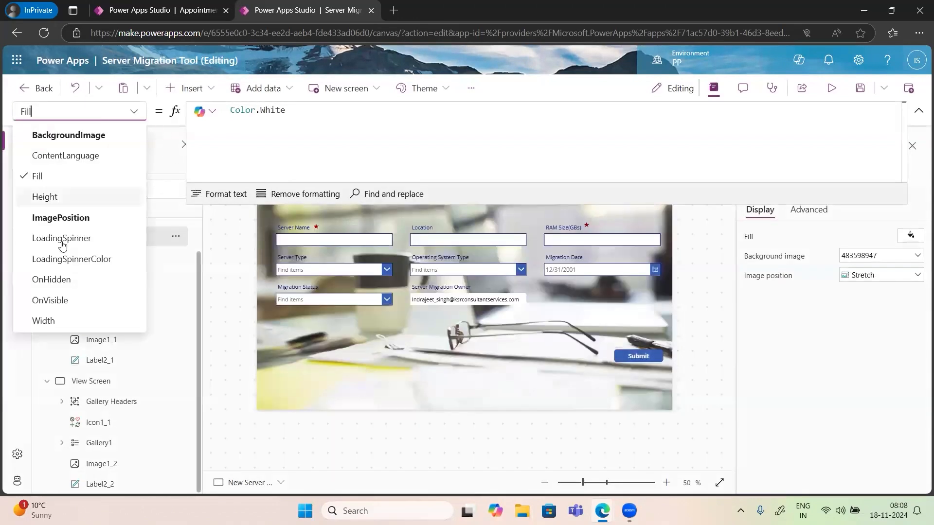
left_click(216, 345)
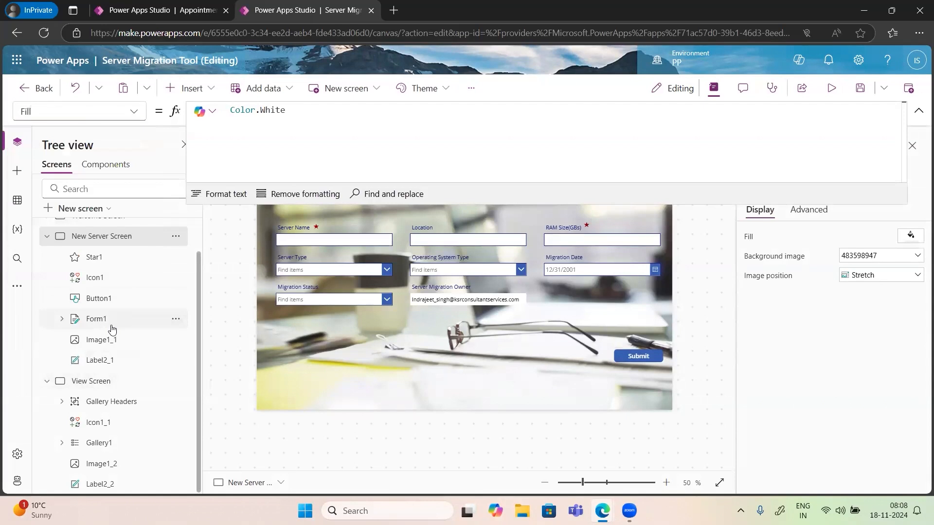
left_click(112, 323)
left_click(264, 122)
key("ctrl+v")
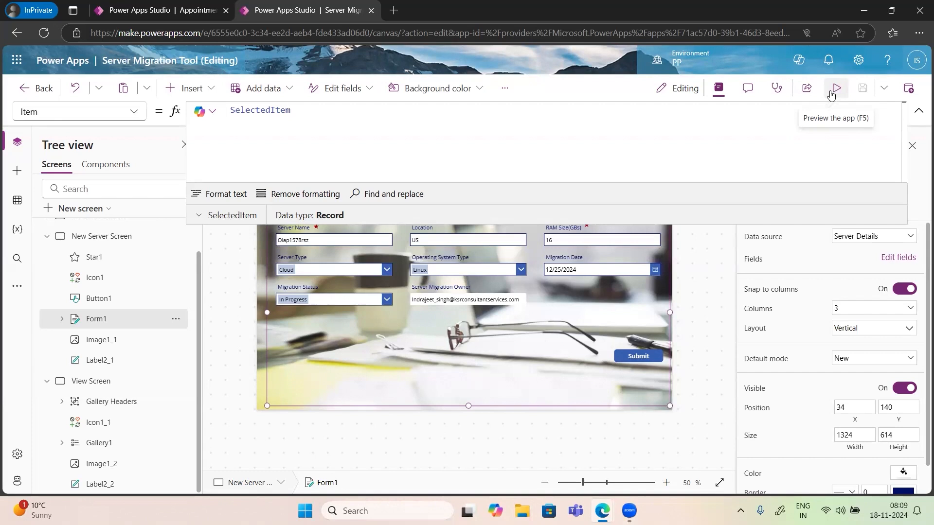
Collapse the formula bar, preview the app through the home page to the server list, and return to the editor.
left_click(919, 115)
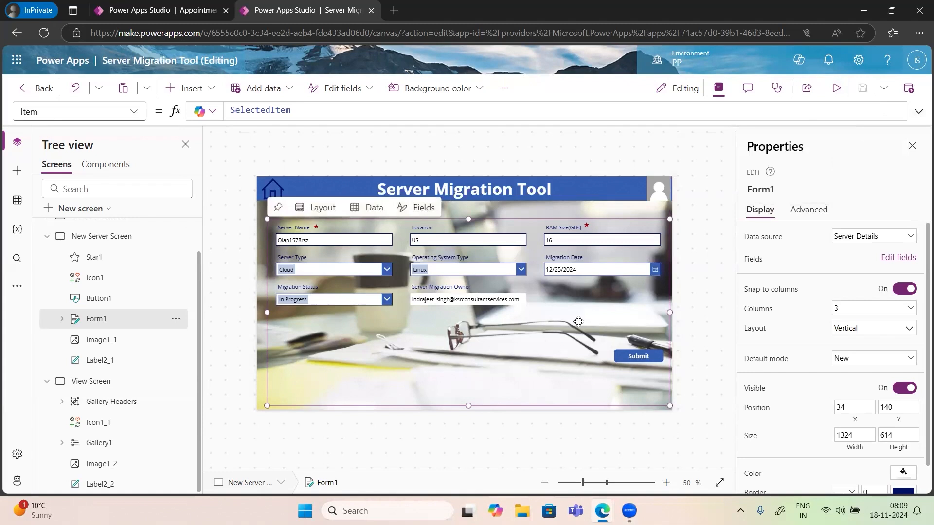
left_click(835, 92)
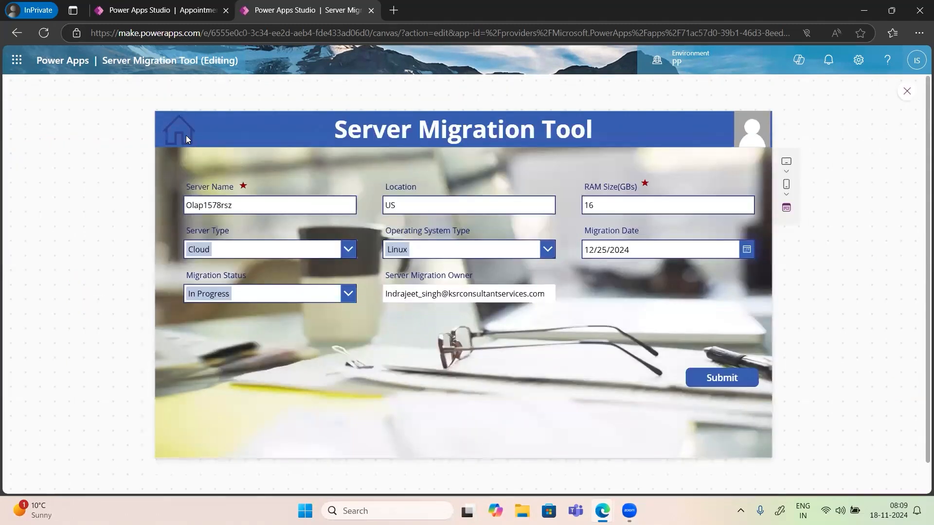
left_click(186, 136)
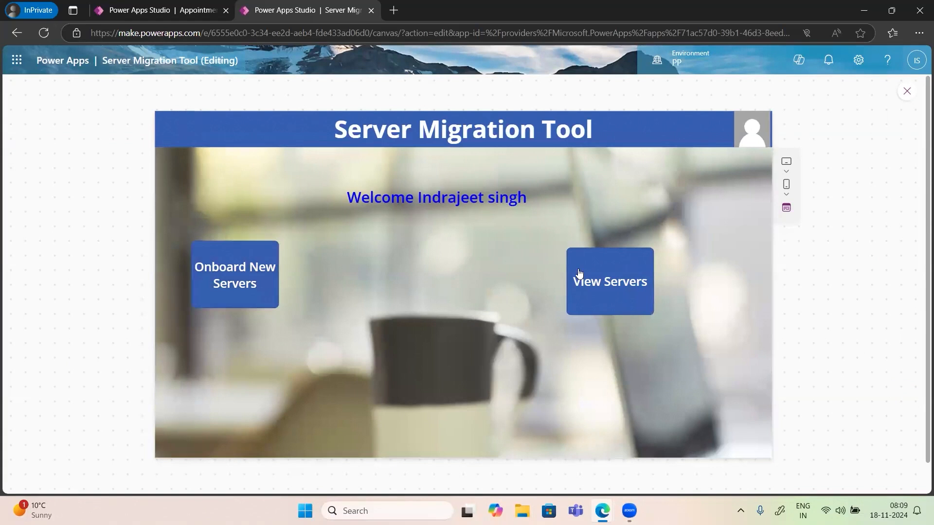
left_click(625, 291)
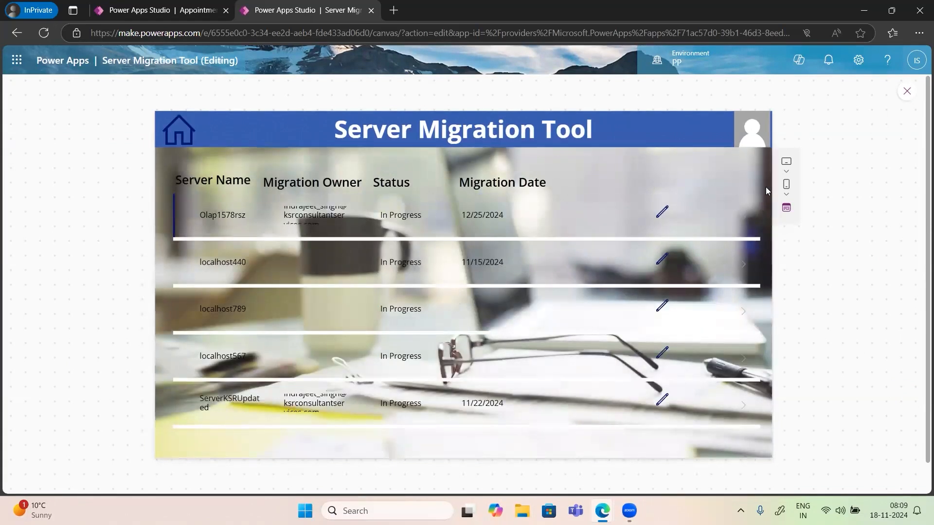
left_click(906, 92)
left_click(604, 322)
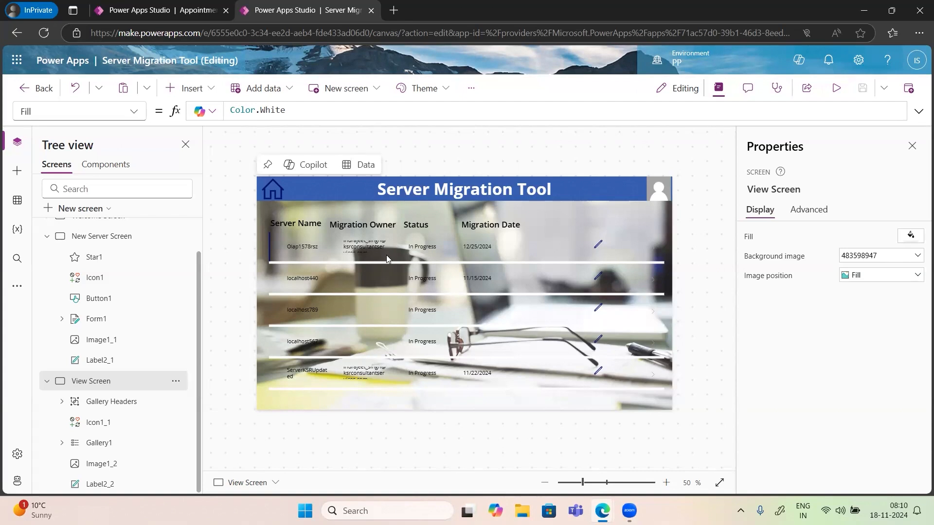
Try to add a Trash icon directly on the View Screen beside the first server row, and delete it.
left_click(209, 95)
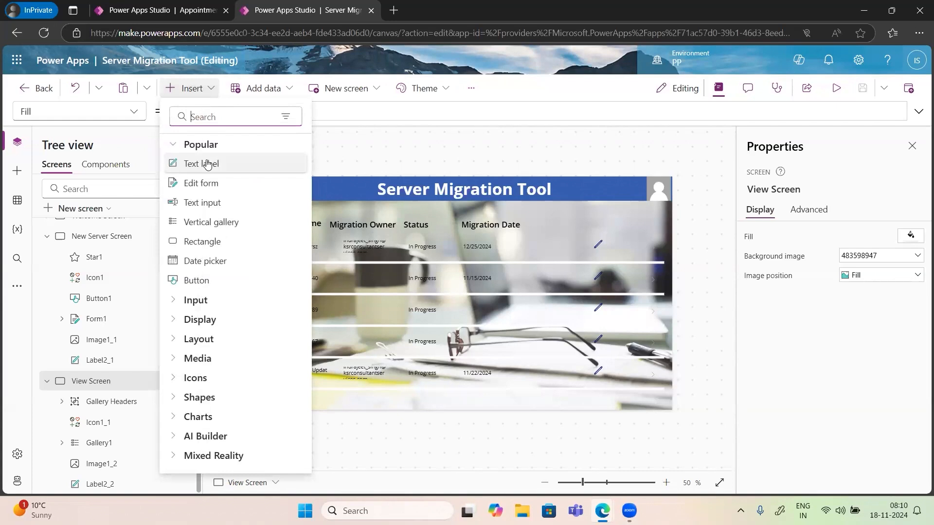
left_click(202, 116)
type("De")
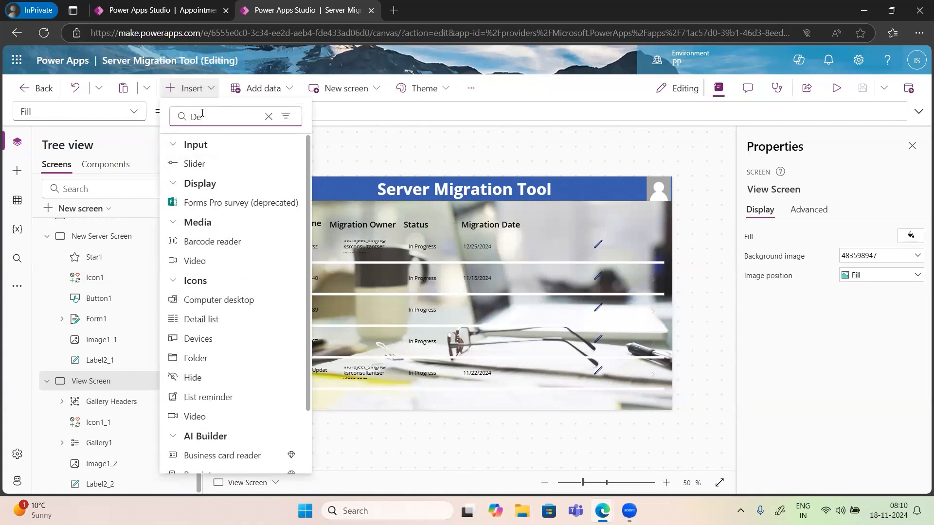
type("l")
key("BackSpace")
key("BackSpace")
key("BackSpace")
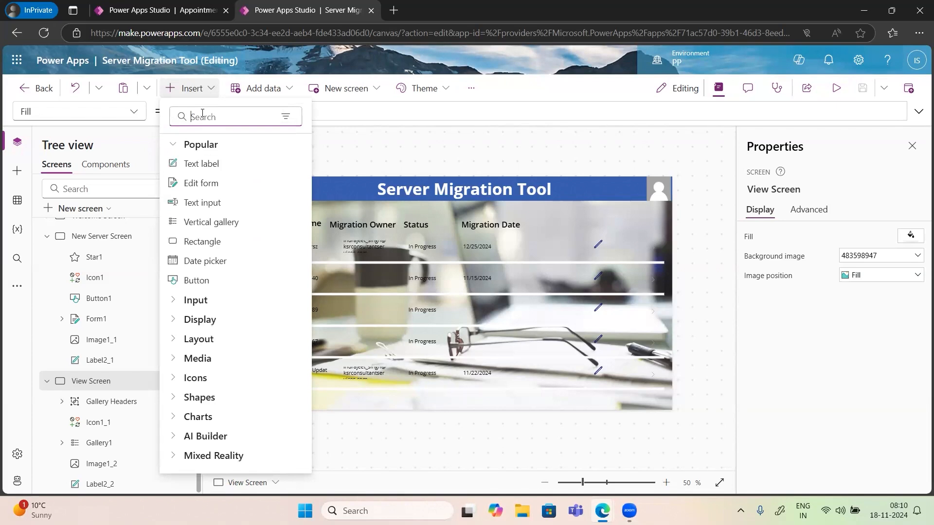
type("Trash")
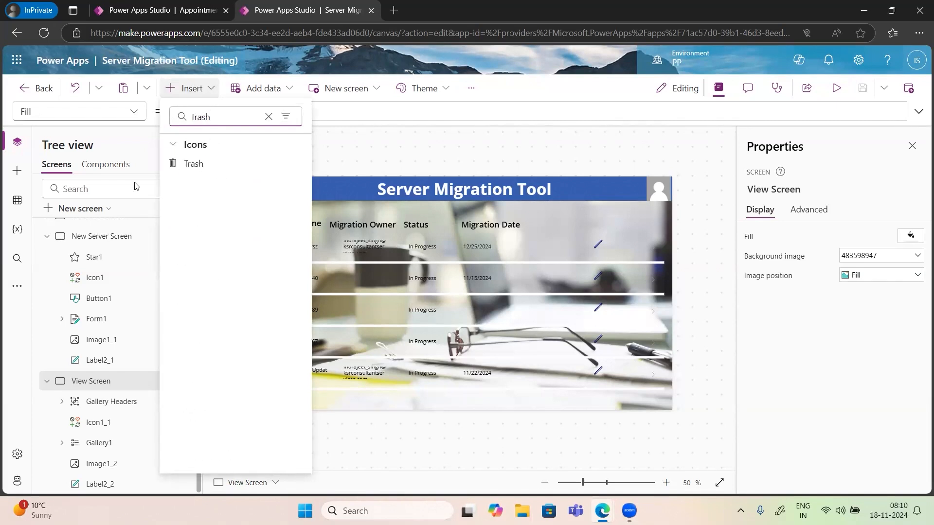
left_click(195, 168)
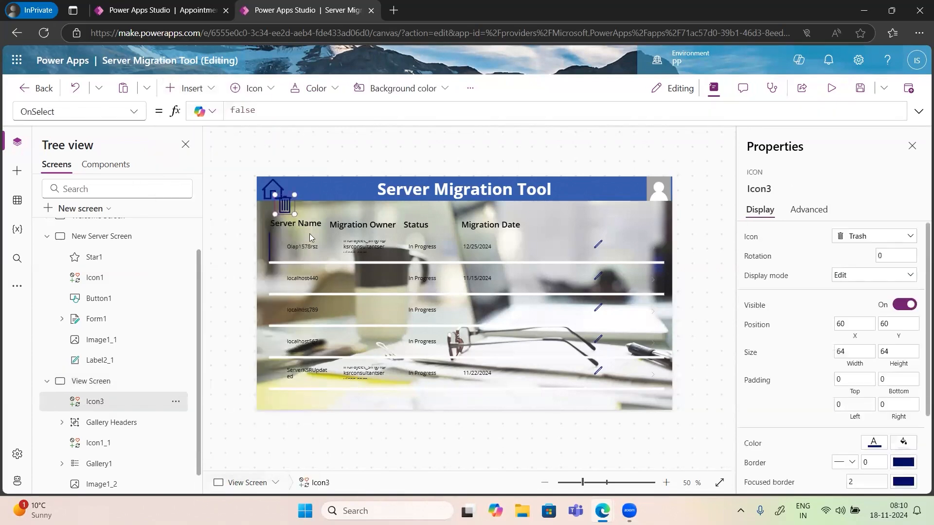
left_click_drag(283, 214, 664, 244)
key("Delete")
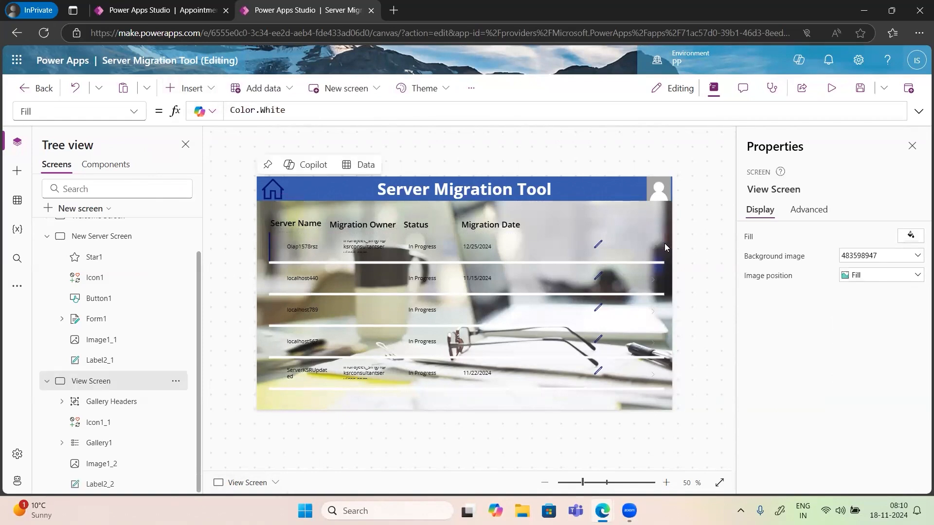
Insert a Trash icon inside Gallery1, about 52 by 54, beside the edit pencil at about X 1148, Y 13.
left_click(643, 245)
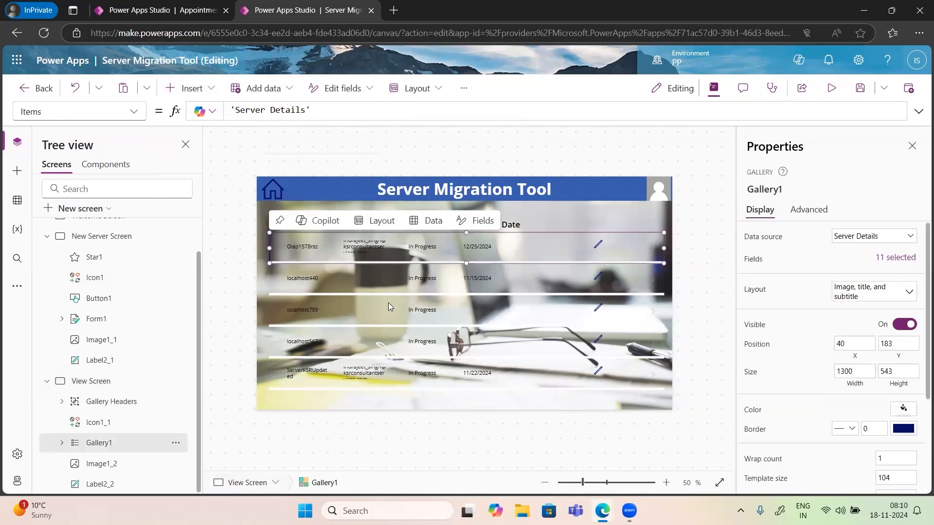
left_click(189, 88)
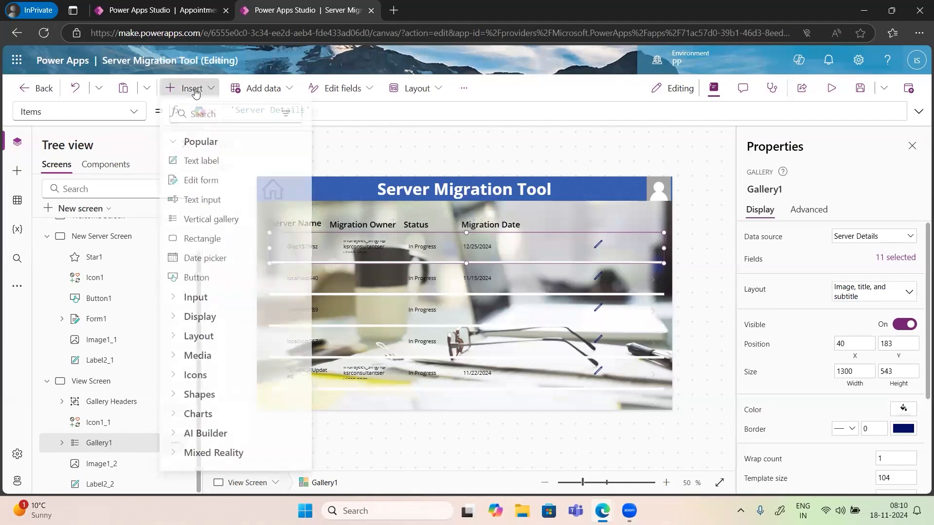
type("Trash")
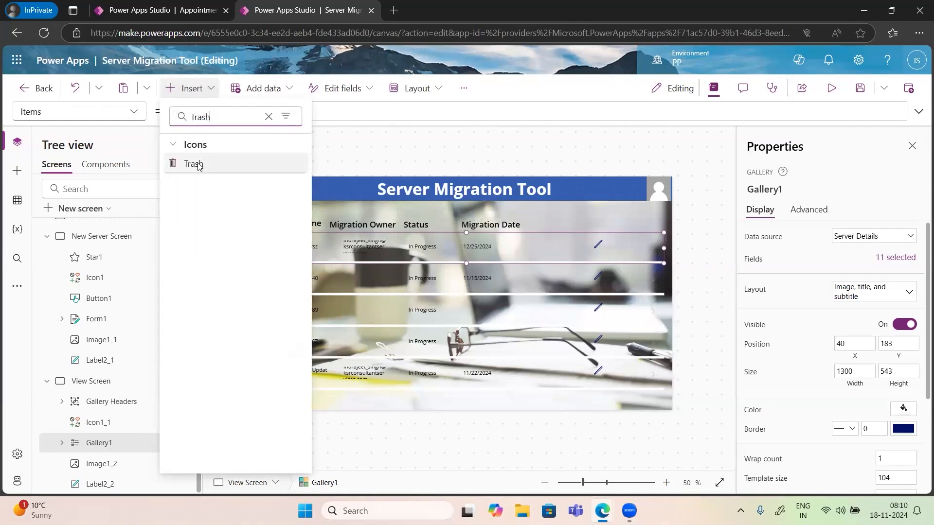
left_click(195, 163)
mouse_move(300, 255)
left_mouse_down()
mouse_move(577, 257)
mouse_move(624, 245)
mouse_move(617, 252)
left_mouse_up()
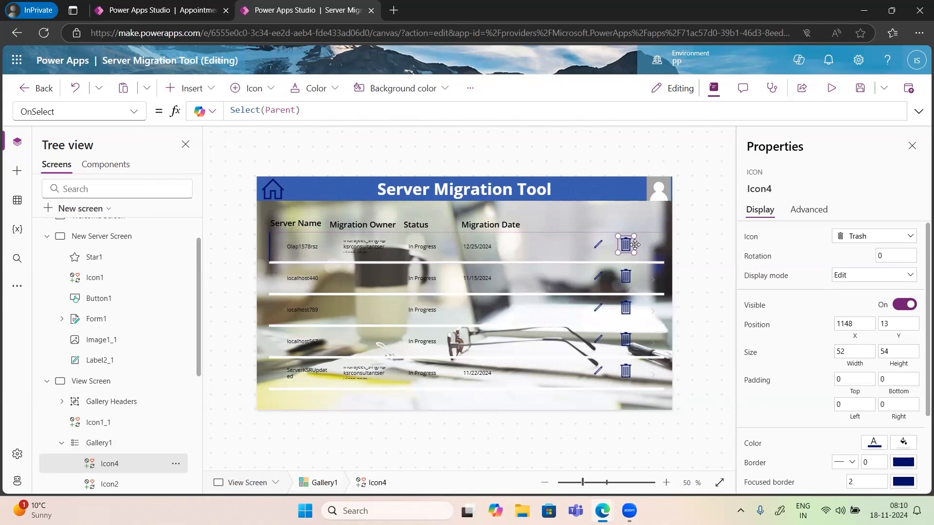
Examine the list of properties available for the Trash icon in Gallery1.
left_click(134, 112)
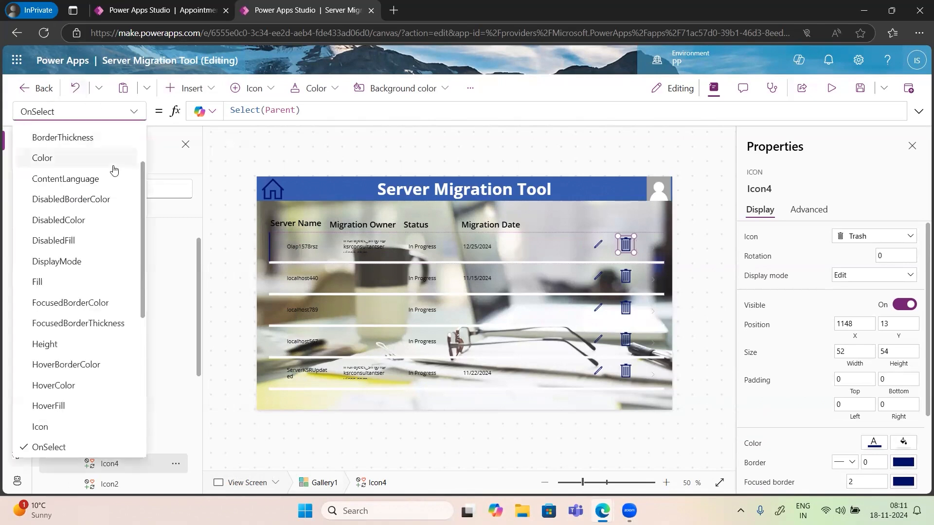
scroll(105, 271, "down", 5)
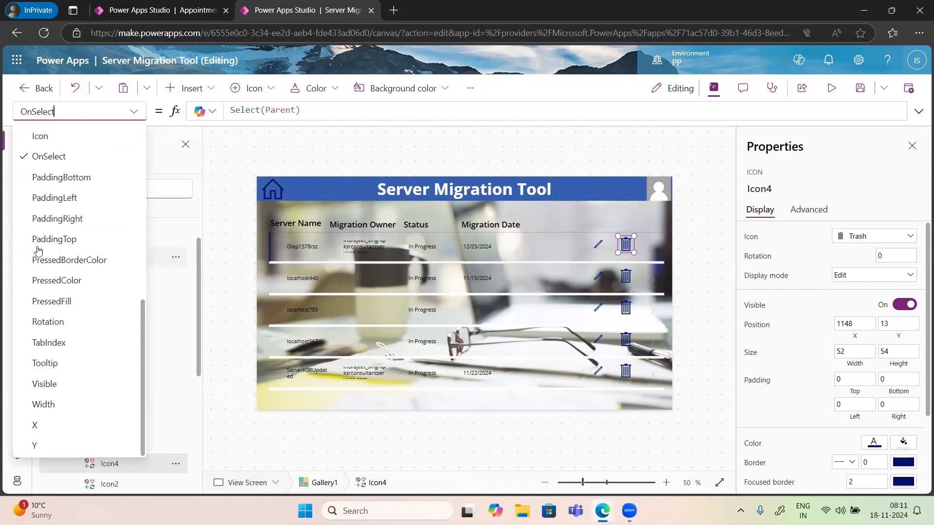
scroll(38, 247, "up", 5)
scroll(38, 249, "up", 4)
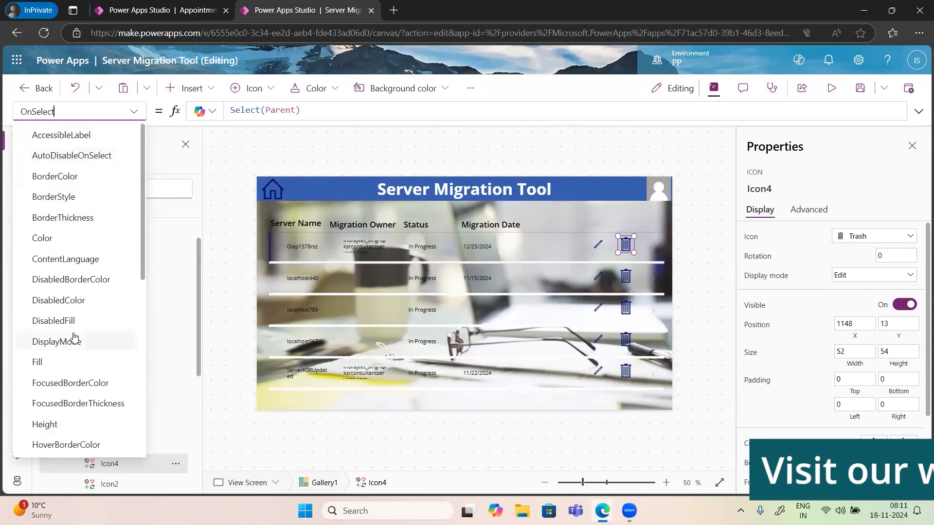
scroll(74, 337, "down", 1)
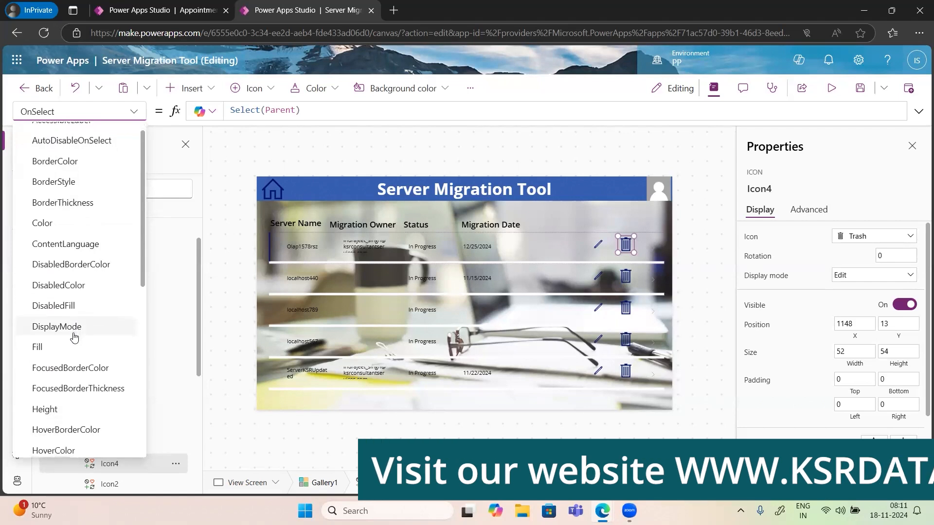
scroll(74, 337, "down", 2)
scroll(74, 336, "down", 5)
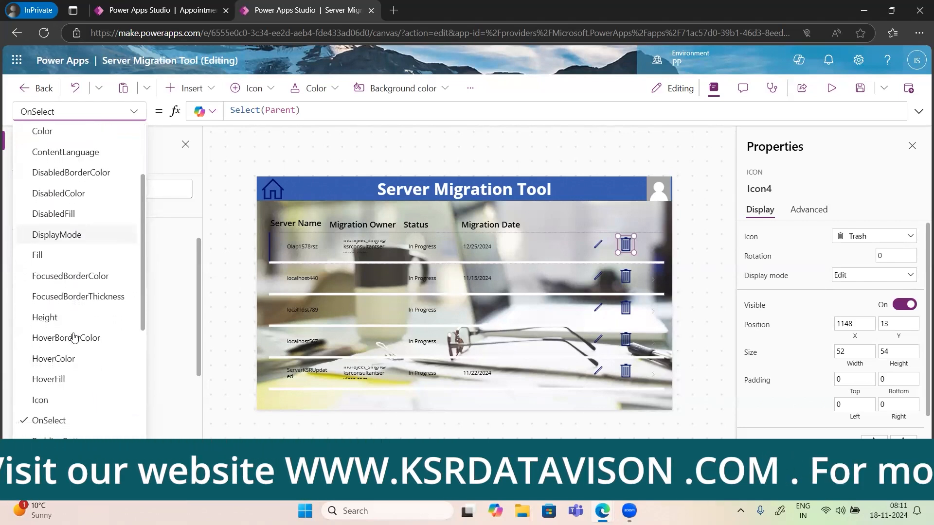
scroll(73, 337, "down", 4)
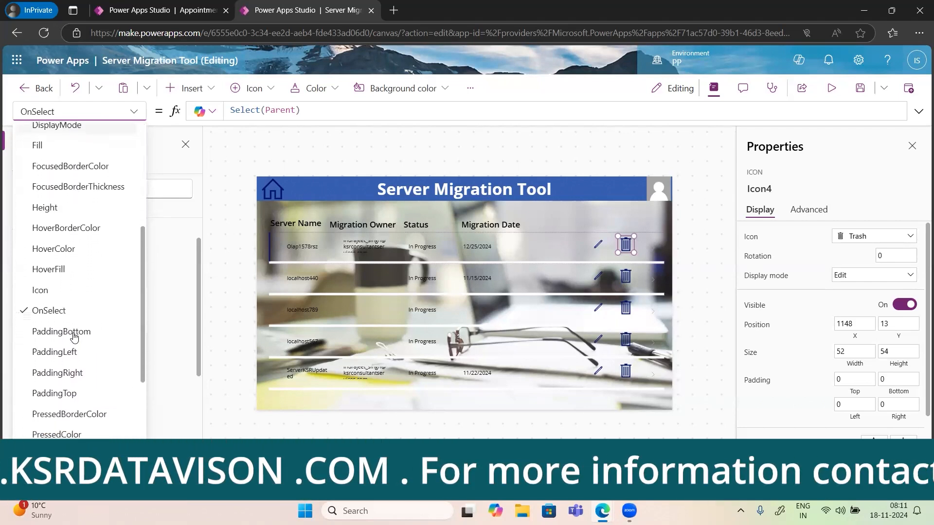
scroll(73, 337, "down", 1)
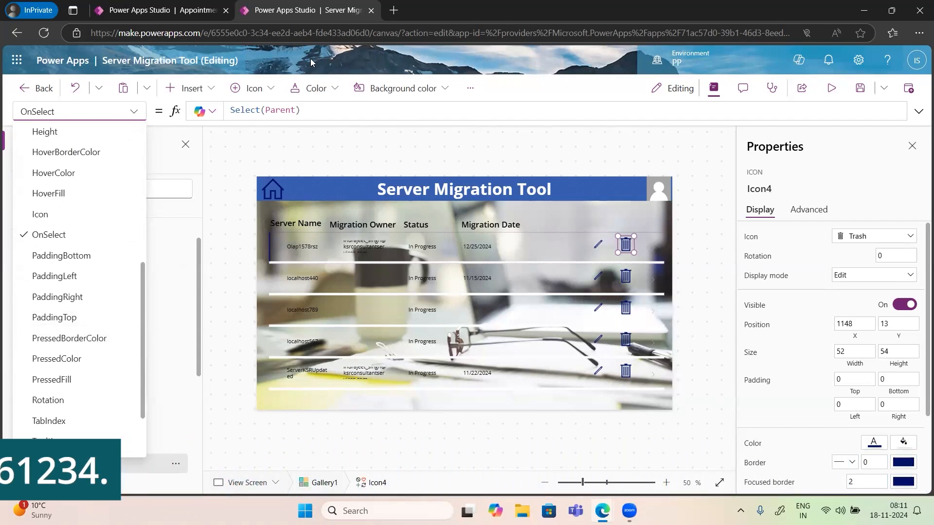
left_click(310, 58)
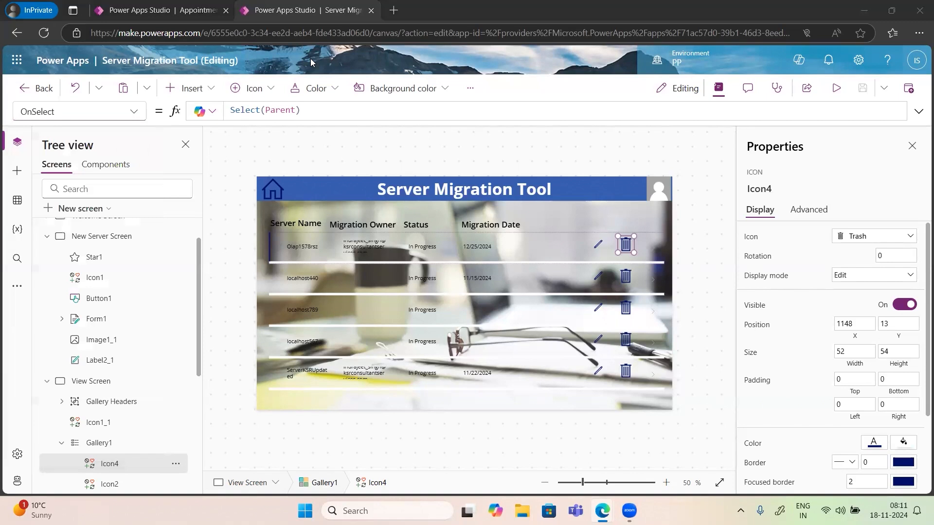
Set the OnSelect property of the Trash icon in Gallery1 to Remove('Server Details',ThisItem).
left_click(134, 112)
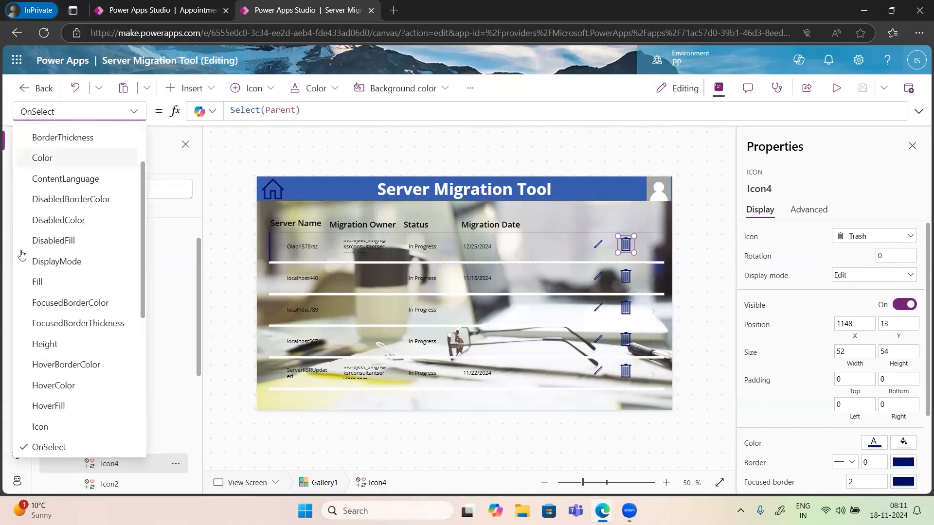
scroll(58, 277, "down", 4)
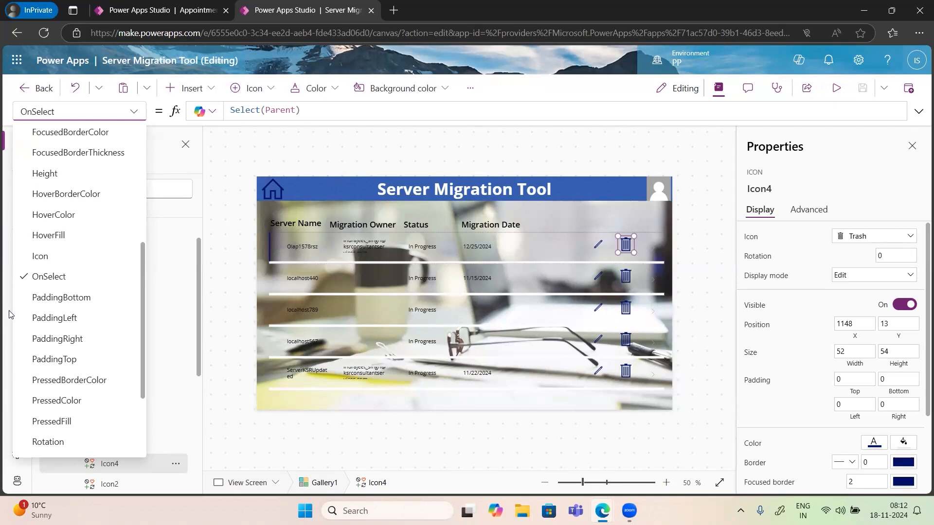
left_click(48, 276)
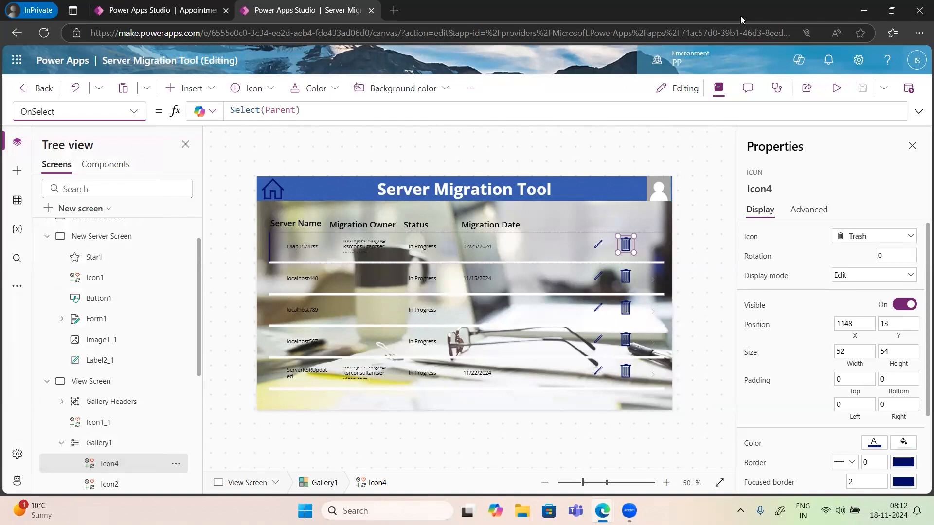
left_click_drag(307, 111, 152, 119)
key("Delete")
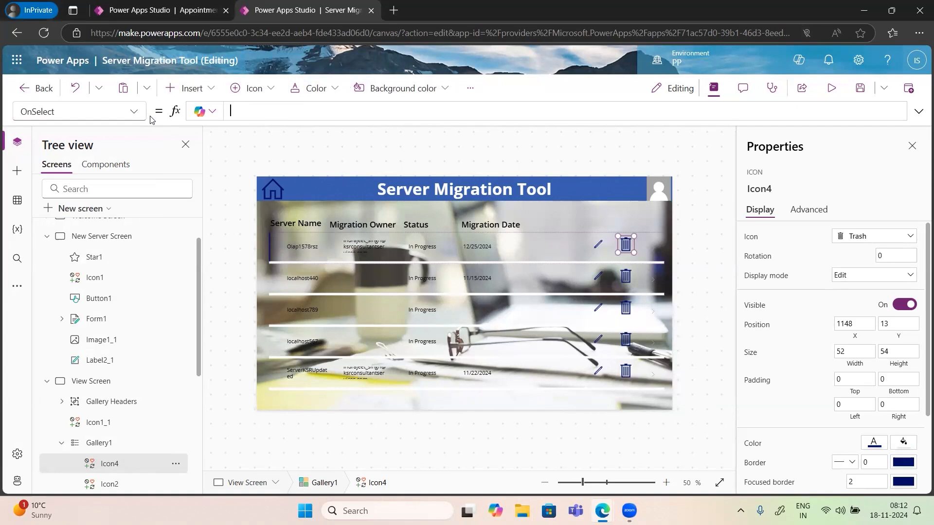
type("Re")
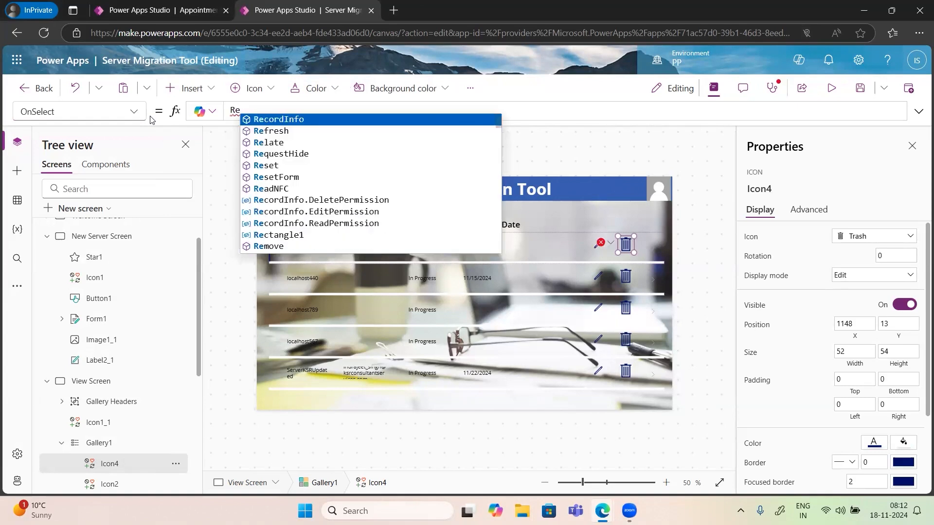
type("move")
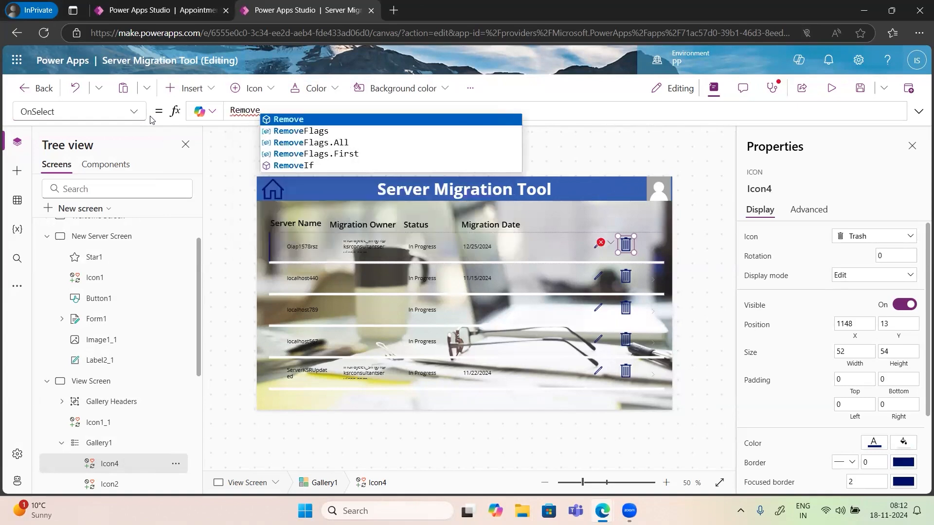
type("(")
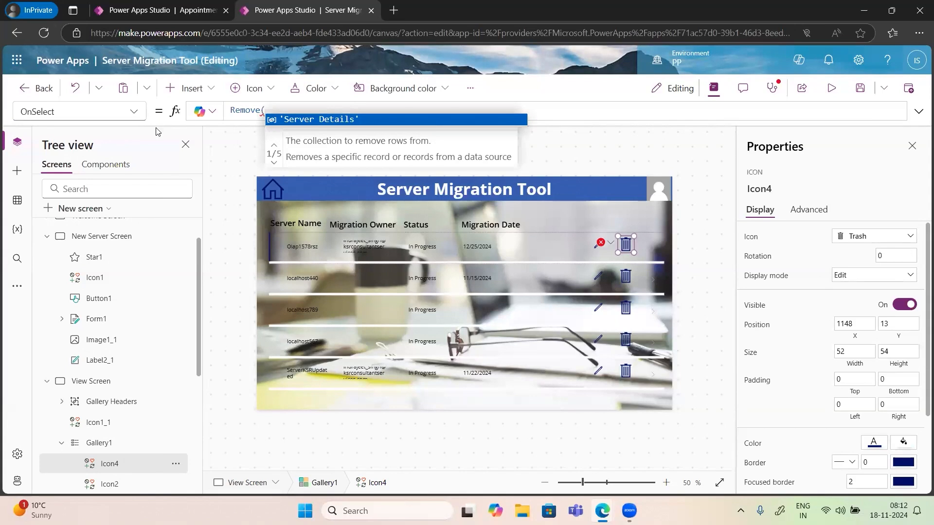
left_click(323, 125)
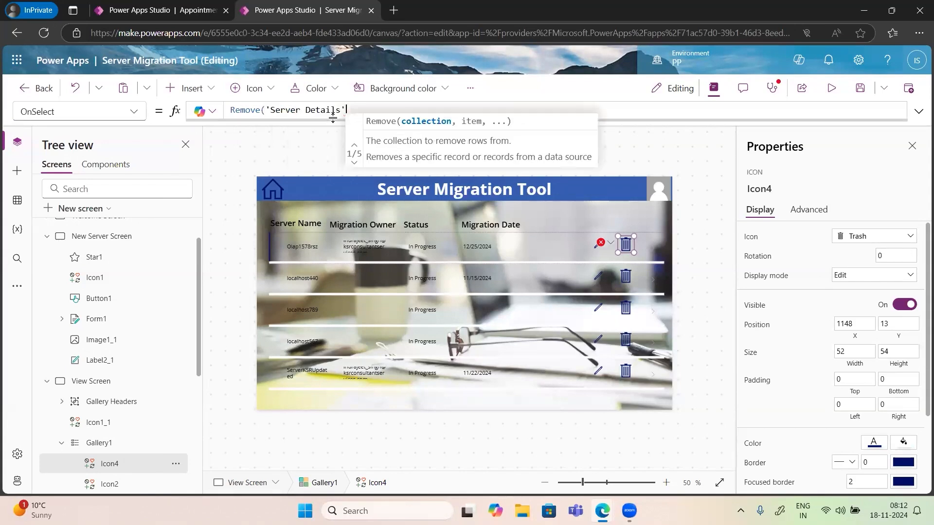
type(",")
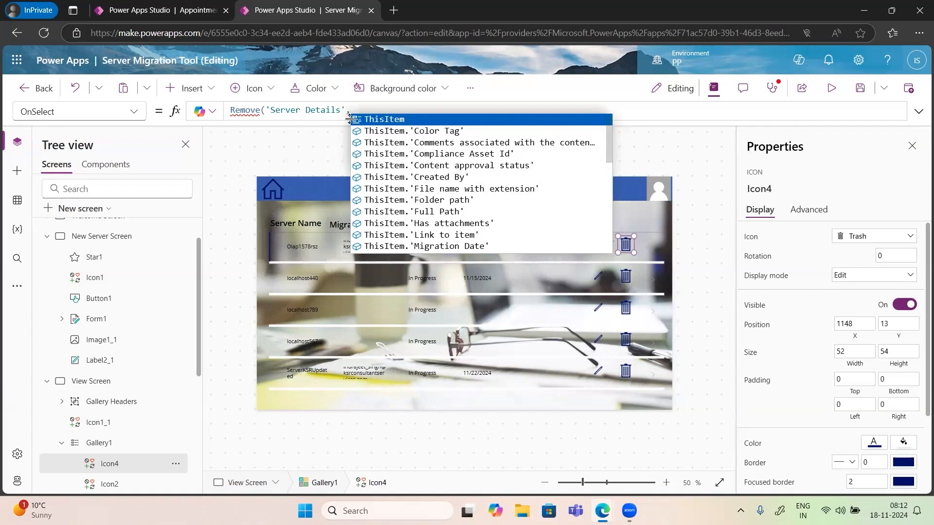
left_click(374, 118)
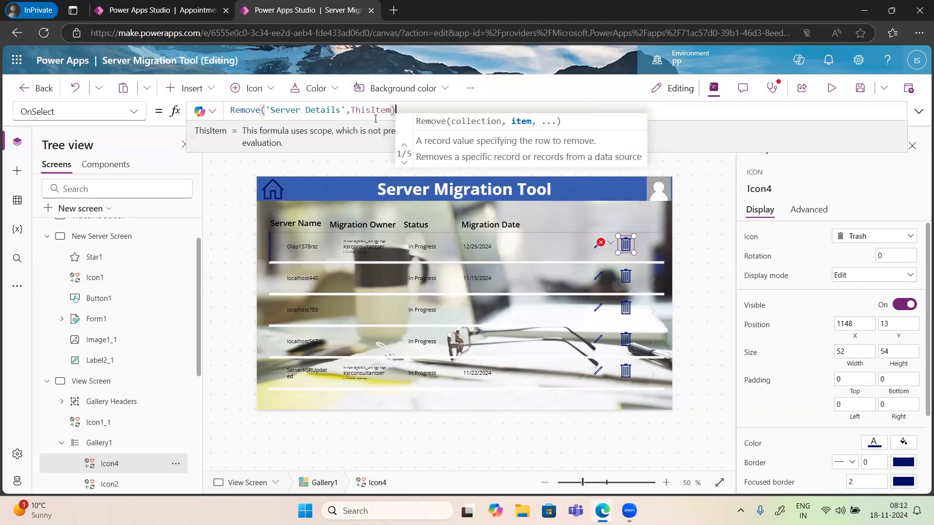
type(")")
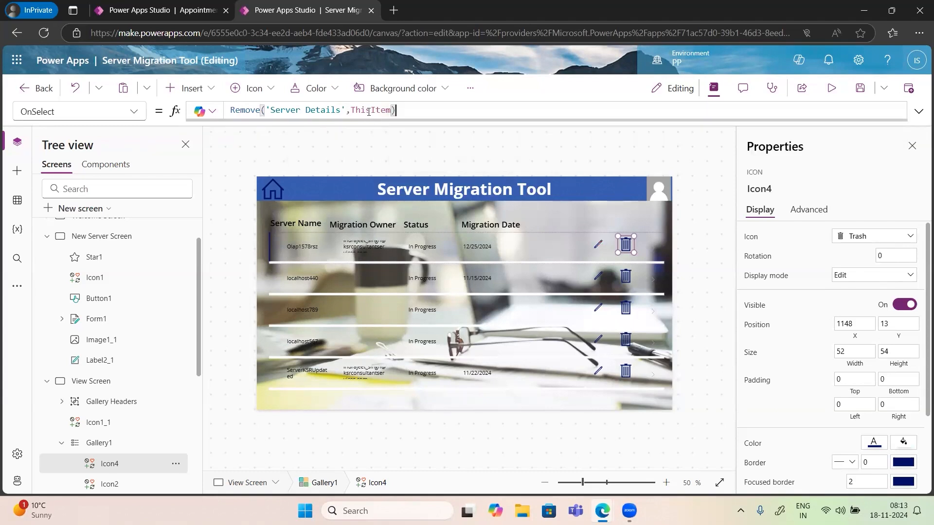
left_click_drag(412, 109, 230, 110)
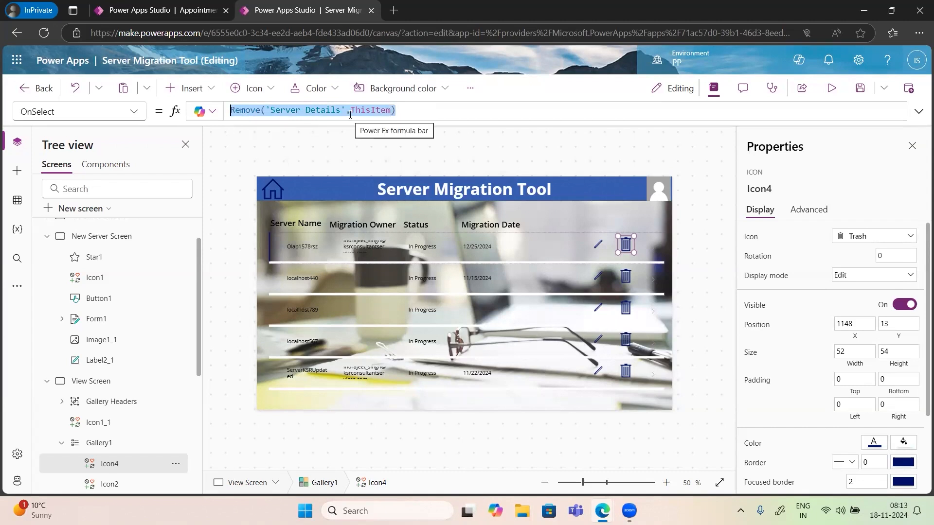
double_click(375, 110)
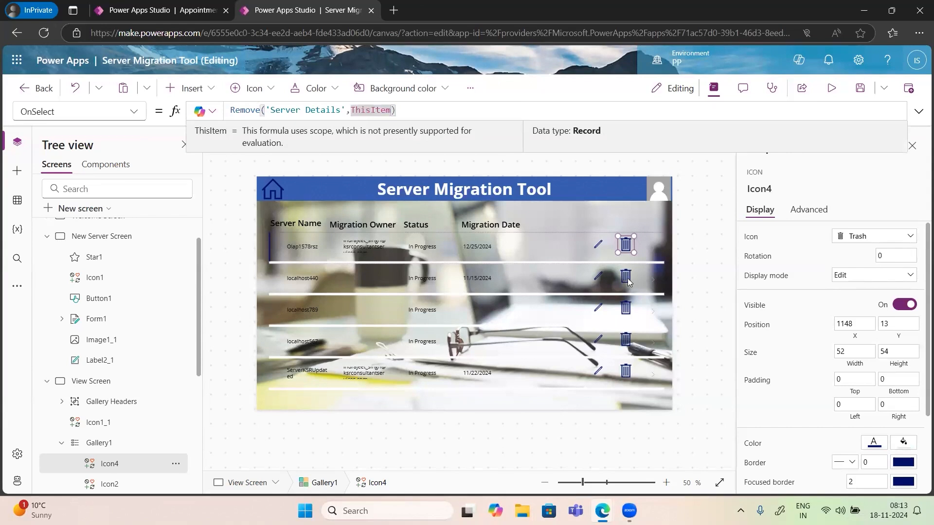
Append ; Notify("Record Deleted Successfully",NotificationType.Success) to the Trash icon's OnSelect formula.
type(";")
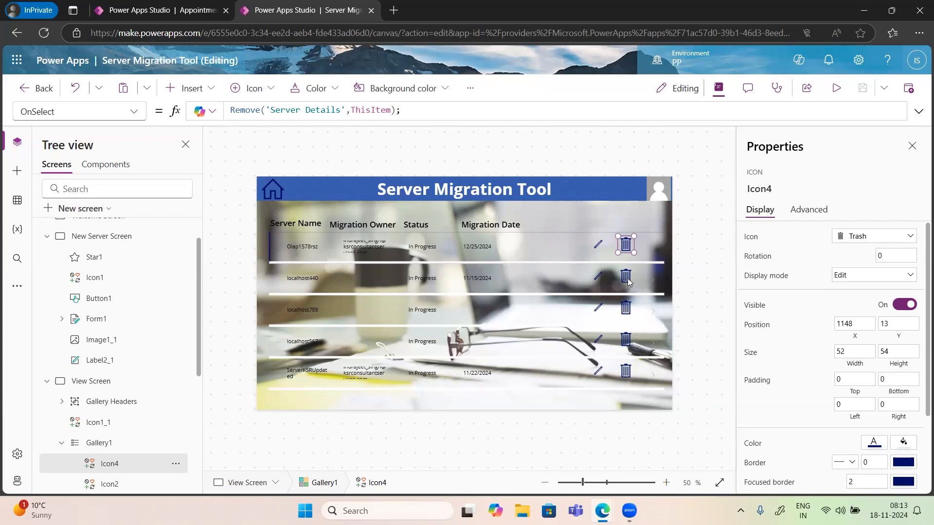
type("Notify(\"\"")
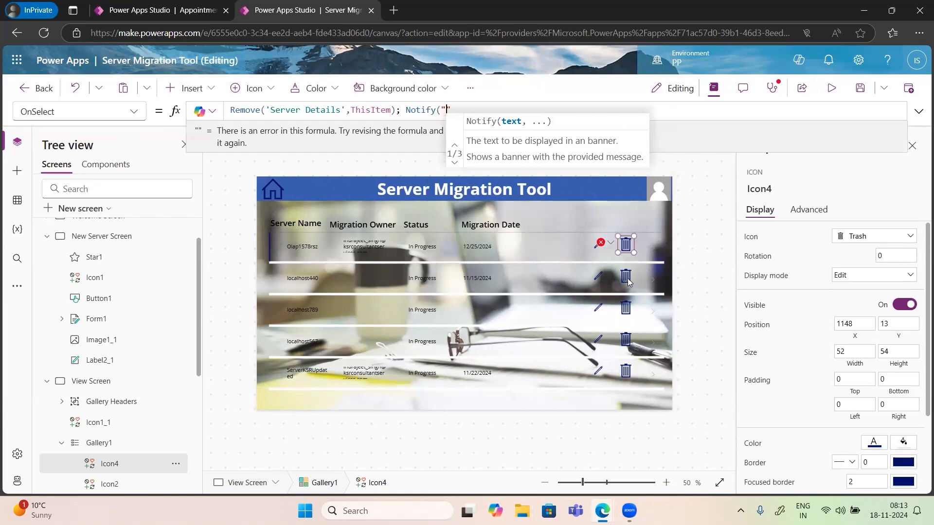
type("Record ")
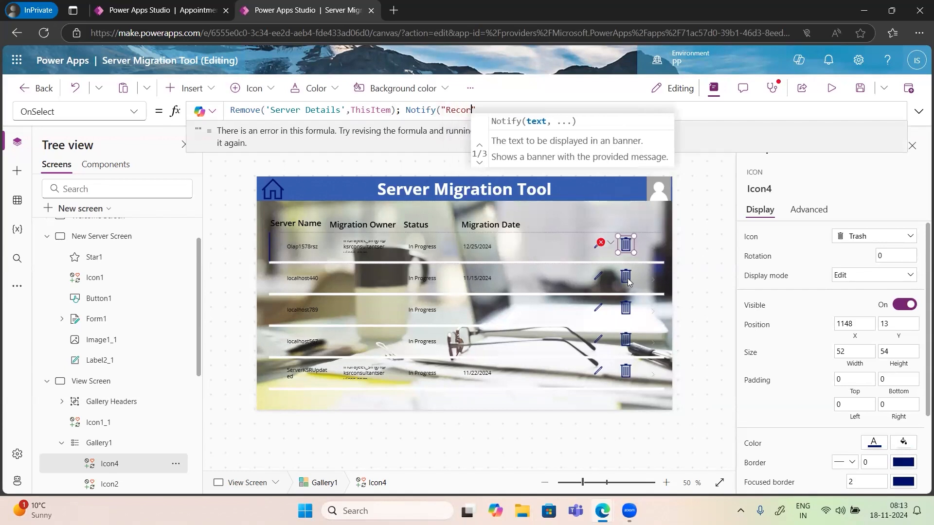
type("De")
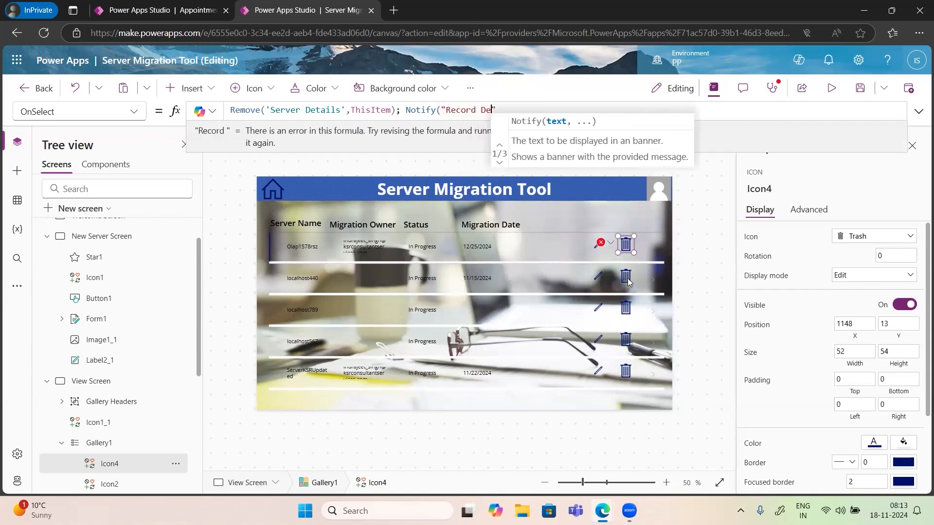
type("le")
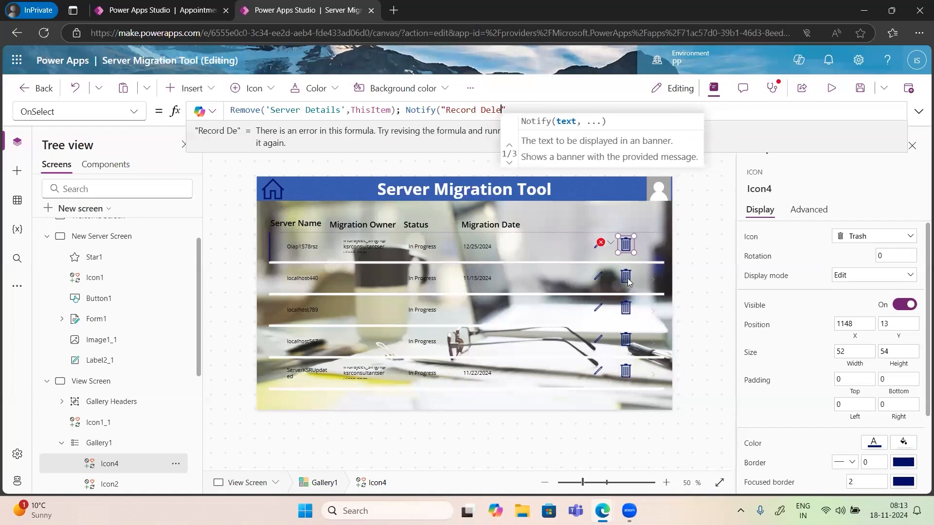
type("ted Suc")
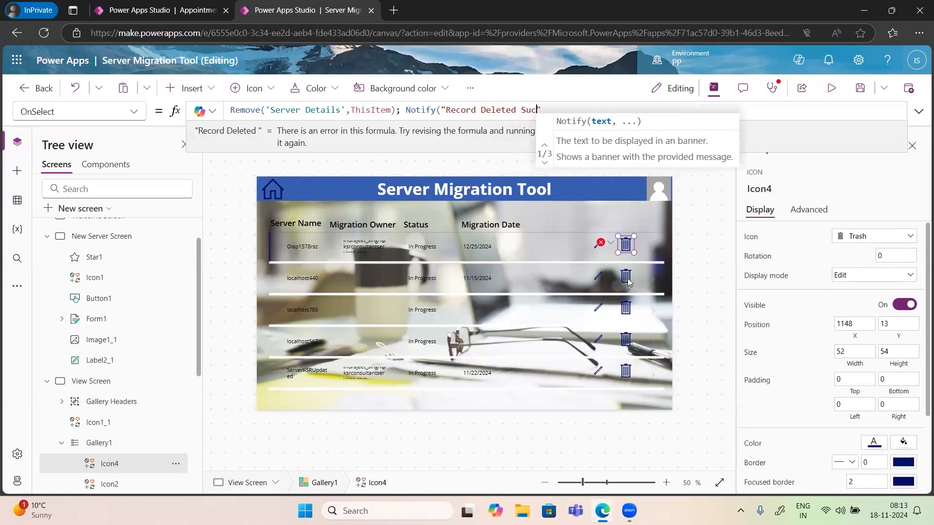
type("cessfully\"")
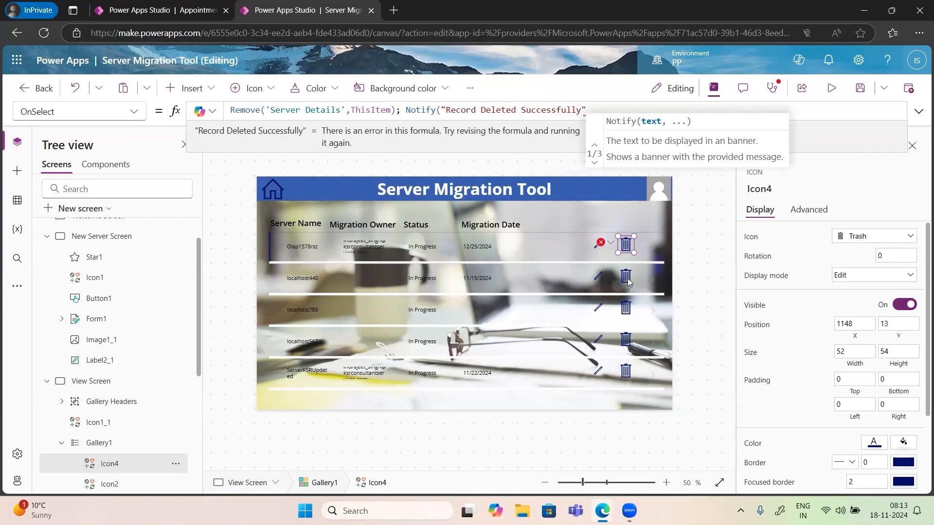
type(",")
key("Down")
key("Down")
key("Tab")
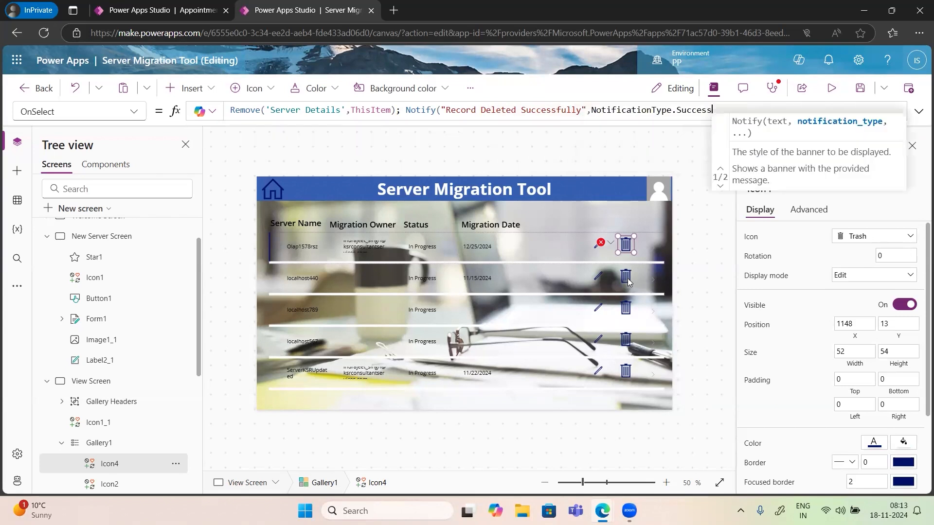
type(")")
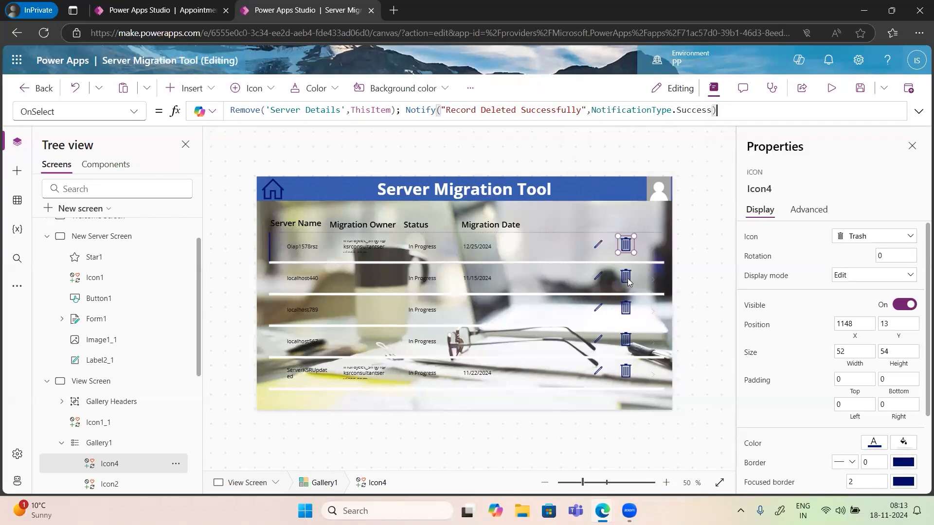
Preview the app on the server list, and switch to SharePoint to view the Server Details list.
left_click(831, 90)
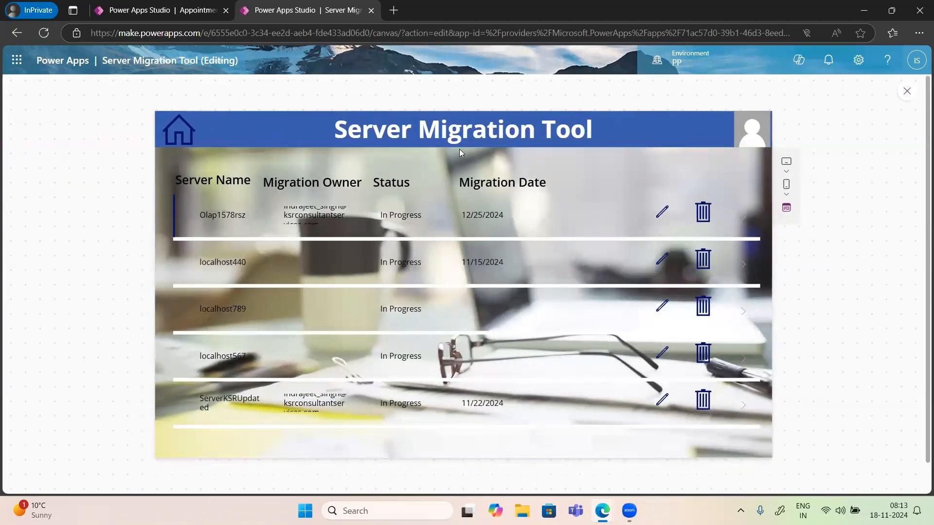
left_click(866, 10)
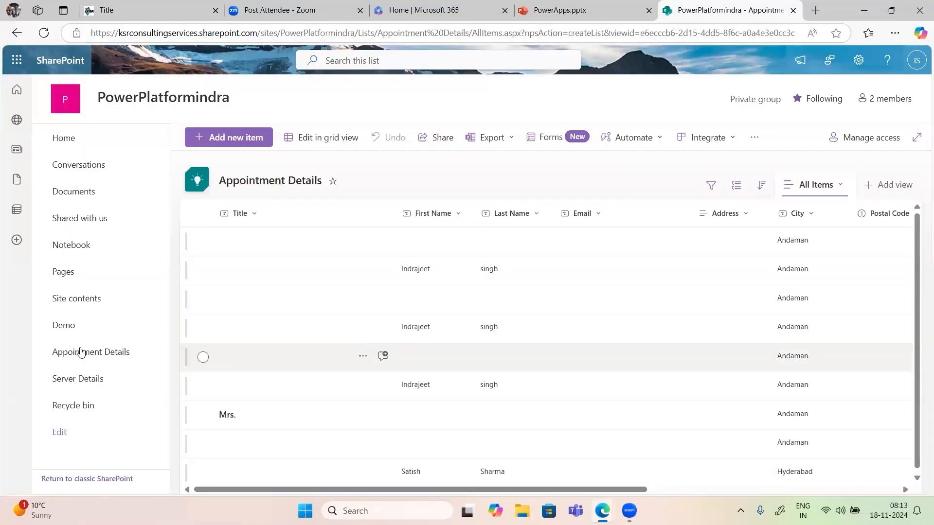
left_click(75, 374)
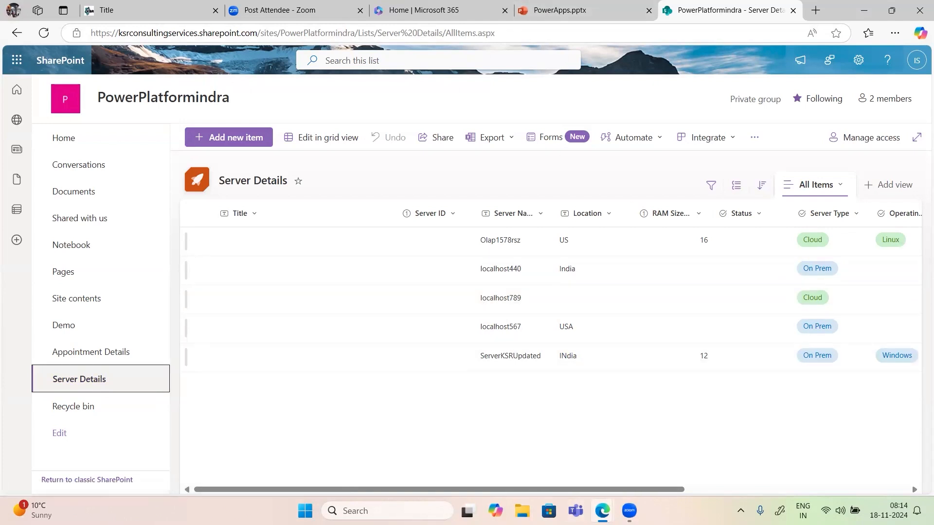
Switch back to the Power Apps preview and delete the localhost789 record with its Trash icon.
mouse_move(602, 511)
left_click(690, 467)
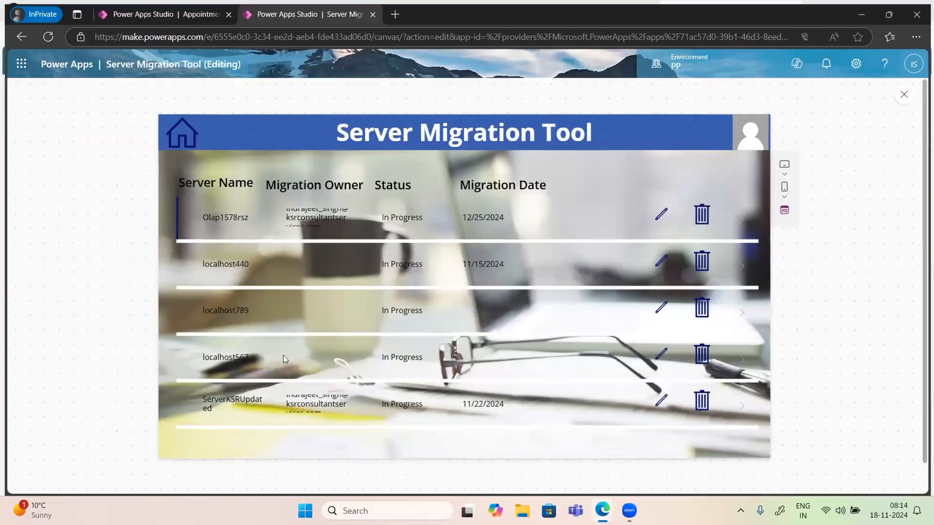
left_click(703, 308)
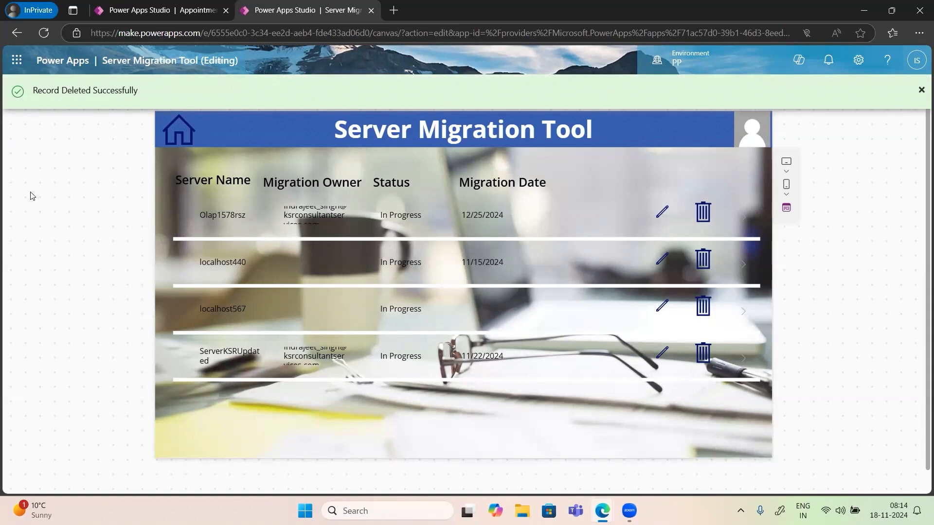
Switch to SharePoint and refresh the Server Details list to verify the deletion, and view the Agenda slide in PowerApps.pptx.
left_click(919, 91)
left_click(864, 10)
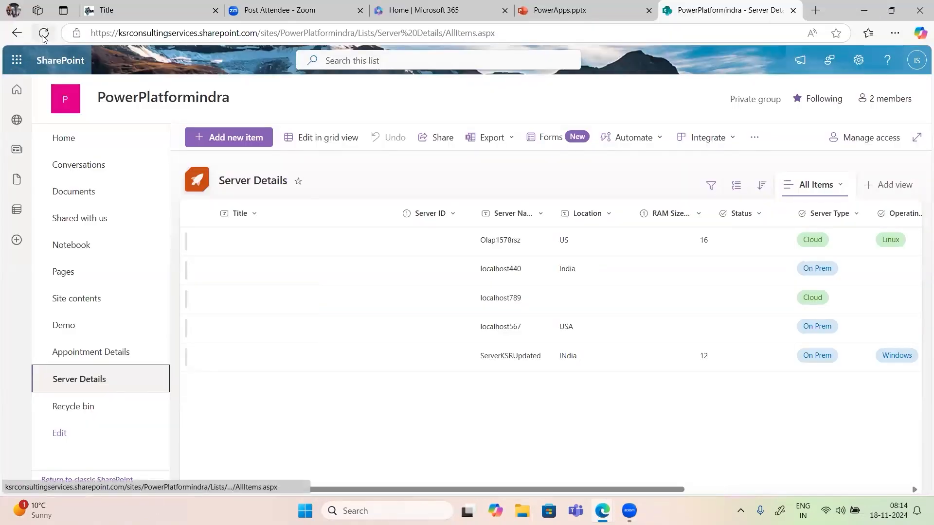
left_click(43, 34)
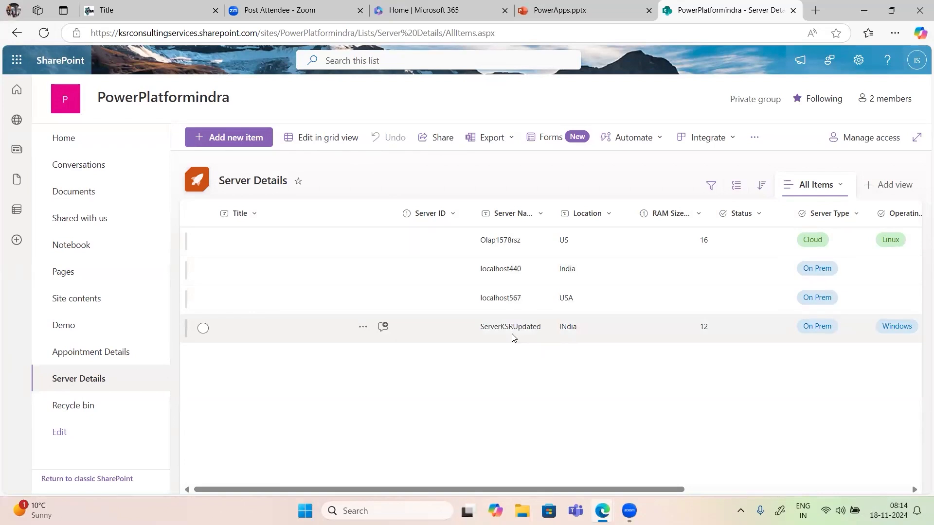
left_click(560, 10)
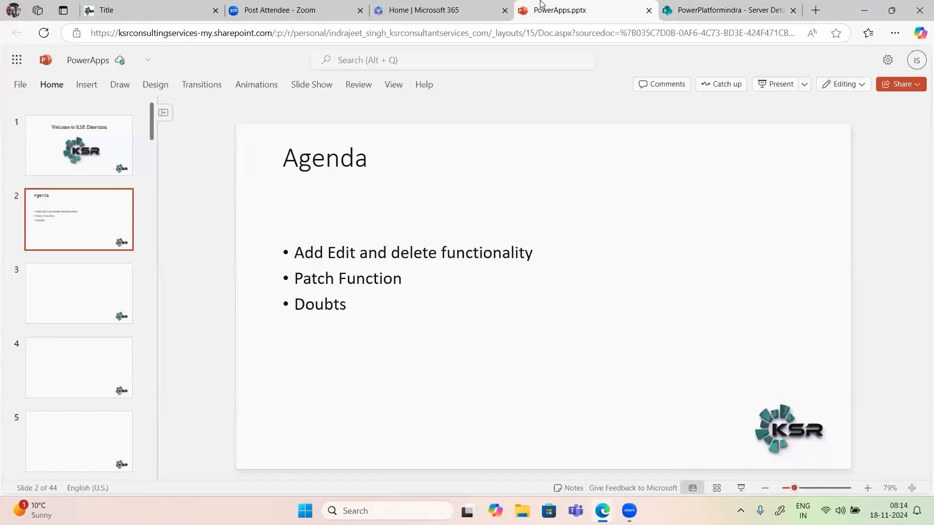
left_click(742, 4)
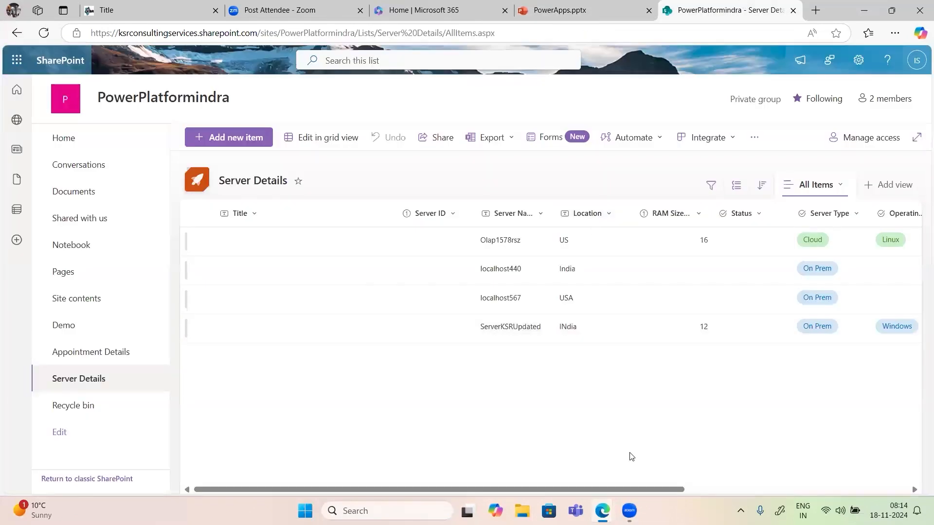
Switch back to Power Apps Studio, and exit the app preview to resume editing the View Screen.
mouse_move(602, 510)
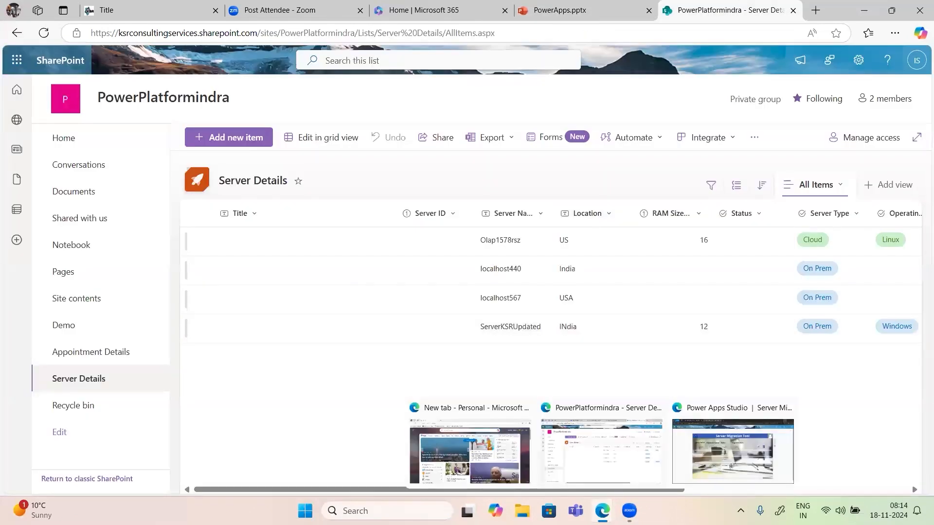
left_click(740, 446)
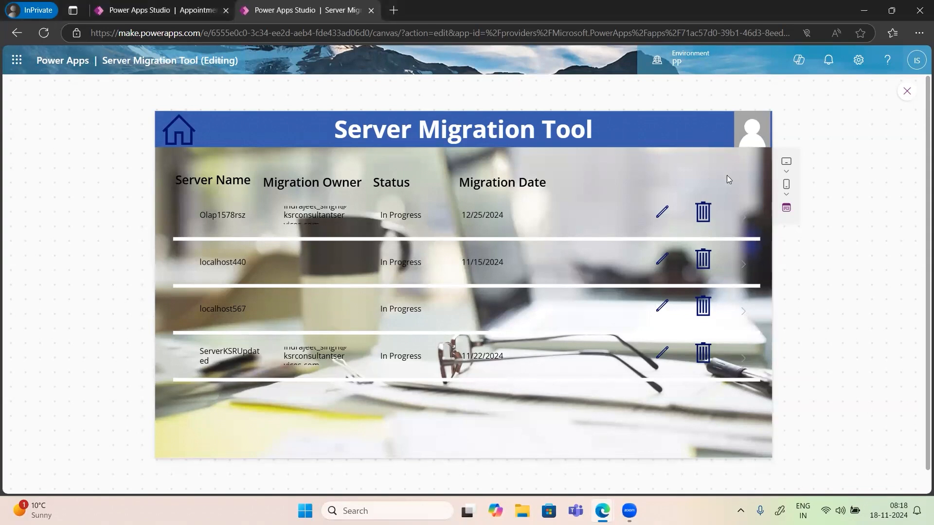
left_click(906, 92)
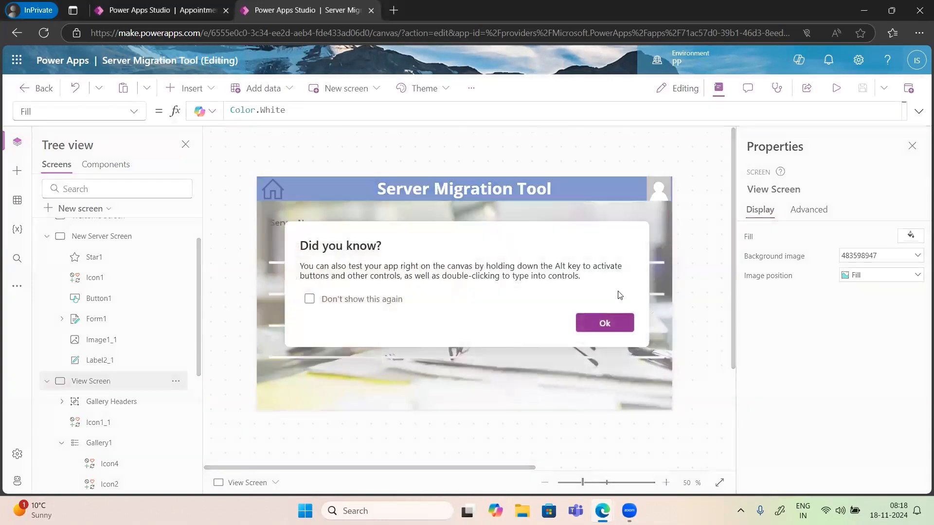
left_click(602, 328)
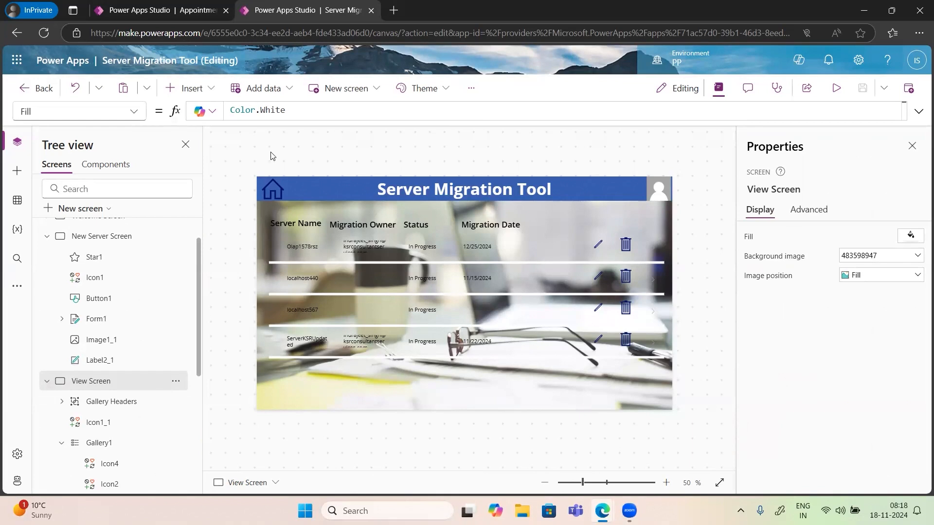
Insert a Drop down control on the View Screen and place it above the gallery's edit and trash icons, at about X 950, Y 92.
left_click(200, 95)
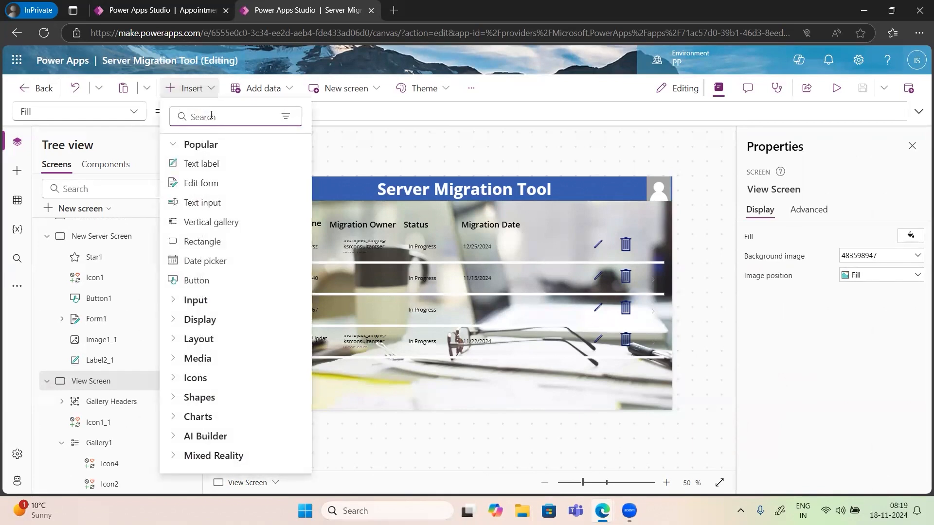
type("Drop")
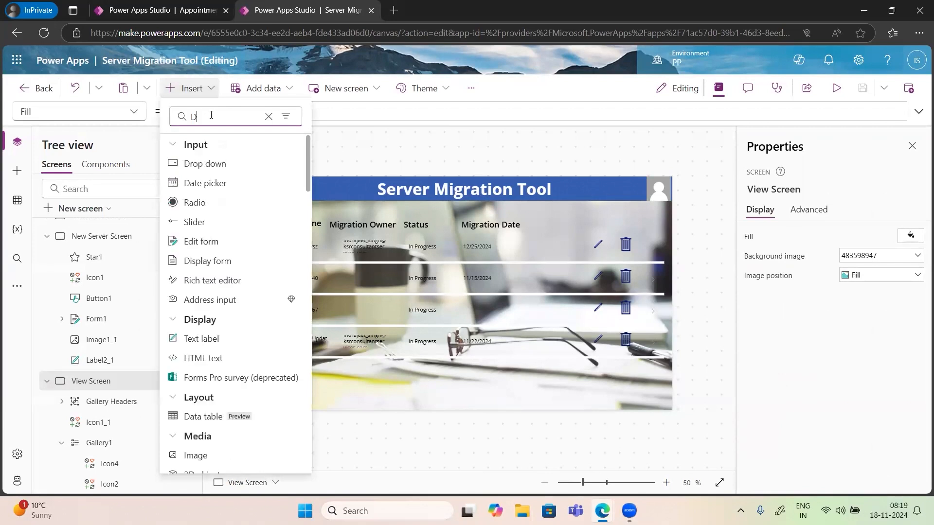
left_click(215, 165)
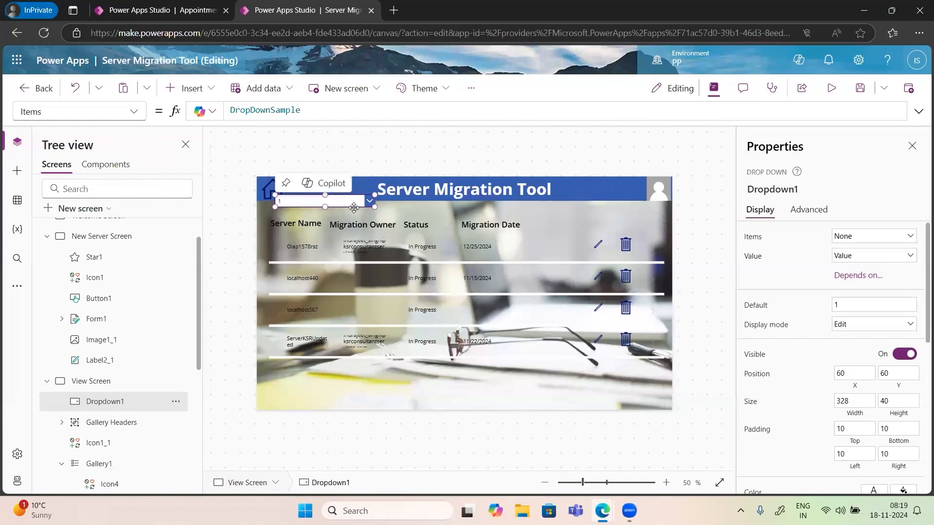
left_click_drag(347, 202, 353, 203)
left_click_drag(583, 215, 618, 211)
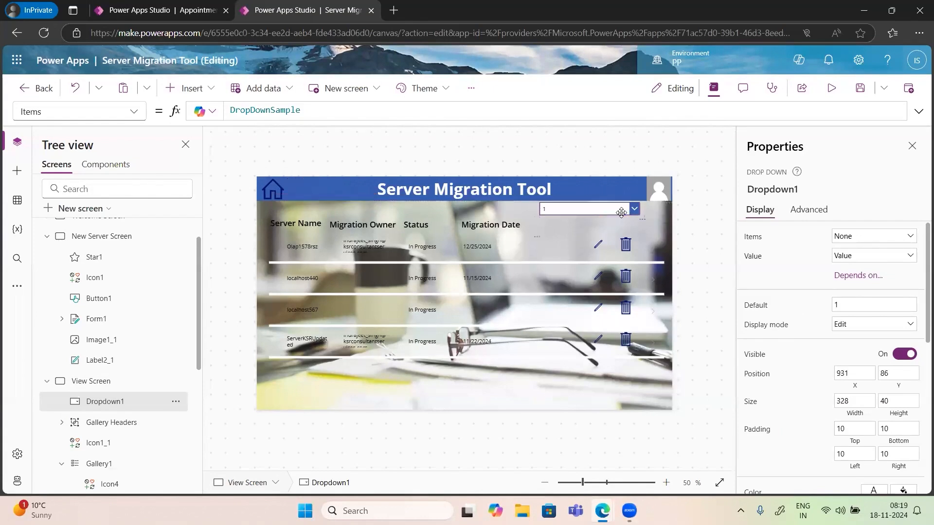
Set the Items property of Dropdown1 to 'Server Details'.
left_click(135, 114)
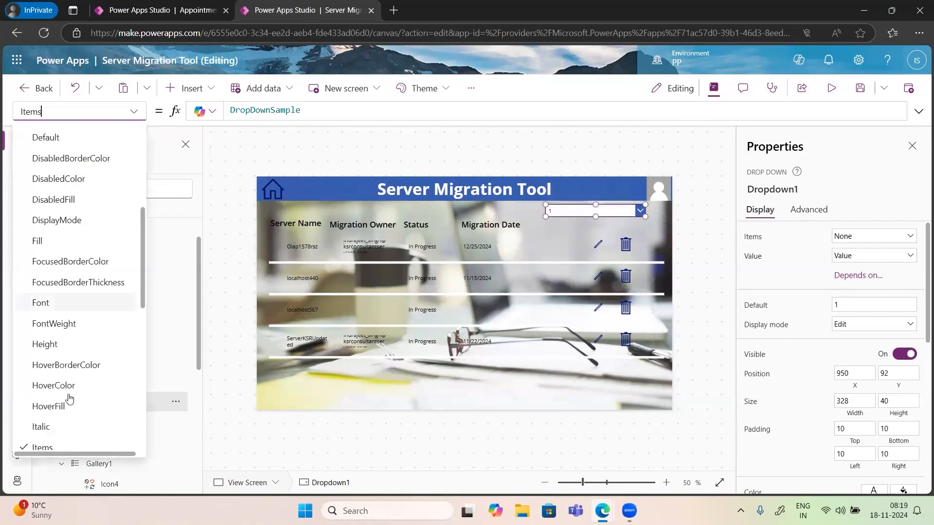
scroll(43, 439, "down", 2)
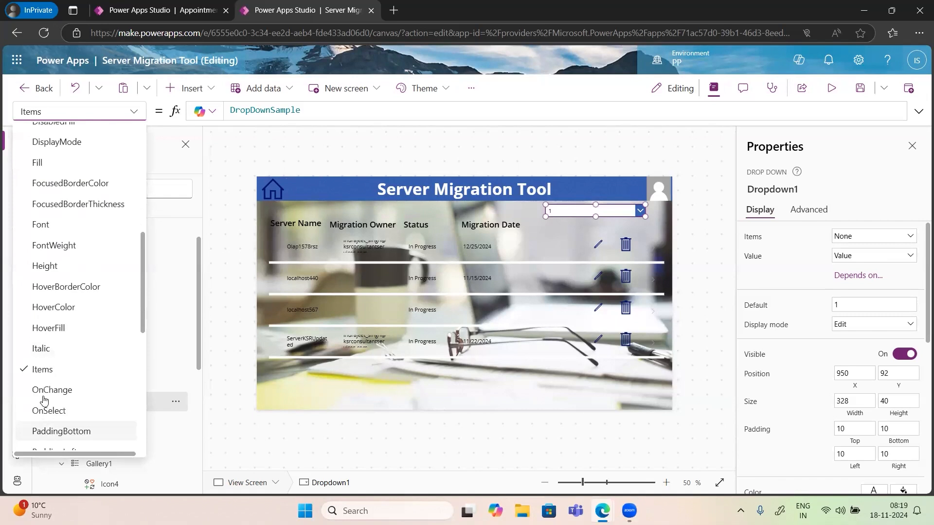
left_click(42, 369)
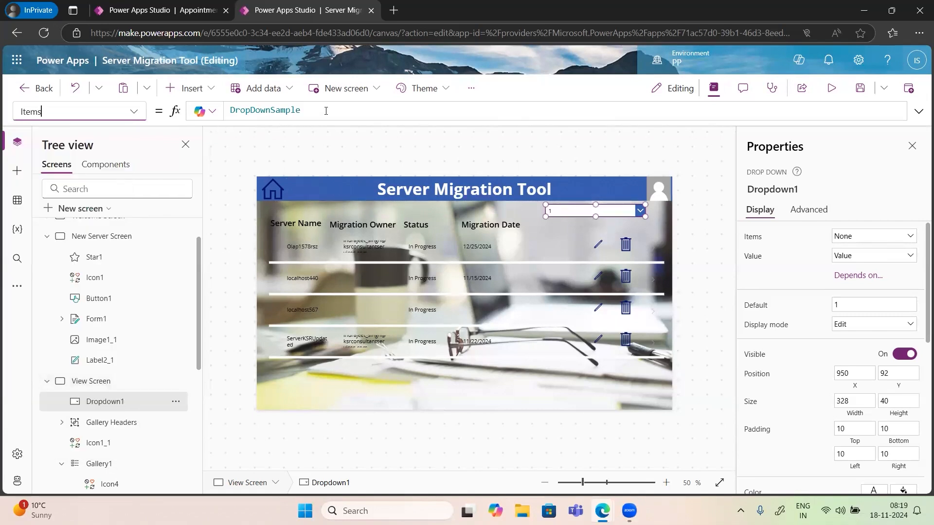
left_click_drag(325, 110, 171, 114)
key("BackSpace")
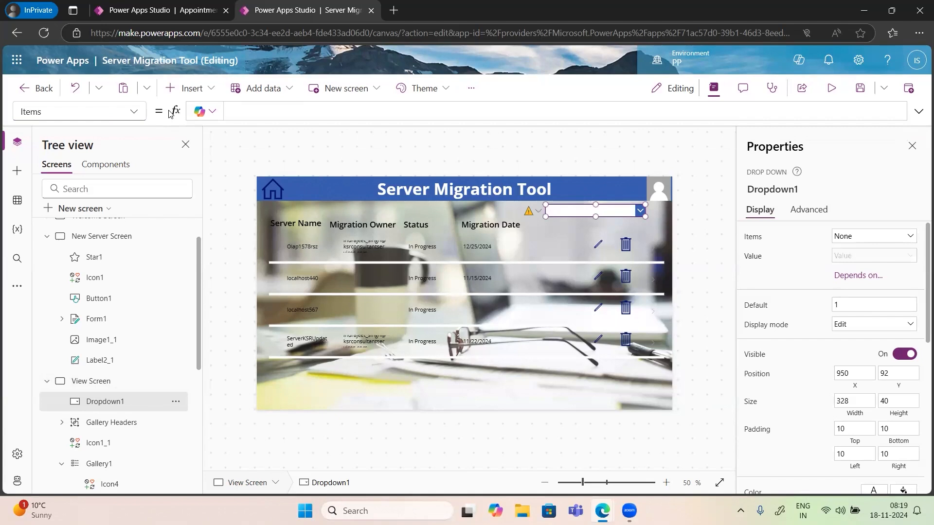
type("Server")
key("Return")
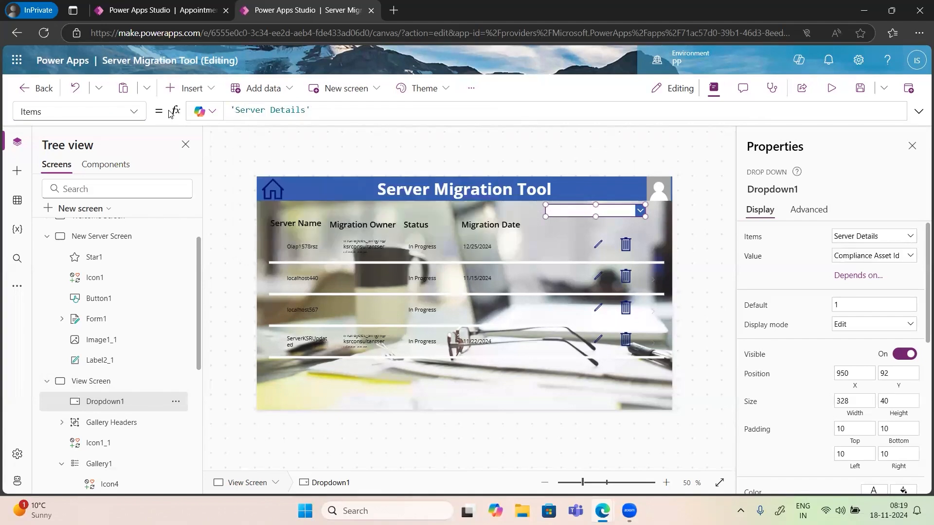
key("BackSpace")
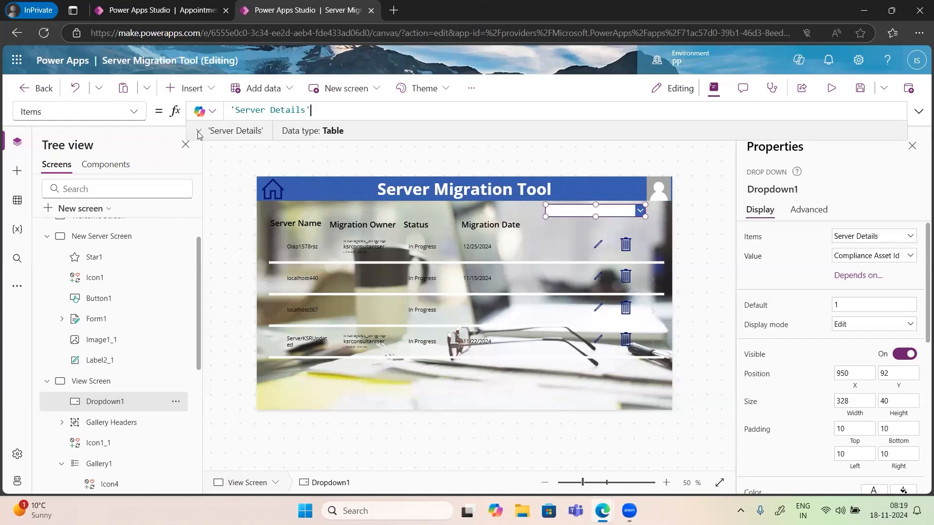
Examine the table of records and columns returned by the dropdown's 'Server Details' Items formula.
left_click(198, 132)
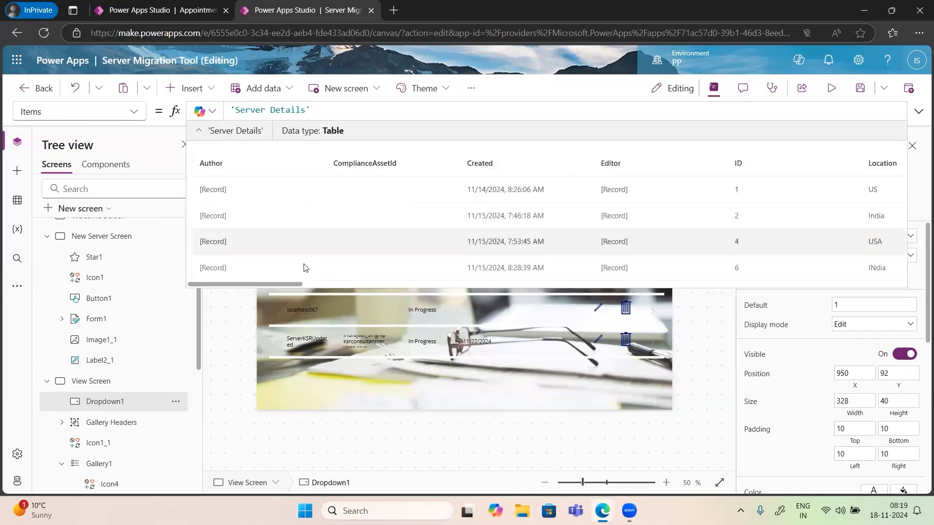
left_click_drag(272, 283, 367, 290)
left_click_drag(620, 290, 590, 284)
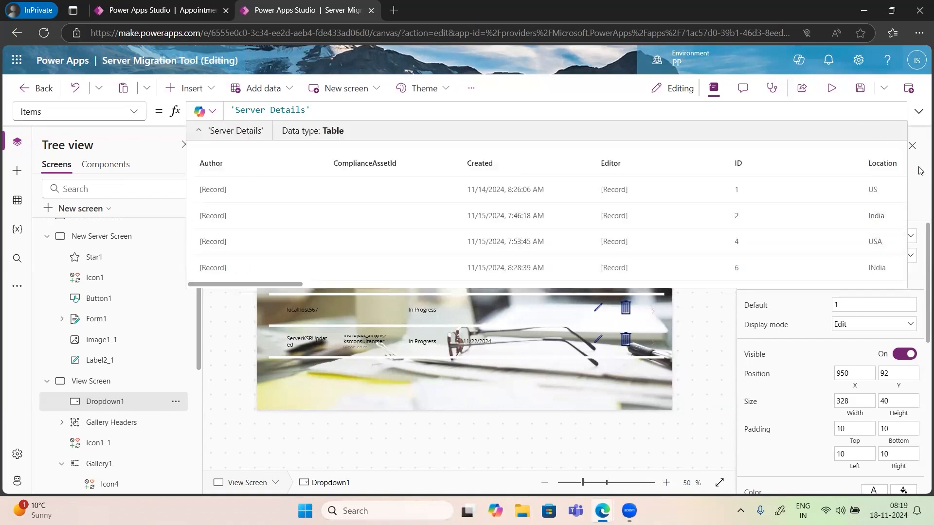
Set the dropdown's displayed Value field to Server Name.
left_click(893, 262)
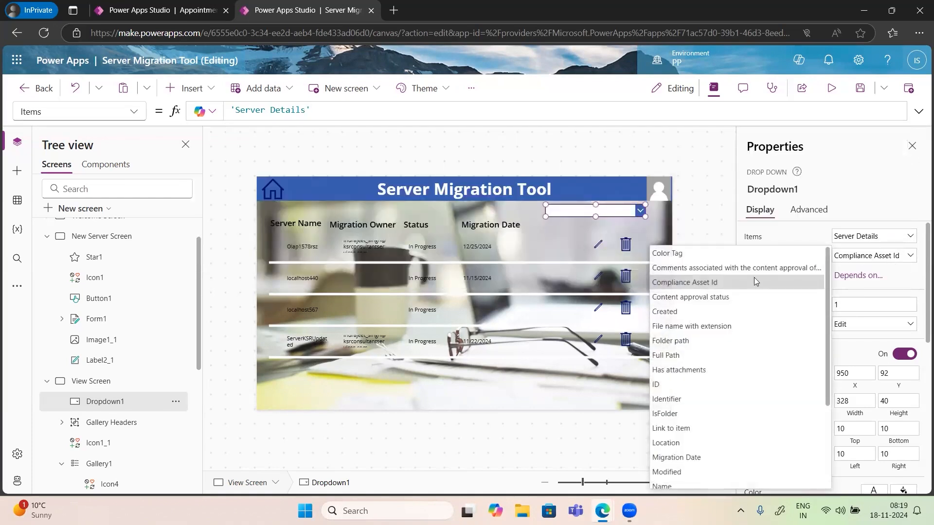
scroll(691, 377, "down", 1)
scroll(691, 377, "down", 3)
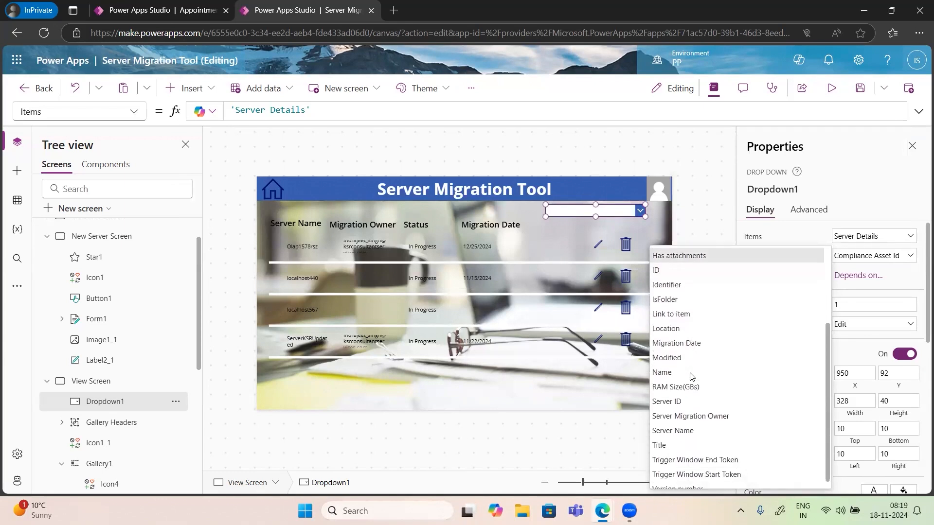
left_click(682, 424)
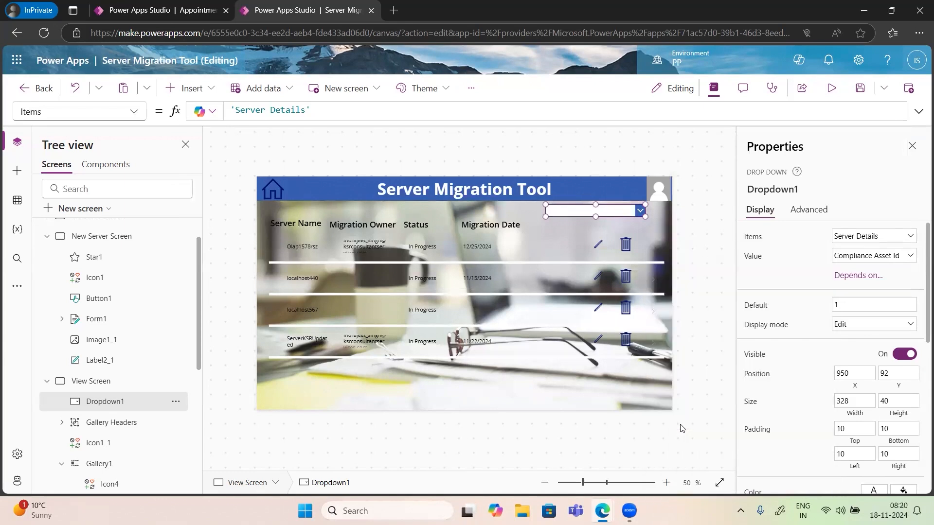
Preview the app and test the server dropdown with localhost440, localhost567, ServerKSRUpdated and localhost440 again, and exit the preview.
left_click(830, 89)
left_click(724, 166)
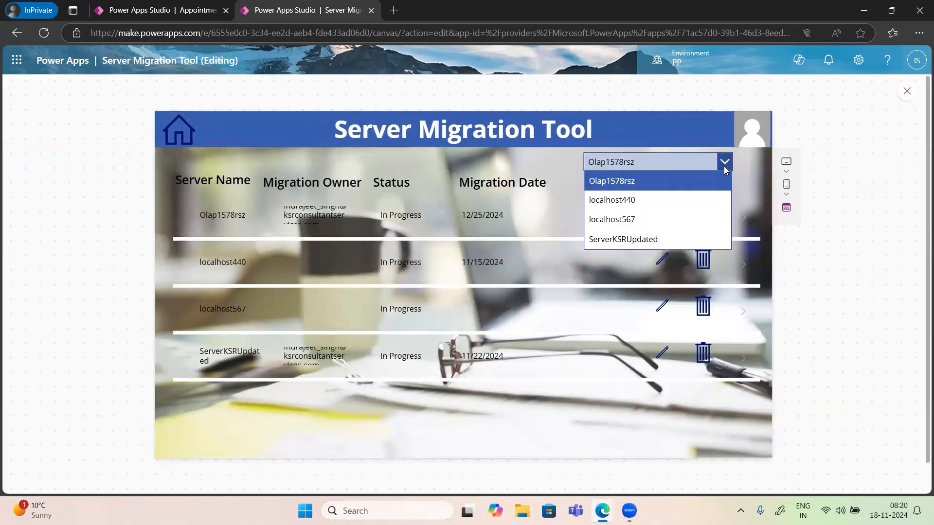
left_click(635, 202)
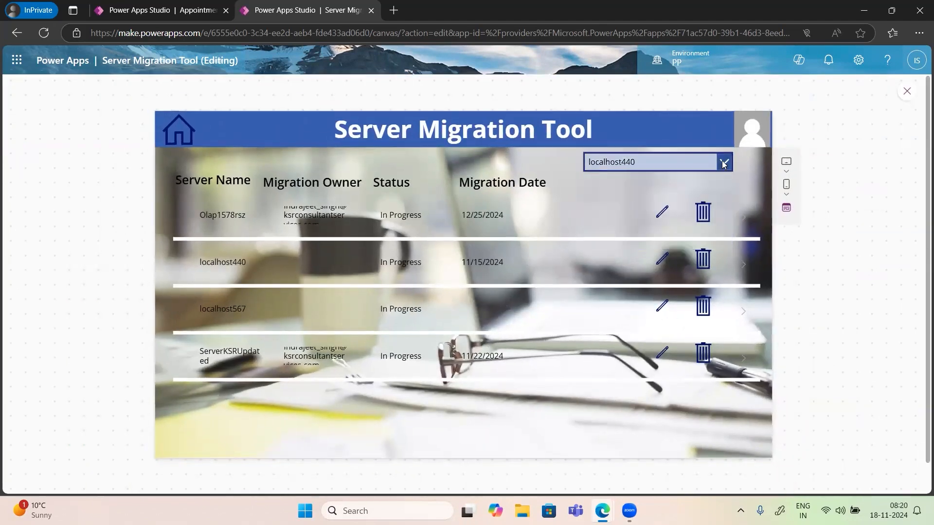
left_click(627, 162)
left_click(632, 222)
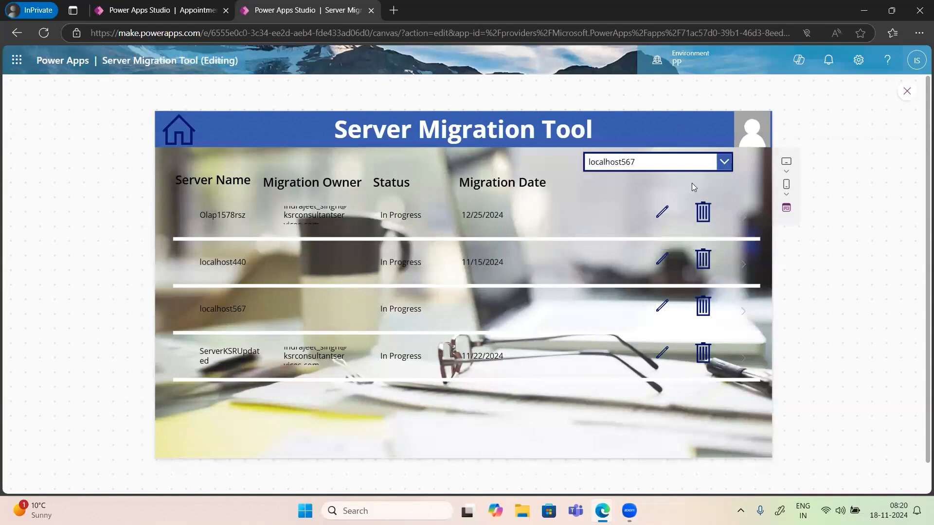
left_click(723, 167)
left_click(603, 235)
left_click(720, 162)
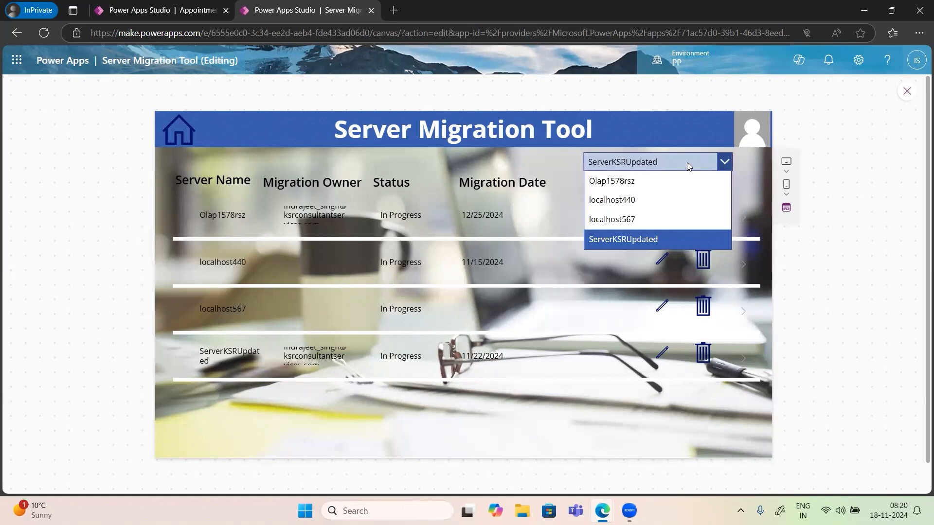
left_click(657, 206)
left_click(910, 101)
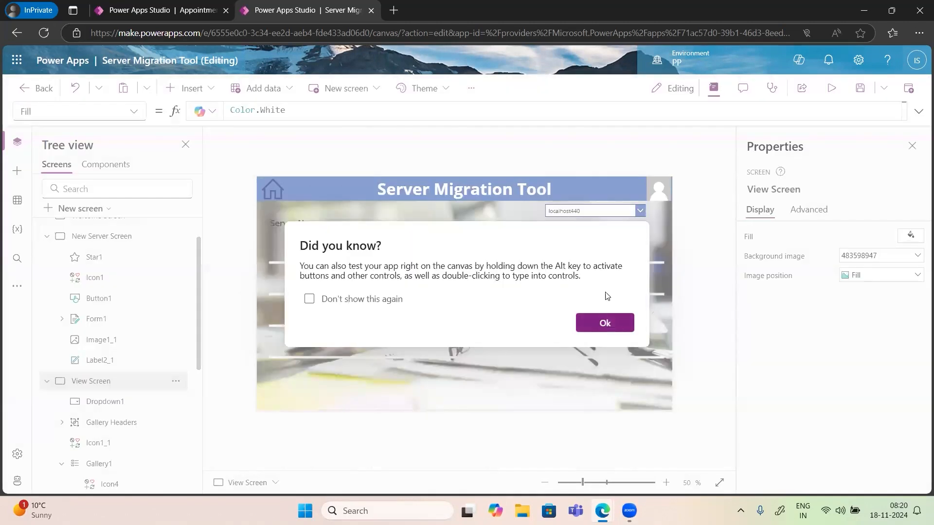
left_click(603, 323)
Preview the app again and choose Olap1578rsz and localhost567 in turn in the server dropdown.
left_click(830, 88)
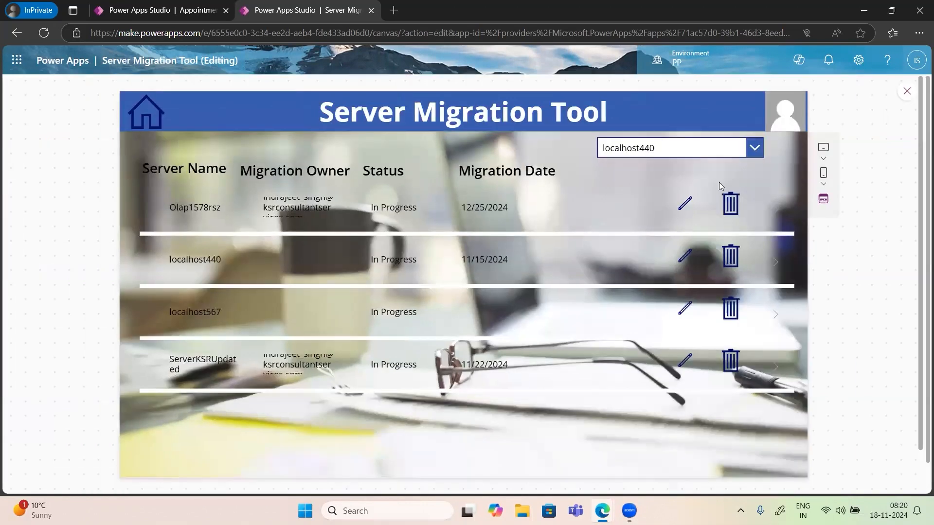
left_click(723, 163)
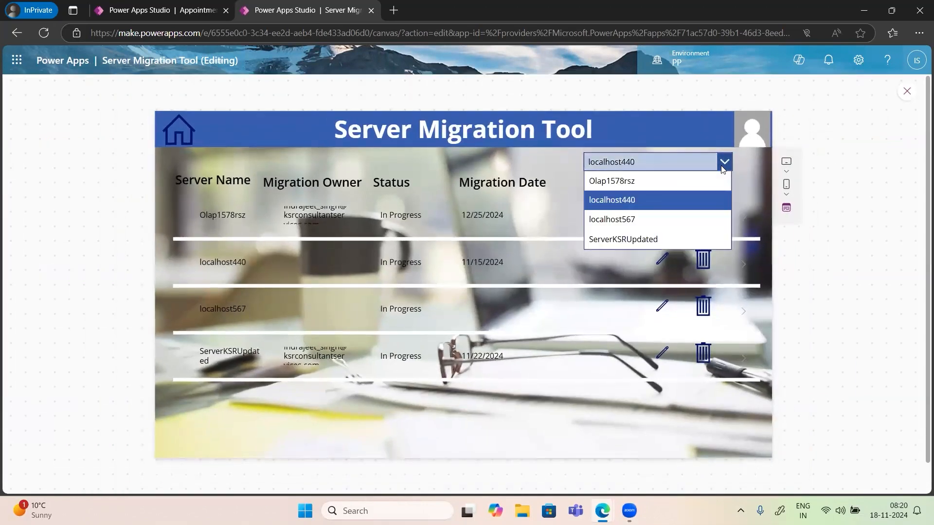
left_click(629, 176)
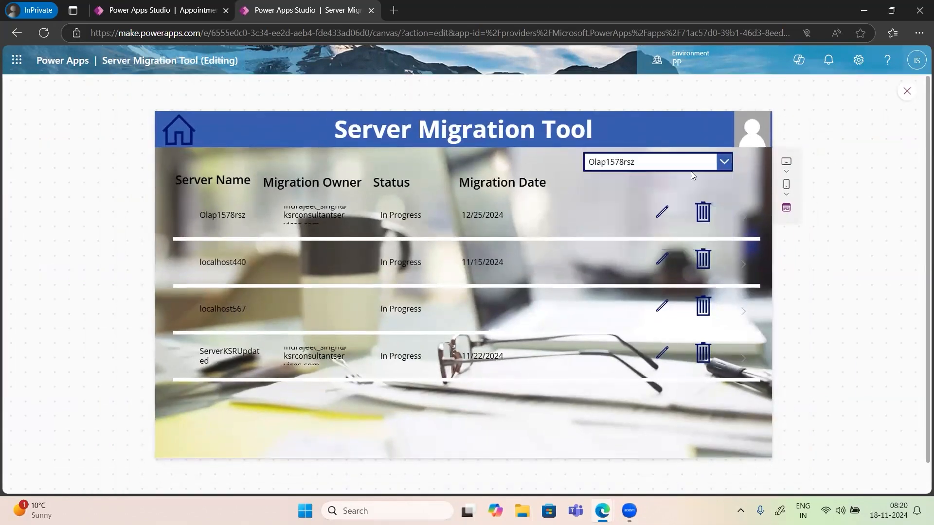
left_click(716, 161)
left_click(615, 212)
left_click(479, 75)
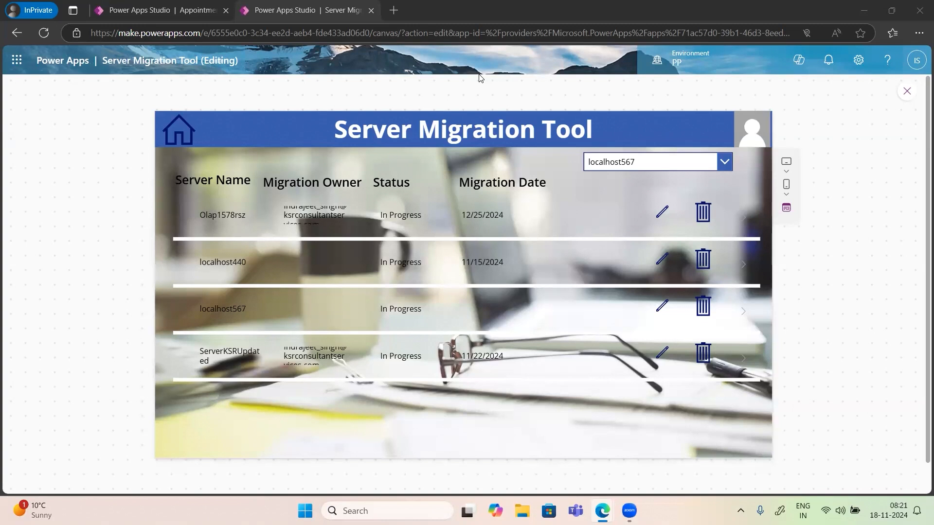
Choose ServerKSRUpdated in the previewed server dropdown, and review its list of server names.
left_click(724, 163)
left_click(611, 240)
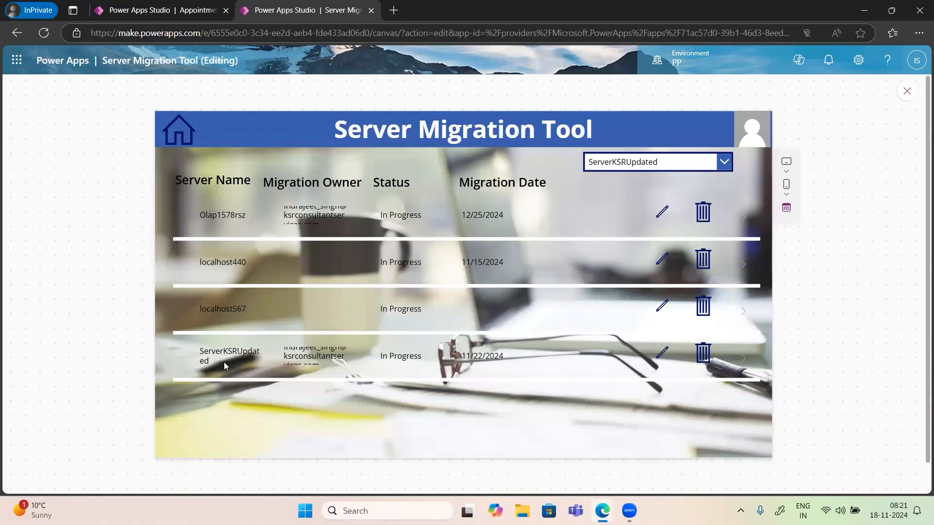
left_click(344, 62)
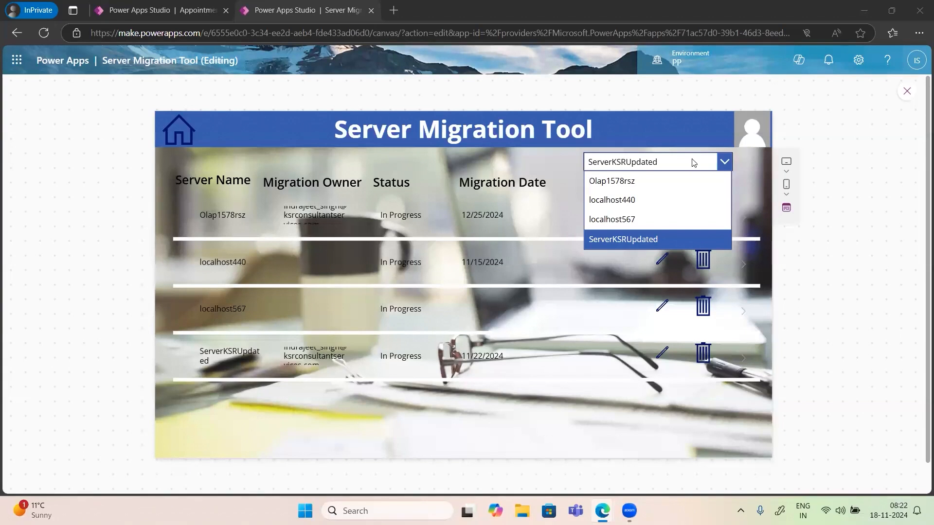
left_click(633, 166)
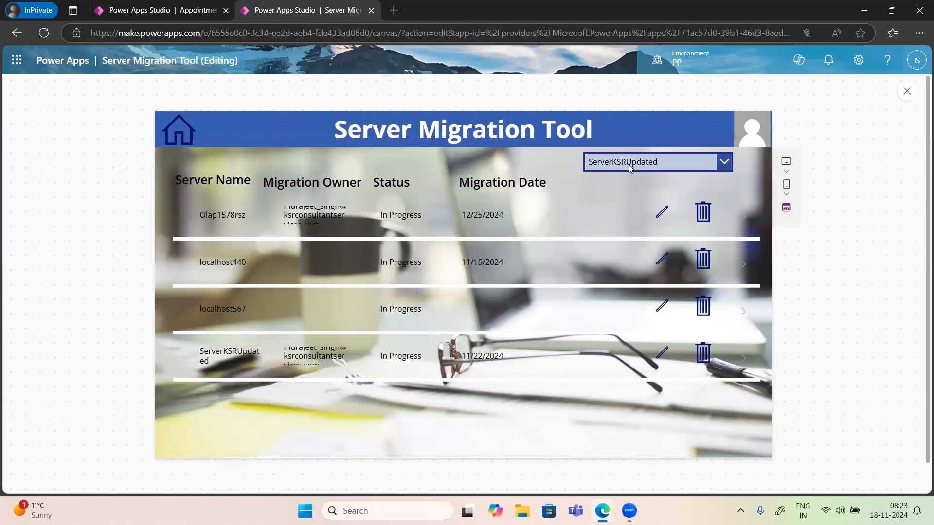
Choose localhost440 in the previewed server dropdown and exit the preview.
left_click(724, 164)
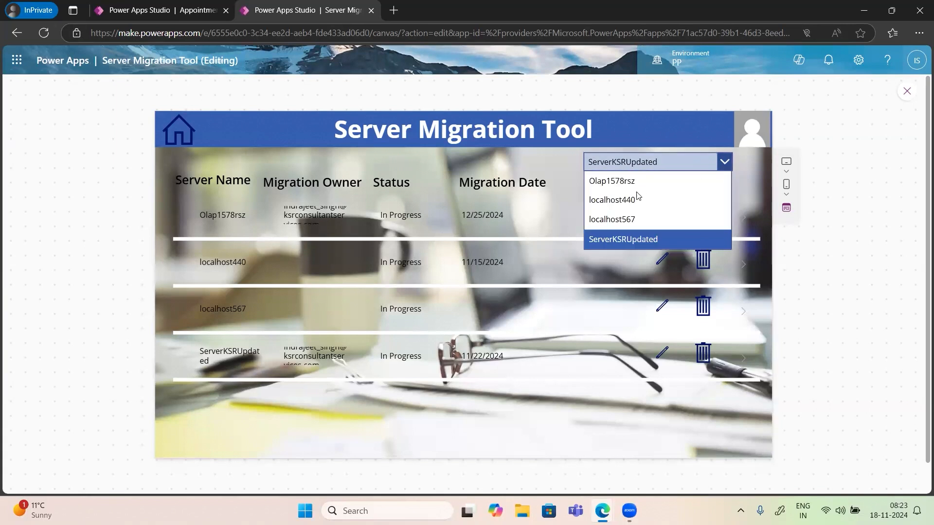
left_click(638, 197)
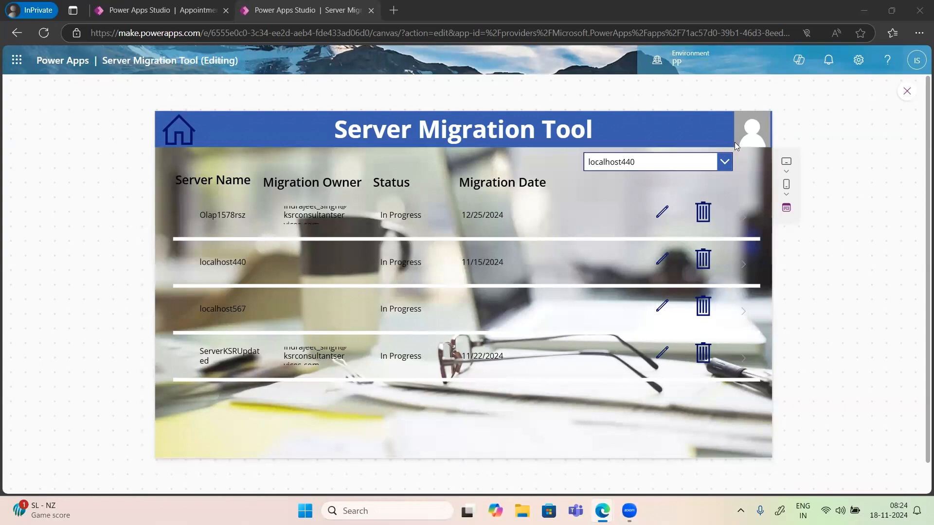
left_click(906, 91)
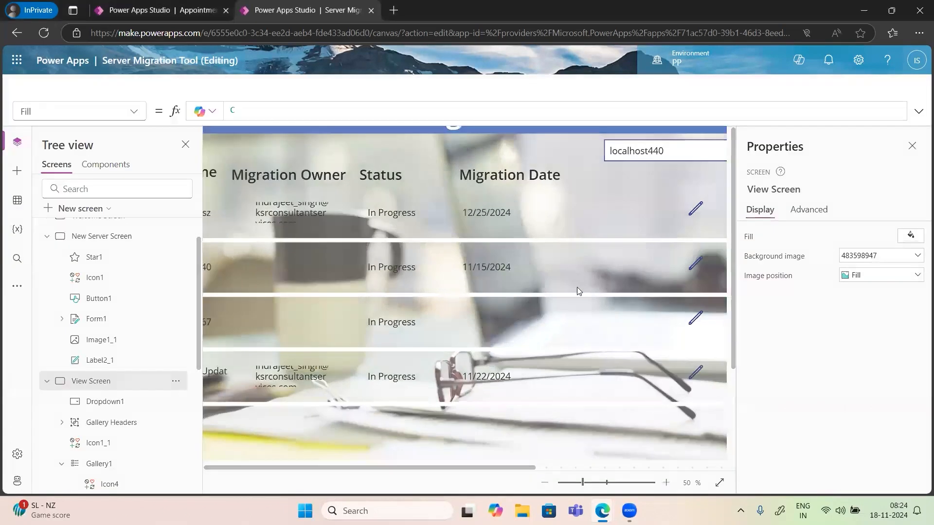
Select the whole Gallery1 control on the View Screen.
left_click(595, 325)
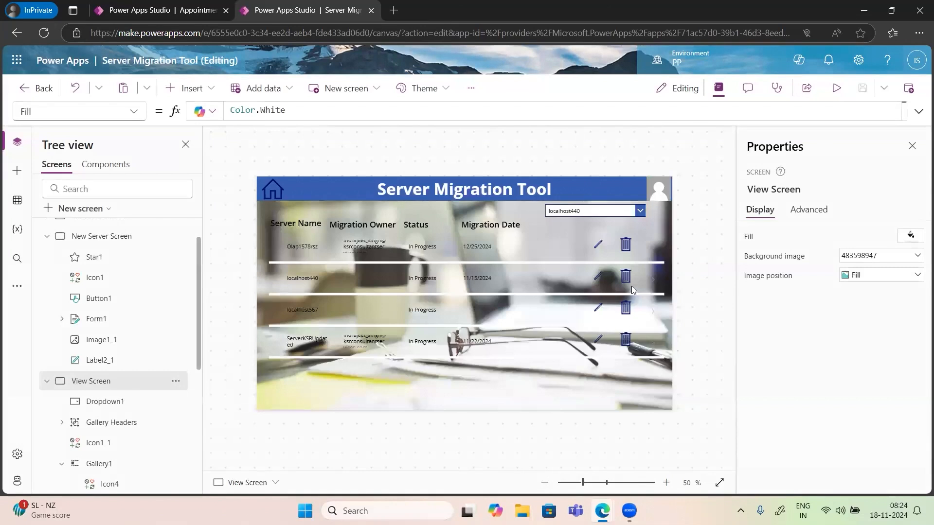
left_click(654, 246)
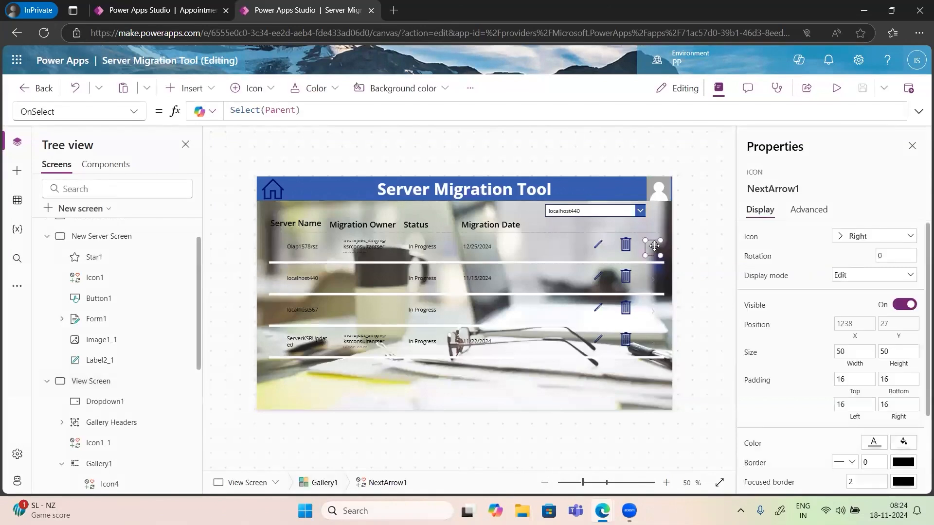
left_click(641, 212)
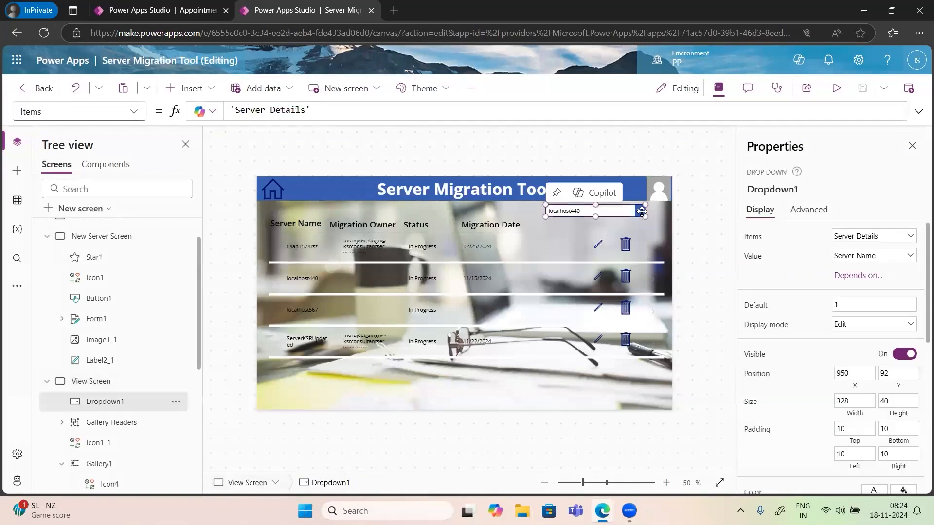
left_click(657, 247)
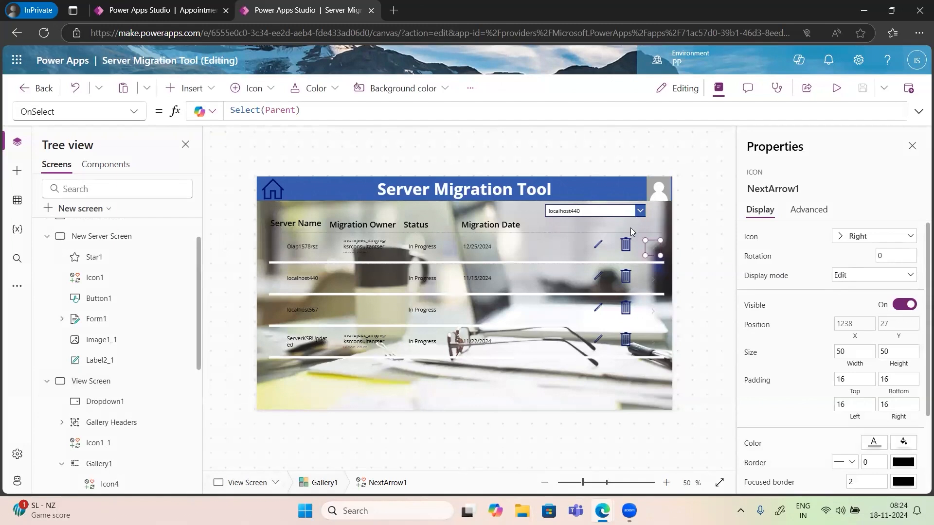
left_click(274, 237)
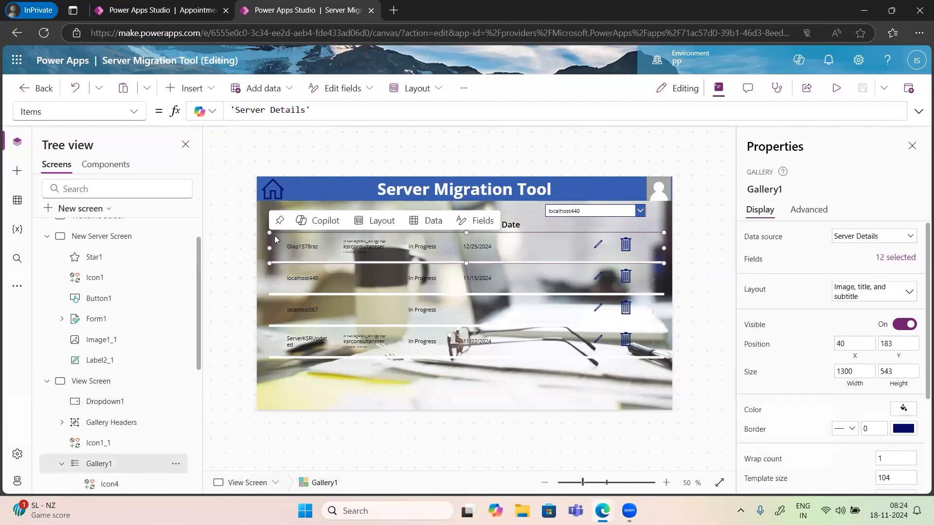
left_click(99, 465)
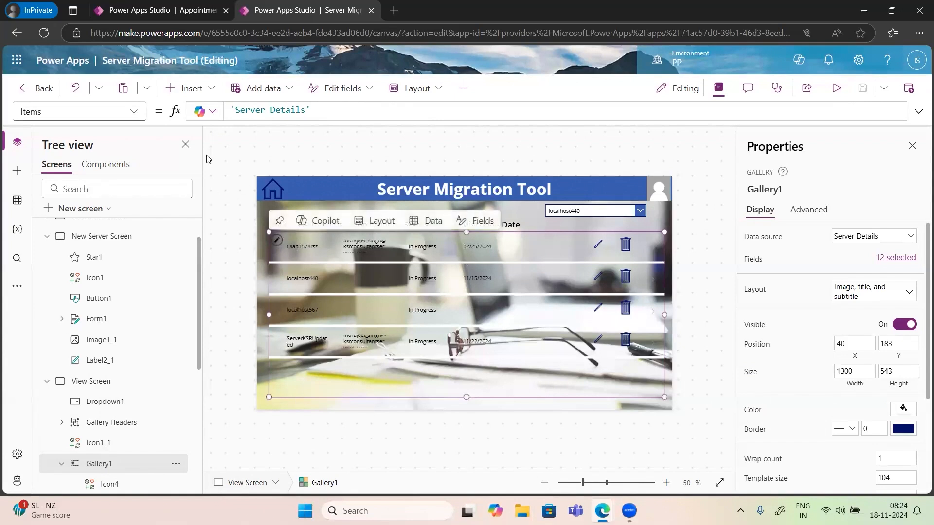
Look through Gallery1's list of properties and return to its Items formula.
left_click(132, 115)
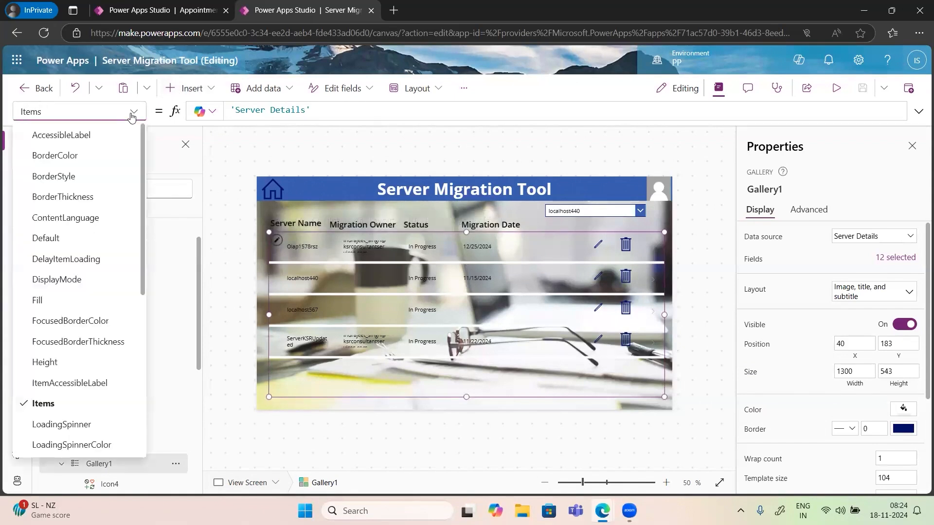
scroll(49, 328, "down", 6)
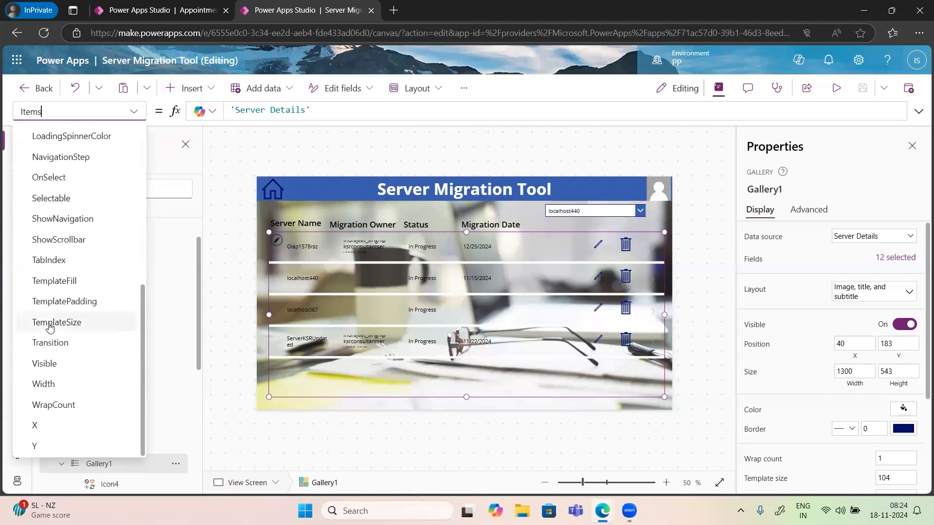
left_click(238, 111)
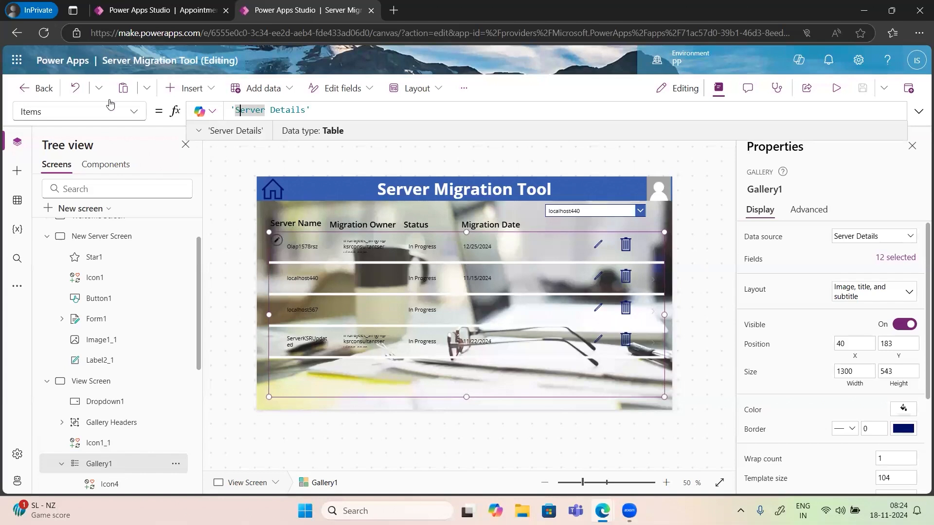
left_click(143, 114)
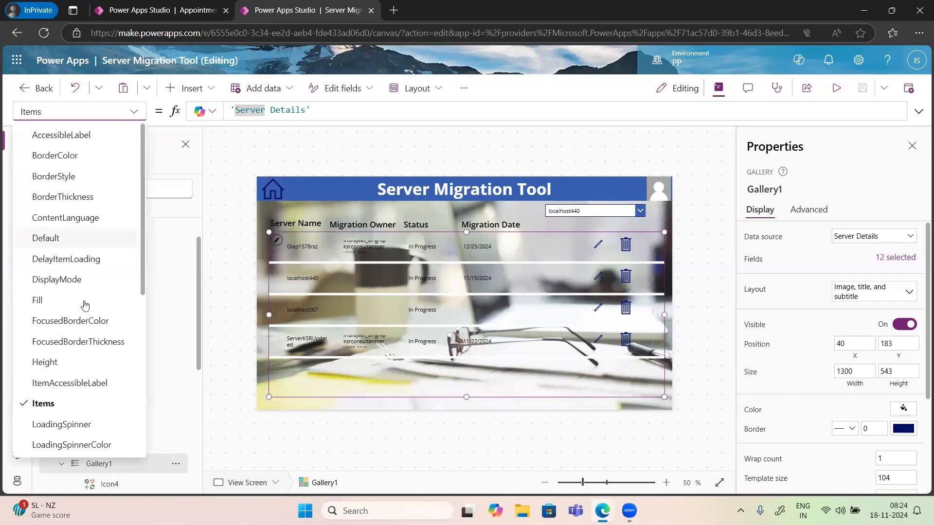
scroll(85, 305, "down", 6)
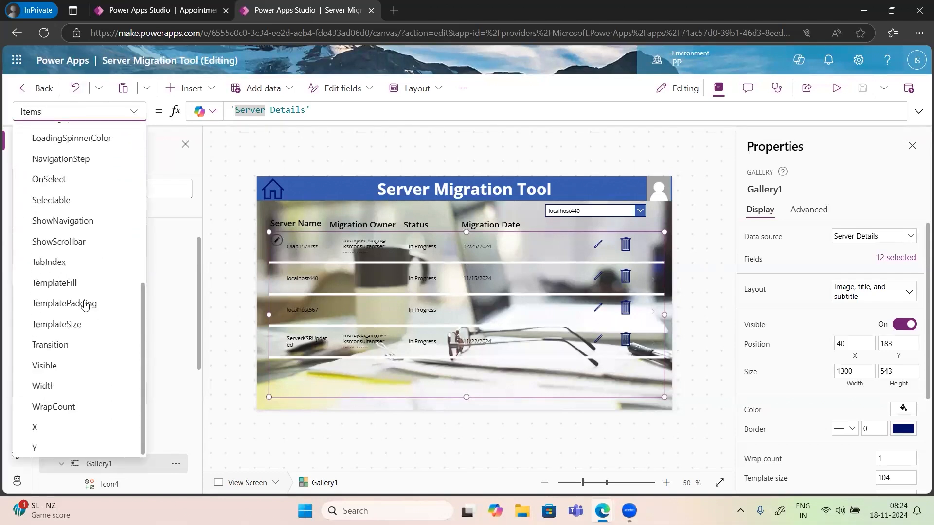
scroll(85, 305, "up", 6)
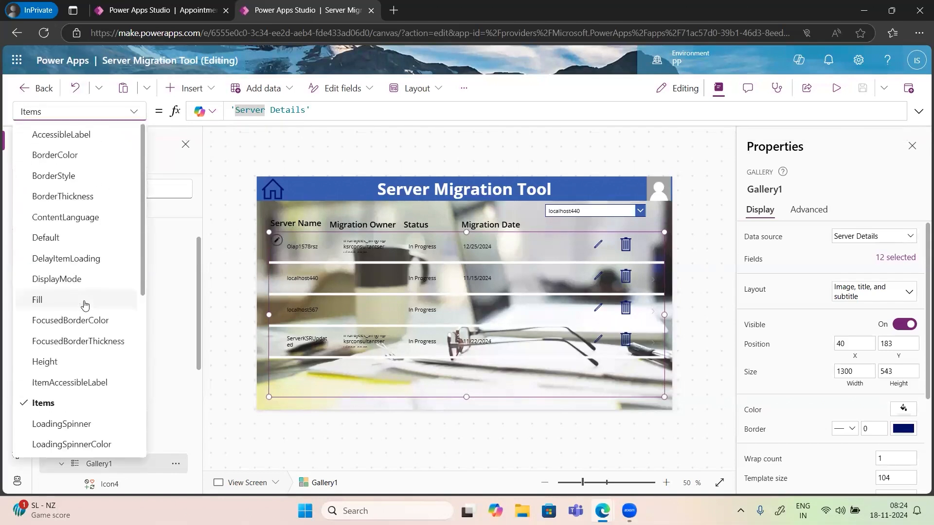
left_click(62, 415)
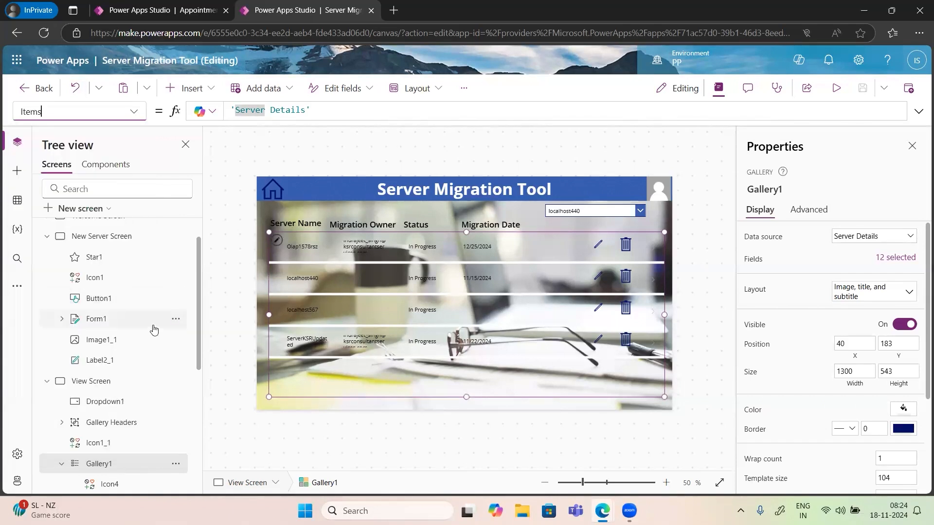
left_click(323, 114)
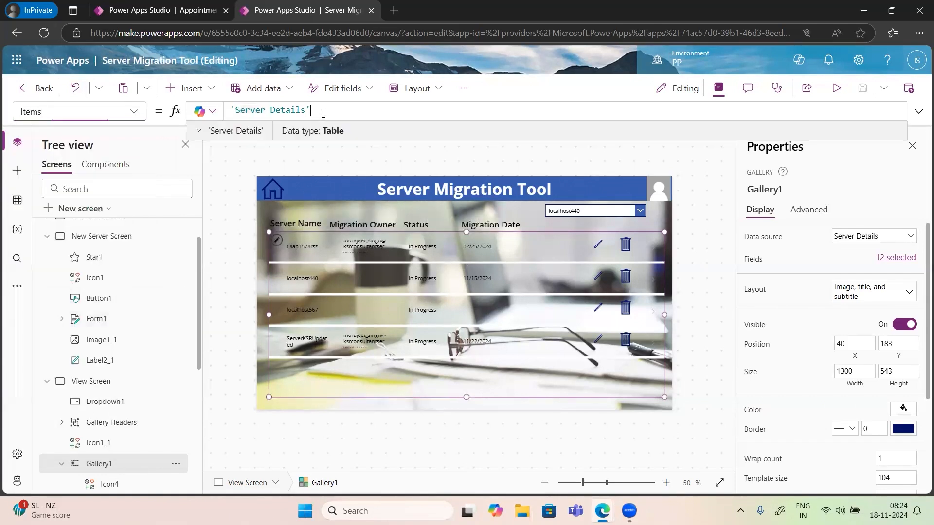
Begin a Filter function around the 'Server Details' source in Gallery1's Items formula.
left_click(231, 109)
type("Fi")
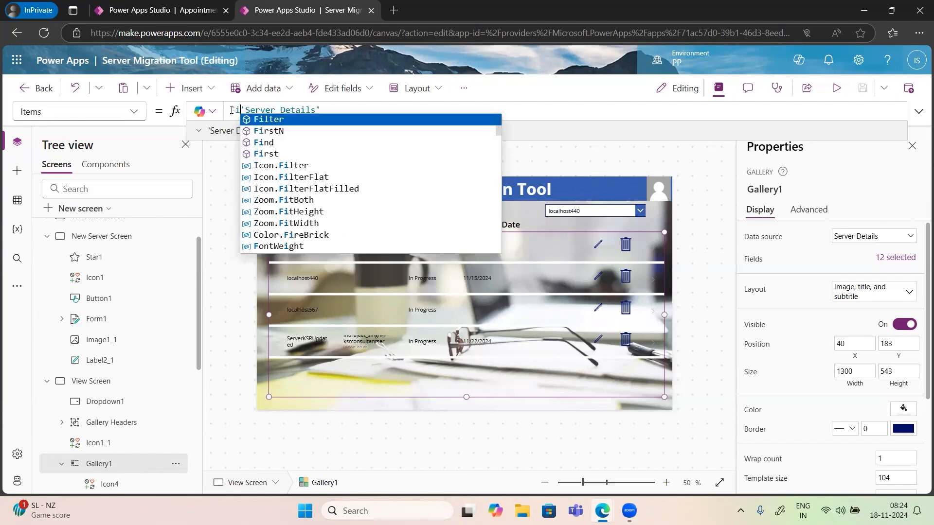
type("lter")
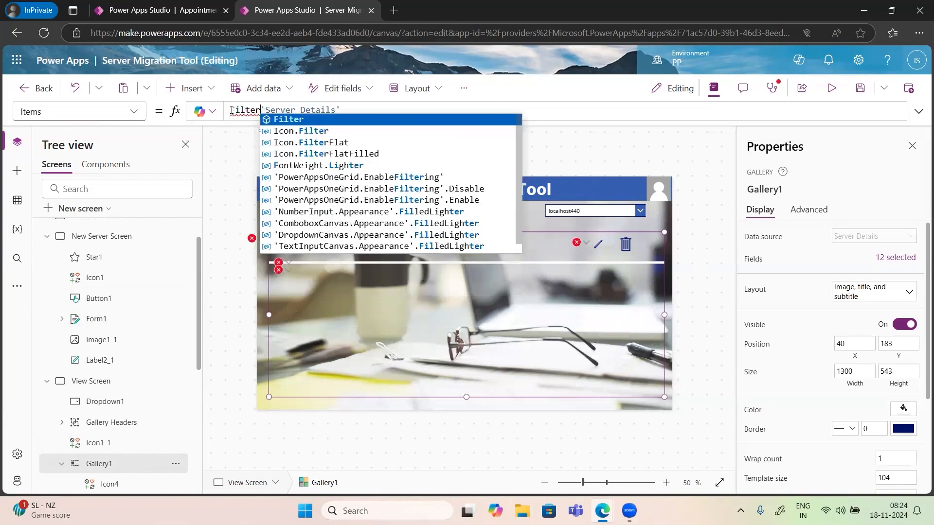
type("(")
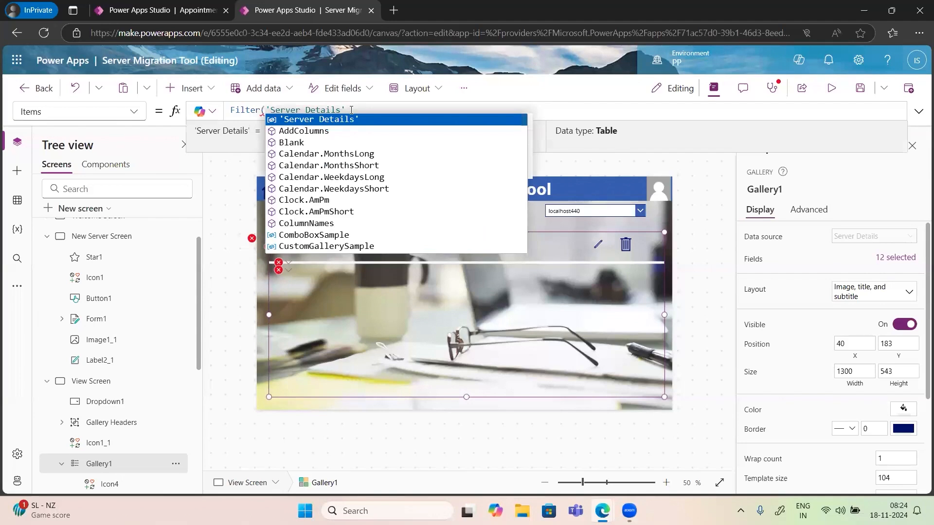
type(",")
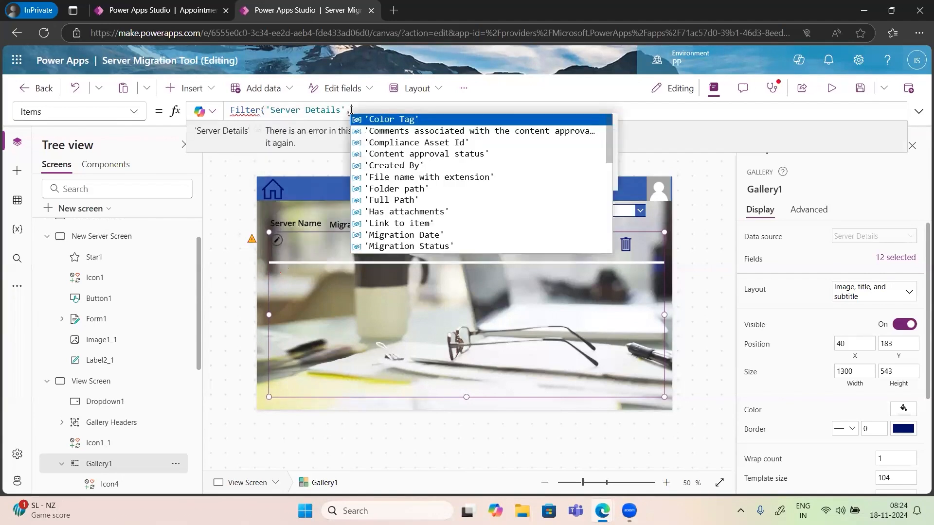
Add the 'Server Name' column and an equals sign as the start of the Filter condition.
type("Server")
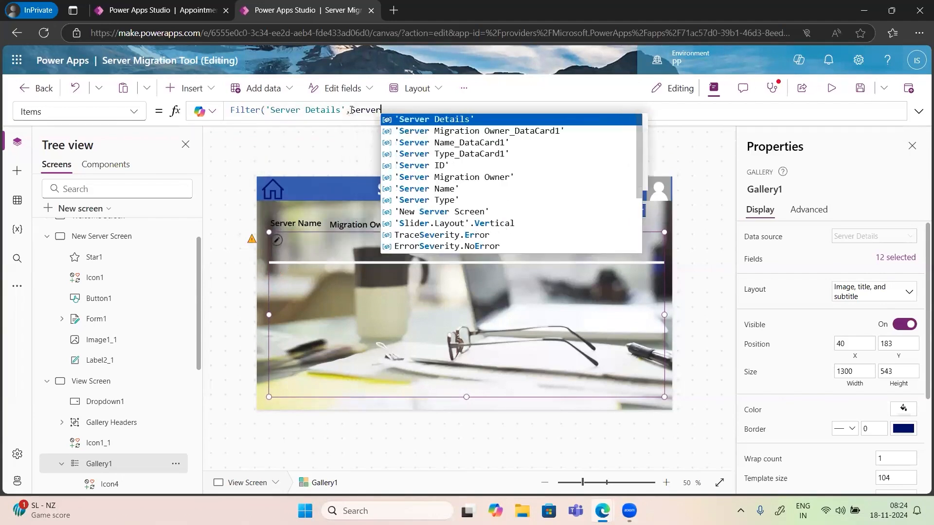
key("Down")
key("Down")
key("Down")
key("Down")
key("Down")
key("Down")
key("Tab")
type("=")
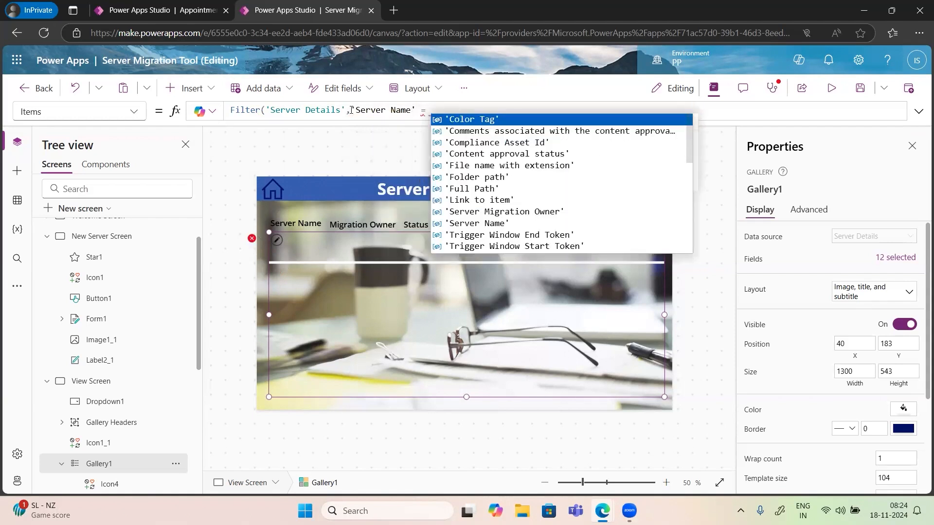
Compare 'Server Name' with Dropdown1.SelectedText in the Filter condition.
type(" Drop")
key("Down")
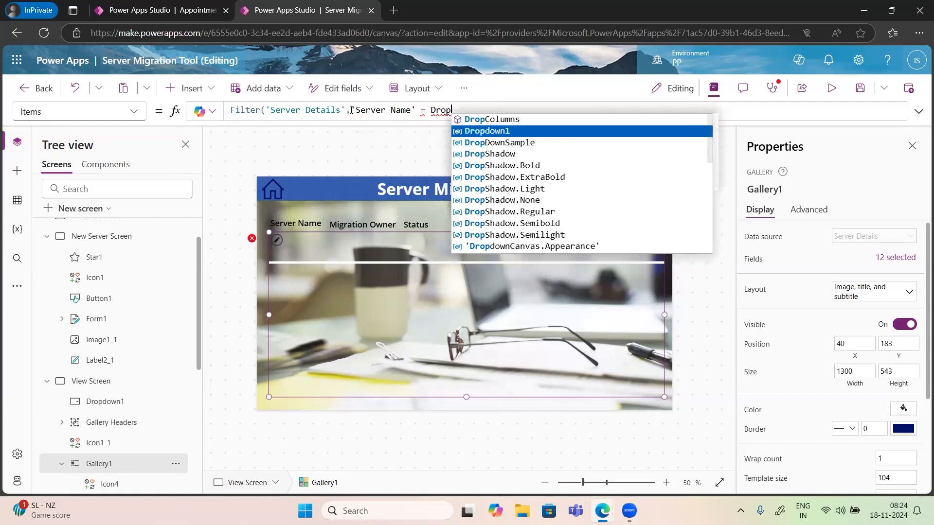
key("Tab")
type(".")
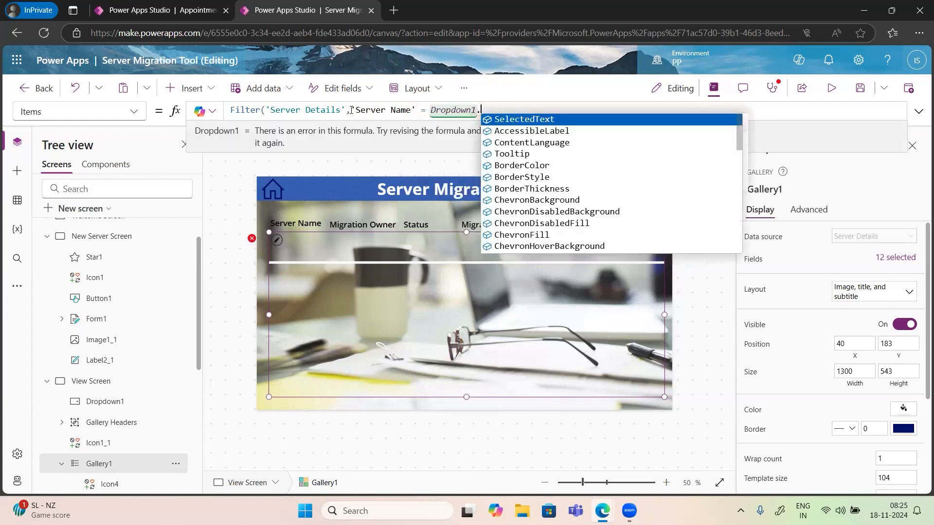
key("Tab")
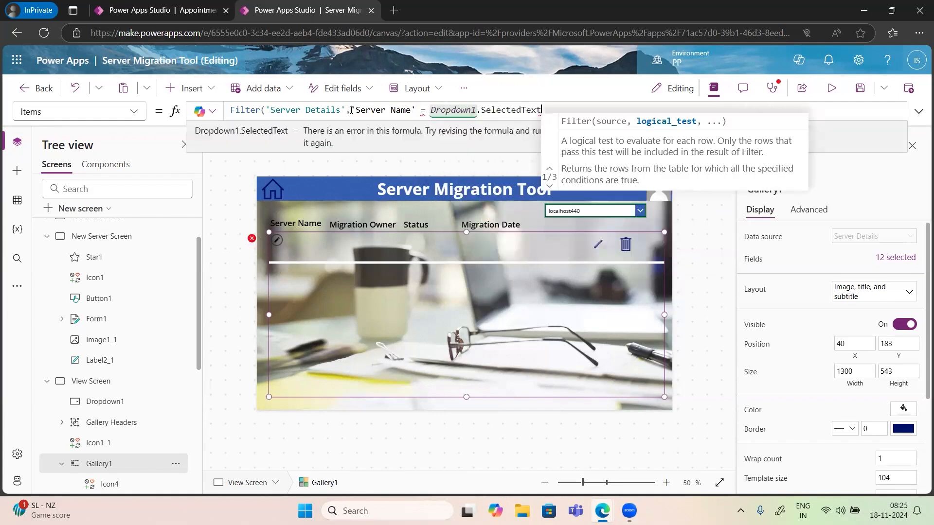
type(".")
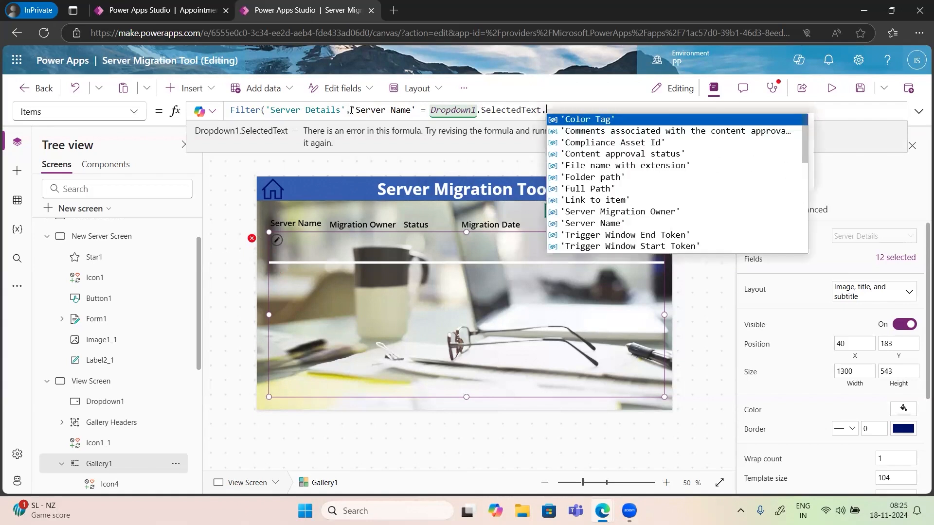
key("BackSpace")
key("BackSpace")
key("BackSpace")
key("BackSpace")
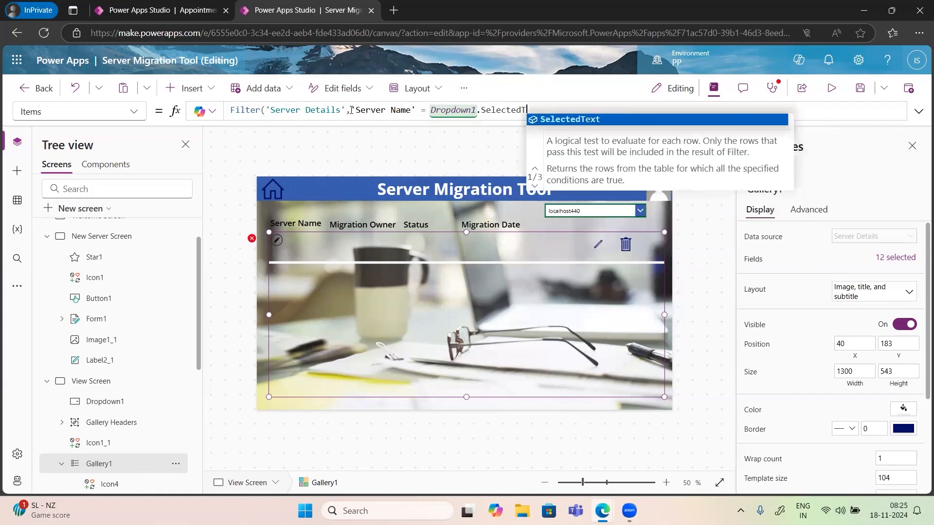
key("BackSpace")
type(".")
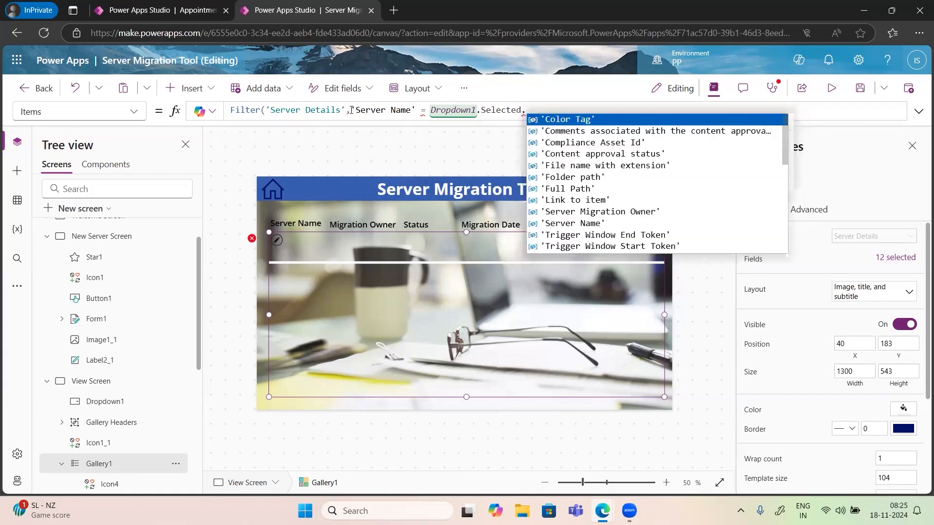
type("Text")
key("BackSpace")
key("BackSpace")
key("BackSpace")
key("BackSpace")
type("Va")
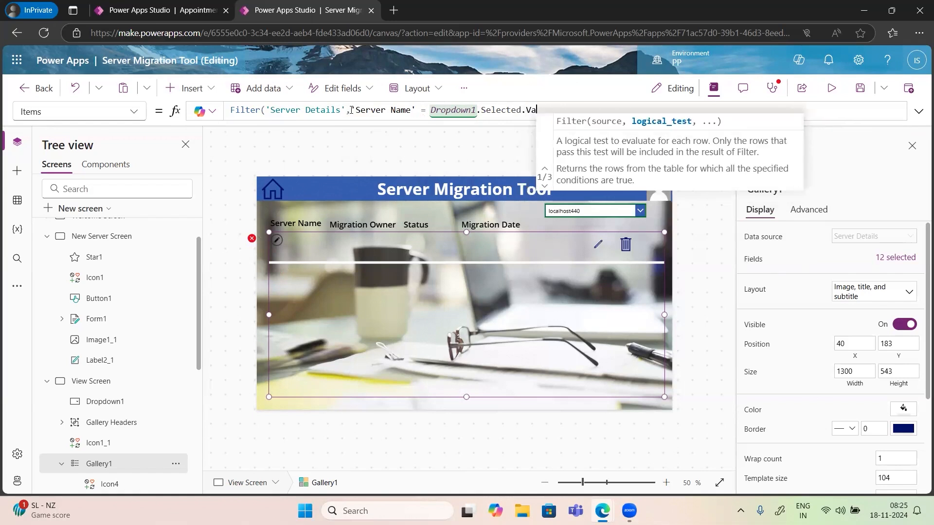
key("BackSpace")
key("BackSpace")
key("BackSpace")
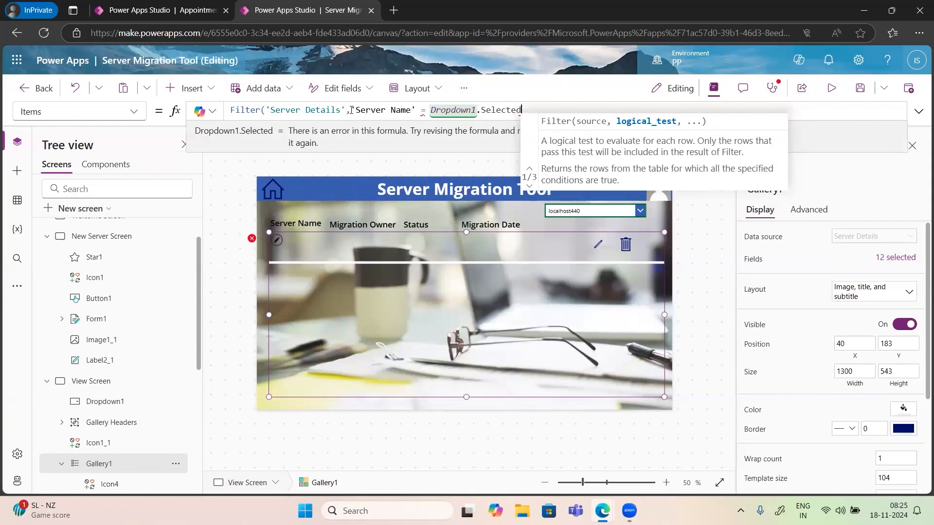
type(".")
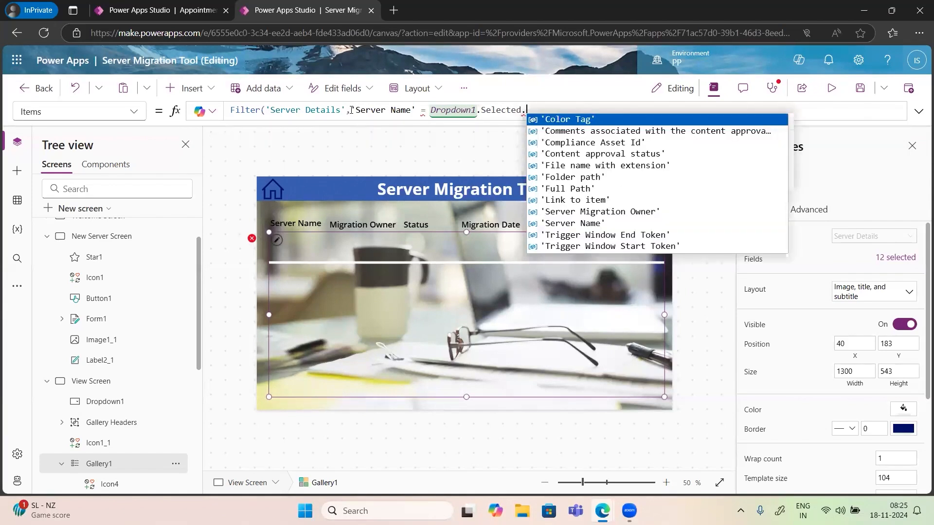
key("BackSpace")
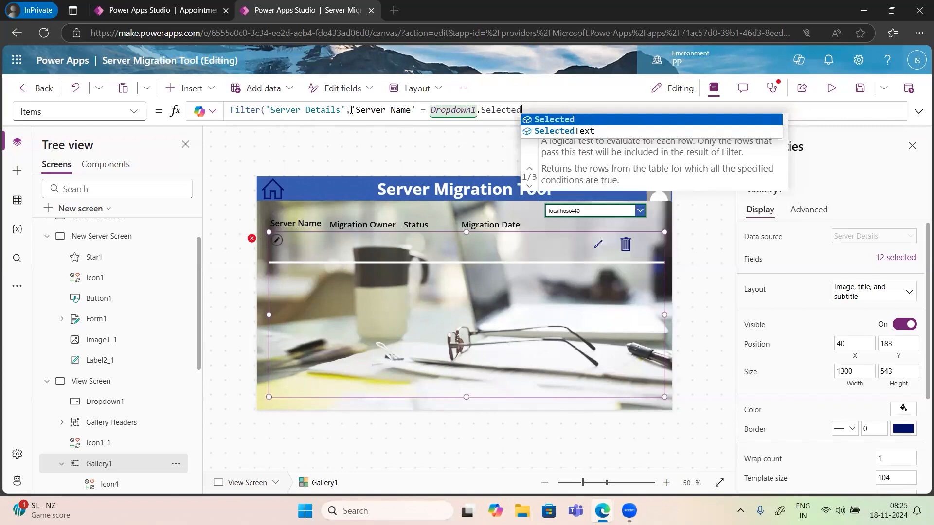
Complete the Items formula as Filter('Server Details','Server Name' = Dropdown1.SelectedText).
key("Tab")
type(")")
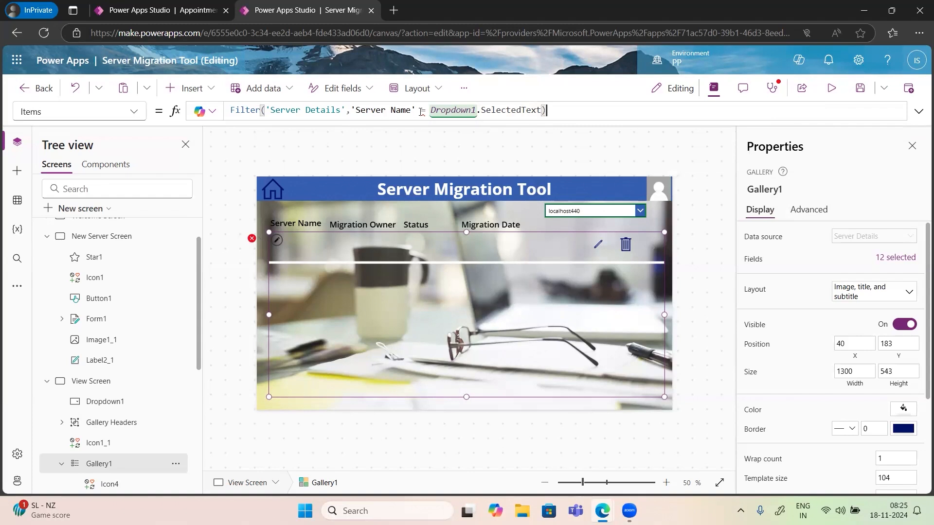
mouse_move(422, 112)
Insert a text label on the View Screen and place it just above the Migration Owner header.
left_click(191, 88)
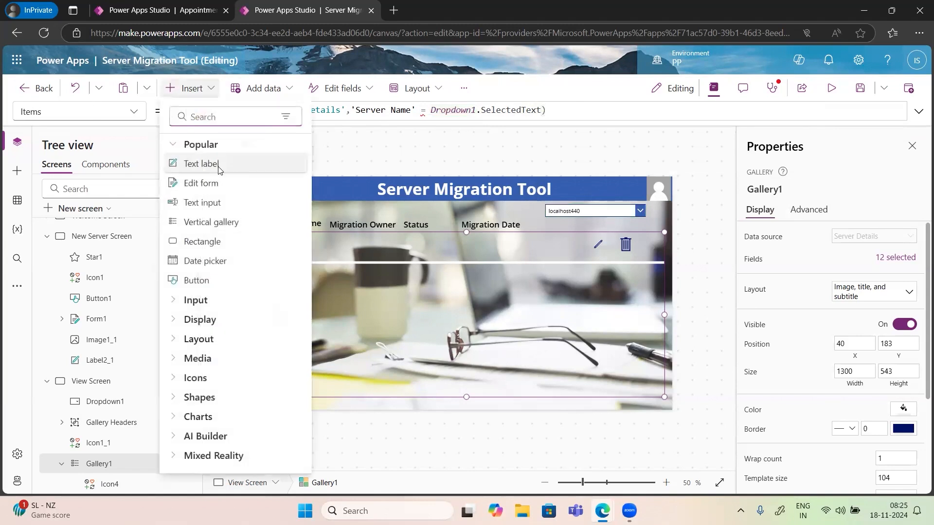
left_click(217, 165)
left_click_drag(306, 210, 364, 220)
left_click_drag(543, 233, 548, 234)
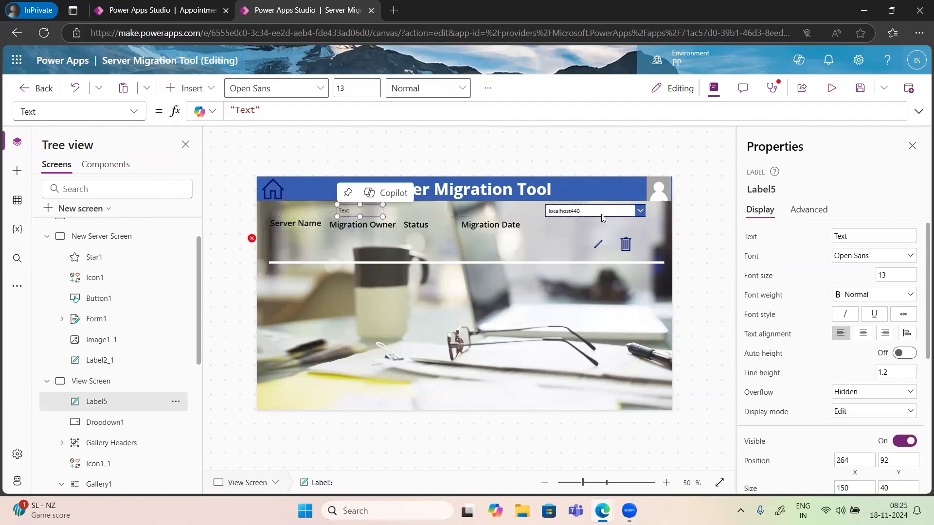
Replace the new label's Text formula with Dropdown1.SelectedText.Text.
left_click(273, 110)
key("ctrl+a")
key("BackSpace")
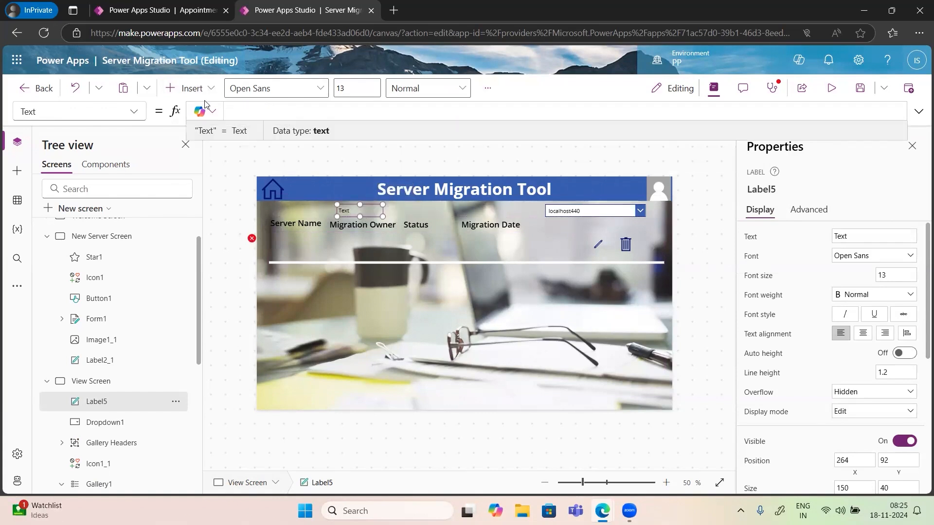
type("Drop")
key("Down")
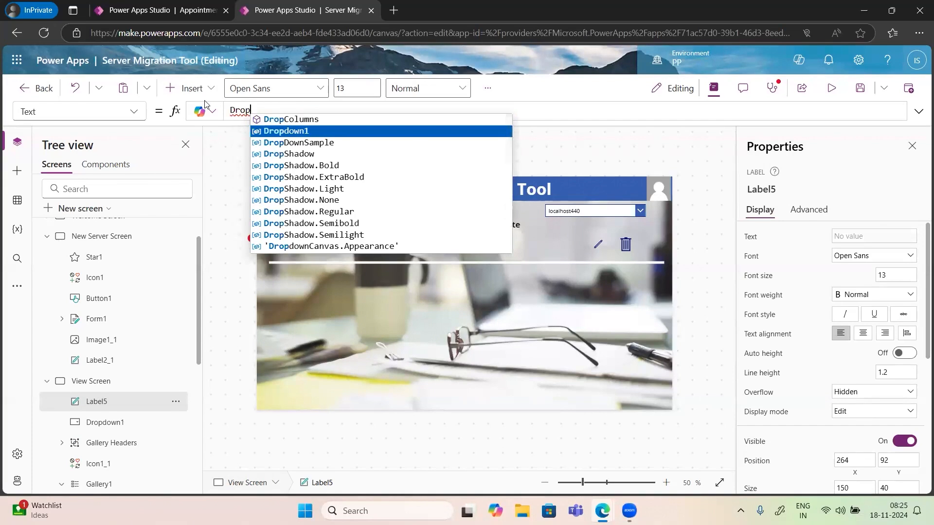
key("Tab")
type(".")
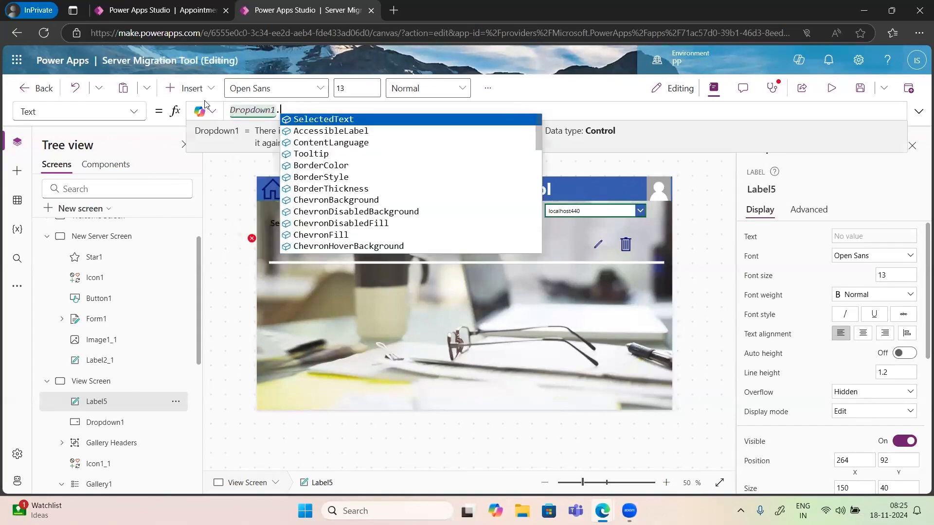
key("Tab")
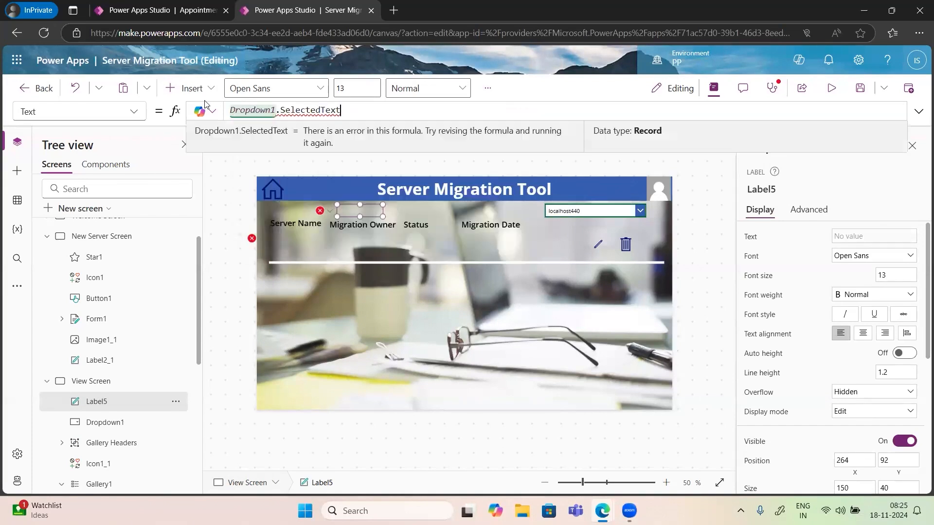
type(".")
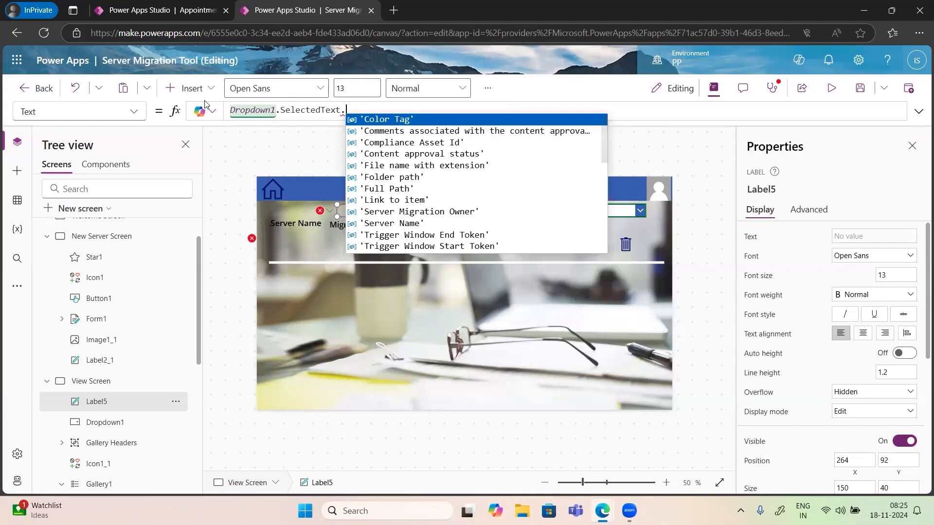
type("Text")
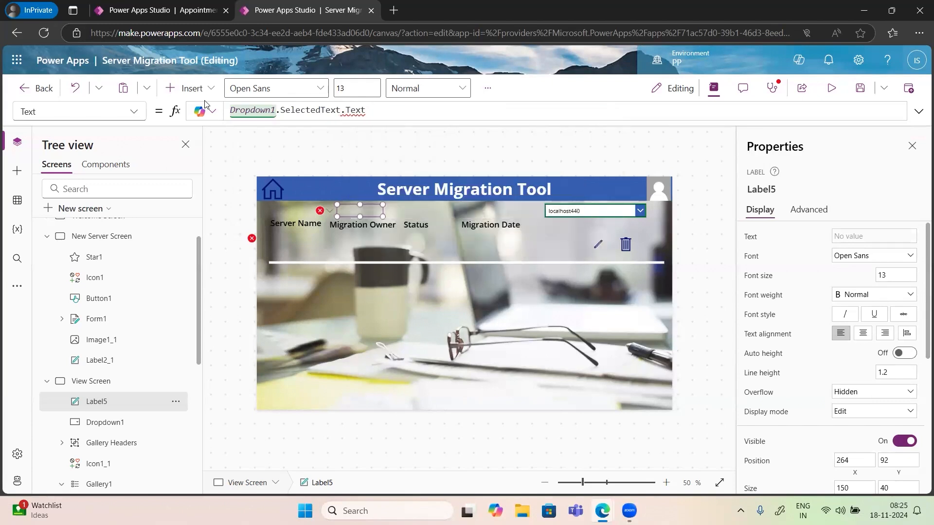
Change the ending of the label's formula so that it reads Dropdown1.SelectedText.Value.
key("BackSpace")
key("BackSpace")
key("BackSpace")
key("BackSpace")
type("Value")
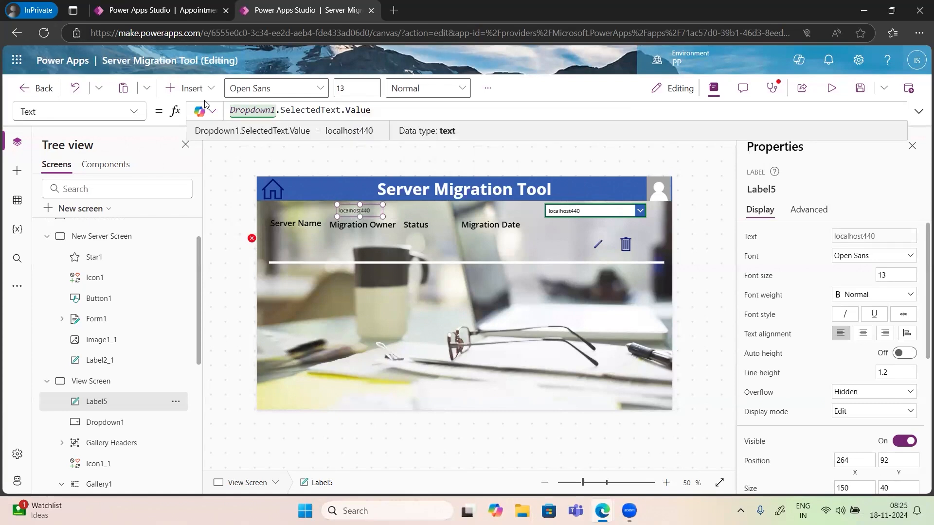
Append .Value to Dropdown1.SelectedText in Gallery1's Items formula so the Filter compares 'Server Name' with the selected text value.
left_click(338, 245)
left_click(542, 110)
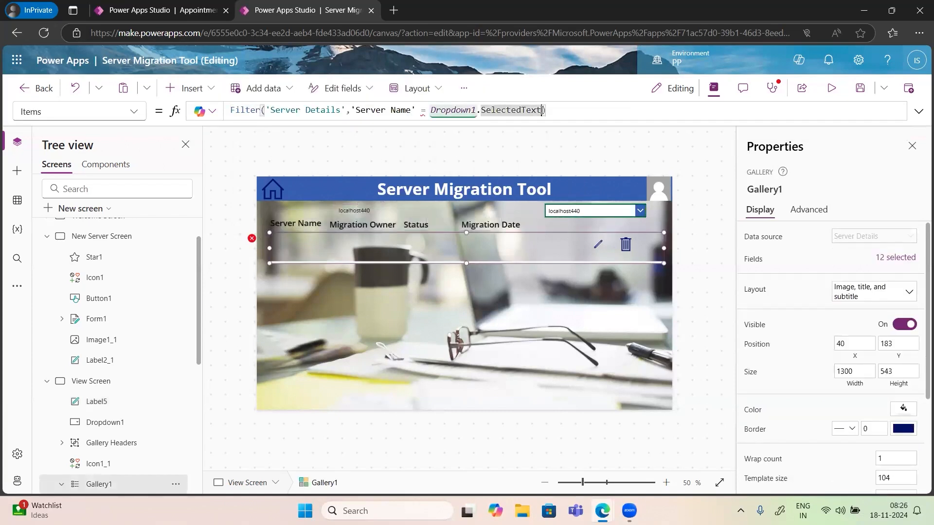
type(".Value")
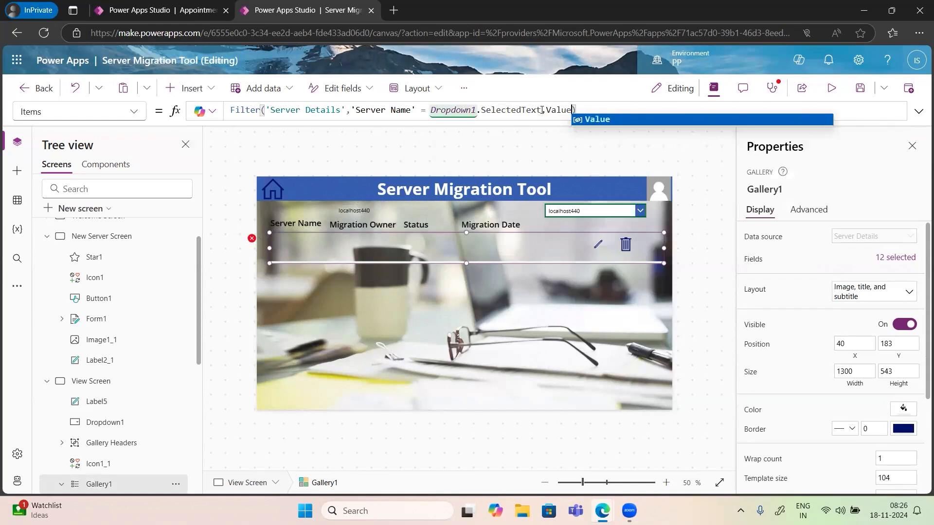
right_click(610, 111)
key("Escape")
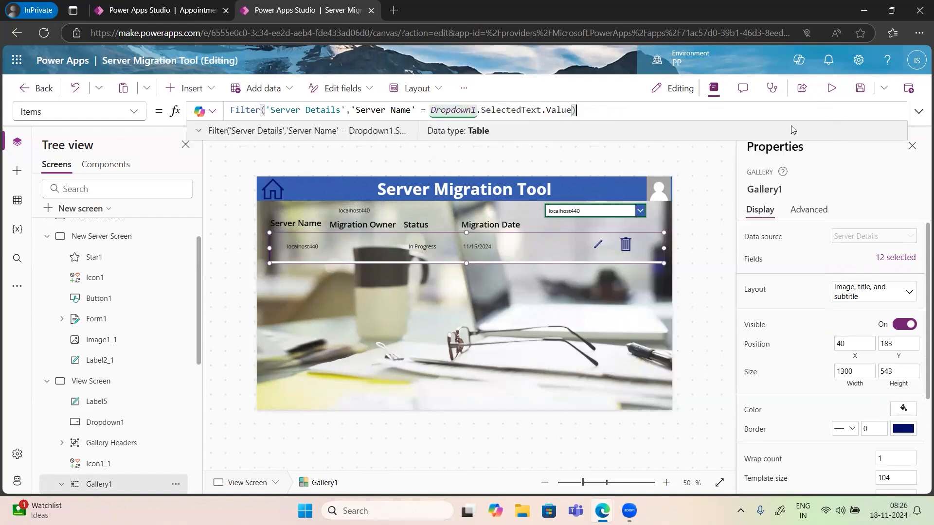
Preview the app and test the gallery filter with Olap1578rsz, ServerKSRUpdated and localhost567 selected in the dropdown.
left_click(831, 88)
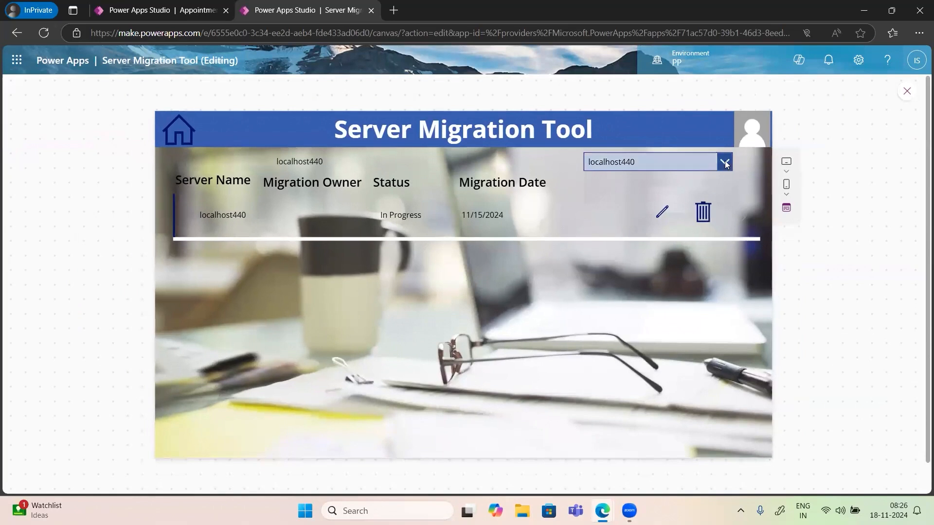
left_click(725, 162)
left_click(631, 181)
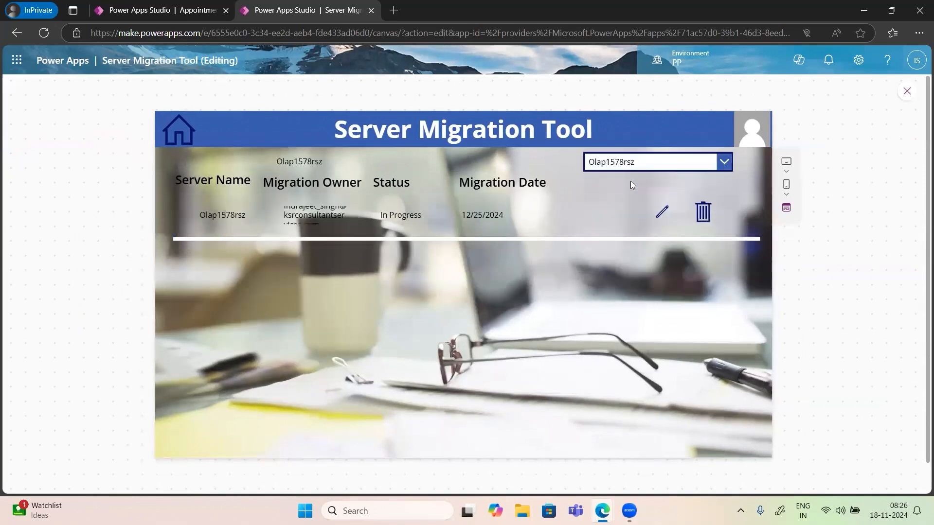
left_click(723, 165)
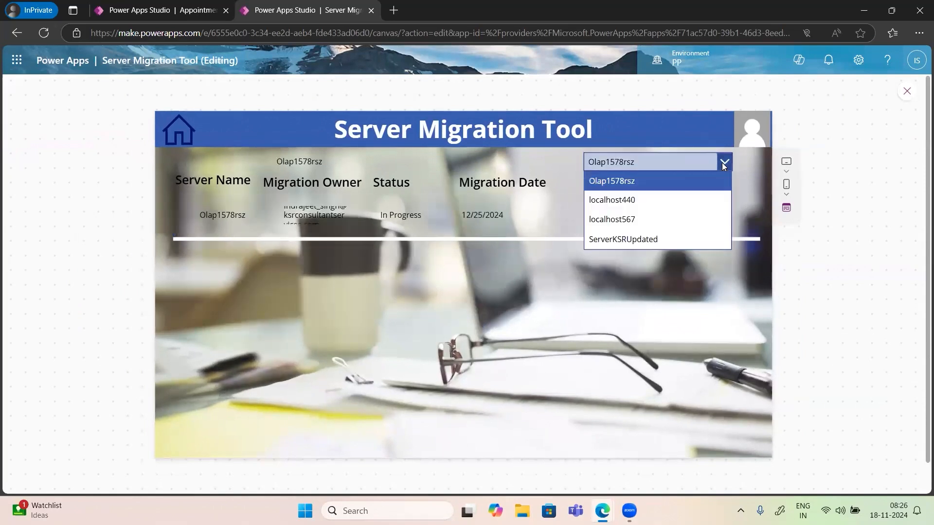
left_click(649, 239)
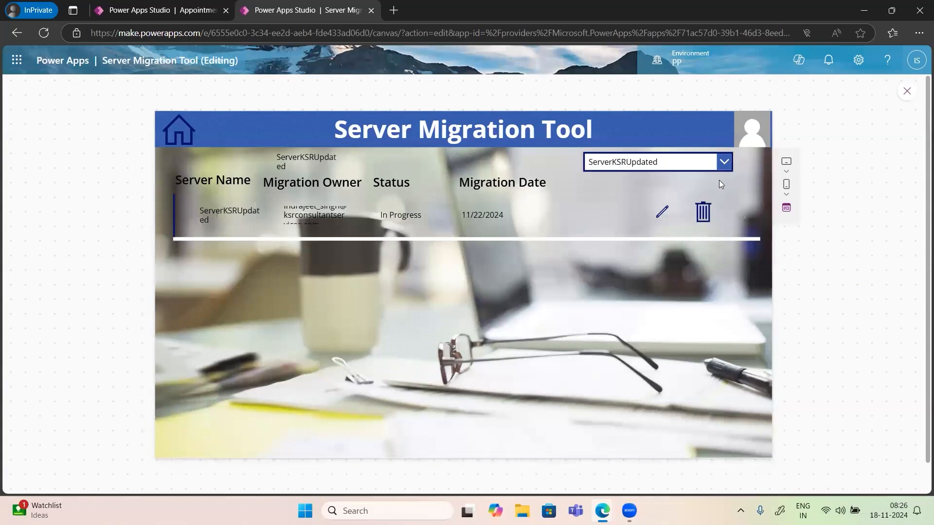
left_click(728, 157)
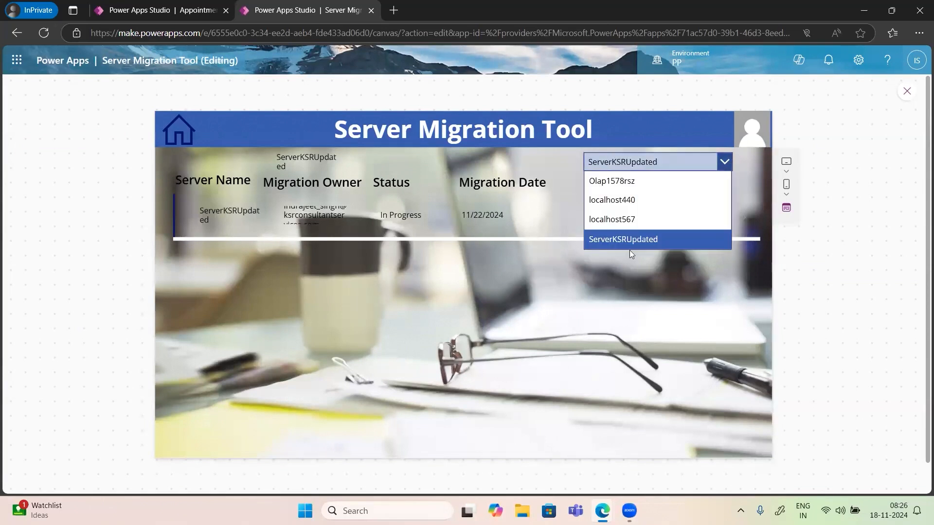
left_click(629, 221)
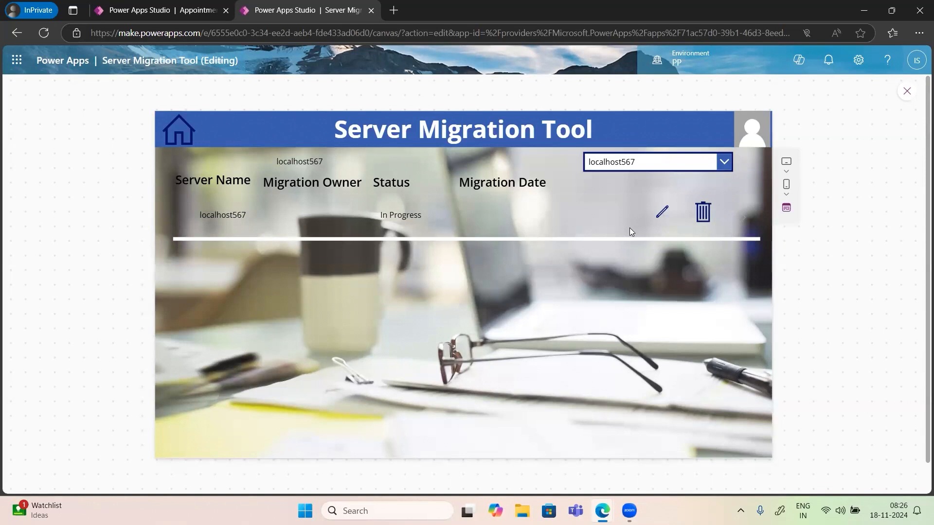
Compare the label text with the dropdown choice and filtered record while selecting localhost440, Olap1578rsz and localhost440 again.
left_click_drag(323, 161, 276, 160)
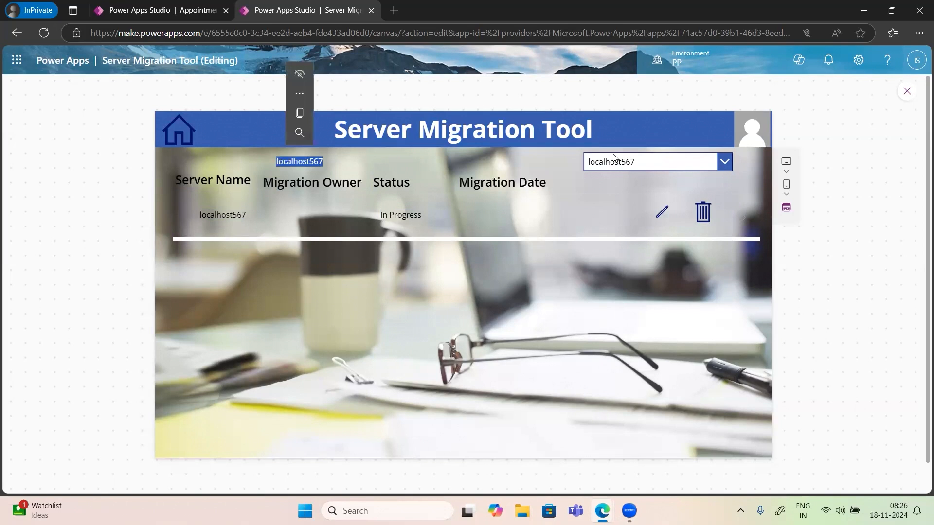
left_click(724, 162)
left_click(620, 201)
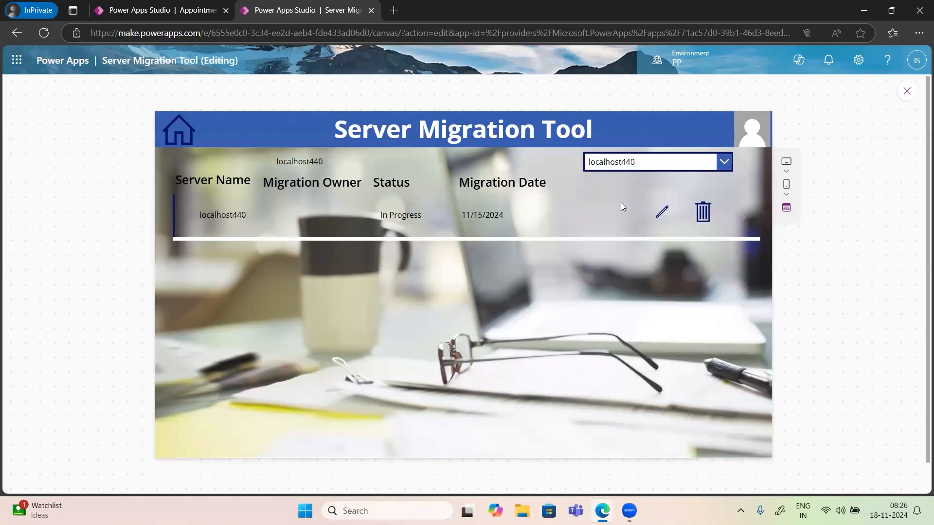
left_click(724, 162)
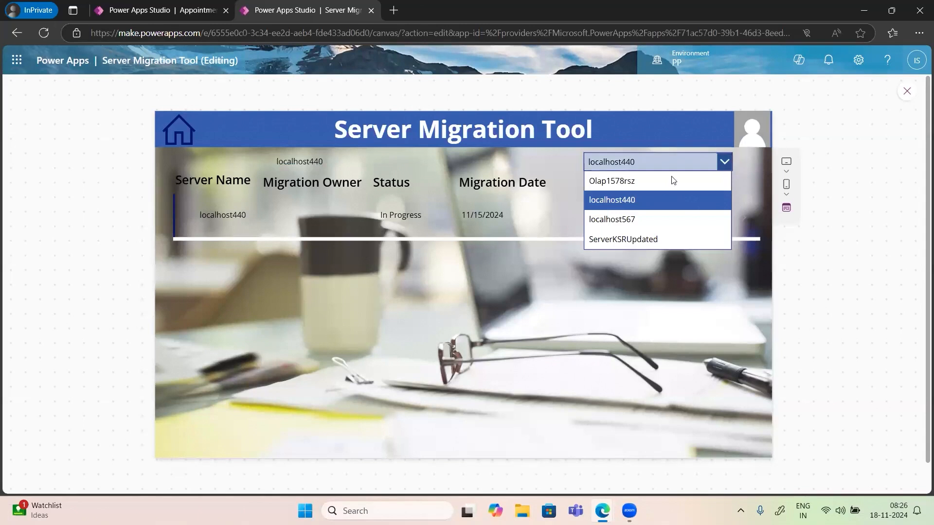
left_click(632, 179)
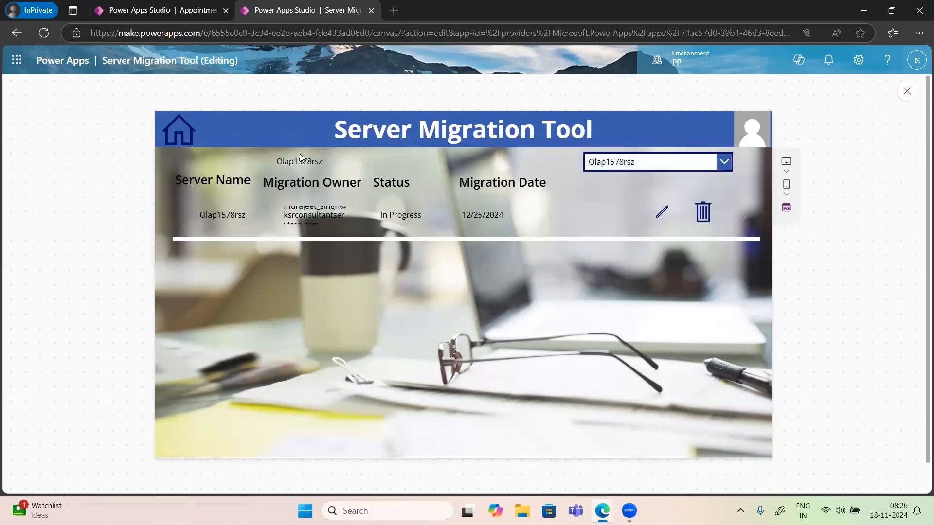
left_click(723, 164)
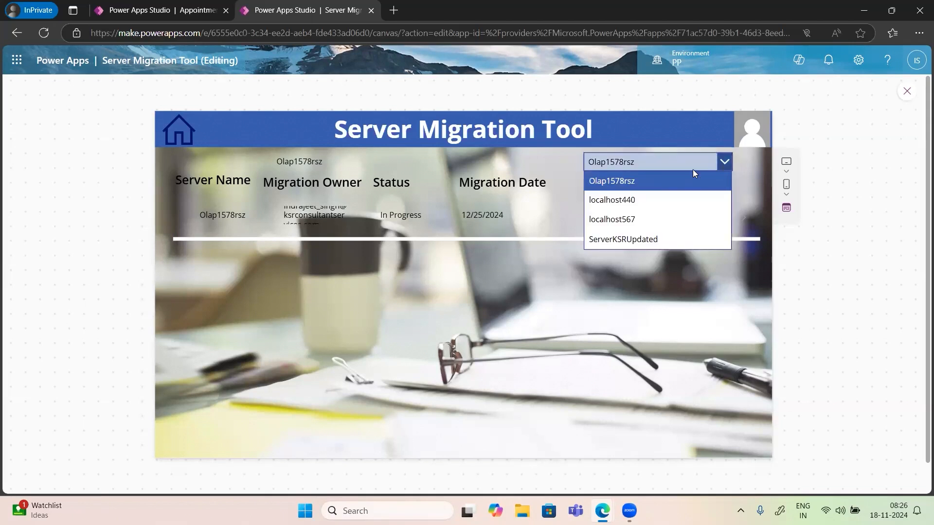
left_click(636, 205)
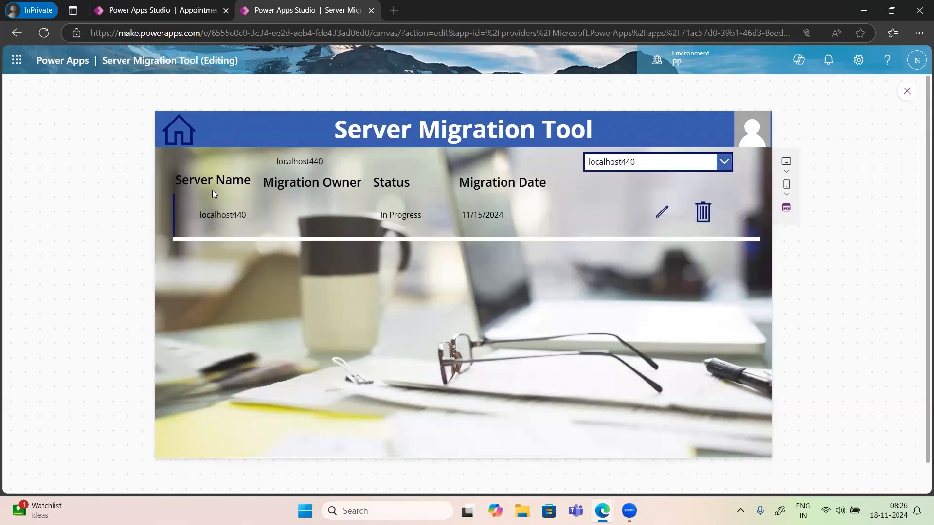
Exit the preview and delete the temporary label that shows the selected server name.
left_click(906, 92)
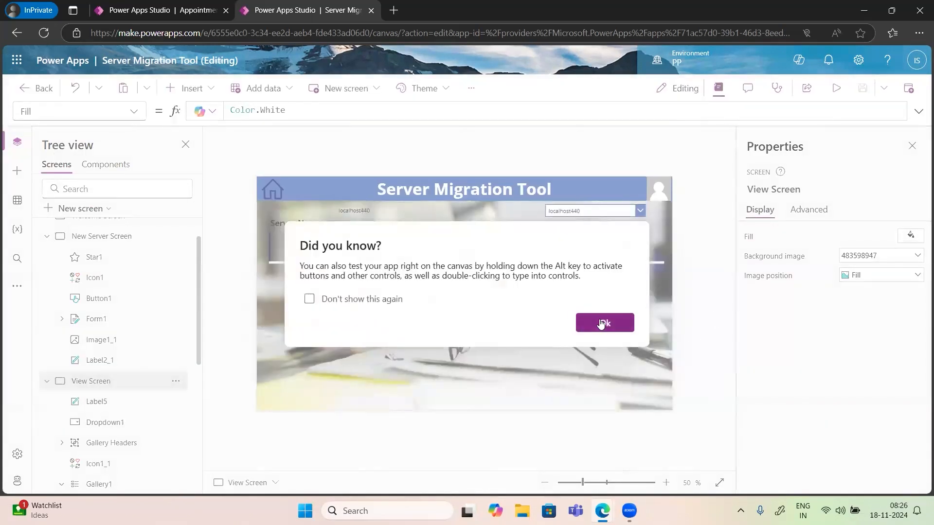
left_click(604, 323)
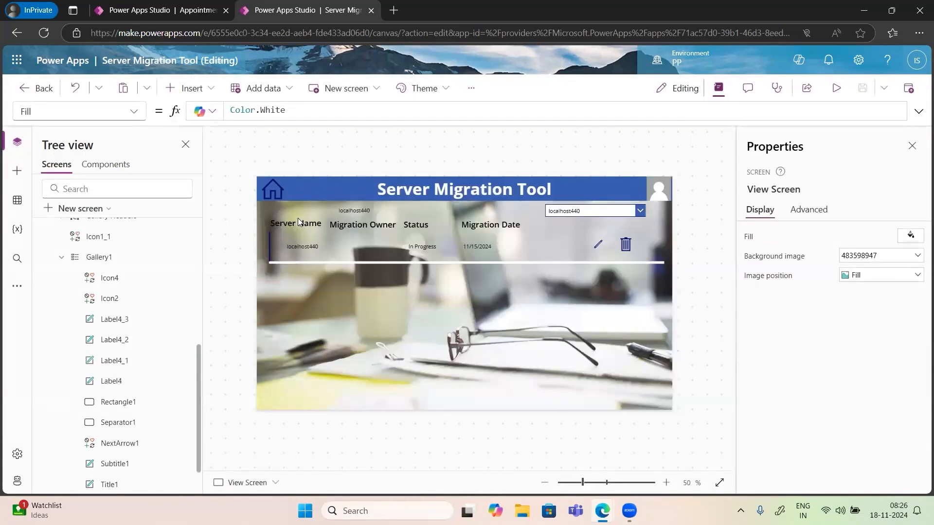
left_click(359, 210)
key("Delete")
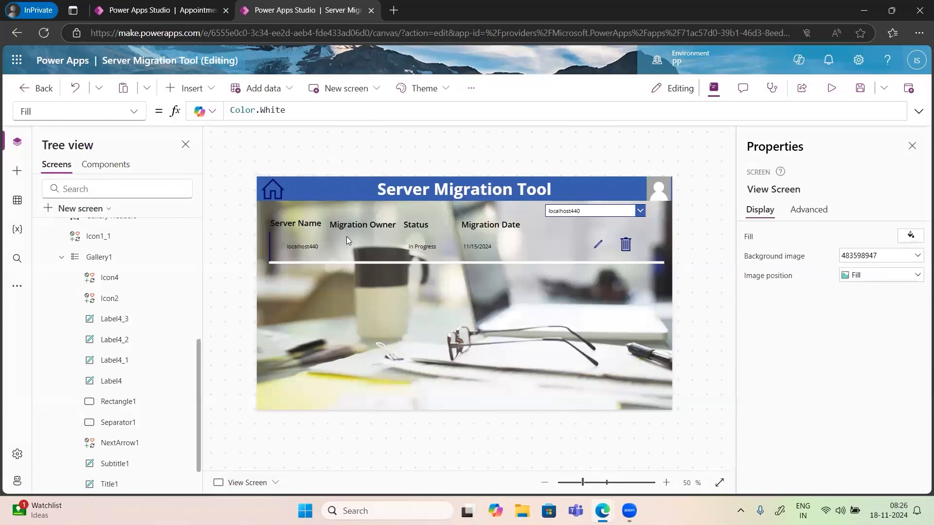
Review Gallery1's Filter formula part by part, covering source, column and dropdown value, and check Dropdown1's name and properties.
left_click(352, 241)
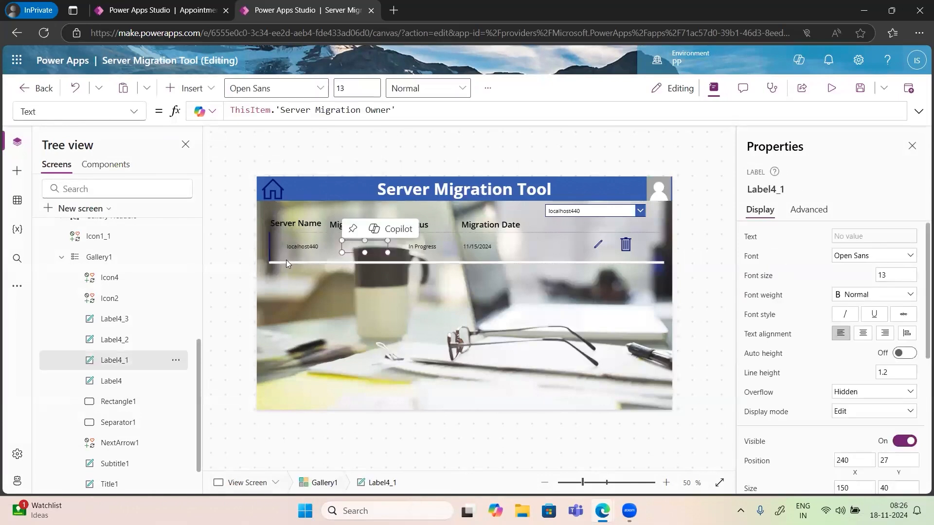
left_click(313, 320)
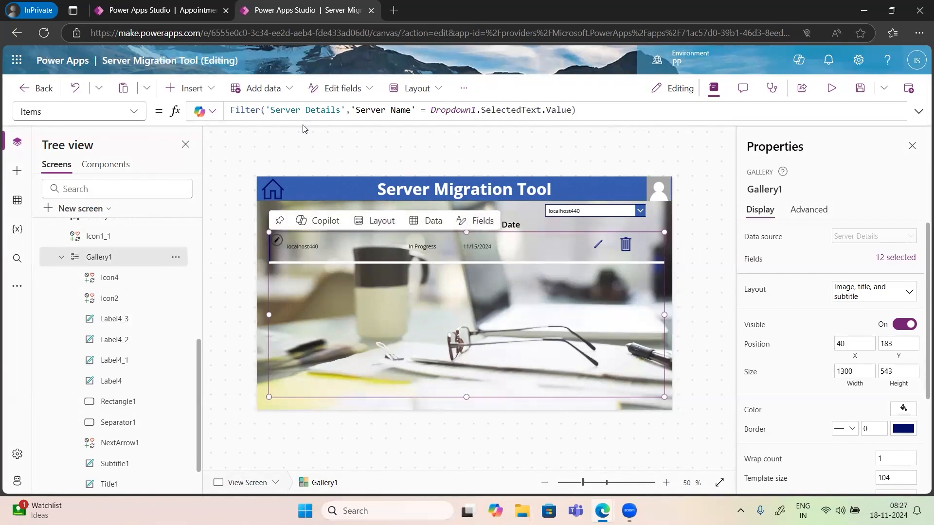
left_click_drag(266, 108, 347, 105)
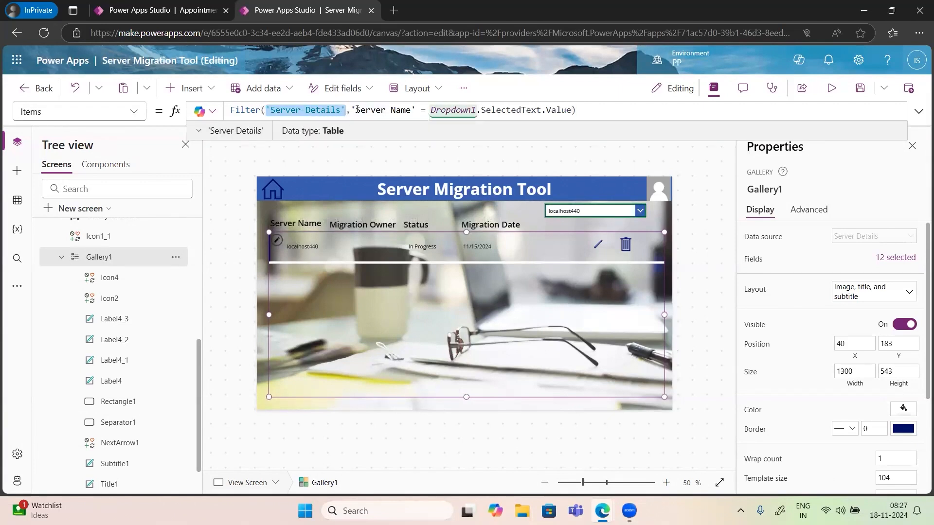
left_click_drag(350, 110, 418, 110)
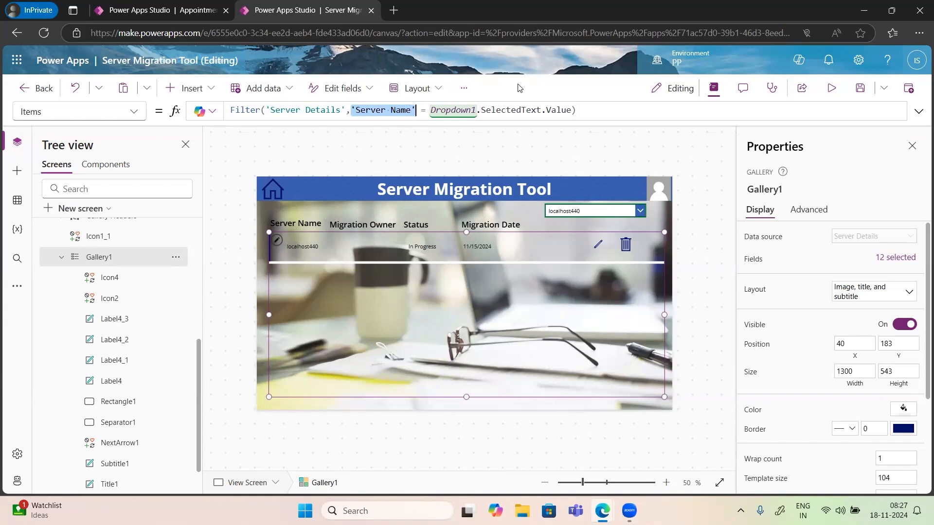
left_click_drag(572, 110, 427, 109)
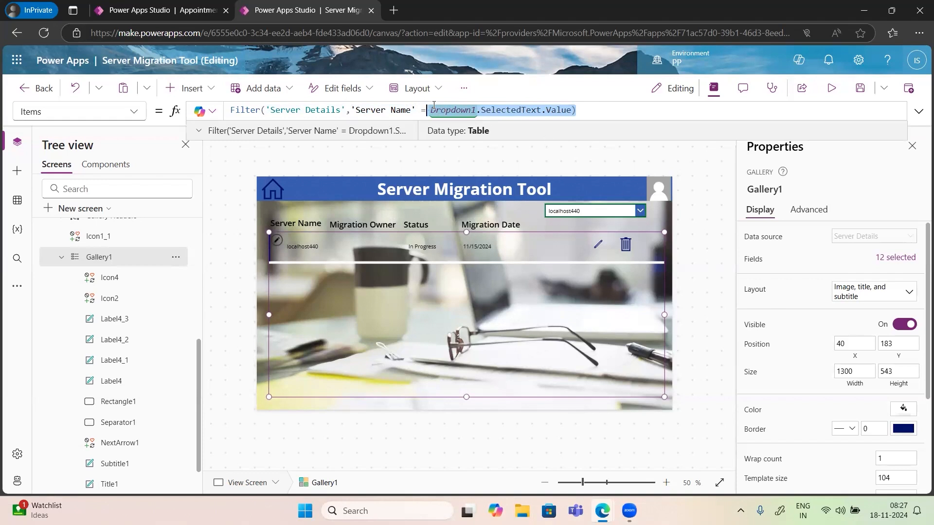
double_click(452, 110)
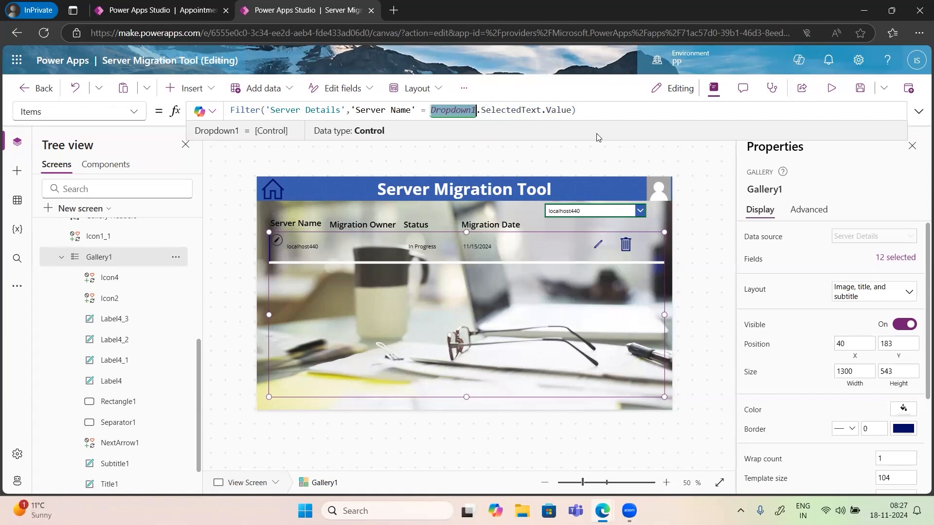
left_click(587, 110)
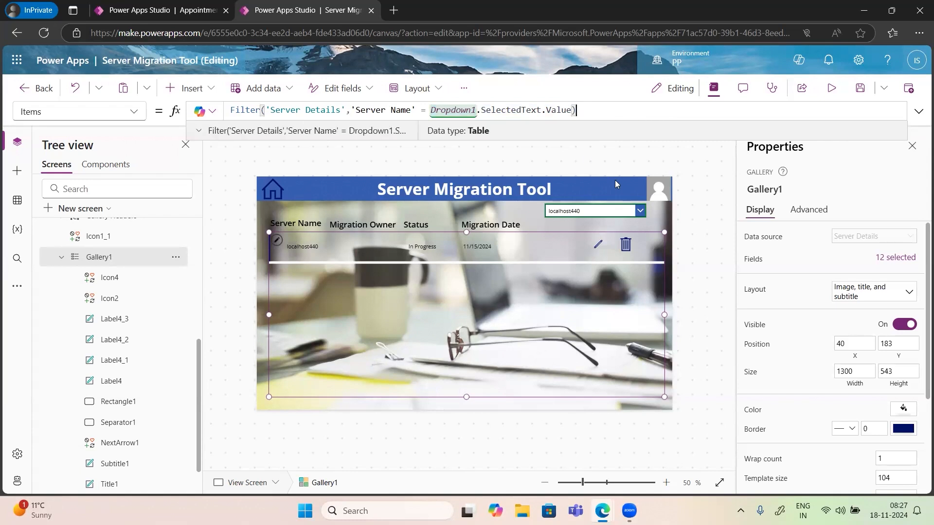
left_click(642, 214)
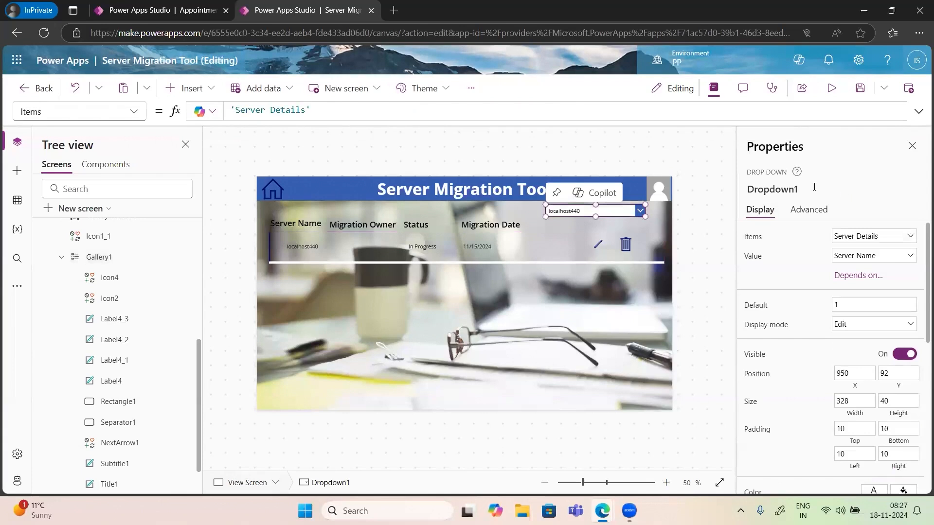
Rename the server dropdown to ServerNamefilter and check how Gallery1's Filter formula refers to it.
left_click(806, 188)
type("S")
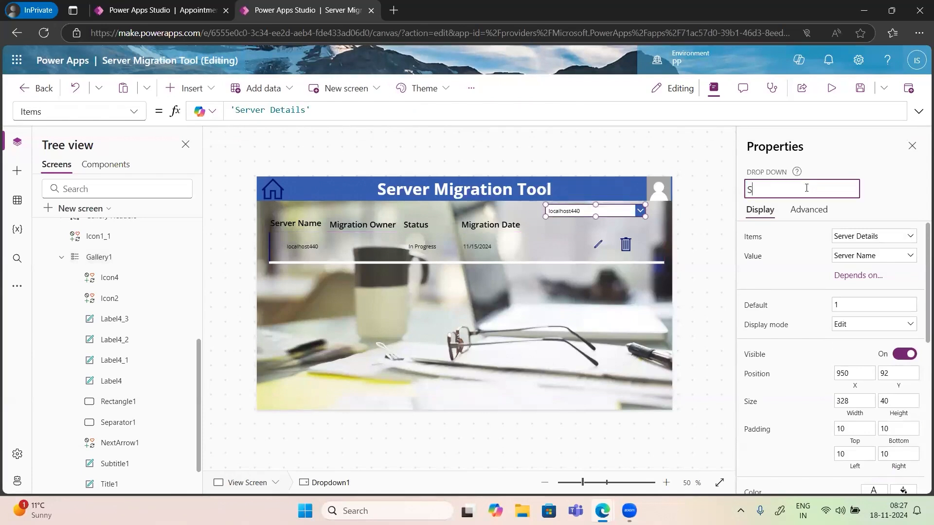
type("erverNamefilter")
key("Return")
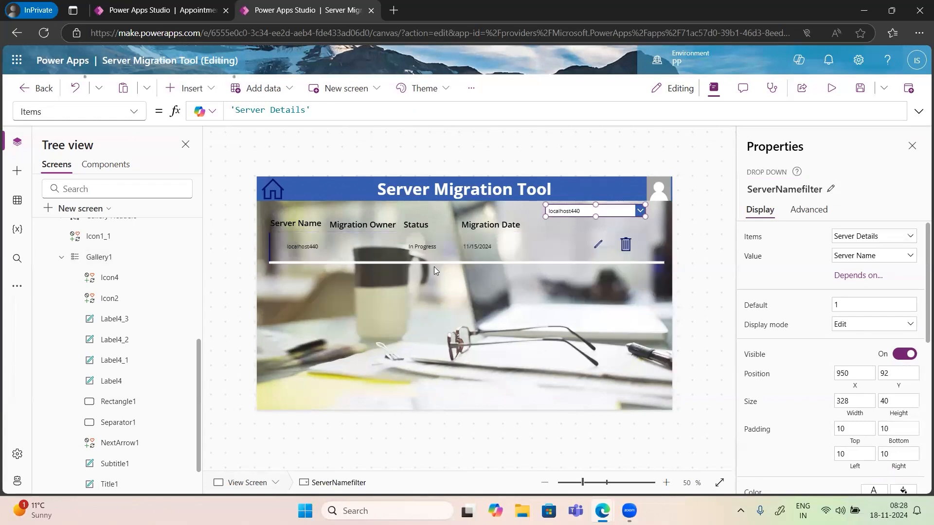
left_click(516, 249)
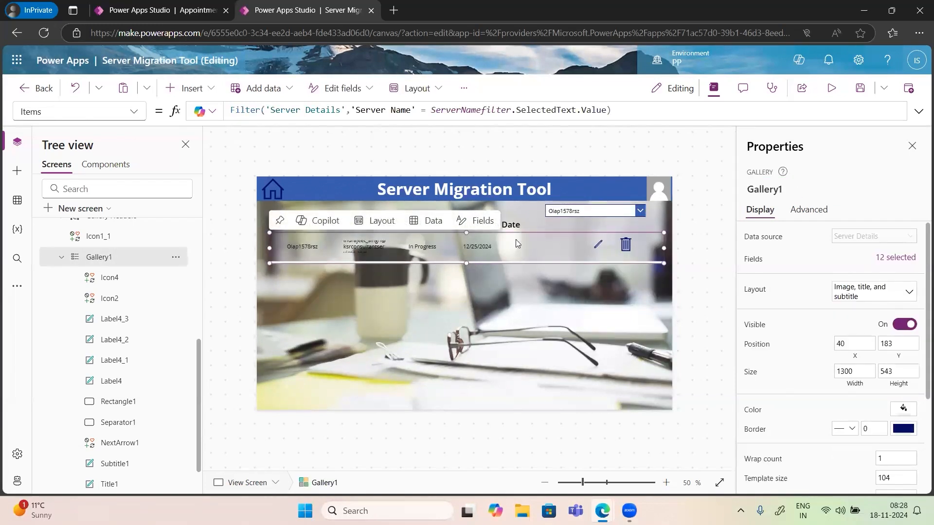
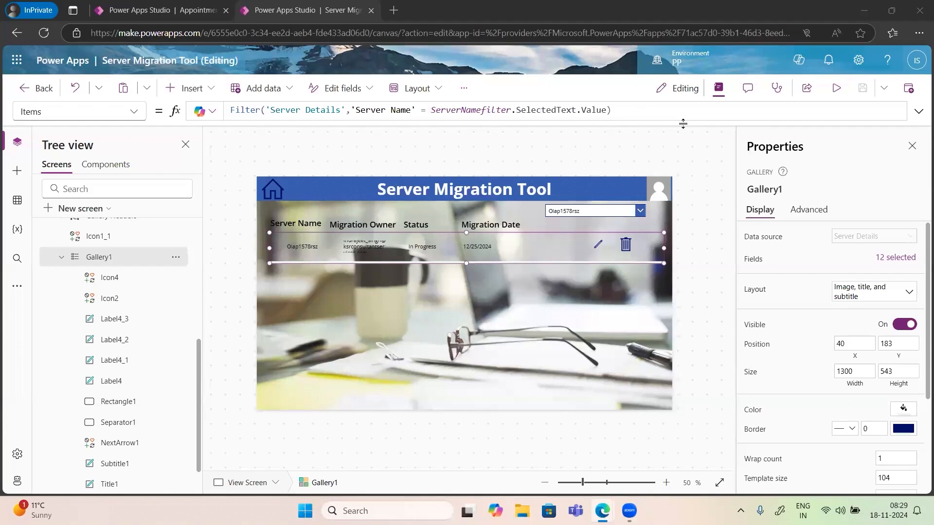
Rename the server dropdown to a person's first name as a test and check the reference in Gallery1's Filter formula.
right_click(640, 210)
left_click(919, 195)
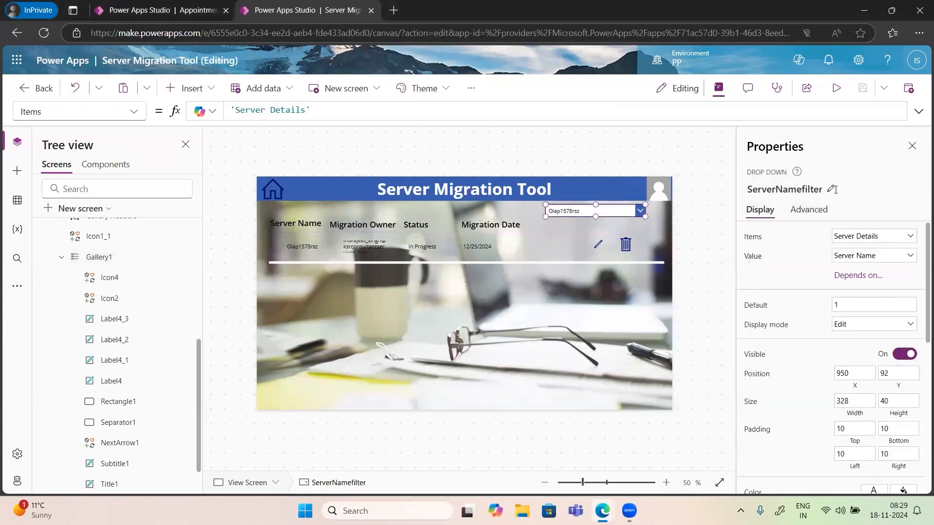
left_click(832, 189)
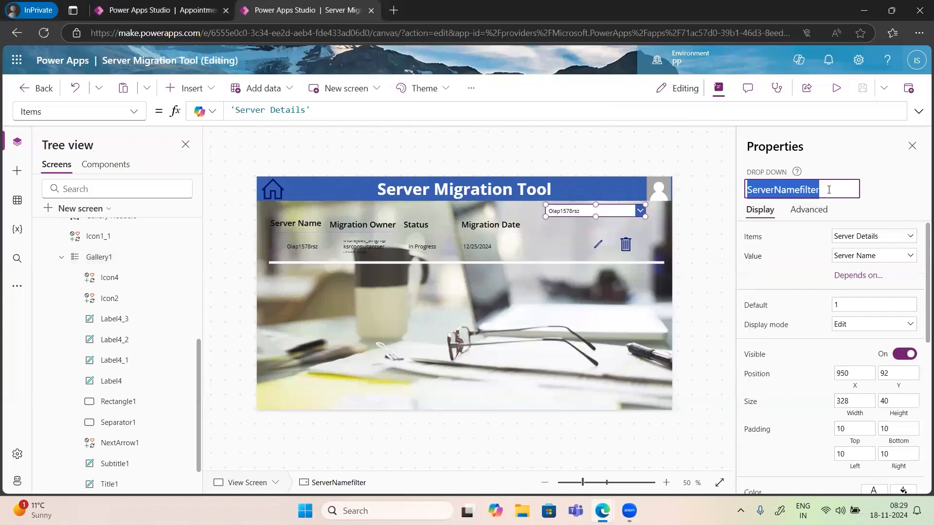
type("PRasaana")
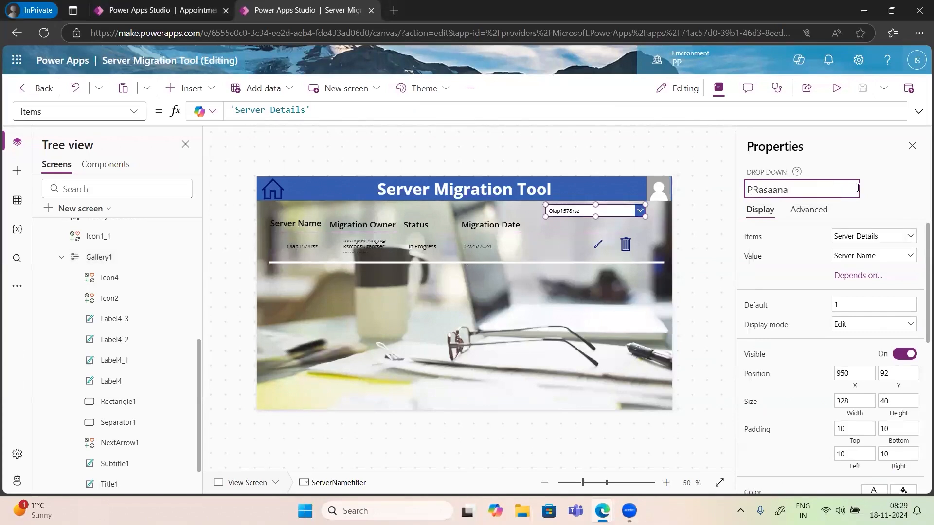
key("Return")
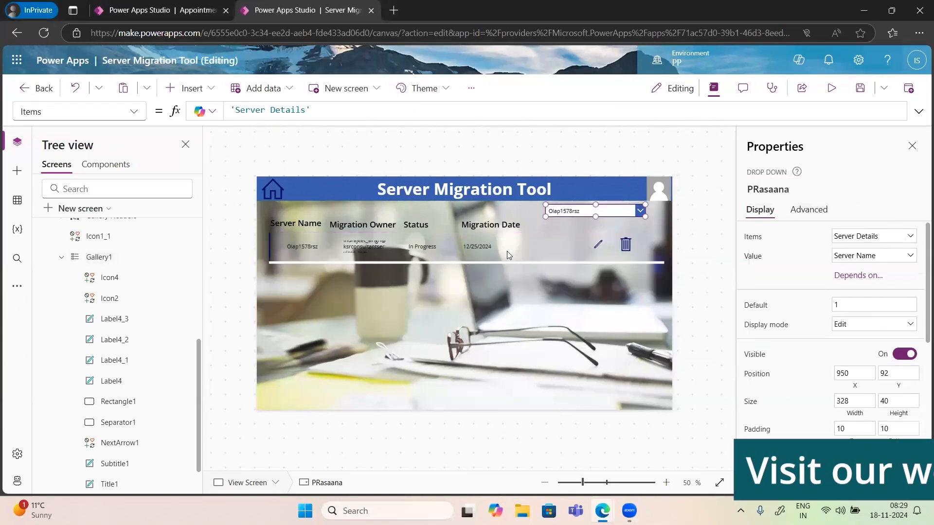
left_click(507, 250)
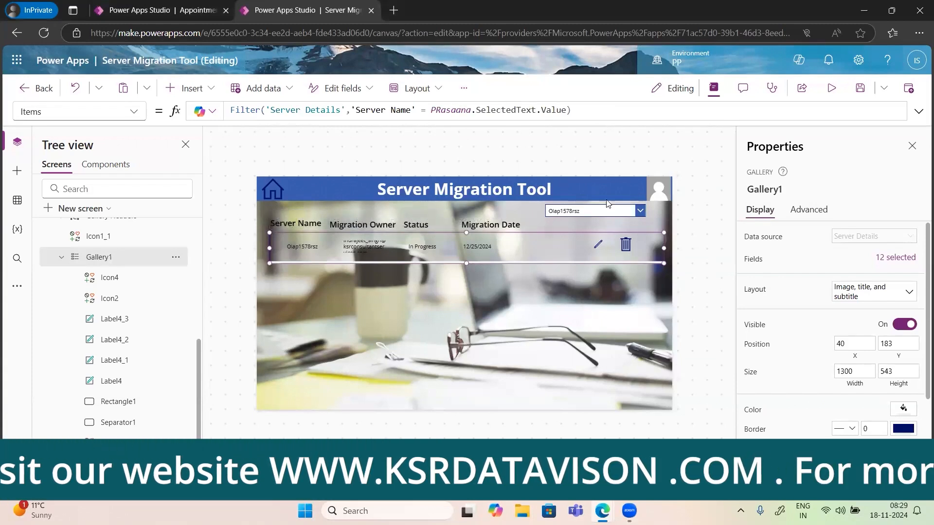
Rename the server dropdown to Servernamefilter and check the reference in Gallery1's Filter formula.
left_click(634, 211)
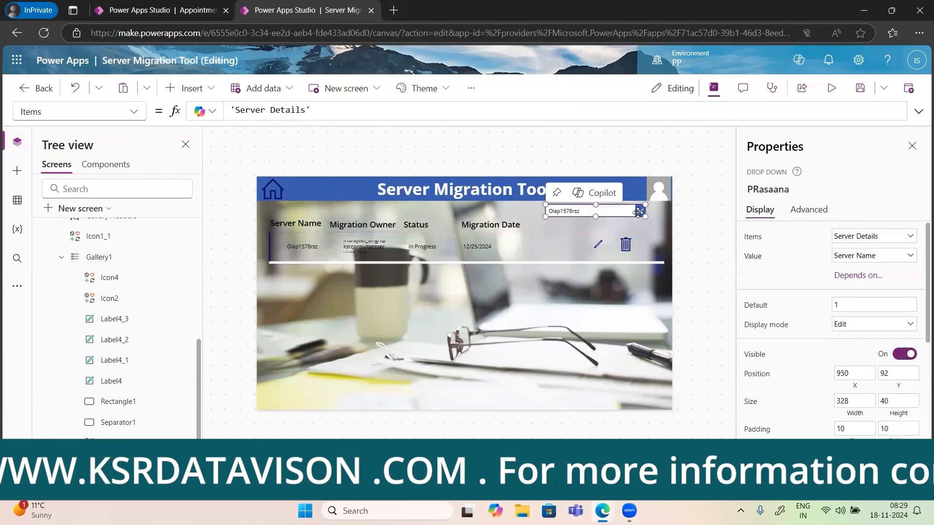
left_click(800, 192)
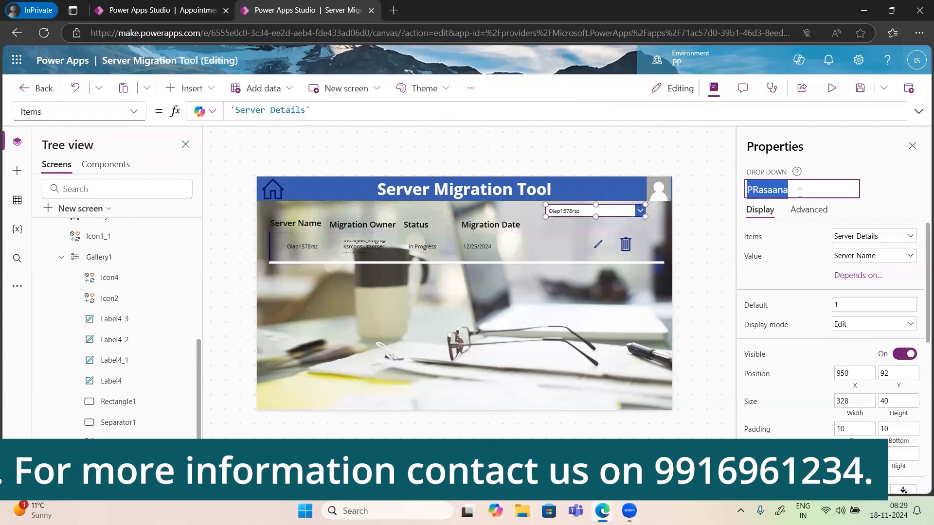
type("Server")
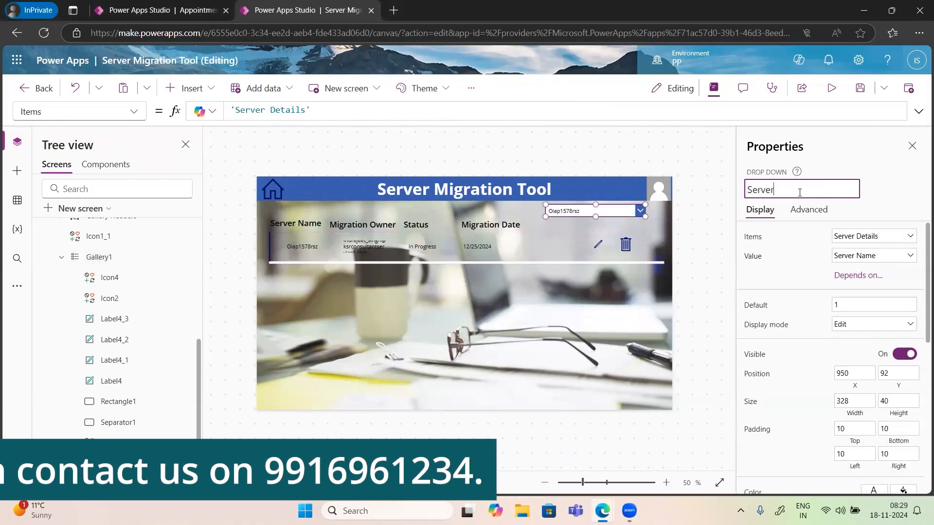
type("namefilt")
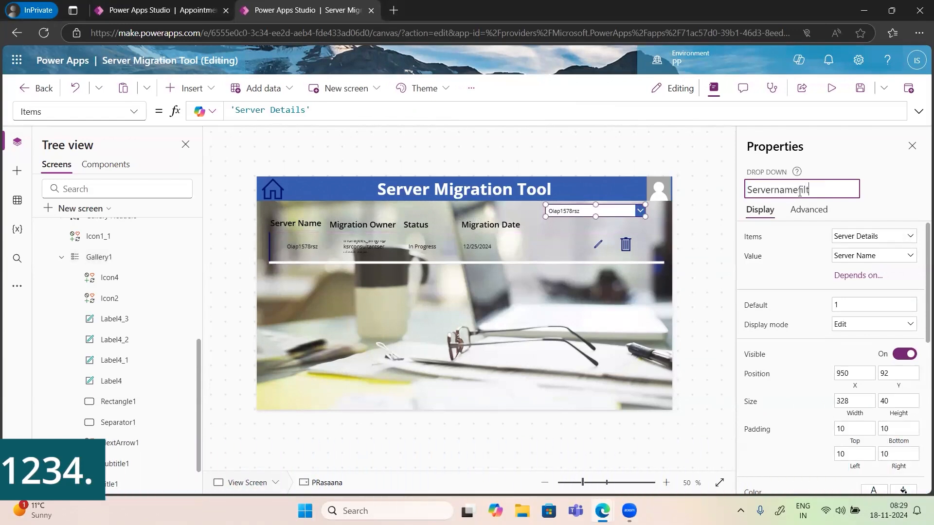
type("er")
key("Return")
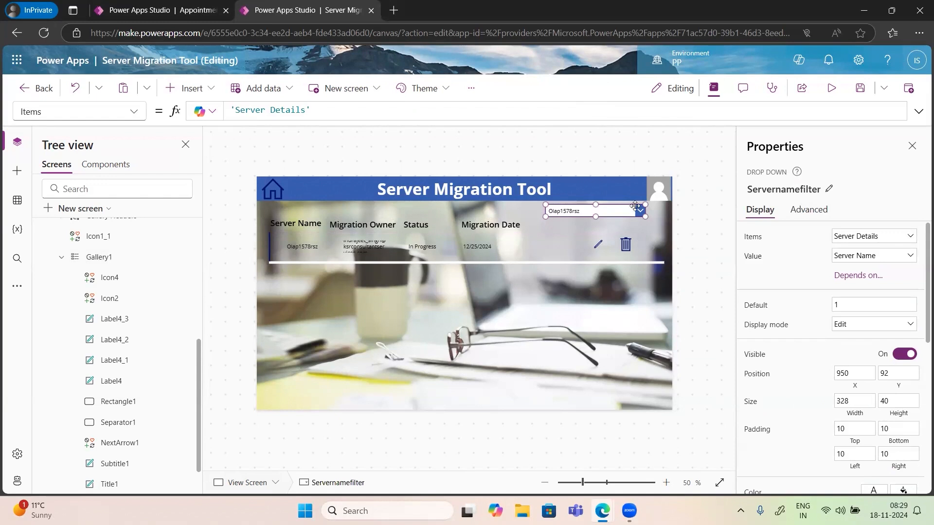
left_click(557, 237)
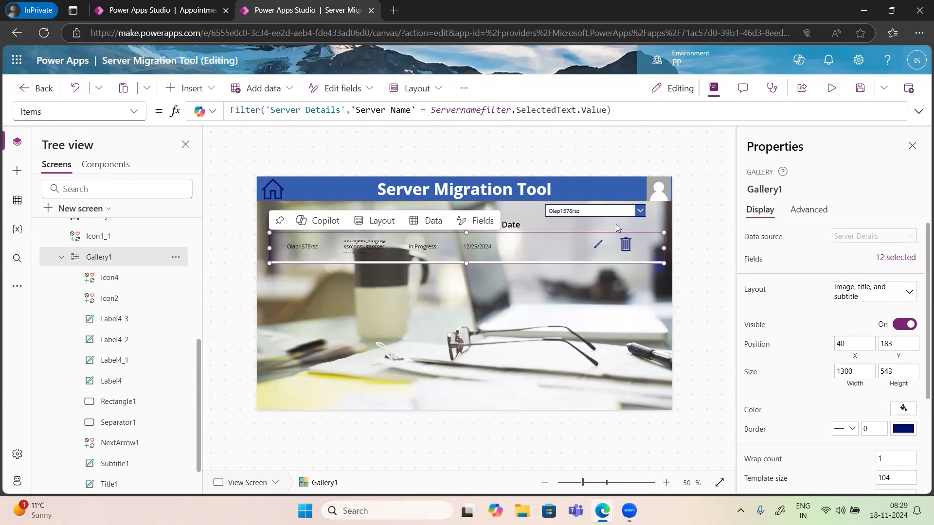
Try extending Gallery1's Filter formula with a second condition, && Status = Statusfilter, after the server name comparison.
left_click(640, 212)
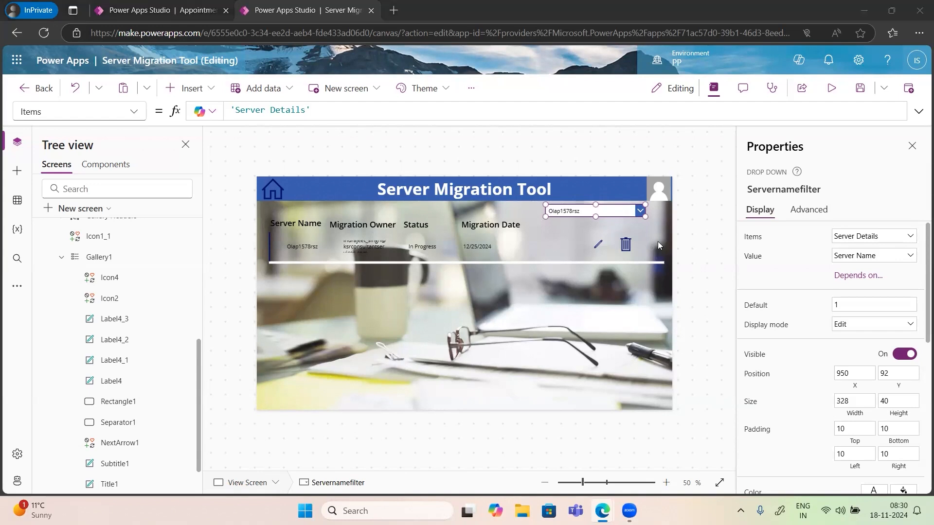
left_click(549, 244)
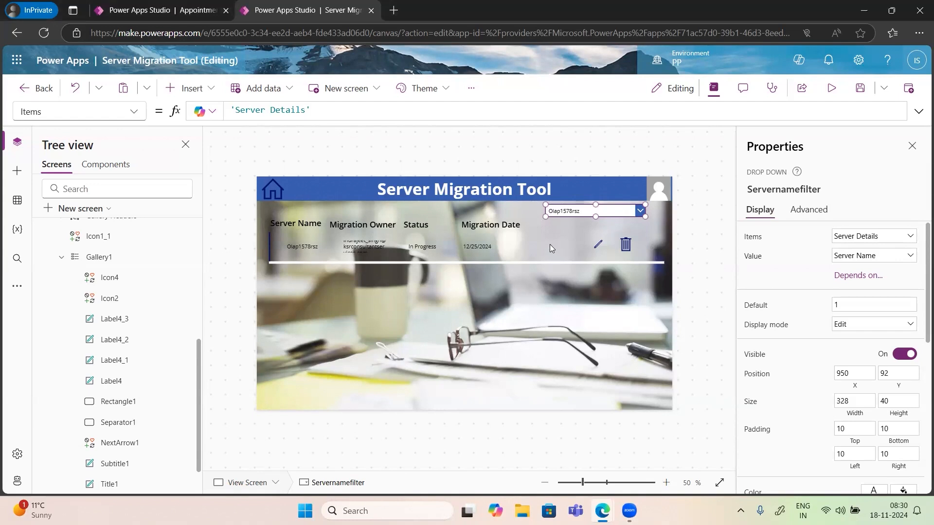
right_click(606, 108)
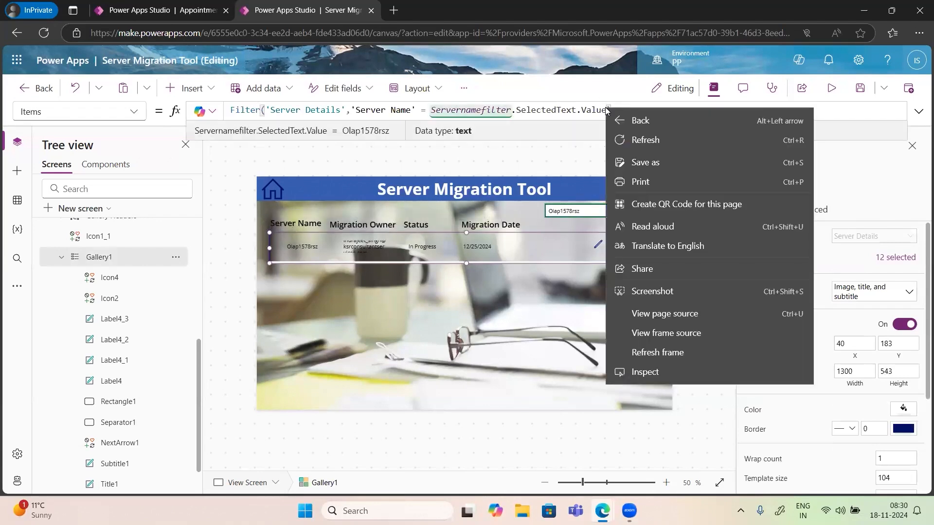
left_click(607, 108)
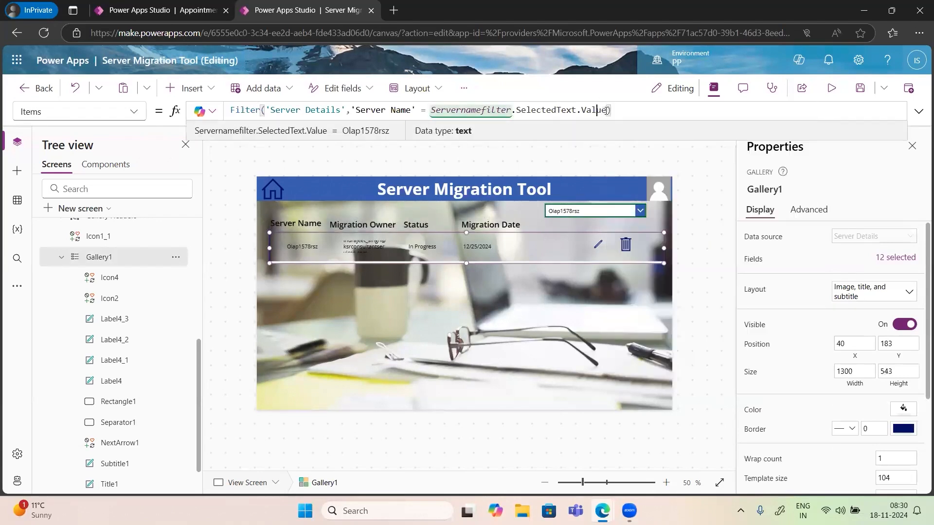
type(")")
type(" && Sta")
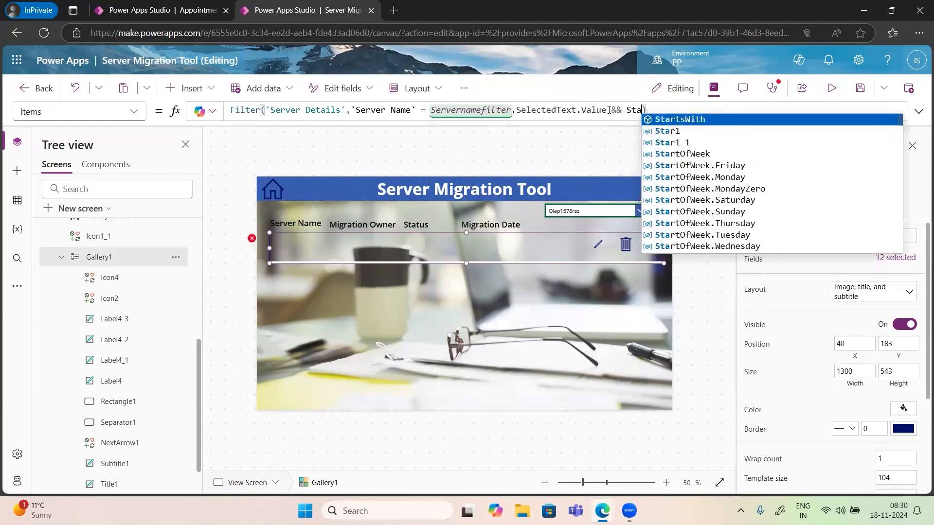
type("gusnam")
key("BackSpace")
key("BackSpace")
key("BackSpace")
key("BackSpace")
key("BackSpace")
key("BackSpace")
type("tus")
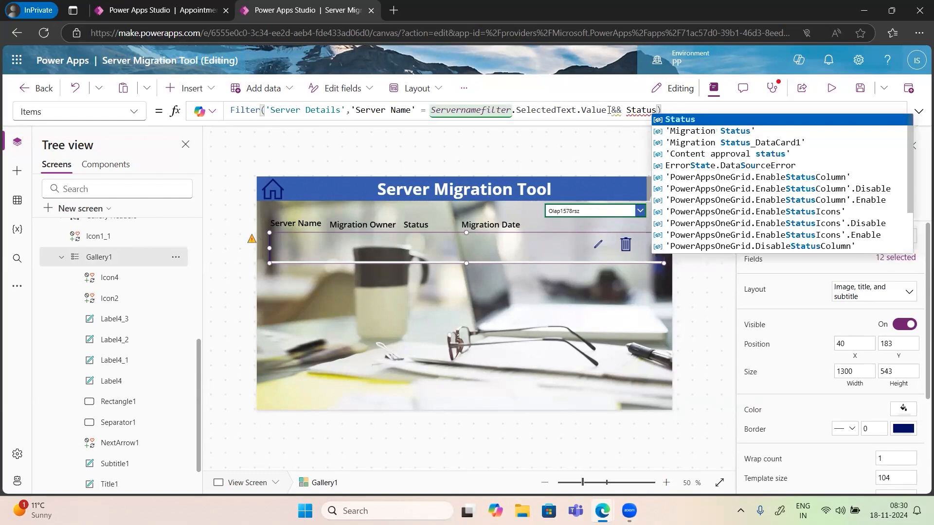
type(" =")
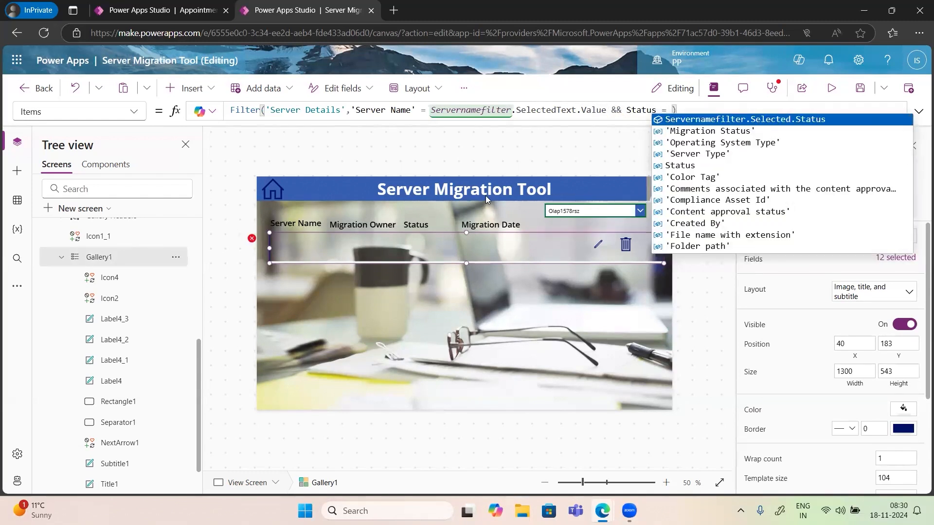
type("Statusfilter")
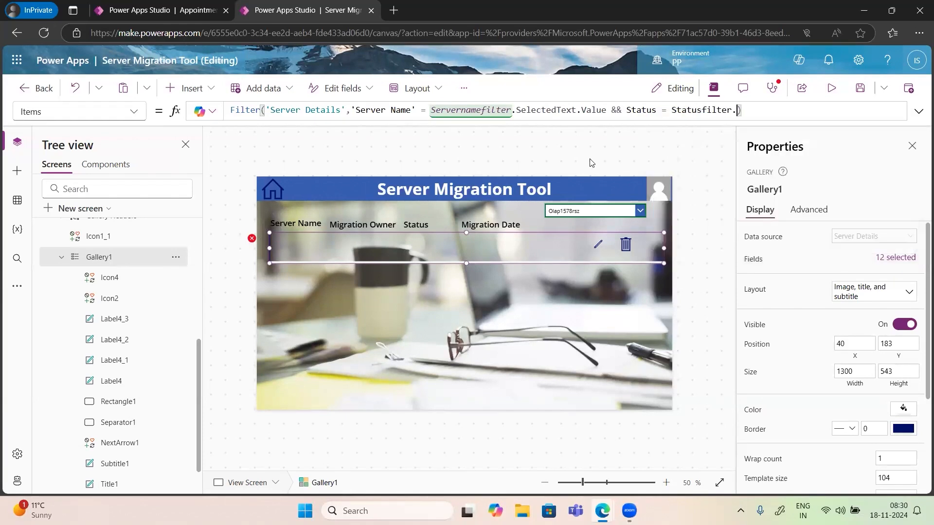
type(".")
Remove the status condition from Gallery1's Filter formula, keeping only the Servernamefilter comparison and its closing parenthesis.
left_click_drag(738, 111, 613, 111)
key("BackSpace")
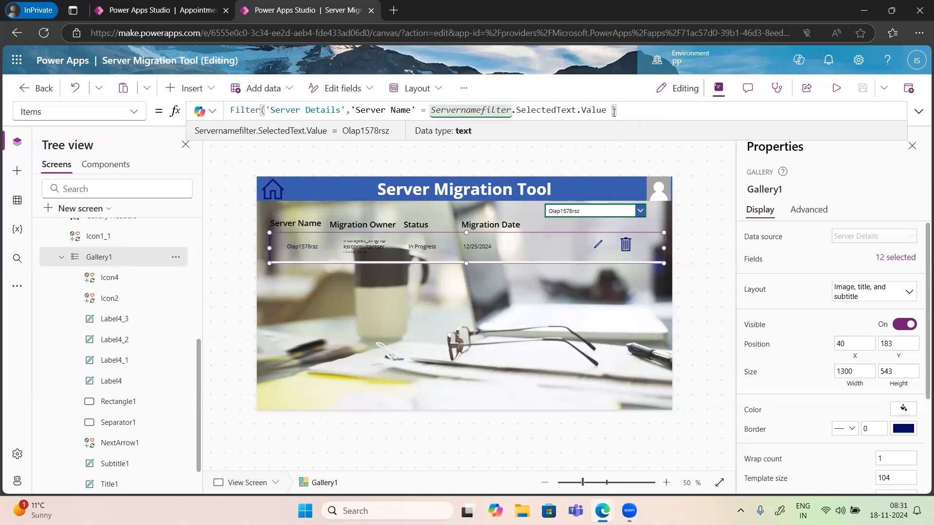
type(")")
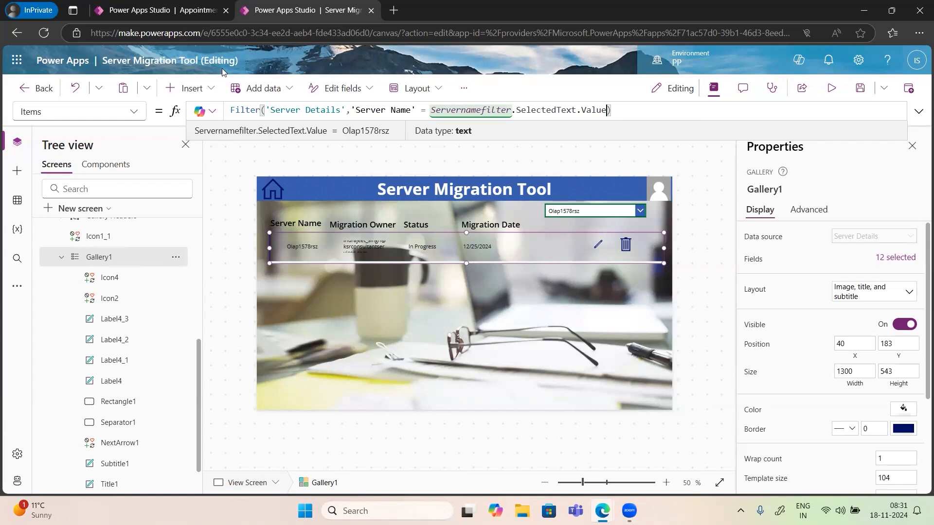
Preview the app to view the choices in the server name dropdown, and return to editing.
left_click(830, 86)
left_click(731, 161)
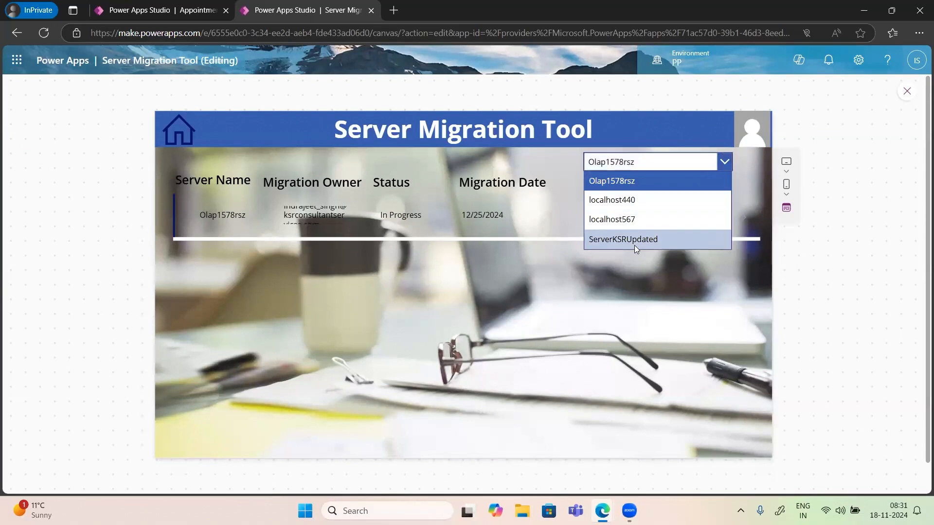
left_click(907, 93)
left_click(907, 93)
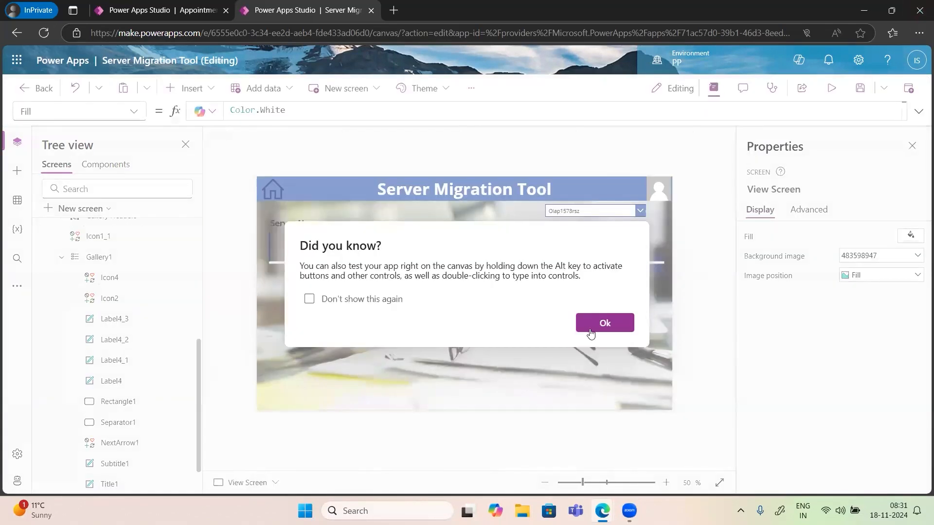
left_click(604, 323)
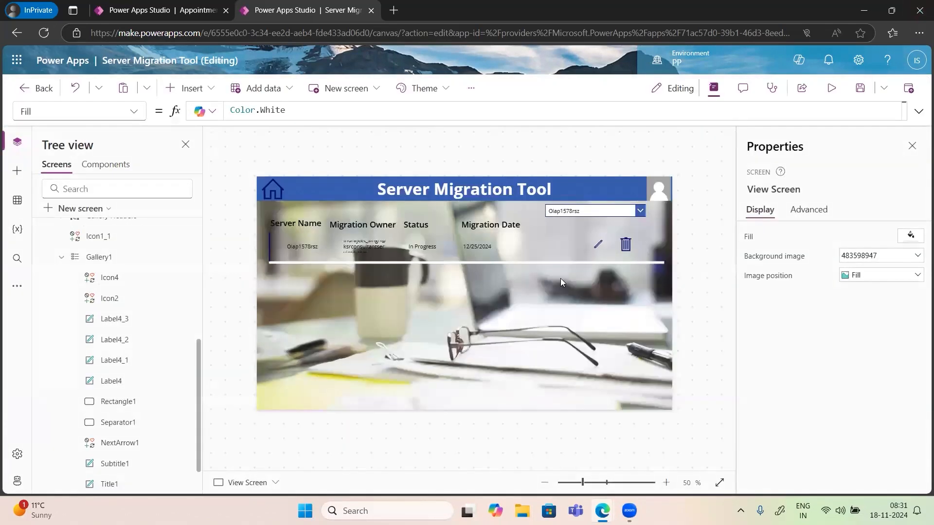
Insert a combo box on the View Screen and place it above the column headers at about X 128, Y 92.
right_click(190, 89)
left_click(189, 92)
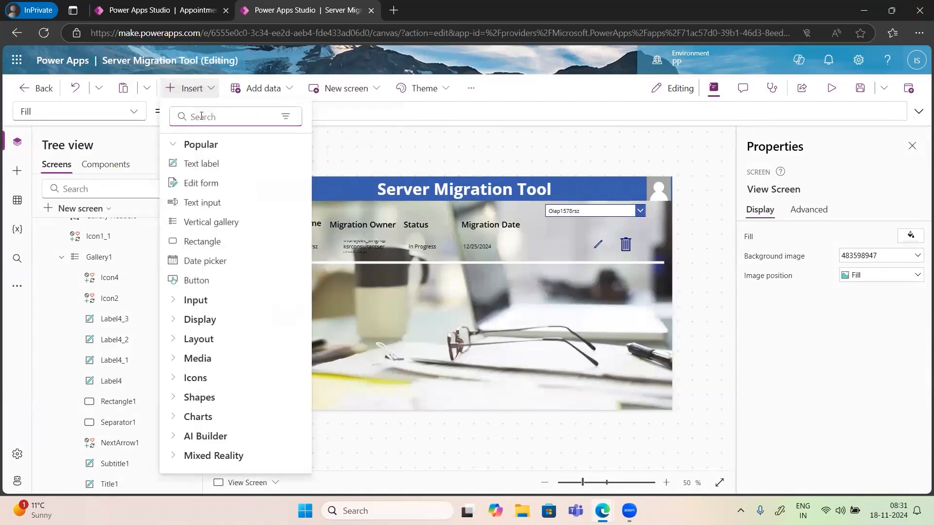
type("COmbo")
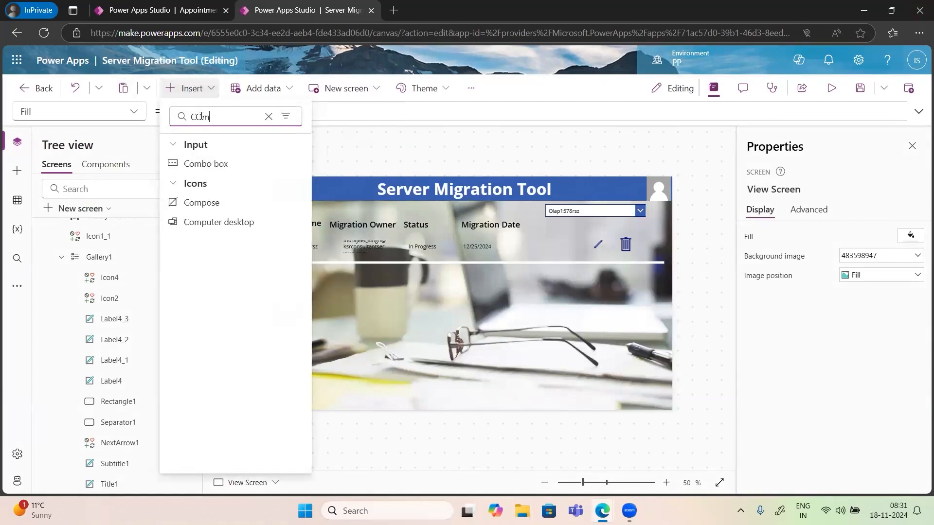
left_click(220, 165)
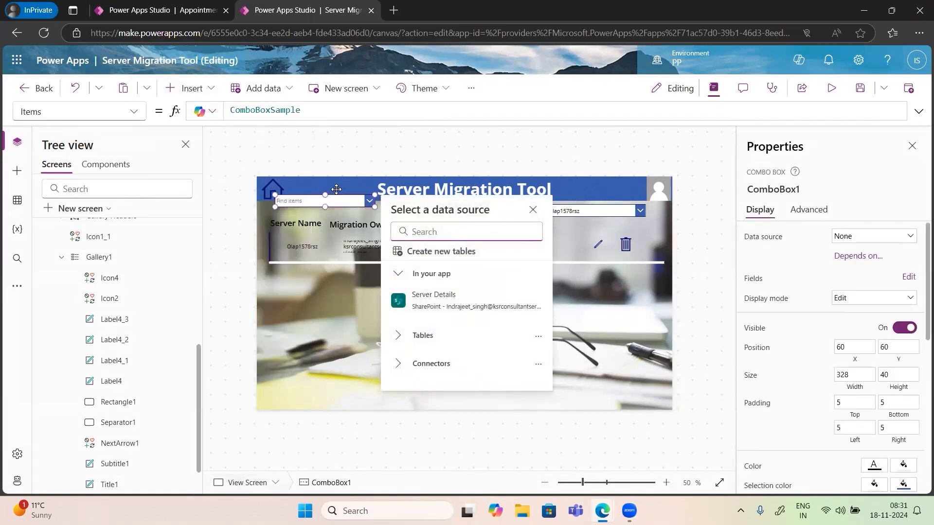
left_click_drag(339, 201, 359, 210)
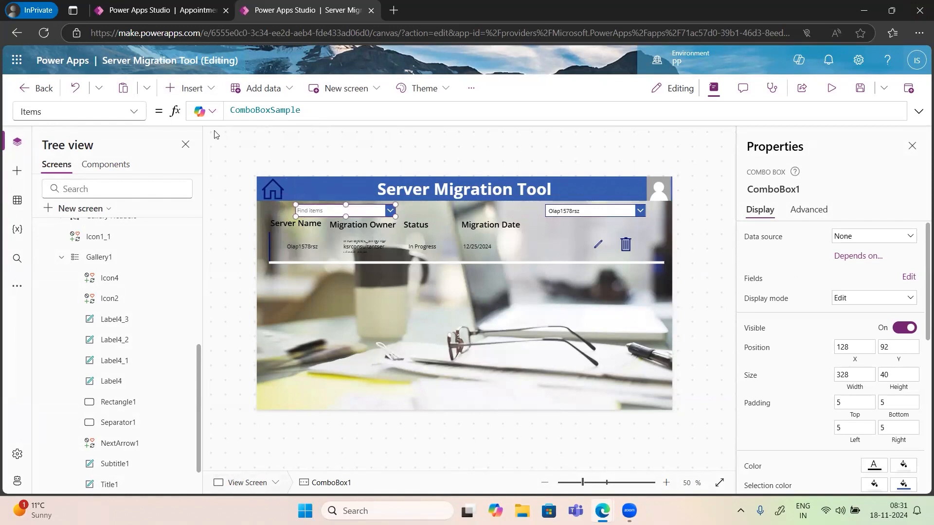
Replace the new combo box's sample Items source with the 'Server Details' table.
left_click_drag(317, 112, 230, 111)
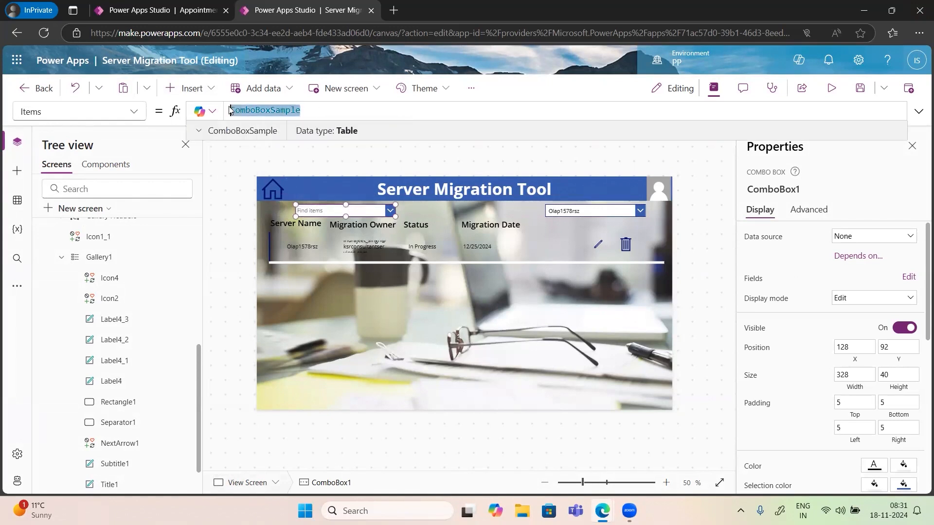
key("BackSpace")
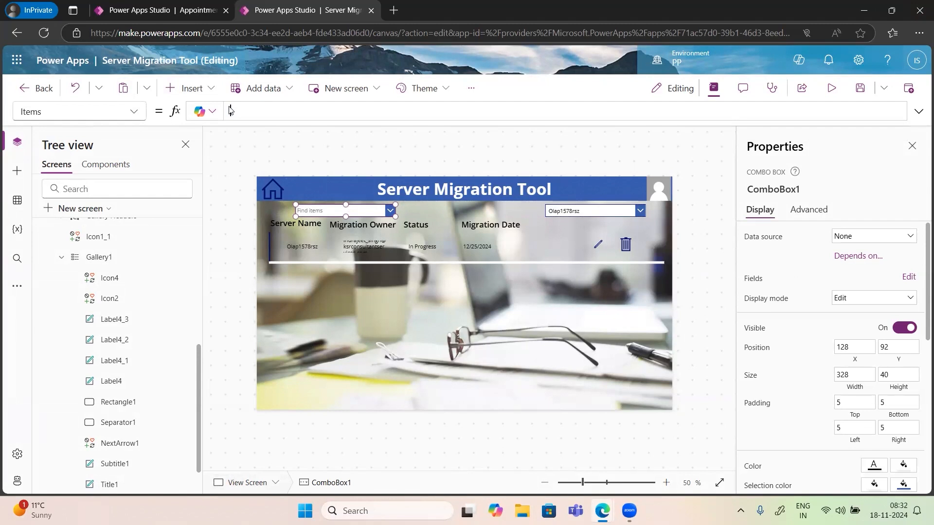
type("Server")
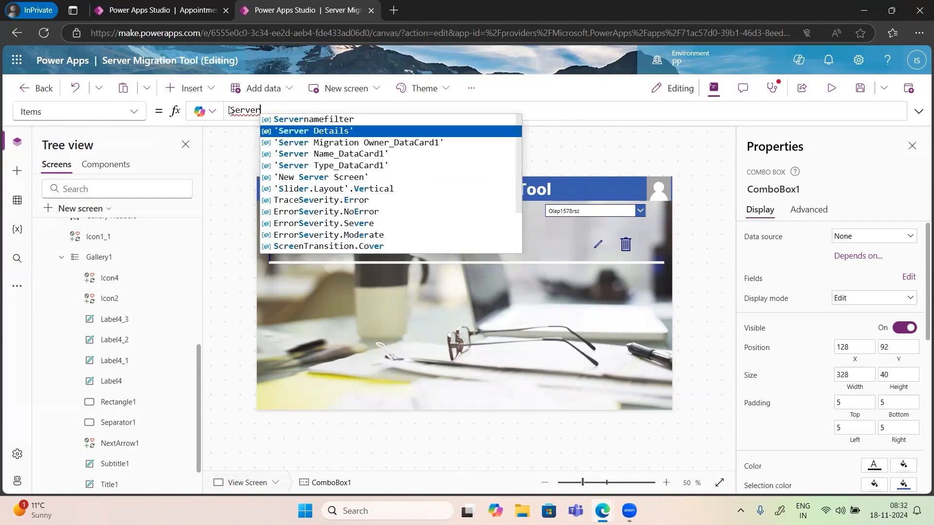
key("Tab")
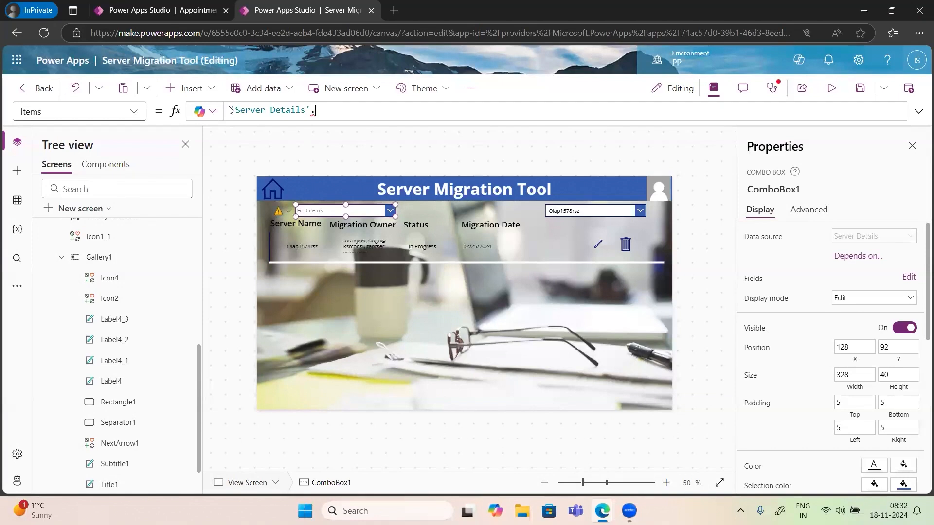
key("BackSpace")
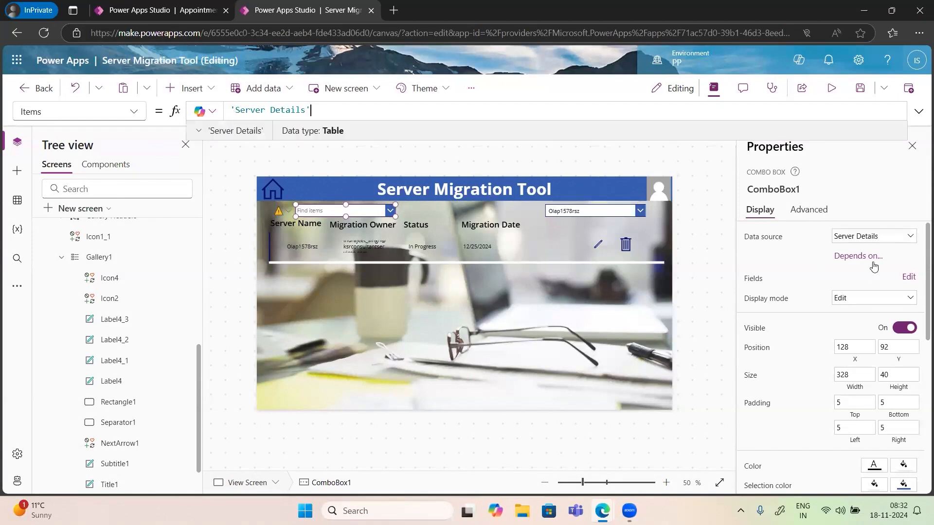
Set both the primary text and the search field of the combo box to Server Name.
right_click(910, 283)
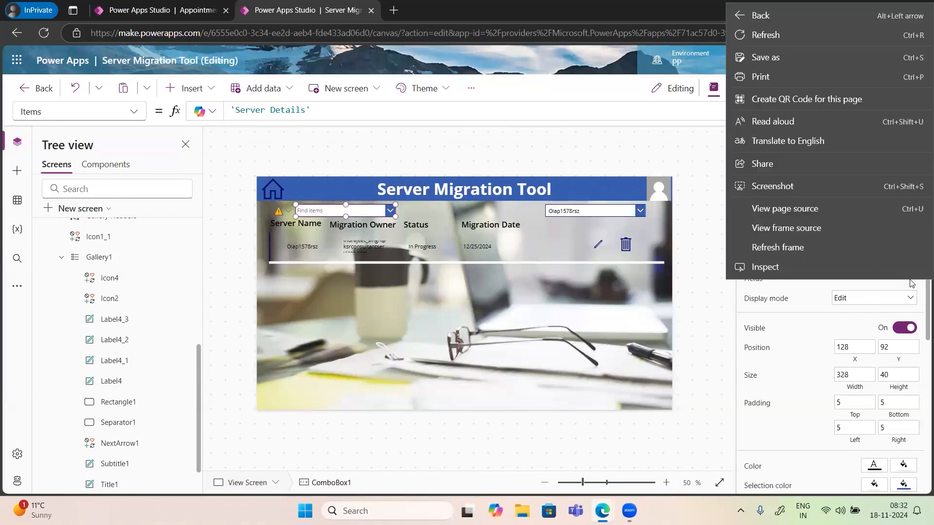
left_click(911, 284)
left_click(910, 281)
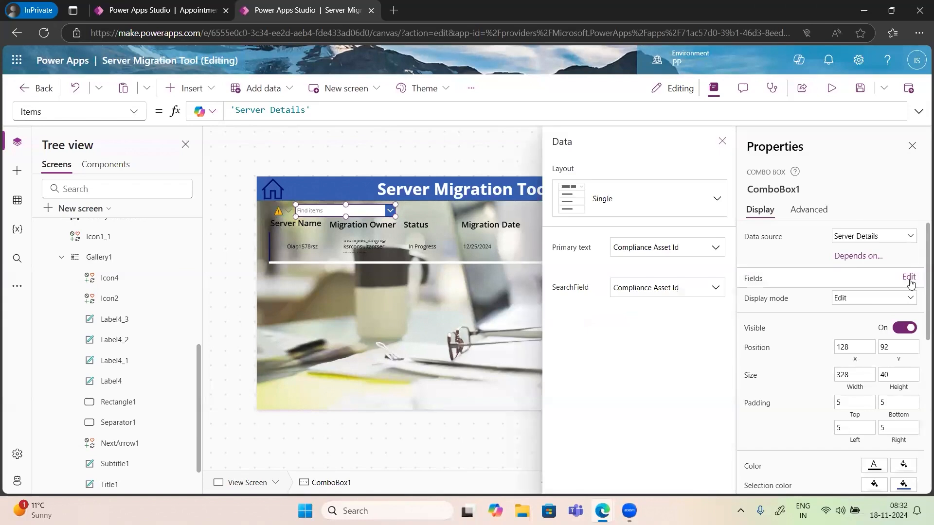
left_click(657, 250)
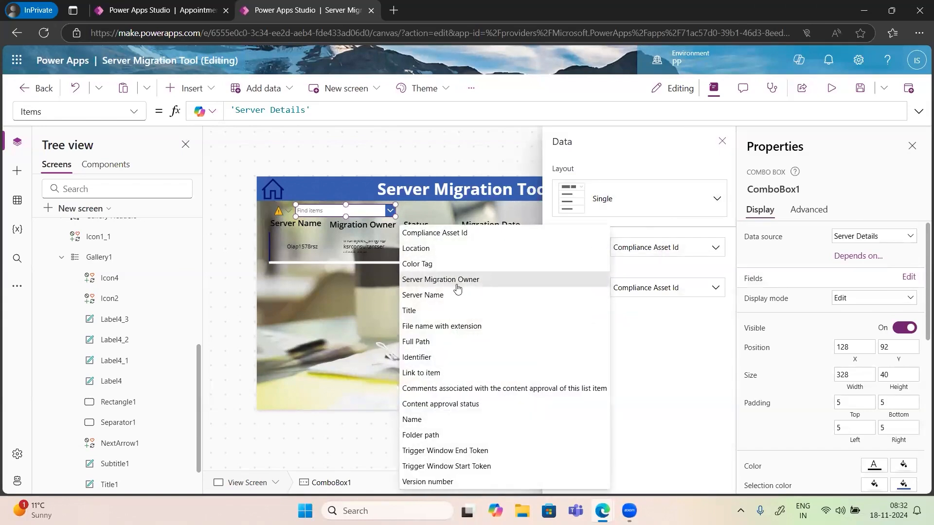
left_click(439, 295)
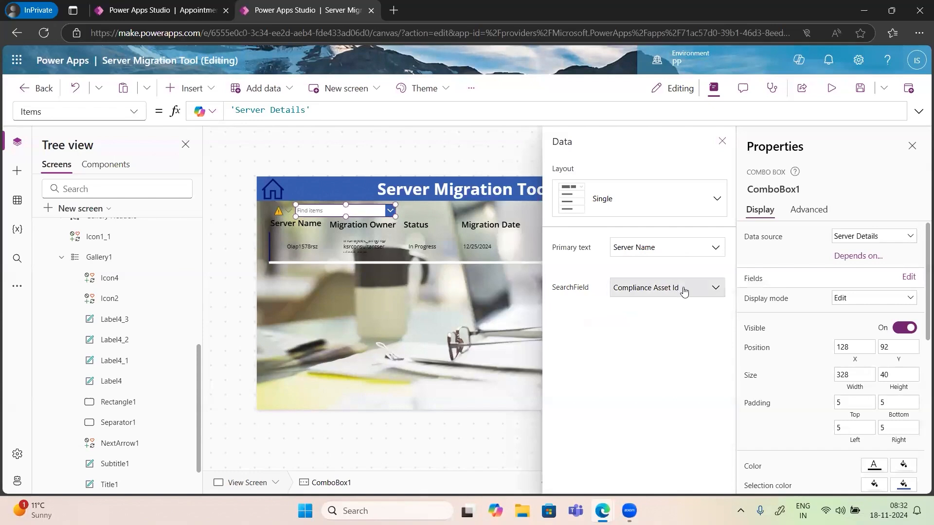
left_click(685, 288)
left_click(421, 295)
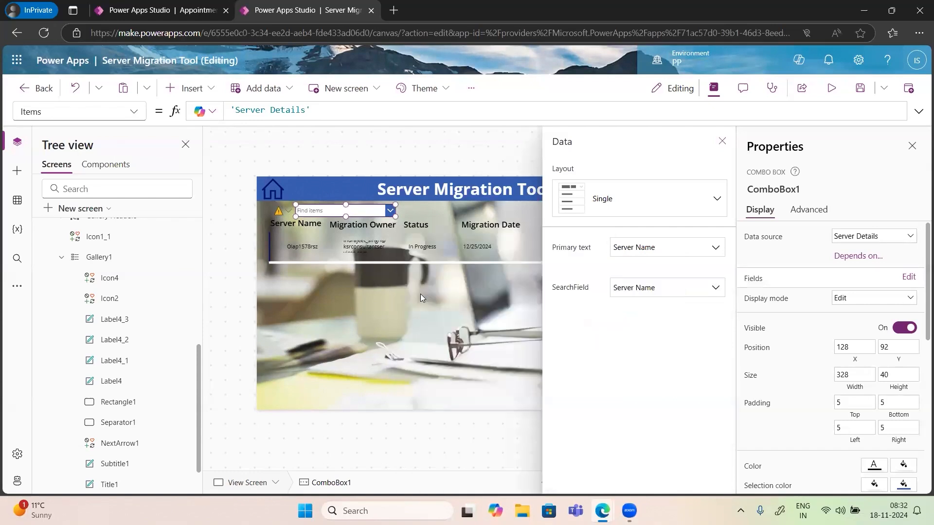
Preview the app, search the combo box for "local", and return to editing.
left_click(830, 90)
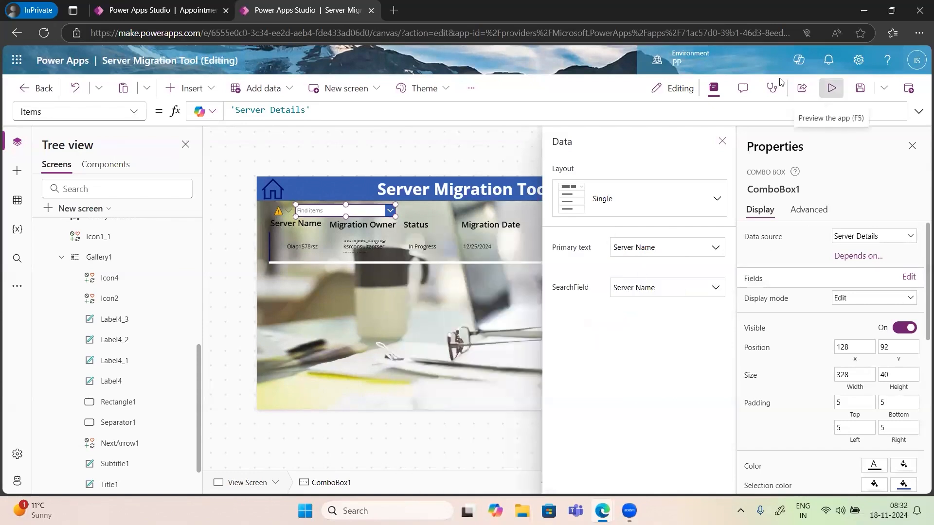
left_click(342, 162)
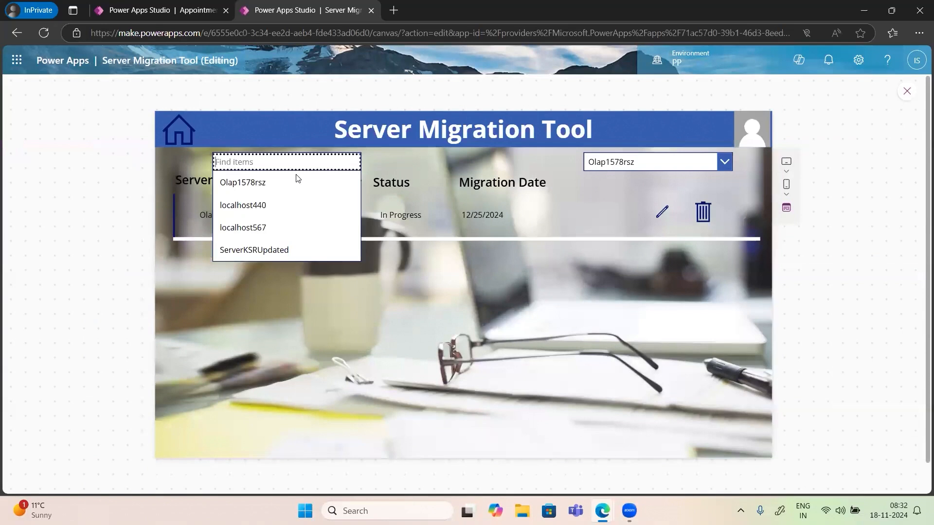
type("lo")
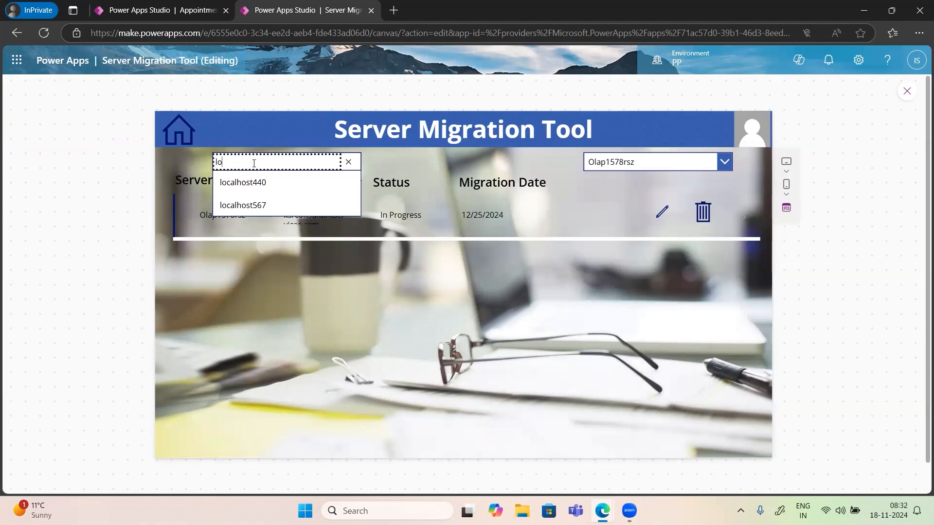
type("cal")
left_click(907, 93)
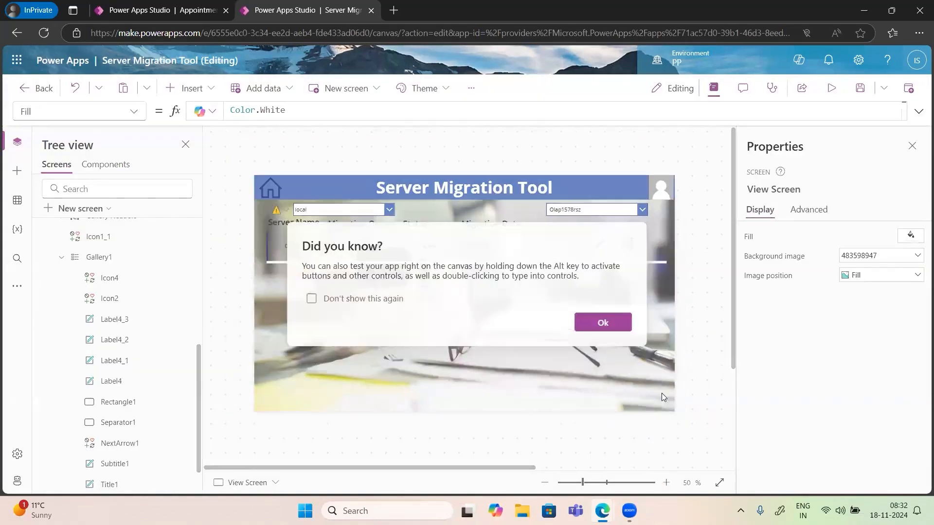
left_click(605, 323)
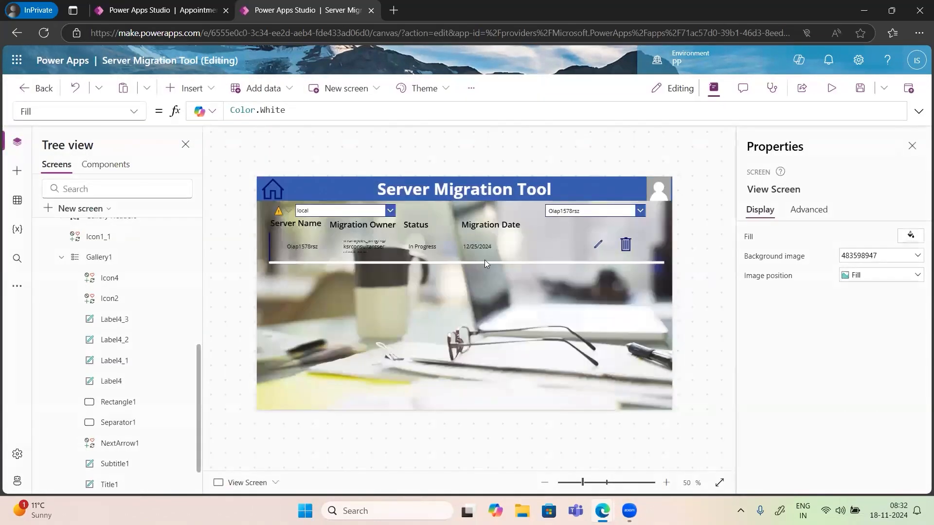
Delete the combo box above the column headers on the View Screen.
left_click(392, 213)
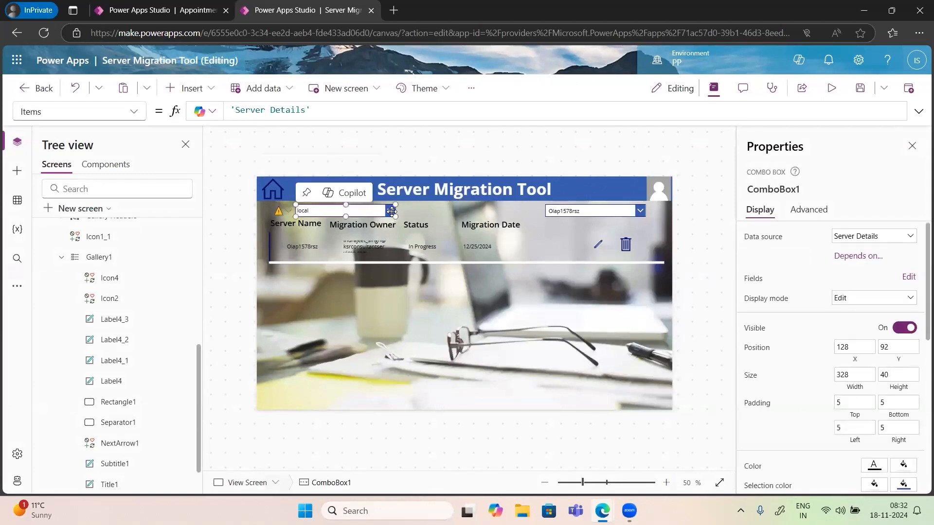
key("Delete")
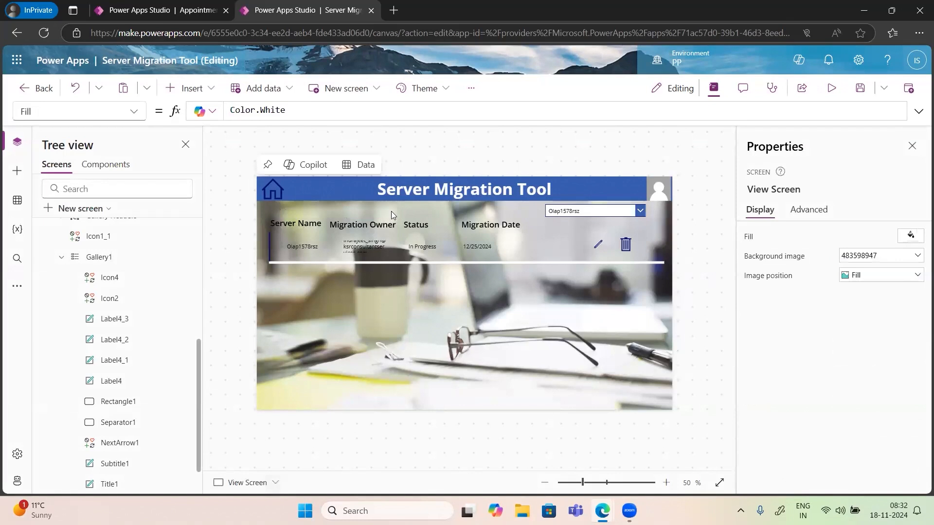